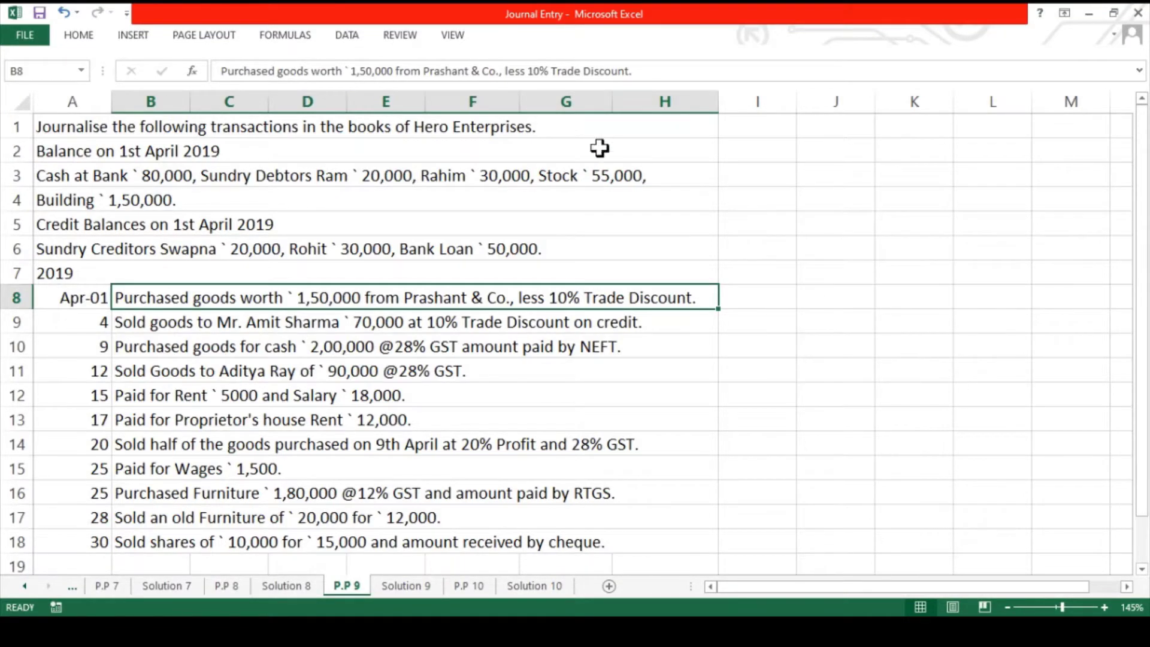
- Read the Hero Enterprises problem heading and the debit and credit opening balances in rows 1 to 6 of sheet P.P 9
click(567, 133)
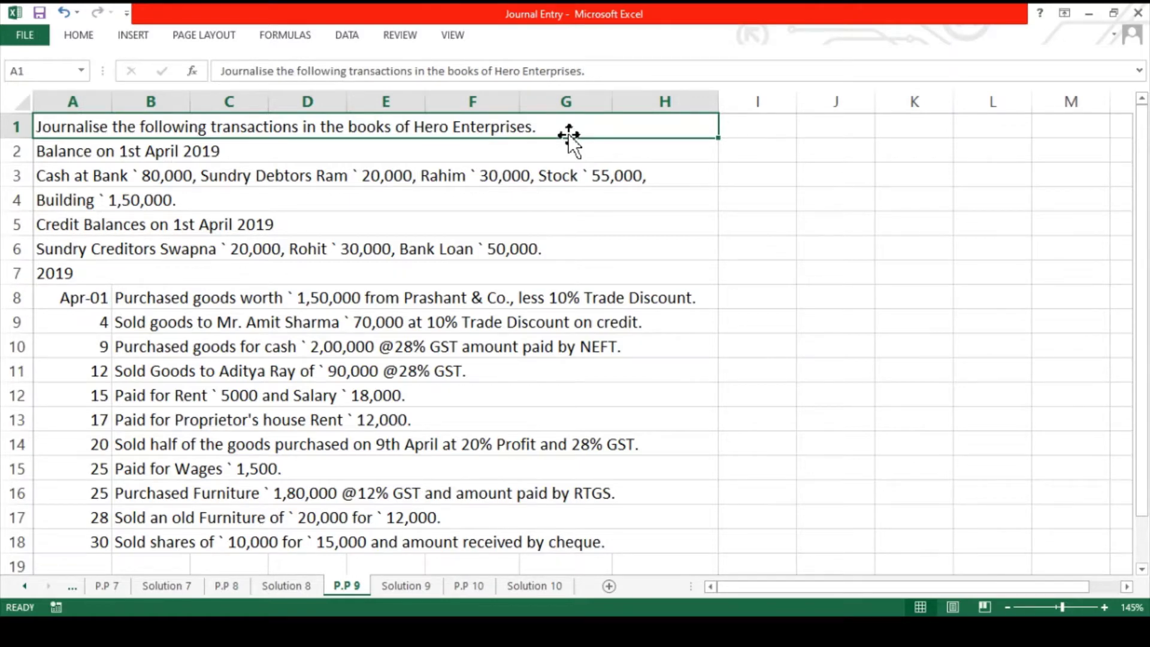
key(Down)
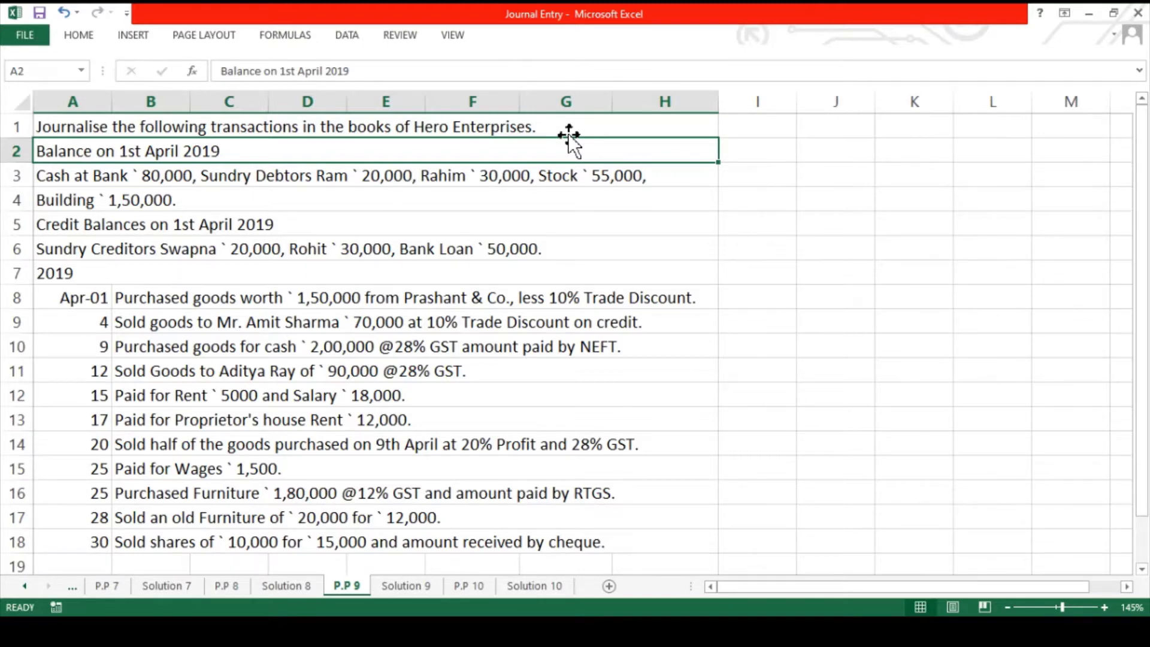
key(Down)
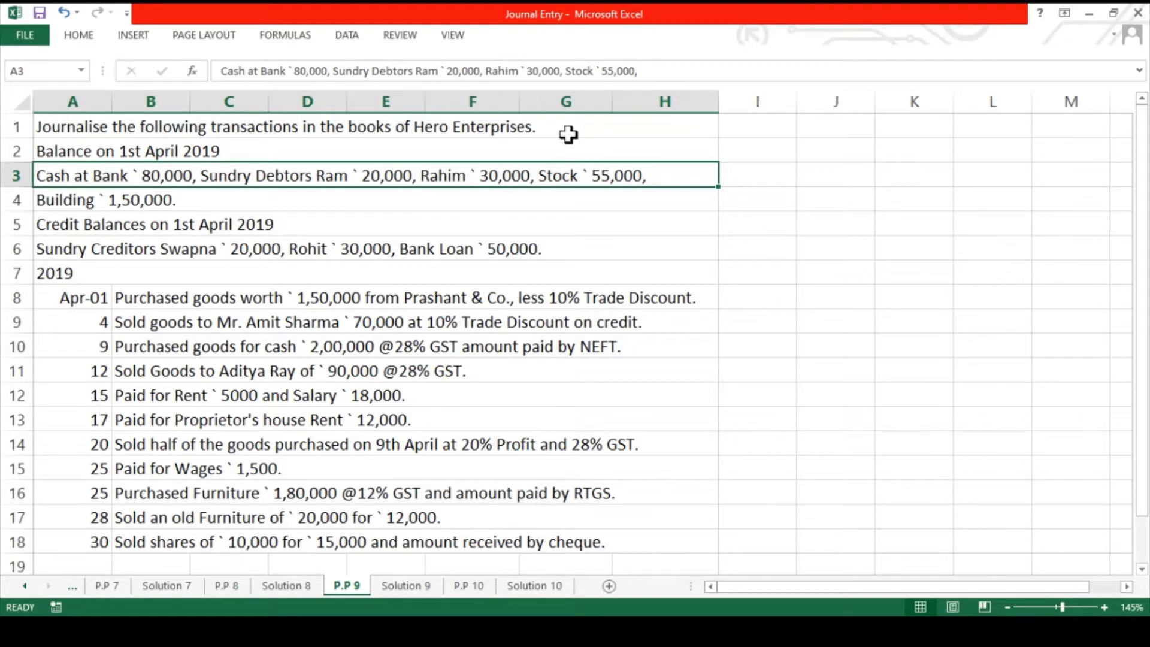
key(Down)
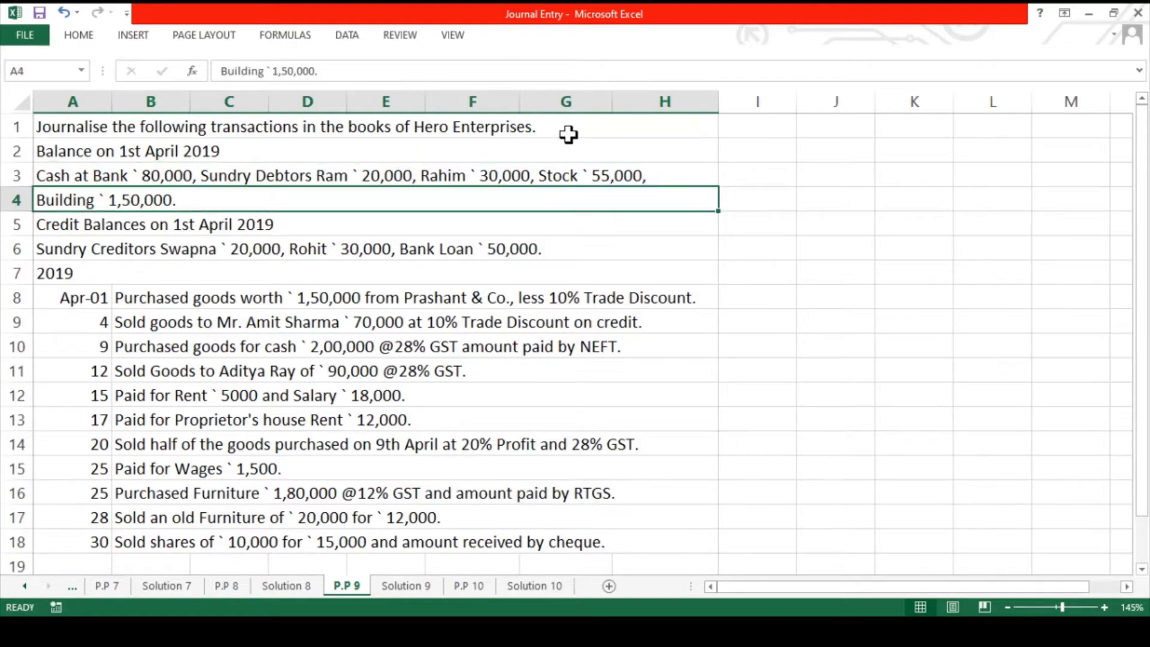
key(Up)
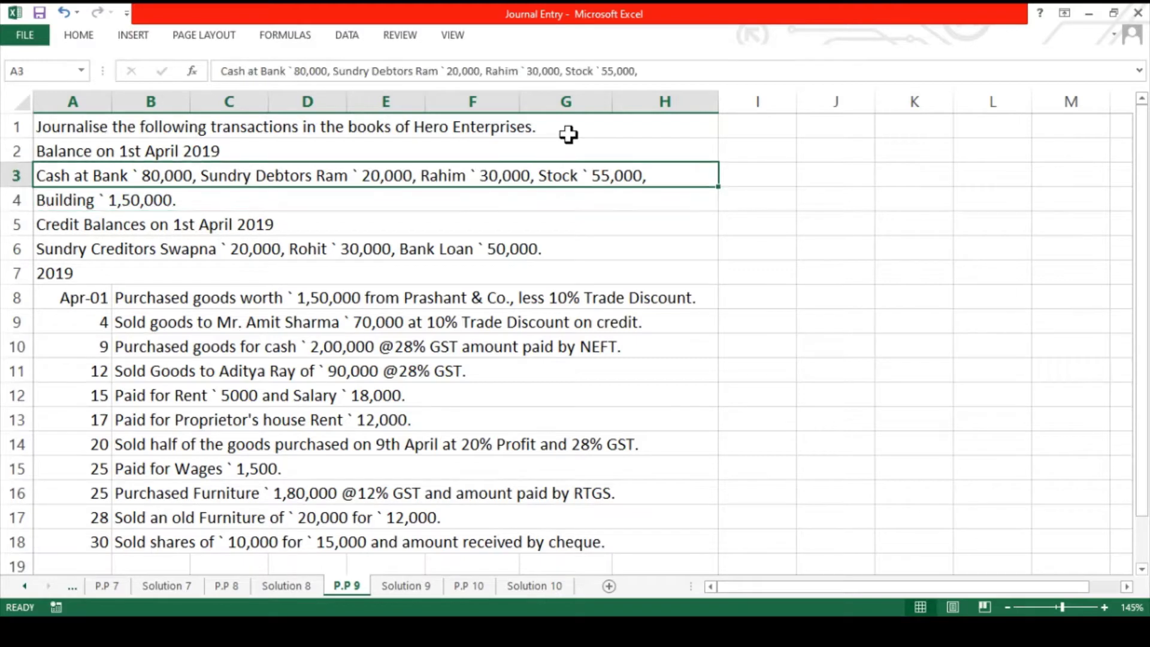
key(Down)
key(Up)
key(Down)
key(Up)
key(Down)
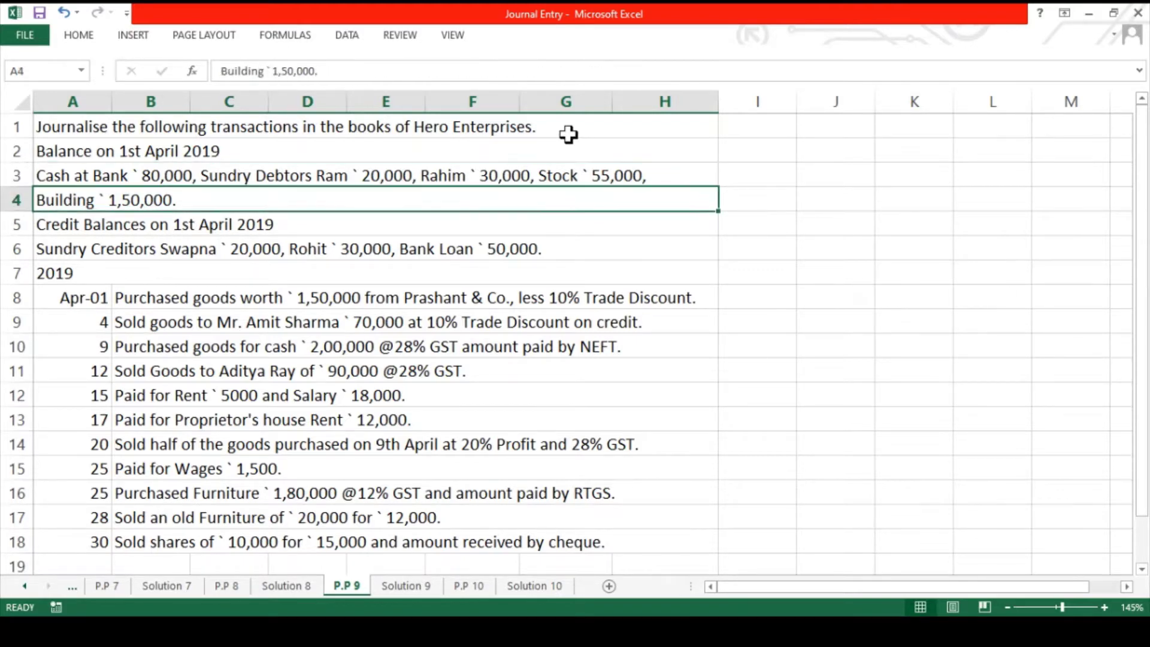
key(Up)
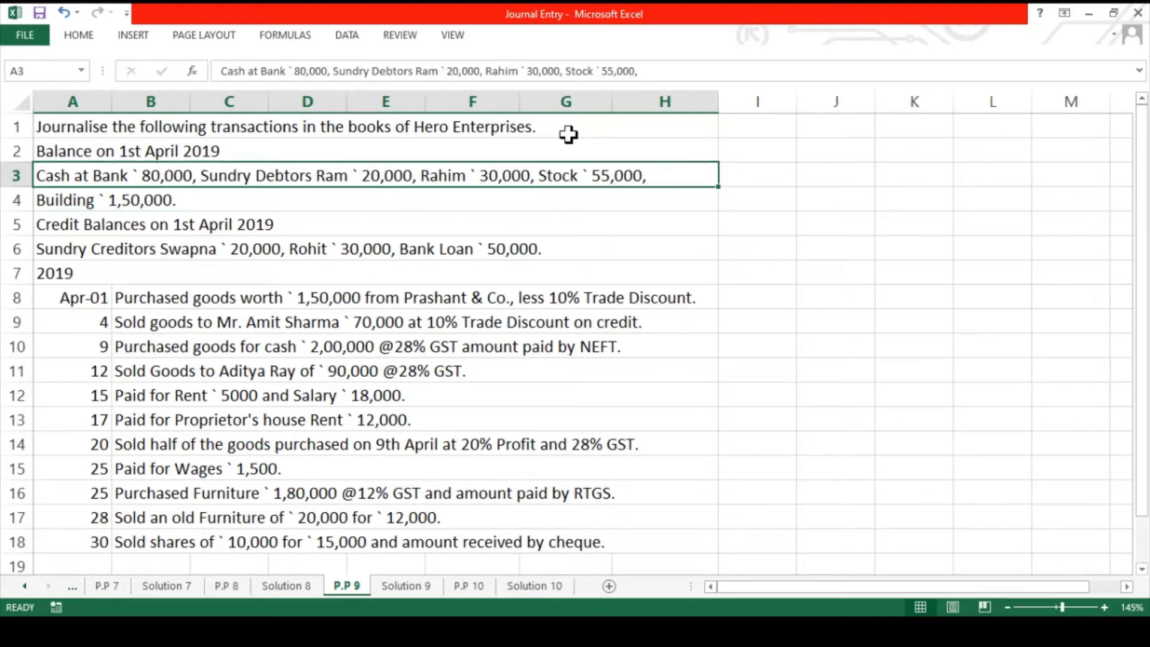
key(Down)
key(Up)
key(Down)
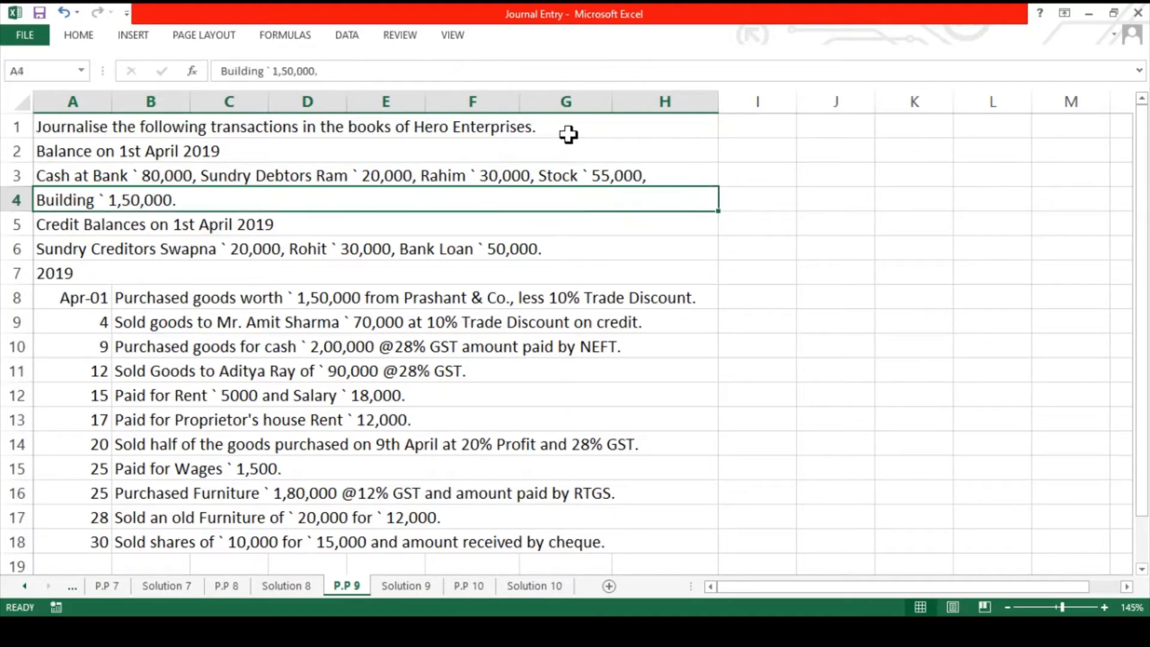
key(Down)
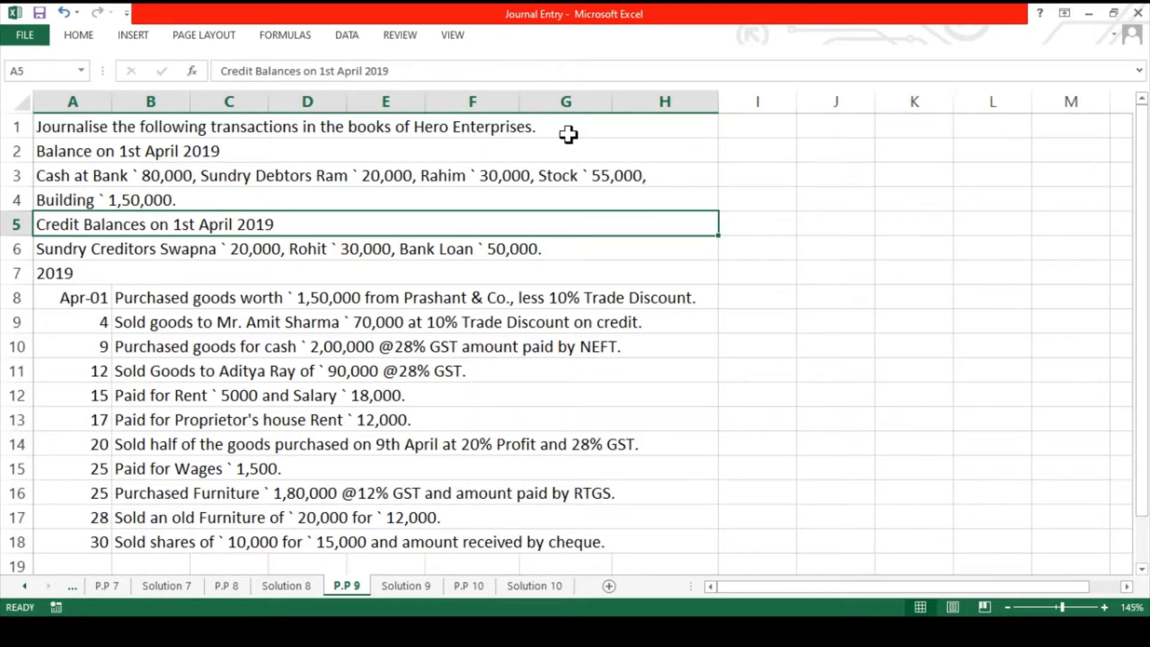
key(Down)
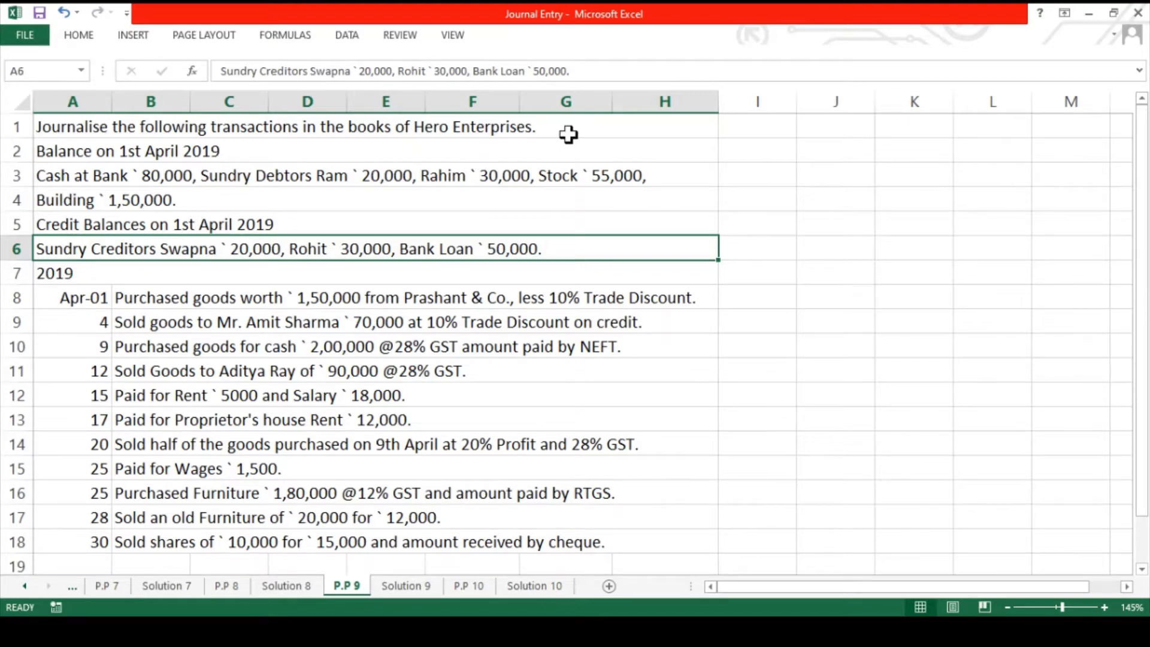
- Compare the debit opening balances in rows 2 to 4 with the credit balances in rows 5 and 6 by highlighting each block
key(Up)
key(Up)
key(Up)
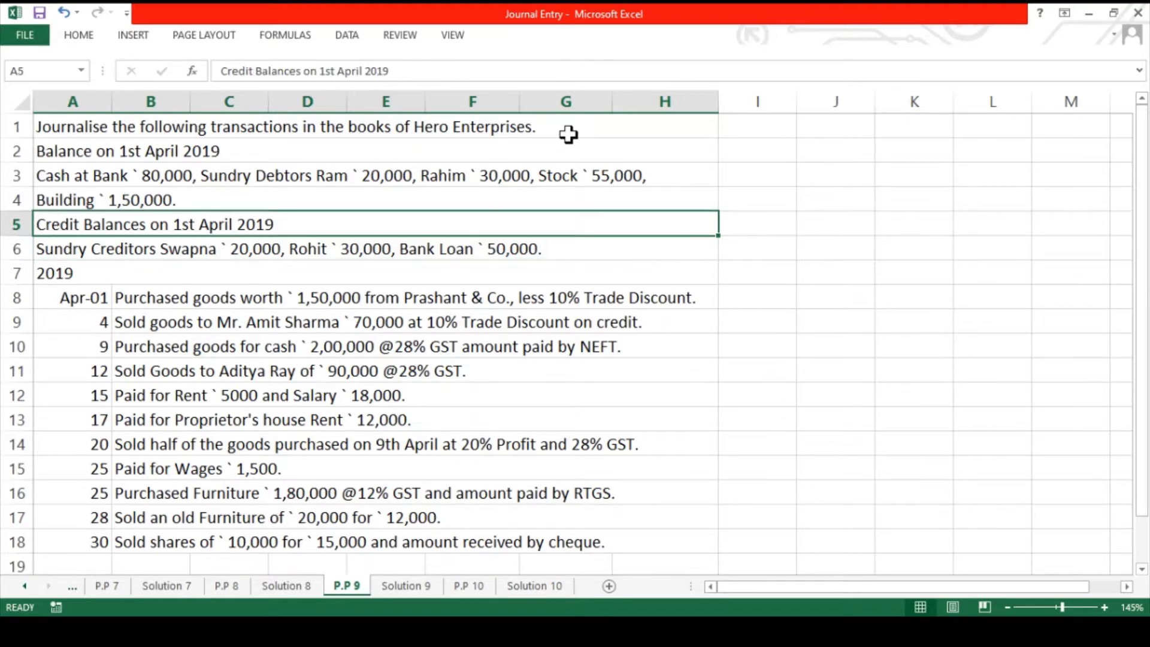
key(shift+Down)
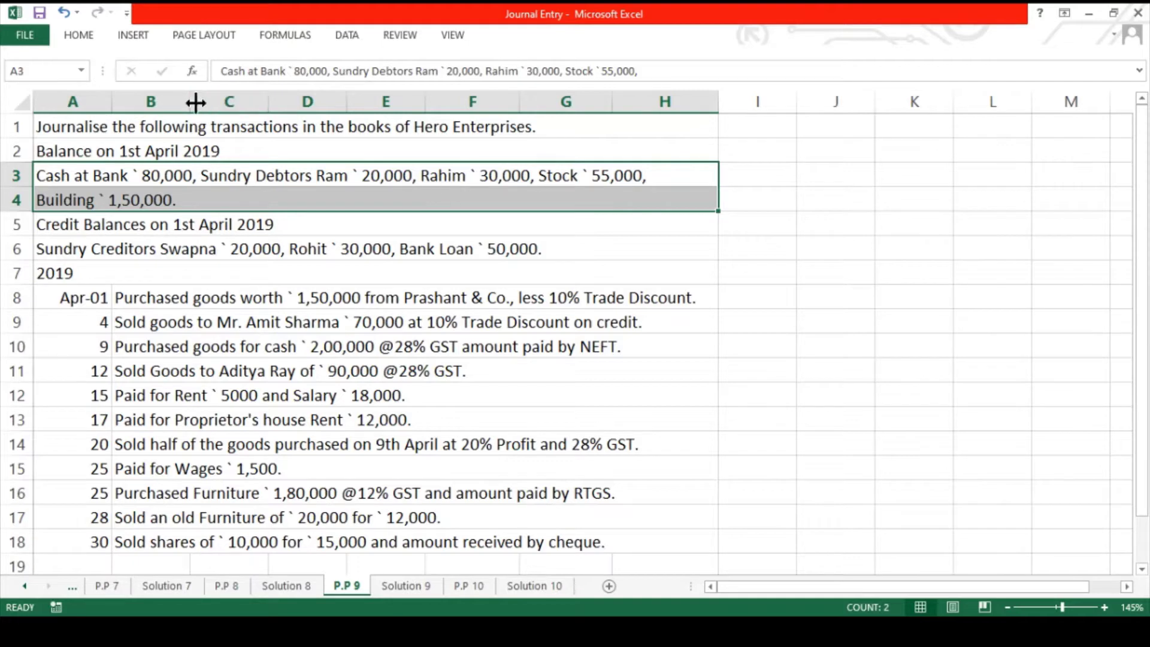
drag(185, 152, 184, 199)
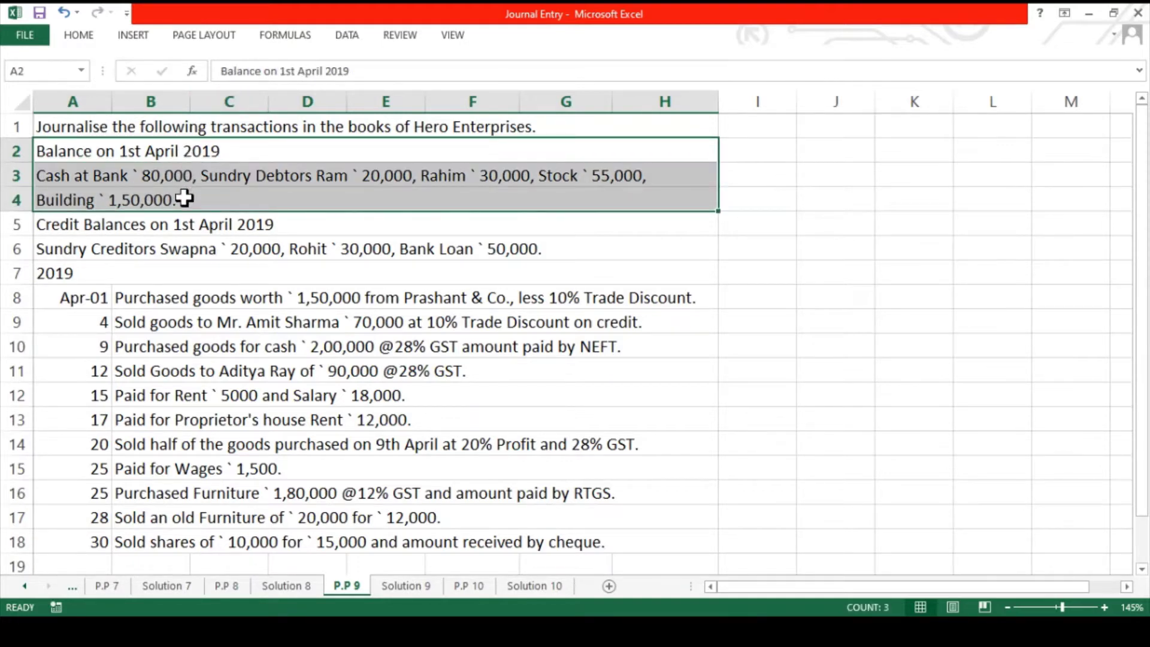
drag(175, 223, 174, 255)
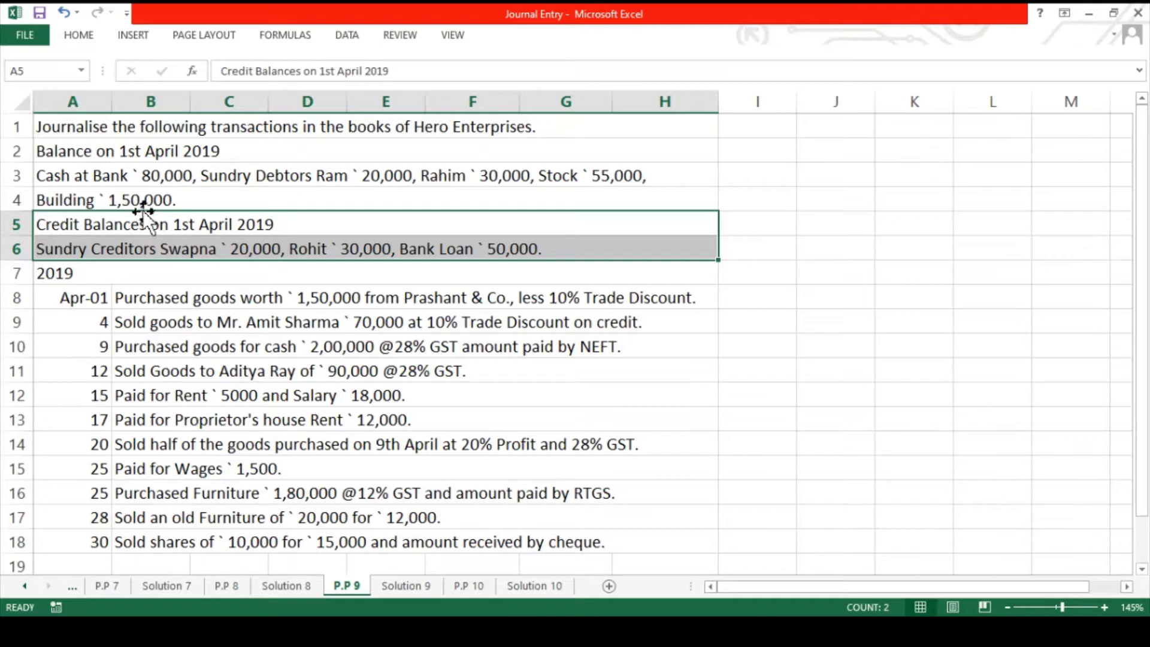
click(131, 155)
drag(131, 154, 132, 241)
click(745, 180)
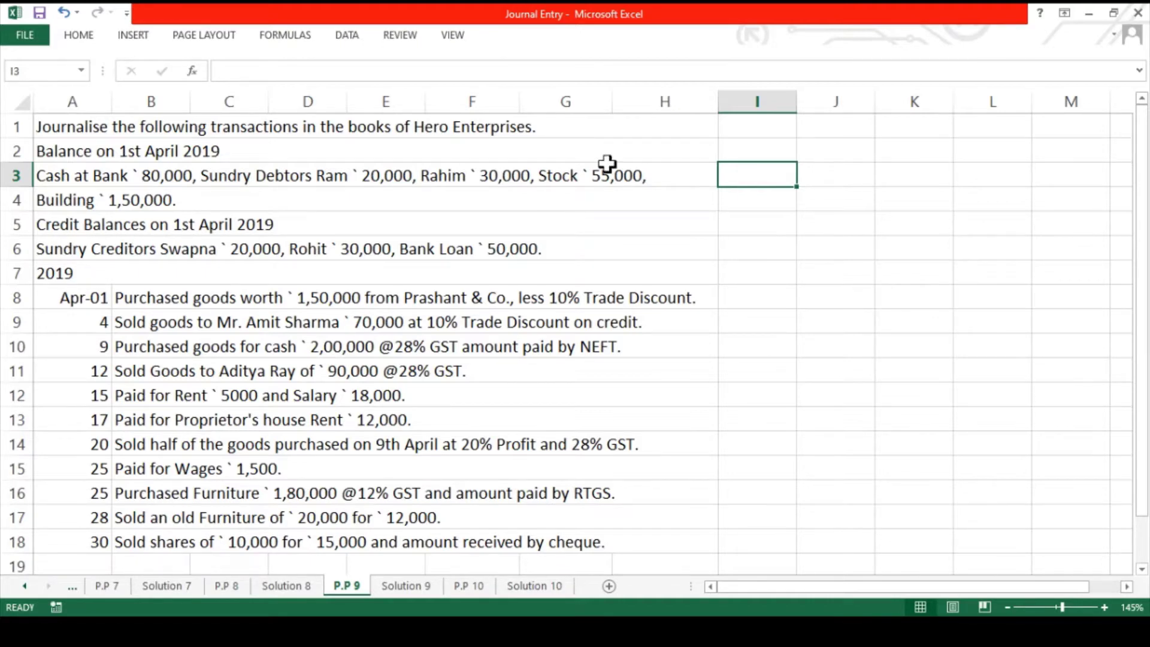
drag(276, 156, 260, 243)
click(261, 226)
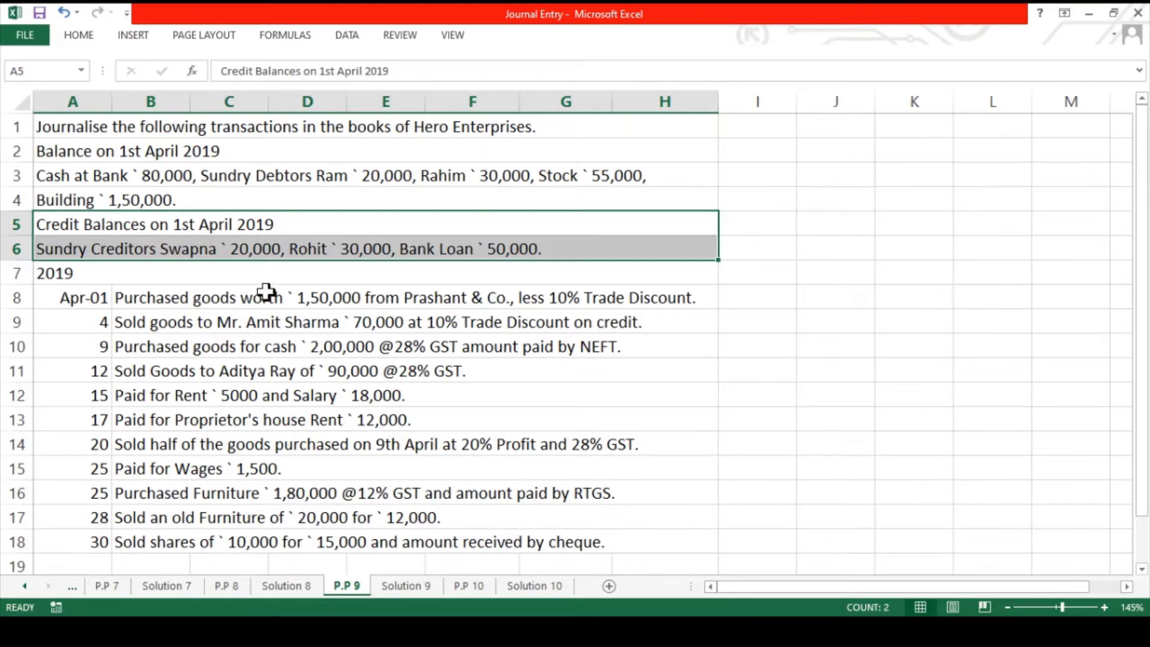
drag(194, 149, 184, 245)
- Open the Solution 9 sheet and review the journal's title rows and its column headings from Date to Credit
click(407, 586)
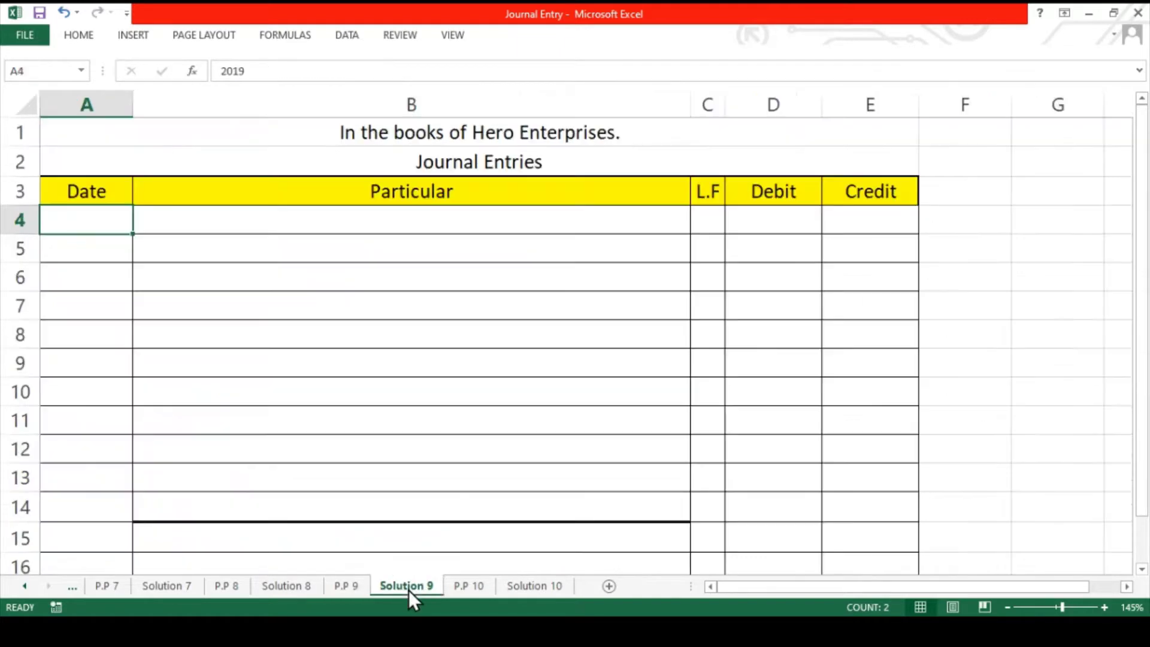
click(439, 123)
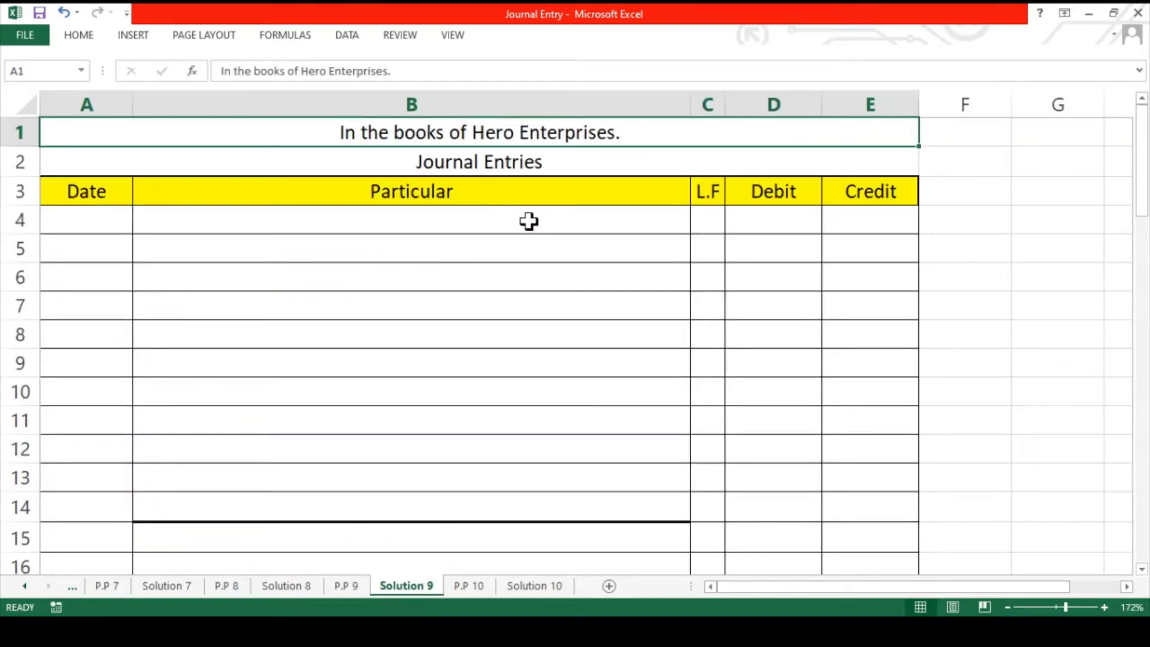
click(526, 162)
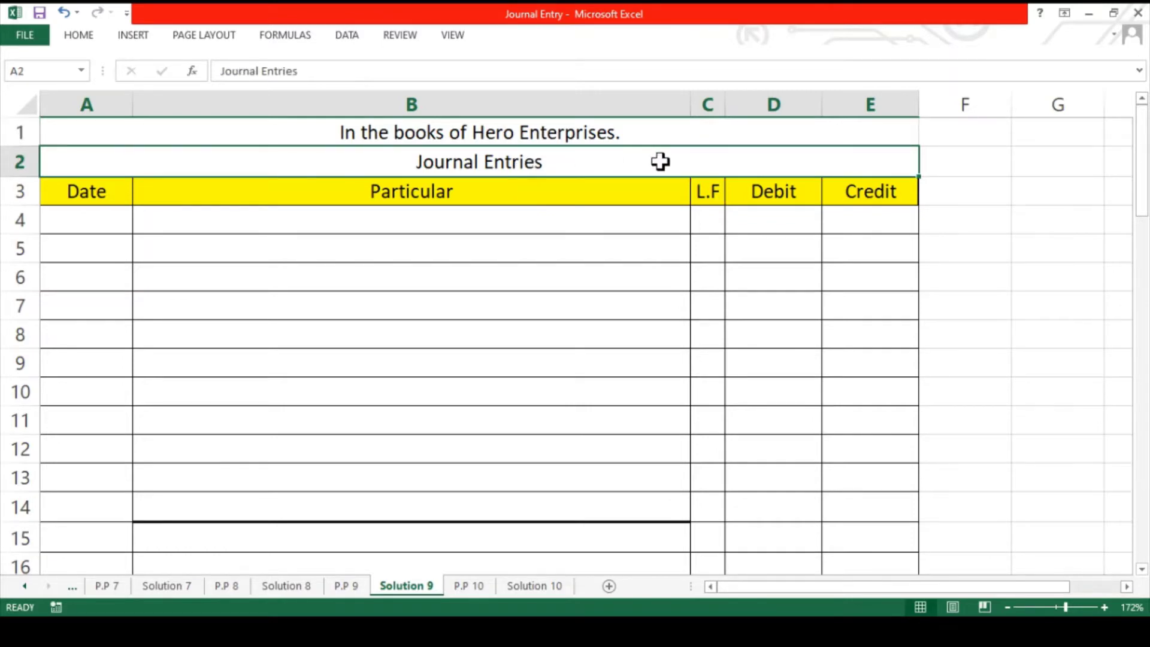
key(Down)
key(Right)
key(Right)
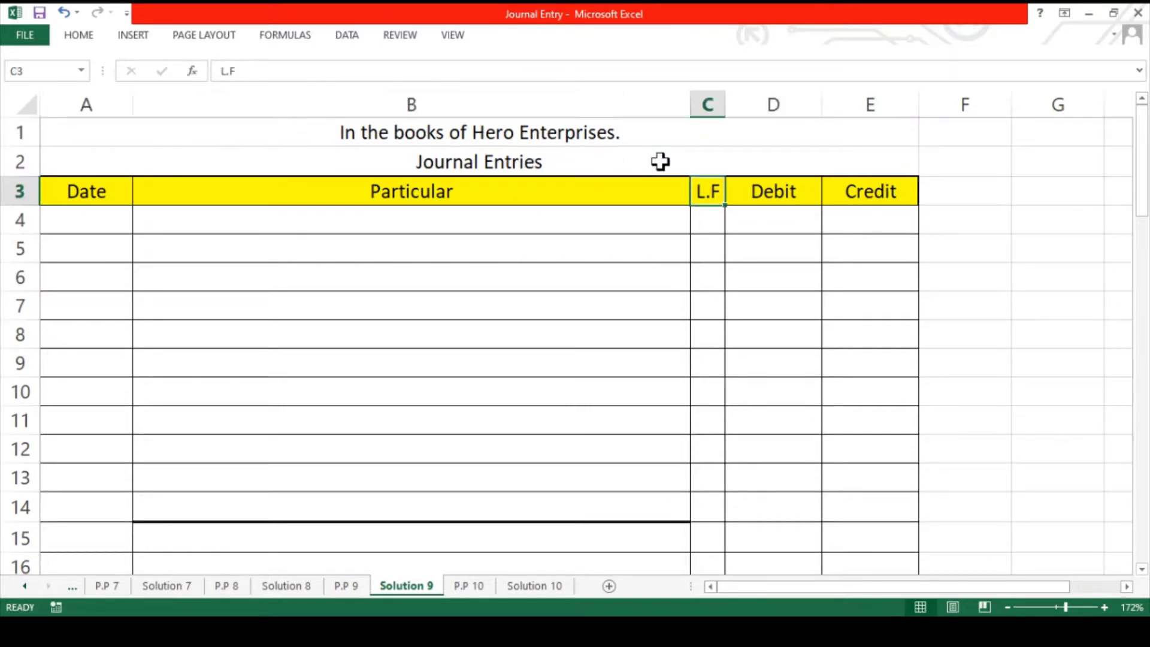
key(Right)
key(Right)
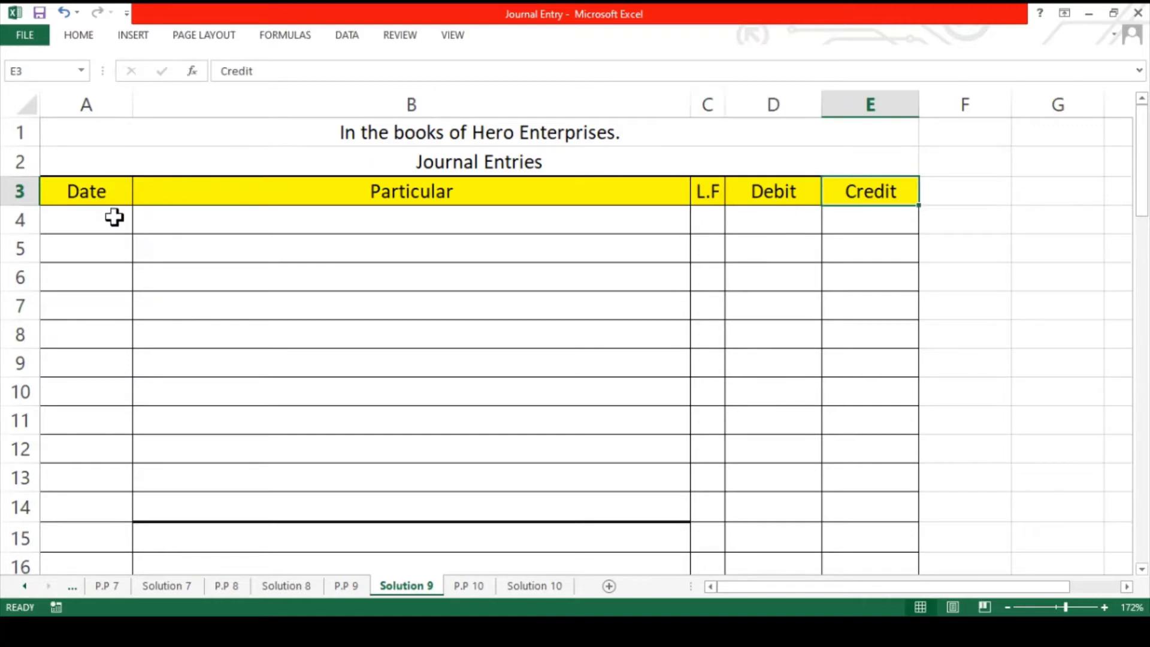
- Reveal the hidden dates 2019 and Apr-01 in A4:A5 and the five opening debit account lines in B5:B9
click(88, 227)
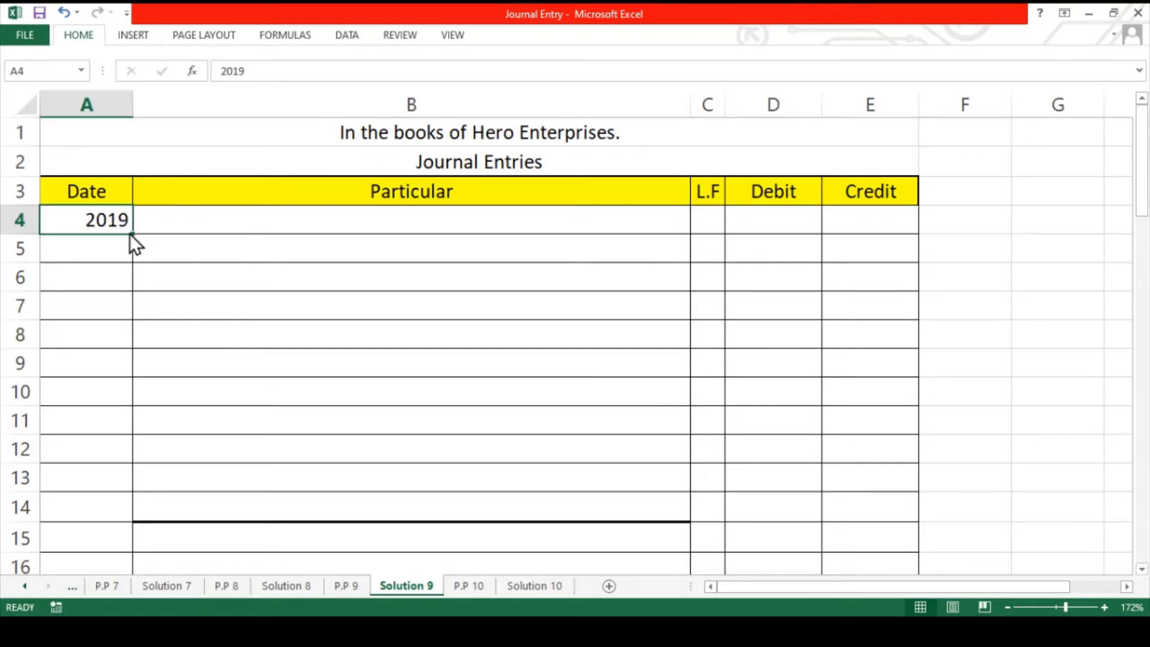
click(108, 241)
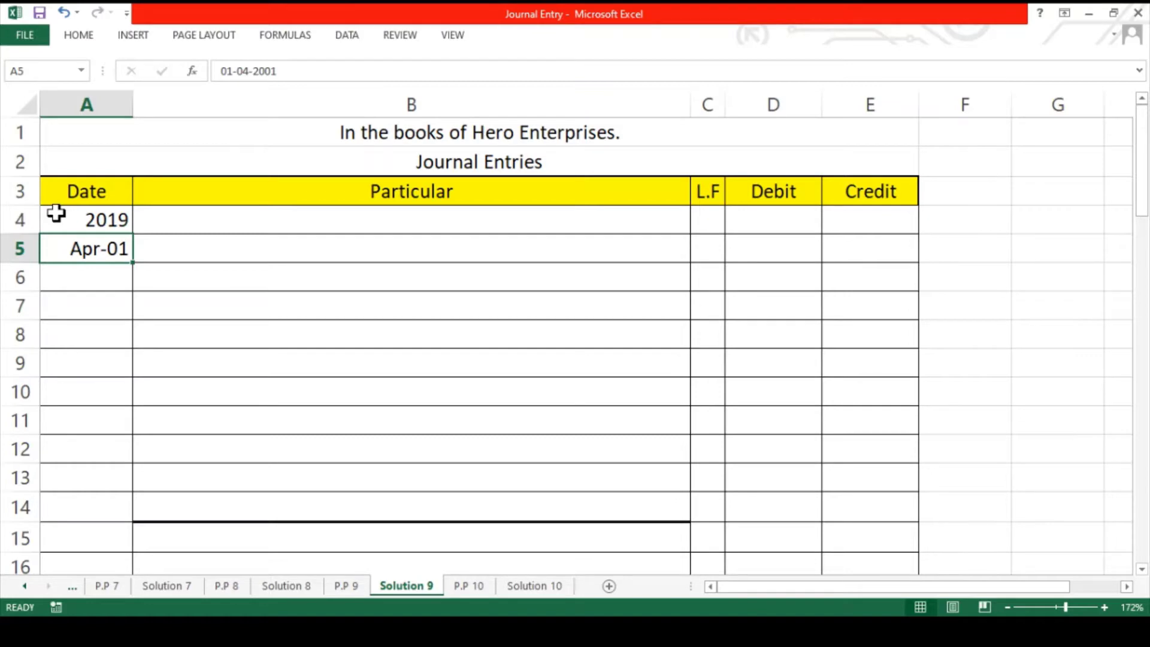
key(Right)
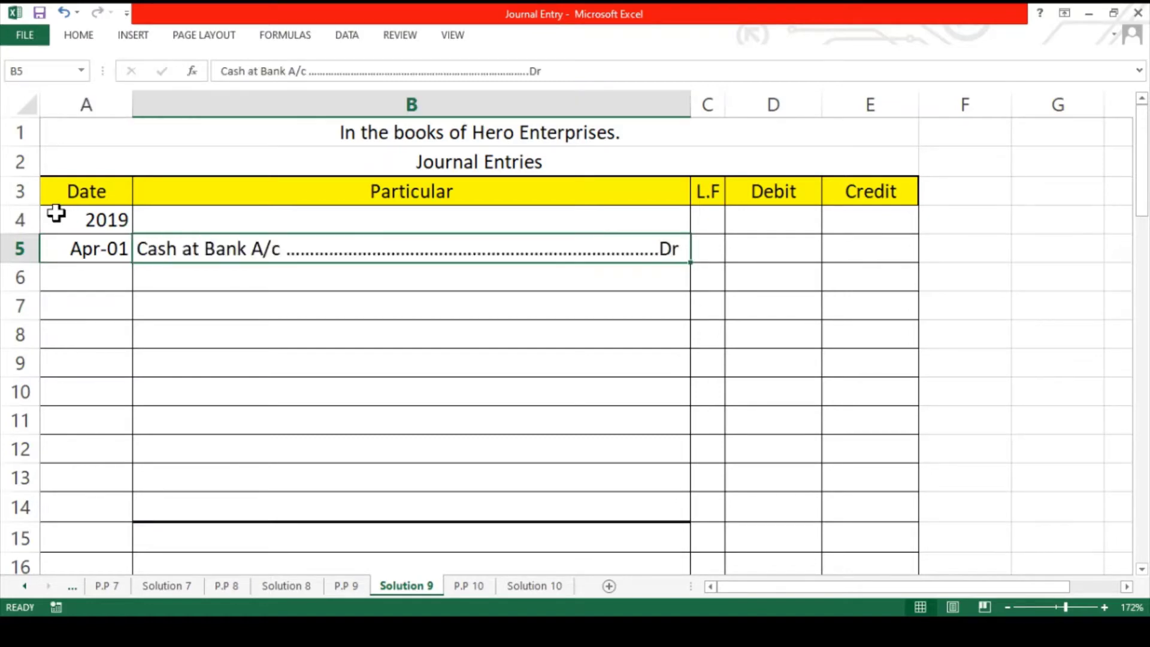
key(Down)
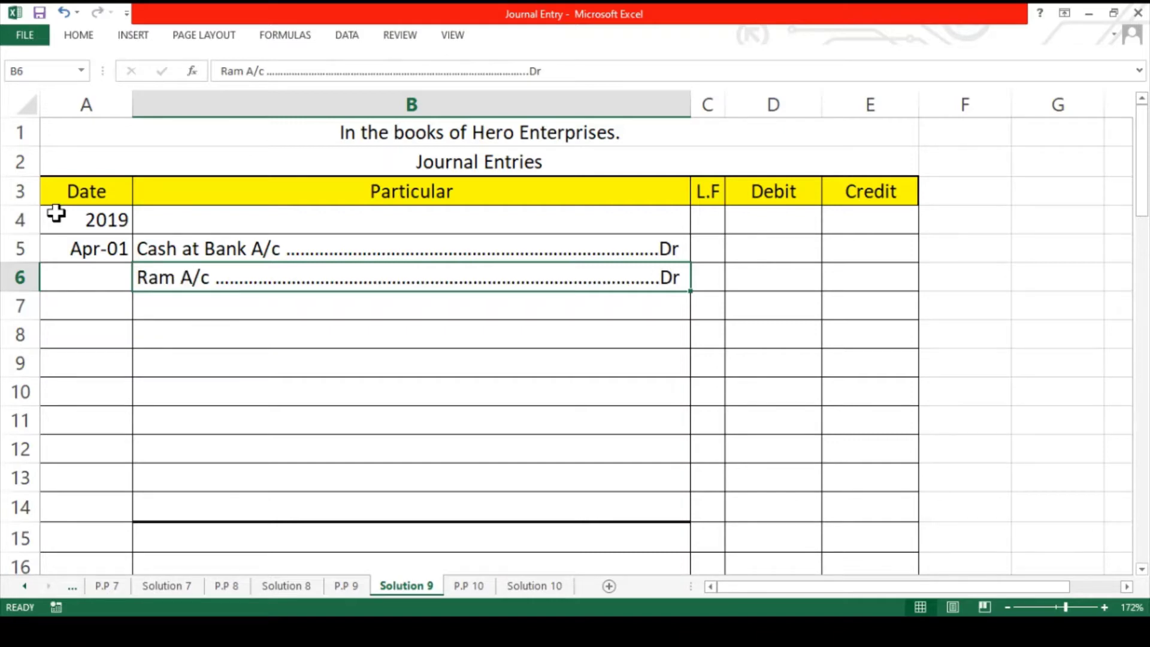
key(Down)
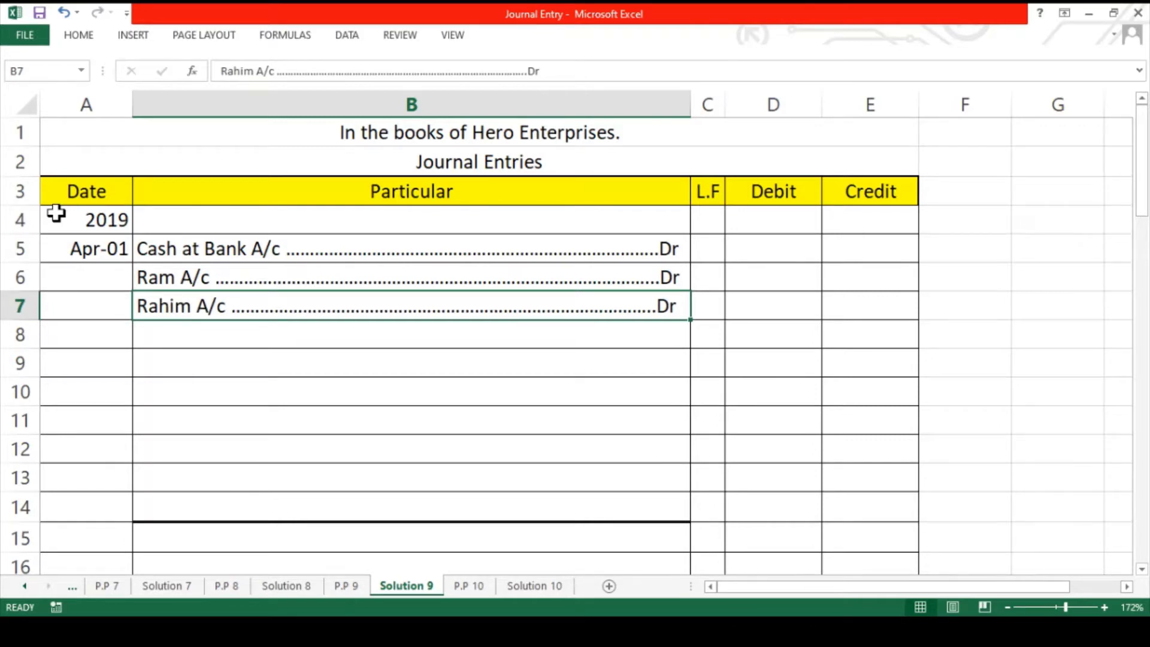
key(Down)
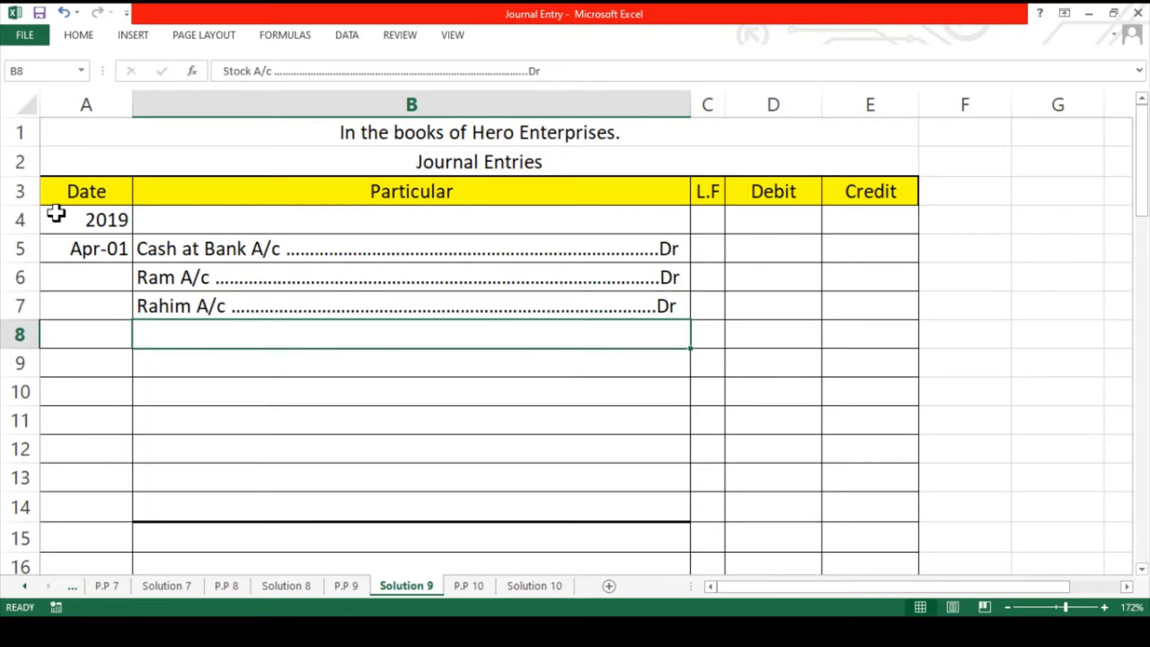
key(Down)
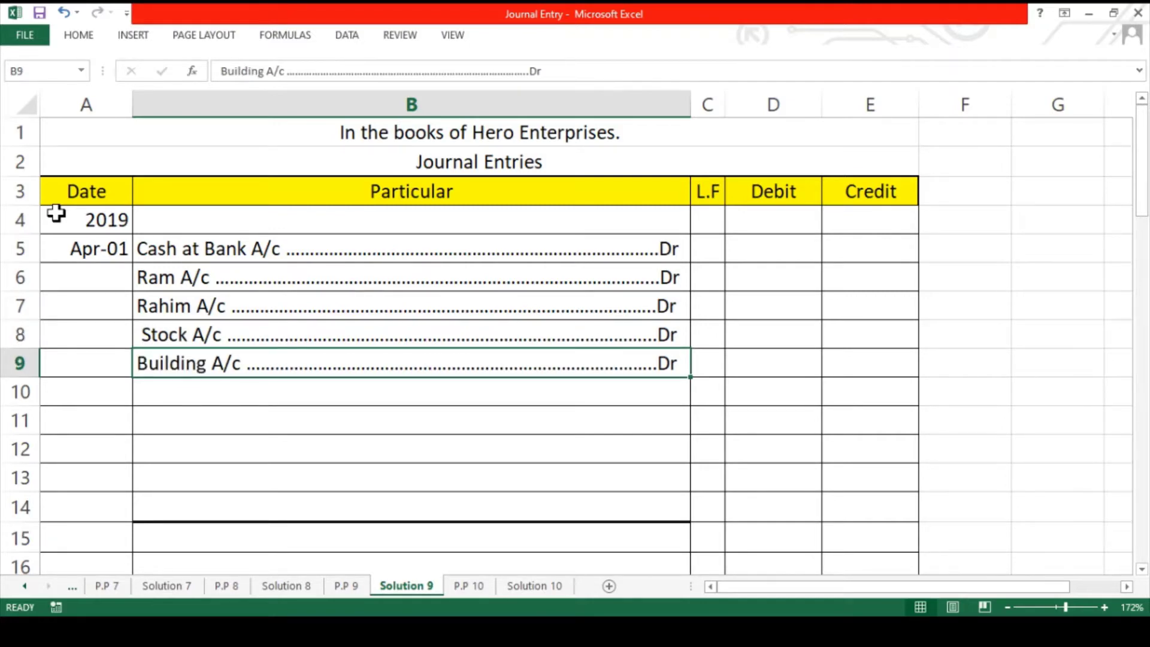
- Reveal the hidden debit amounts 80,000, 20,000, 30,000, 55,000 and 1,50,000 in D5:D9
key(Up)
key(Up)
key(Up)
key(Up)
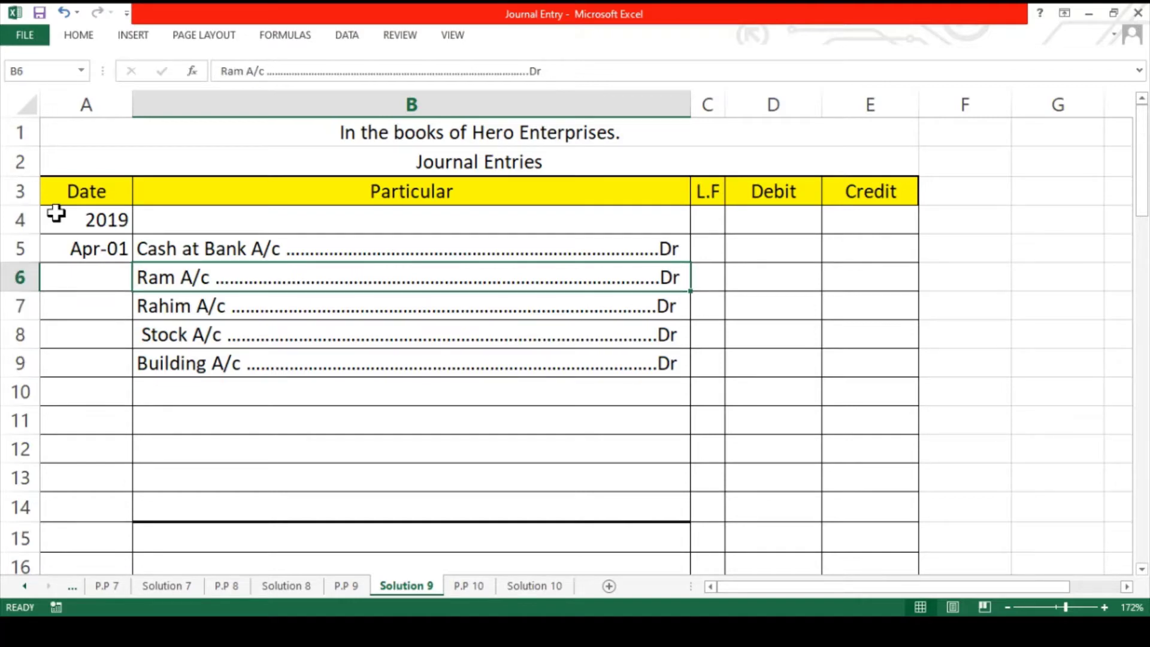
key(Right)
key(Right)
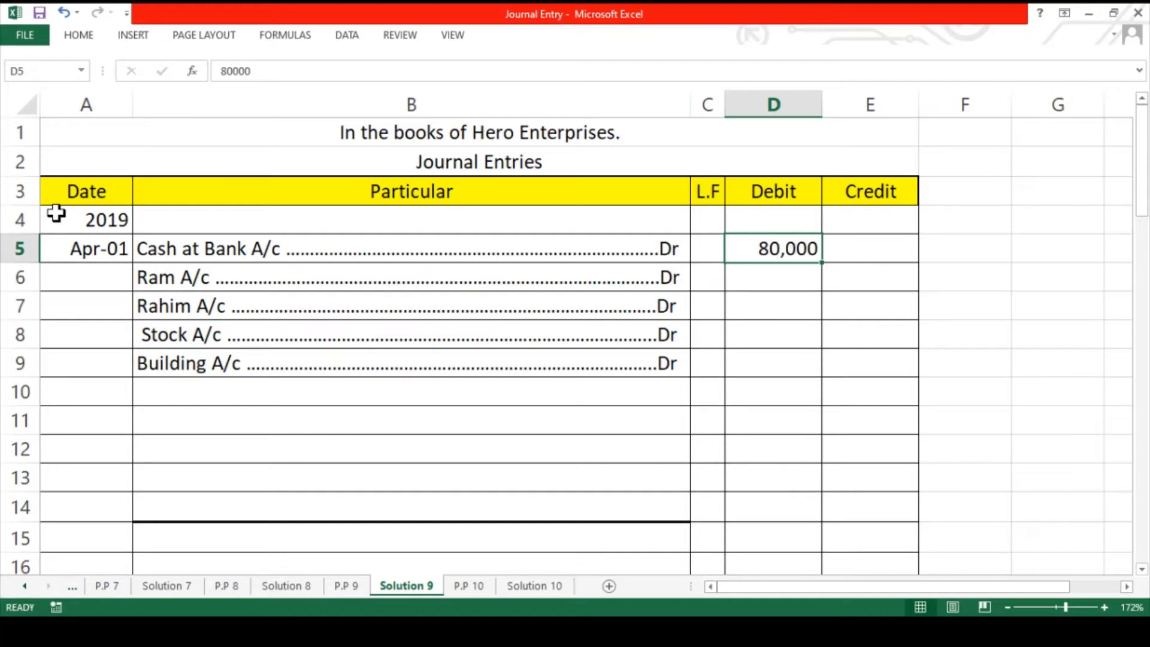
key(Down)
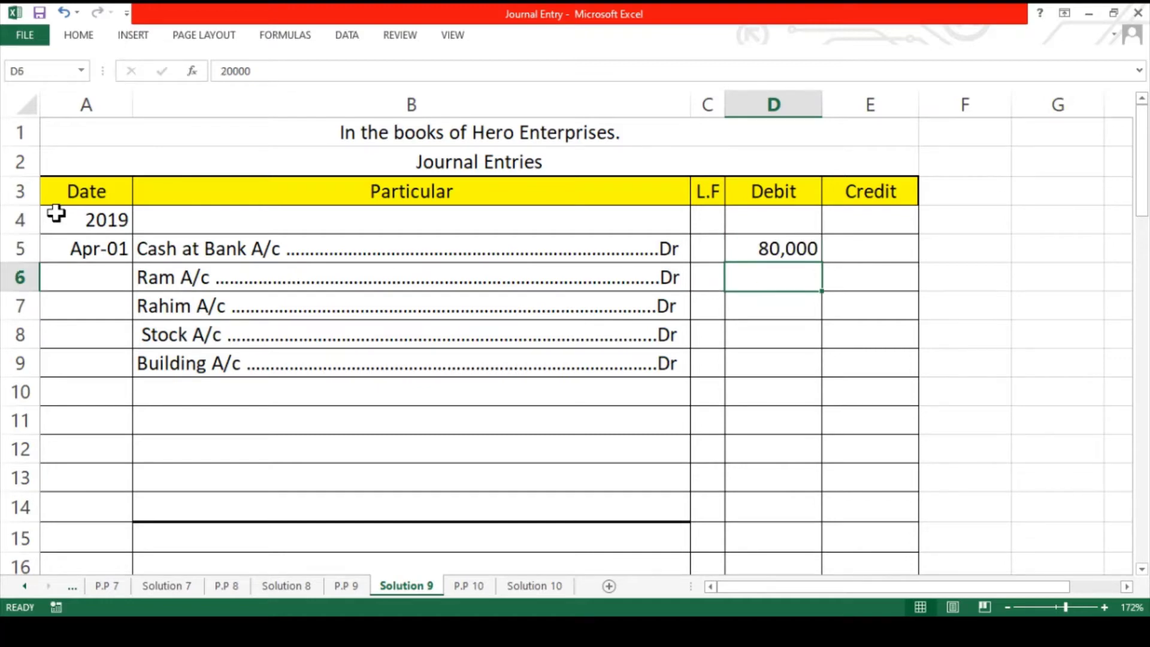
key(Down)
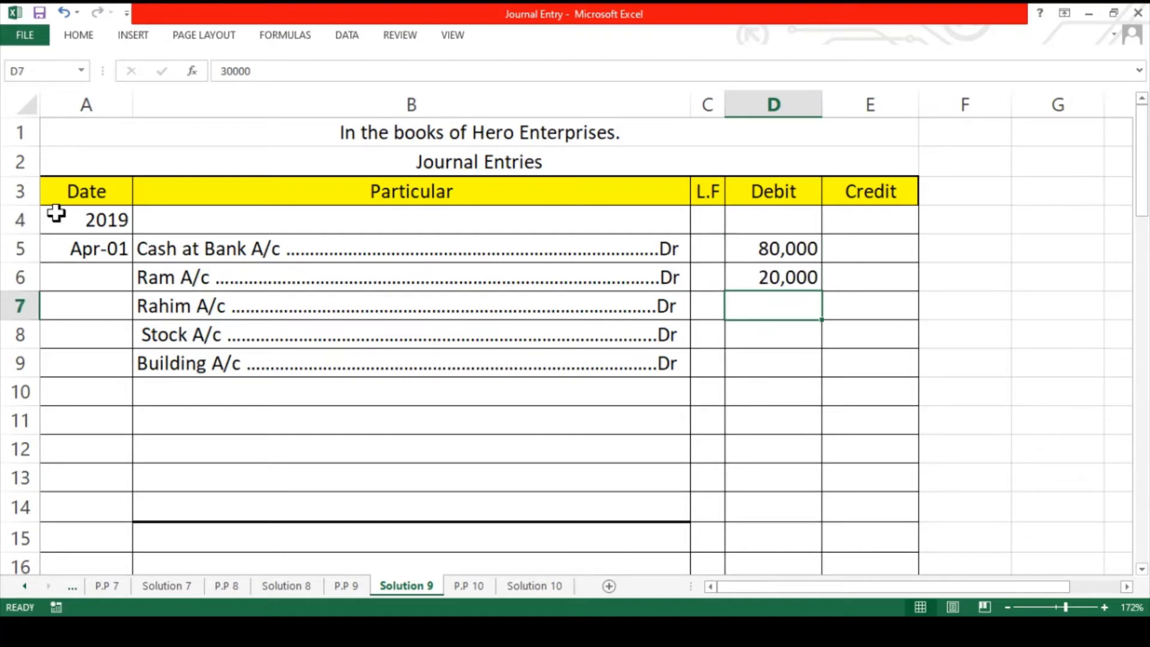
key(Down)
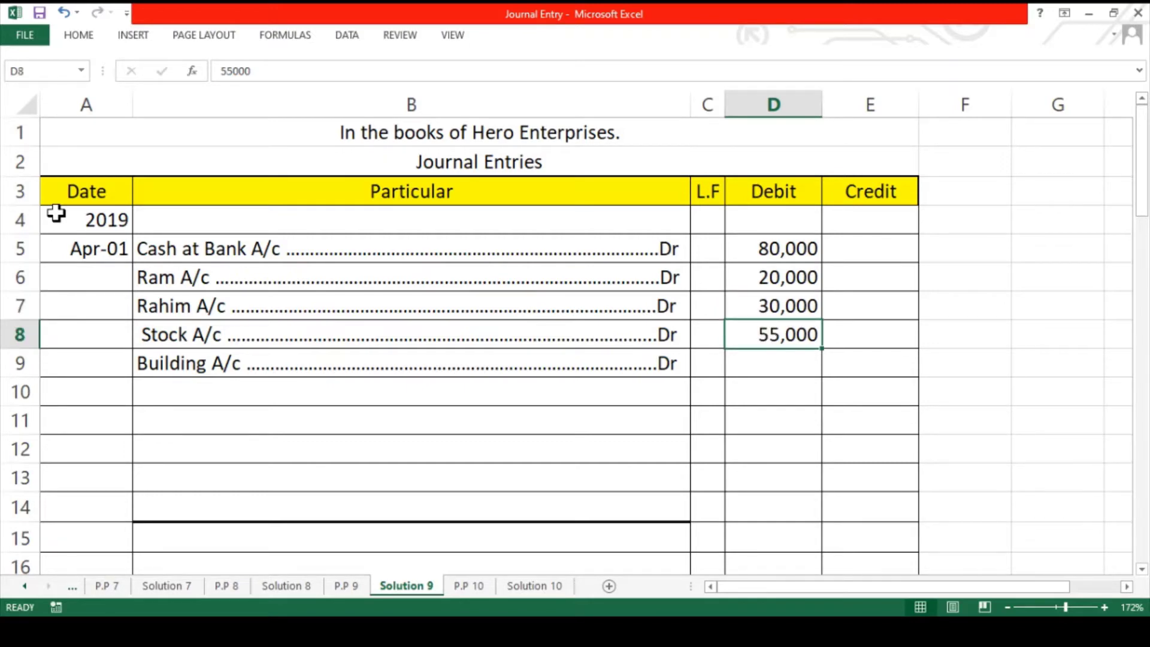
key(Down)
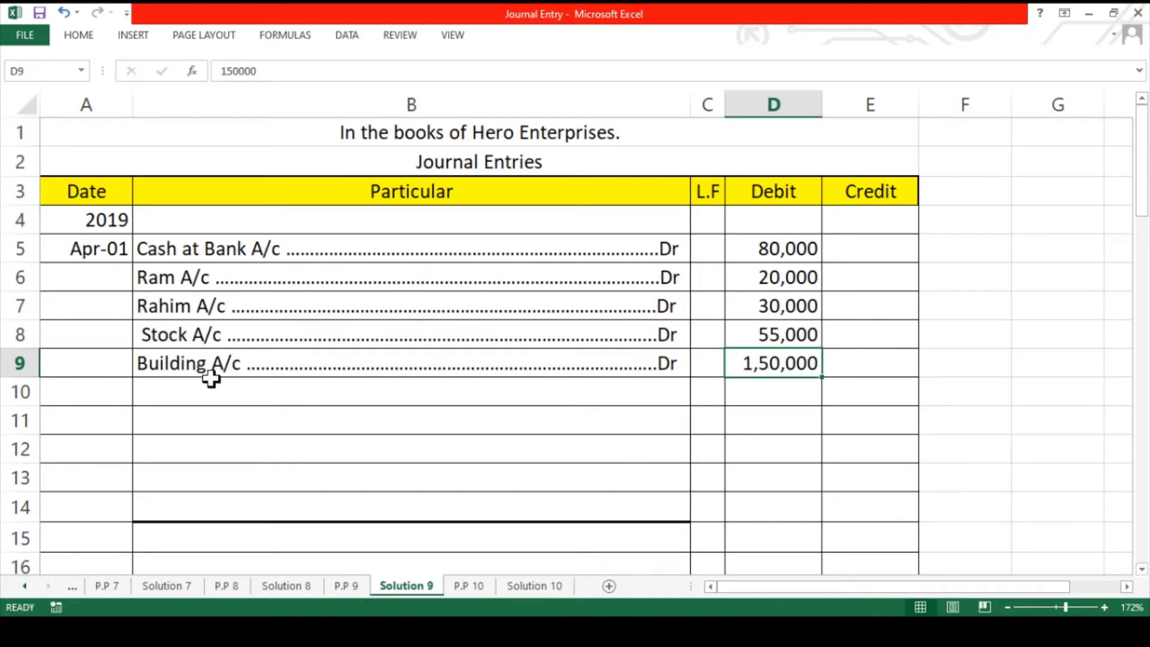
- Reveal the hidden credit account lines in B10:B12 for the two sundry creditors and the bank loan
click(210, 383)
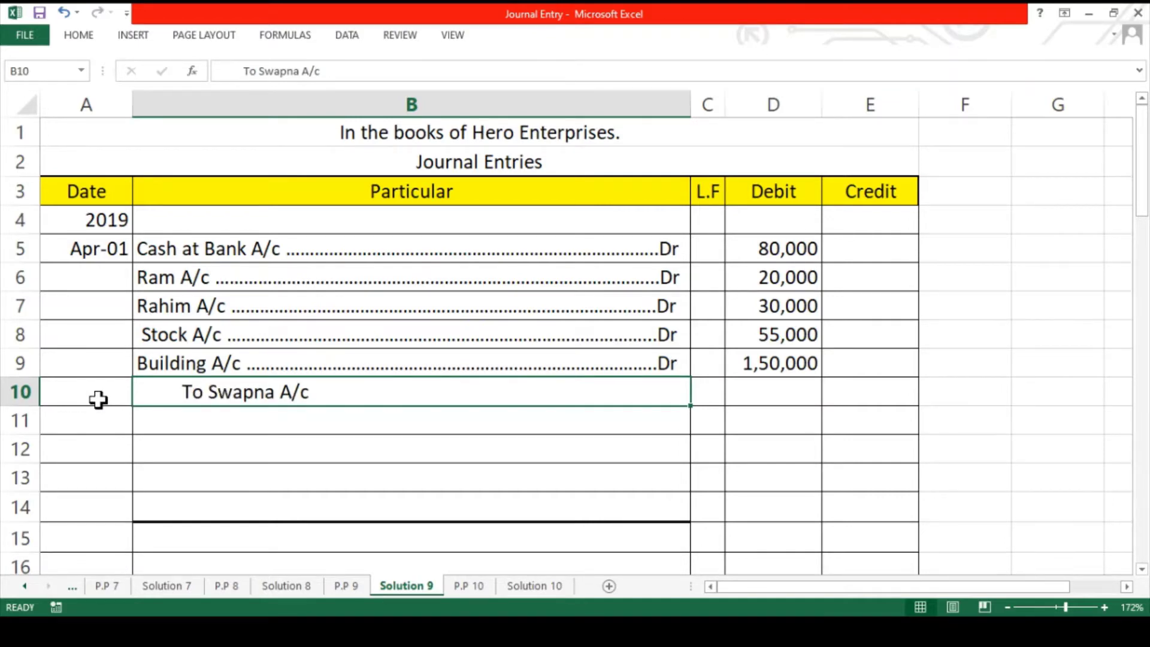
key(Return)
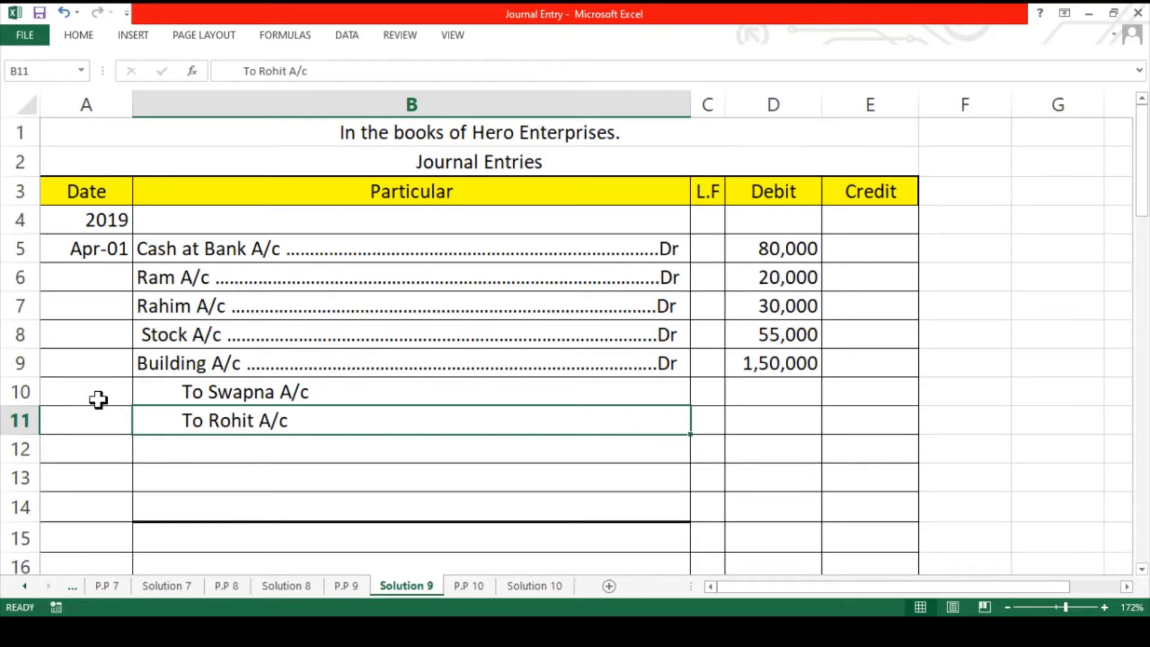
key(Return)
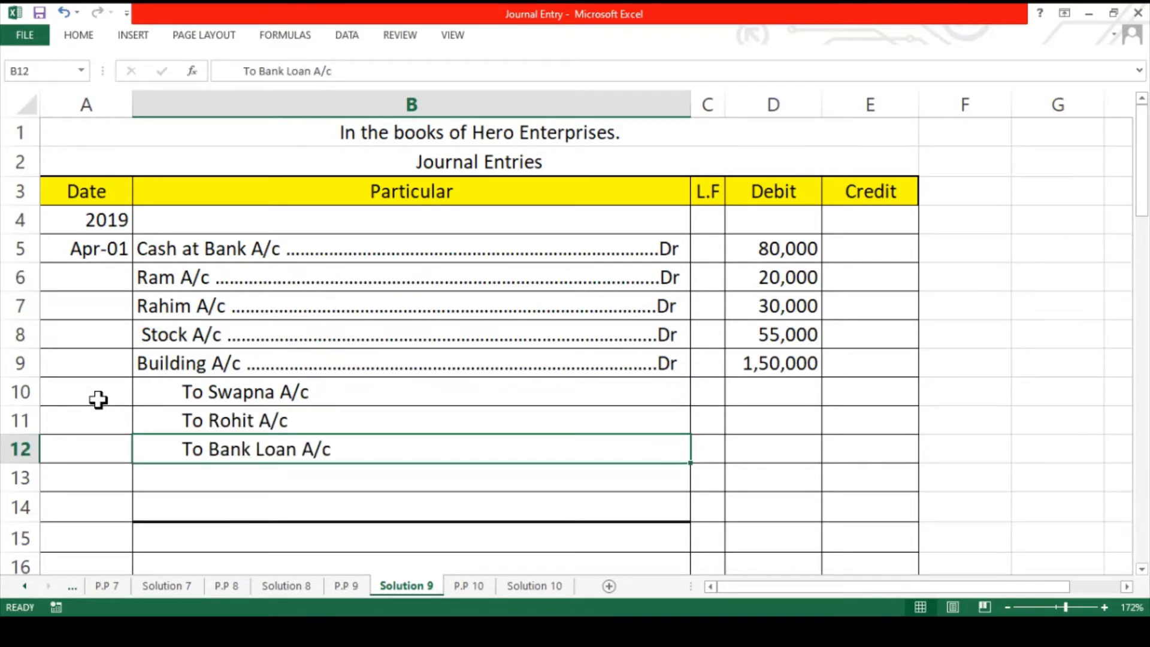
- Reveal the hidden credit amounts 20,000, 30,000 and 5,000 in E10:E12
key(Up)
key(Up)
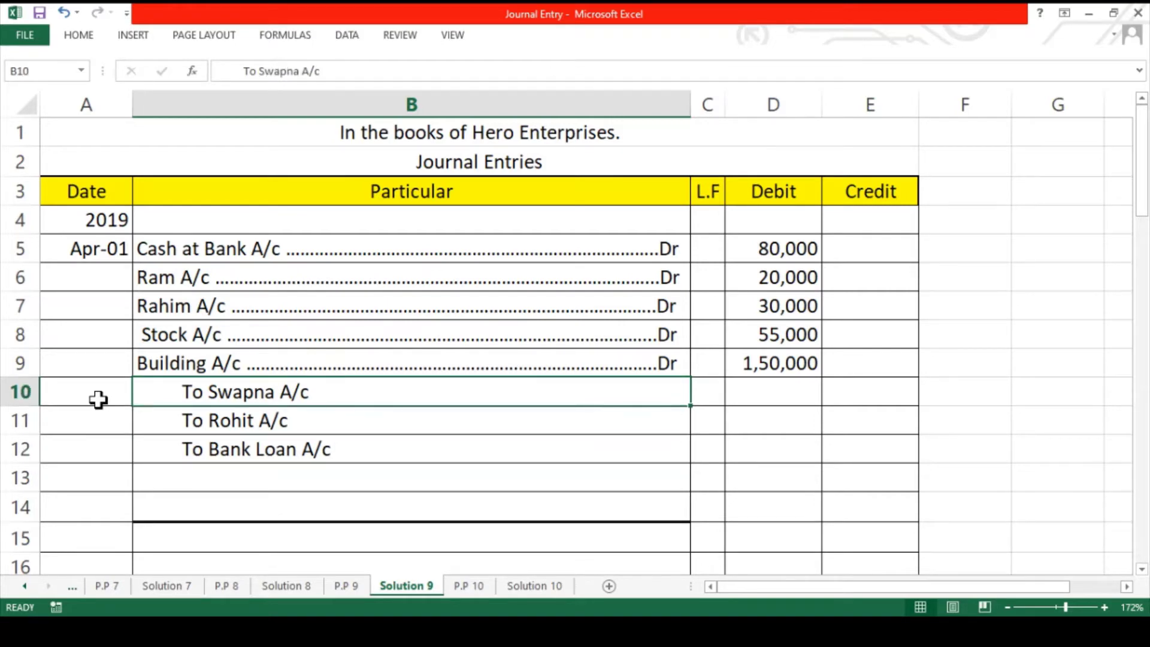
key(Right)
key(Right)
key(Right)
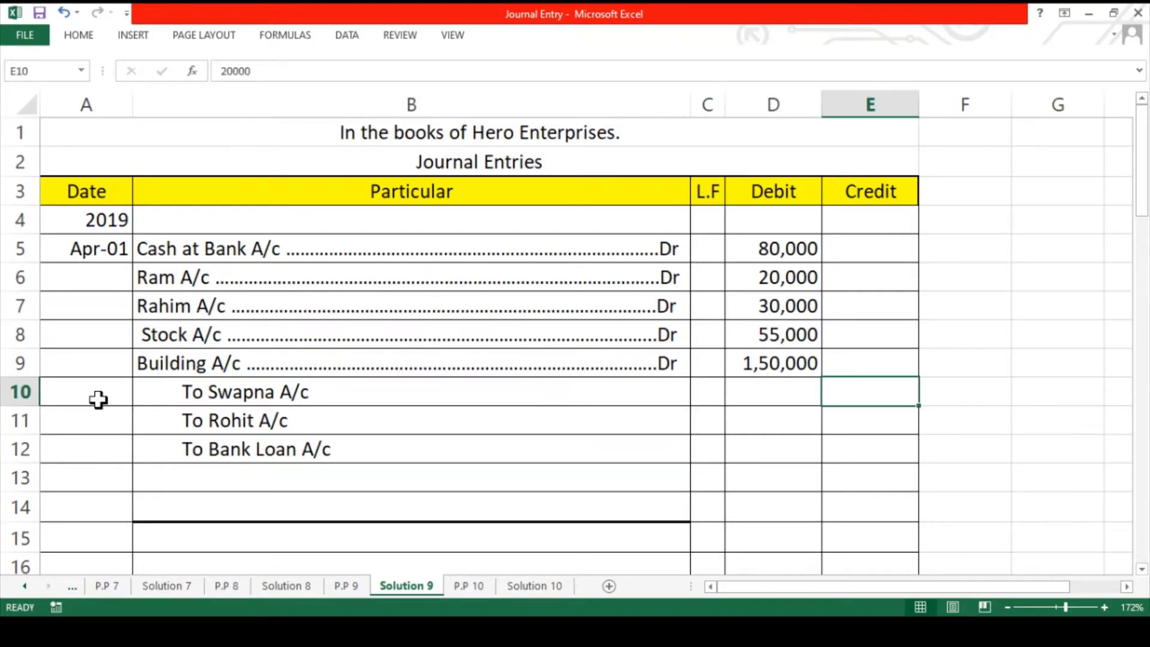
key(Down)
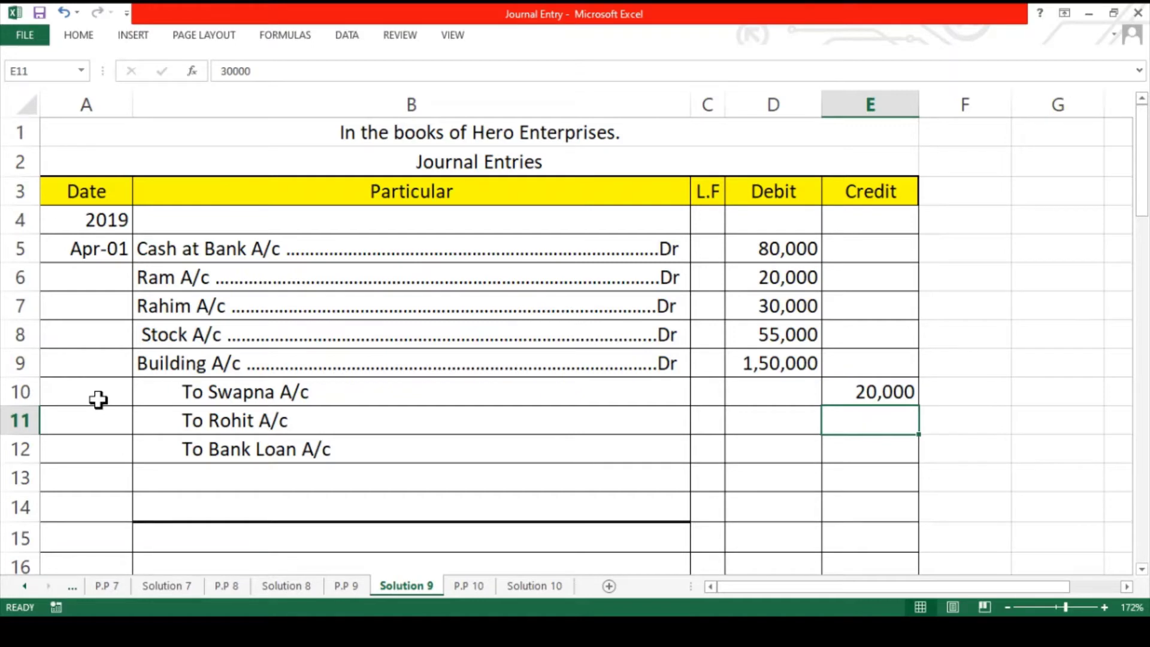
key(Down)
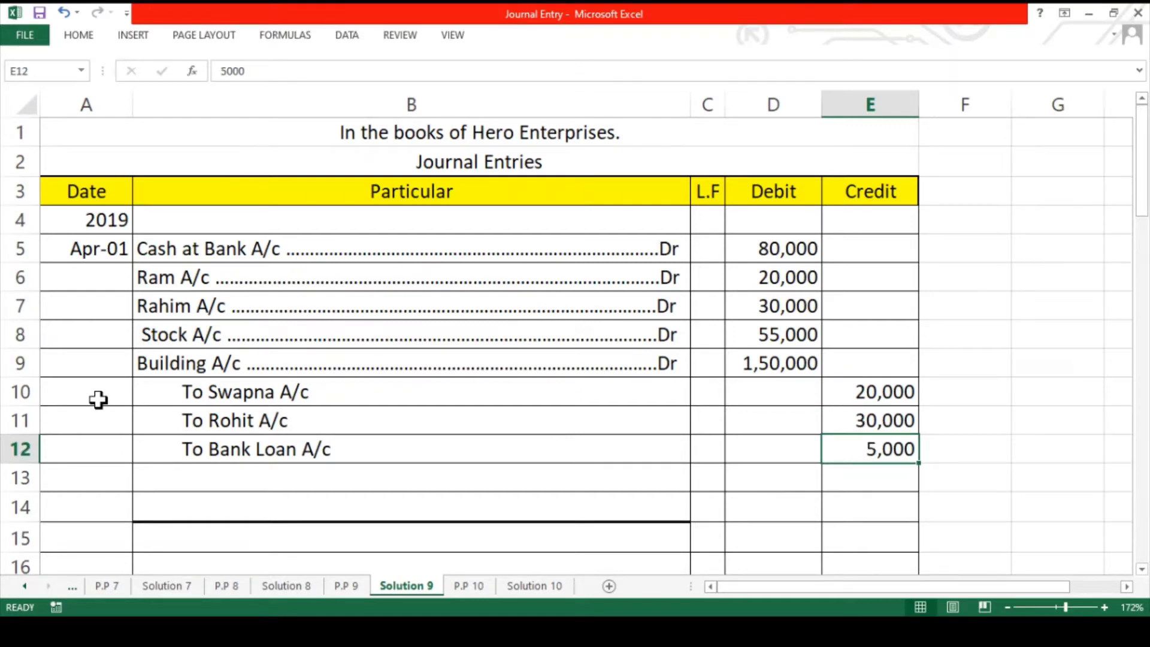
- Compare the sum of the debit amounts in D5:D9 with the sum of the credit amounts in E10:E12
click(757, 253)
drag(756, 253, 750, 359)
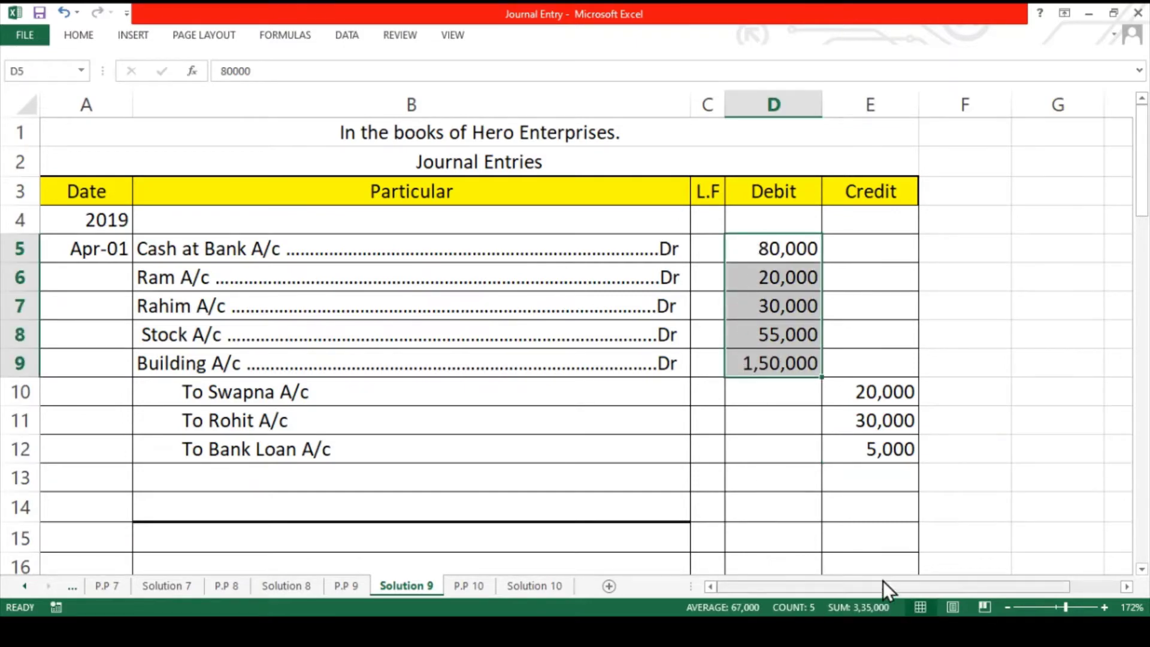
drag(891, 388, 887, 443)
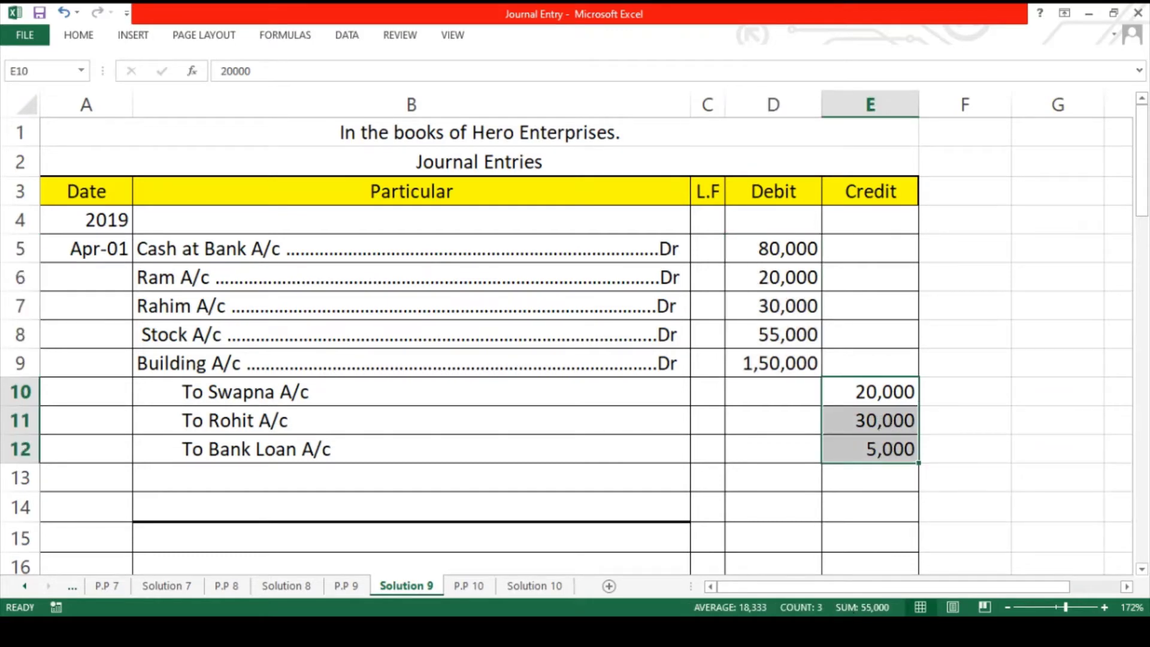
drag(800, 251, 777, 361)
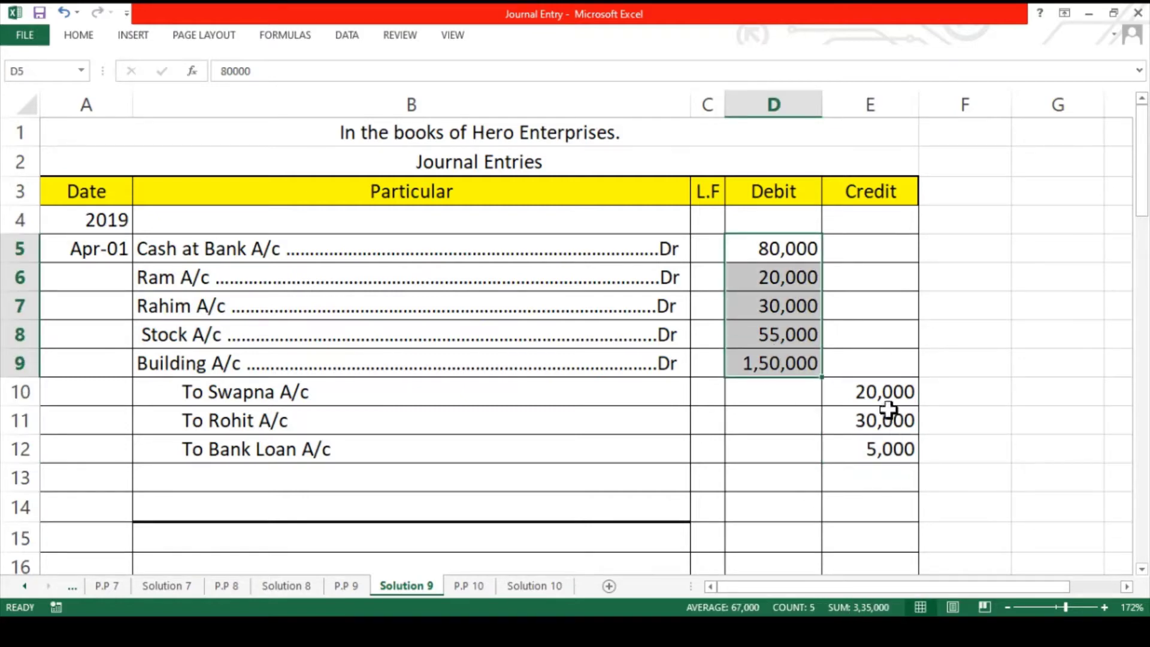
drag(885, 391, 881, 446)
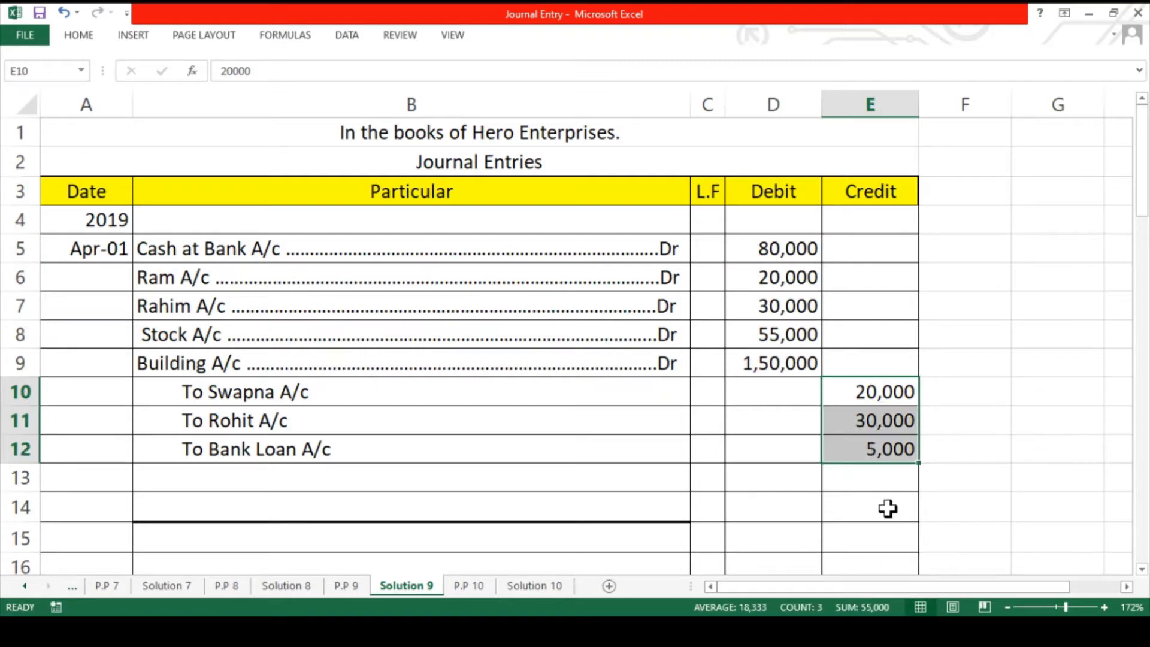
- Reveal the hidden balancing amount 2,35,000 in E13, its To Capital A/c line in B13 and the opening entry's narration in B14
click(878, 479)
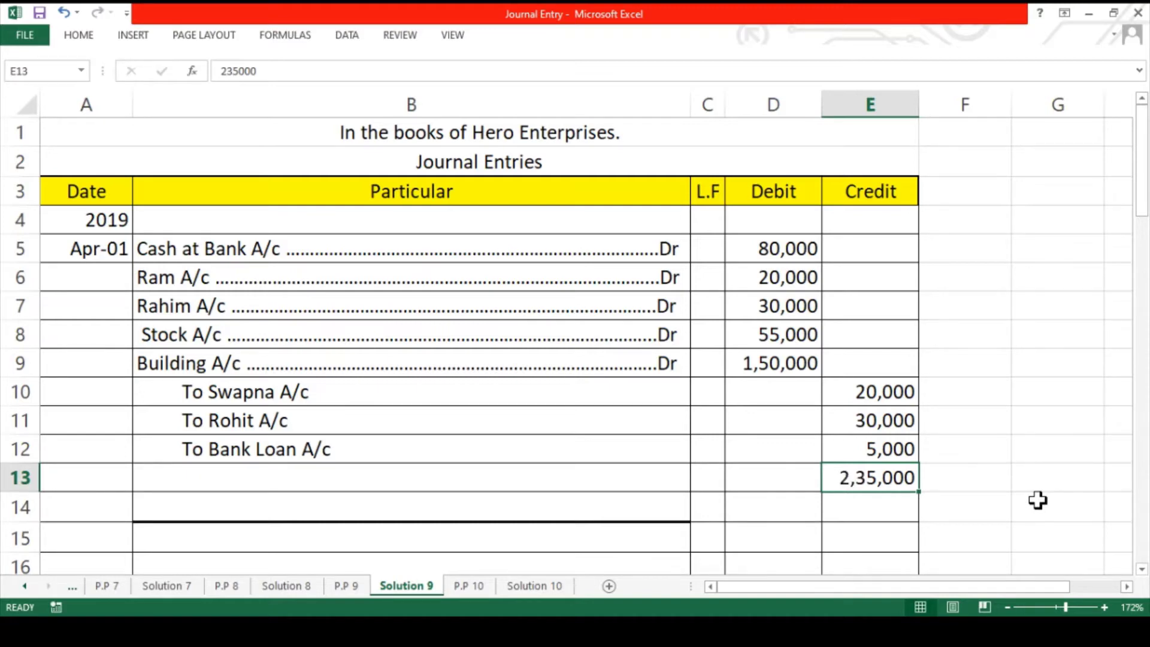
key(Left)
key(Left)
key(Left)
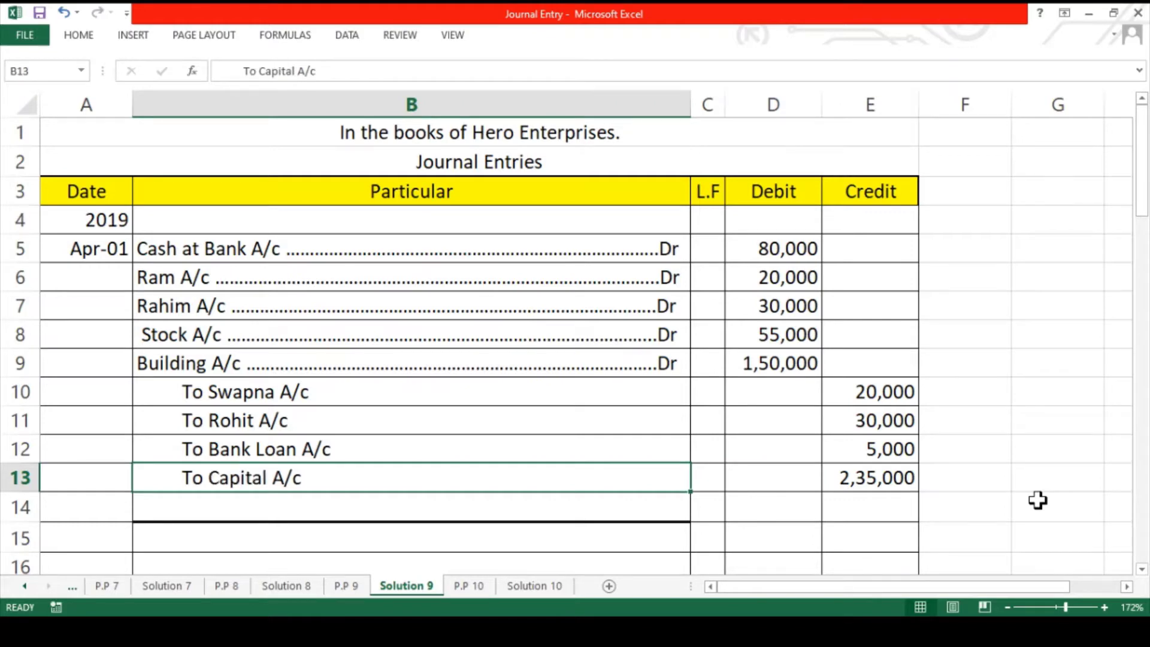
key(Down)
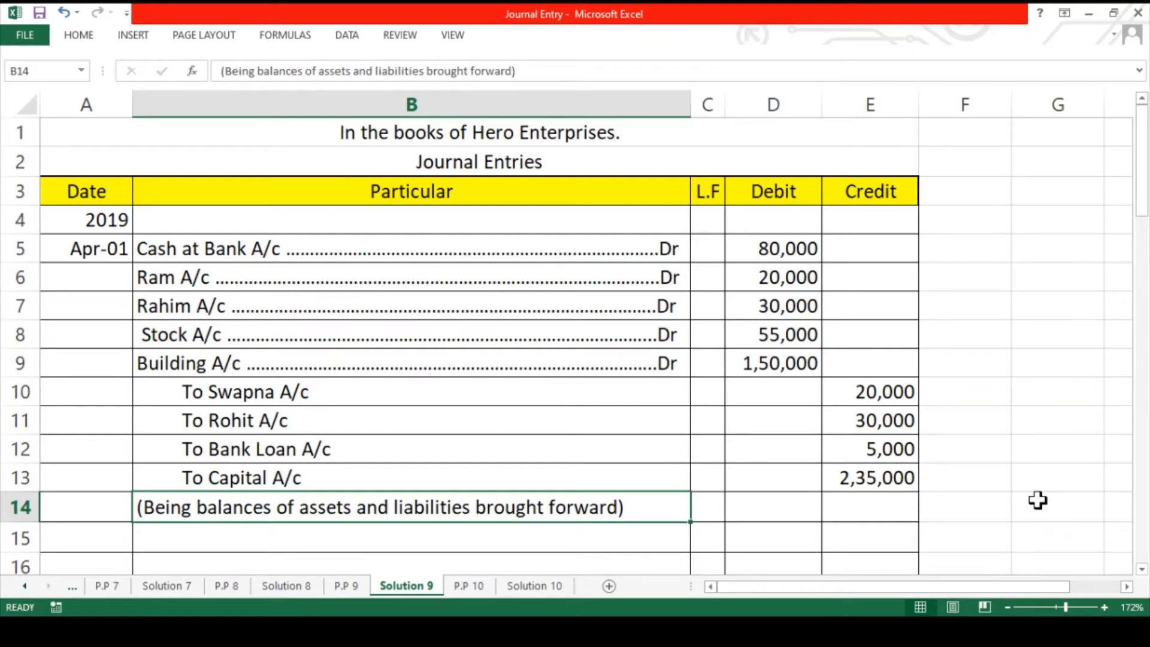
- Review how capital in E13 balances the debits in D5:D9 against the liabilities in E10:E12
click(759, 252)
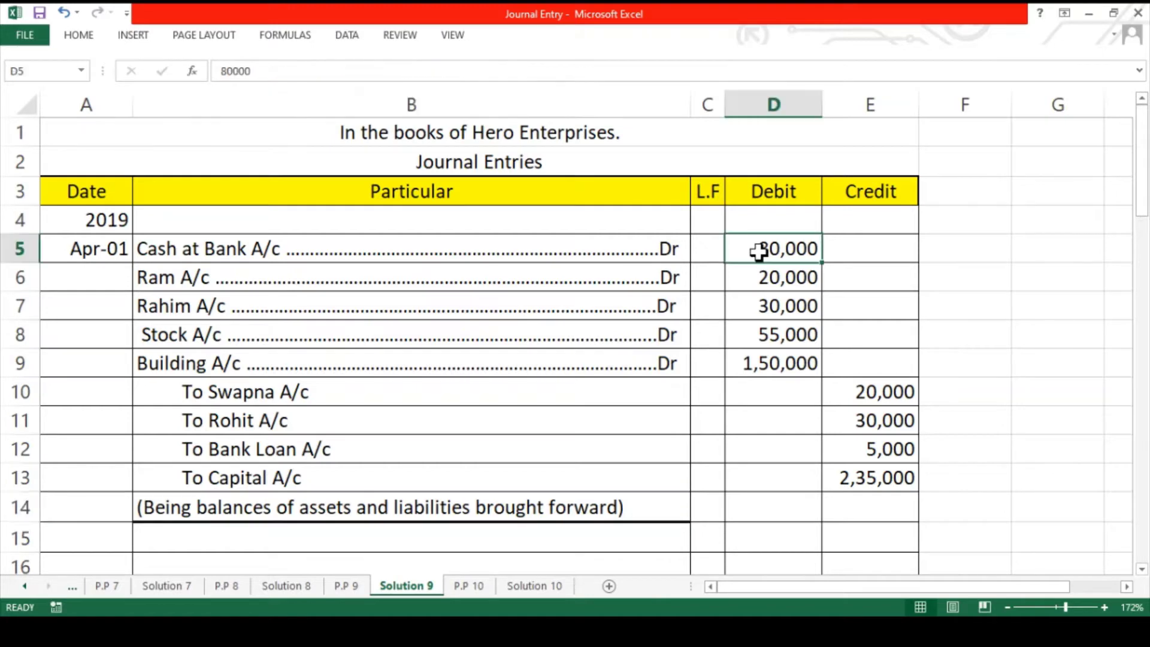
drag(759, 252, 755, 362)
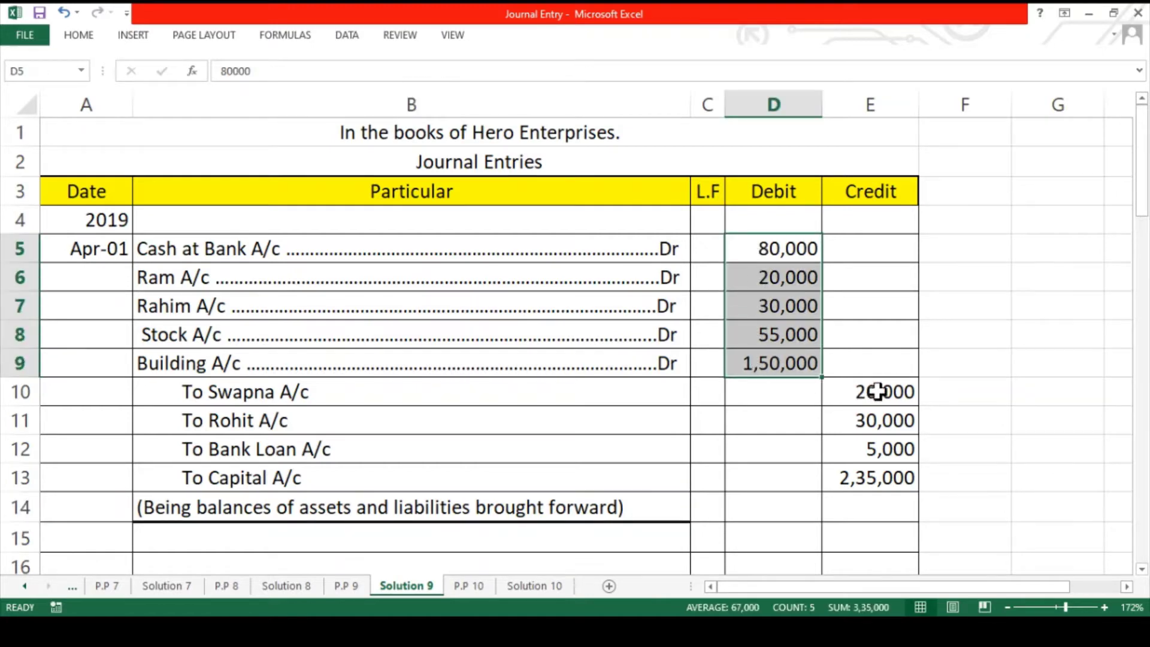
drag(878, 392, 873, 446)
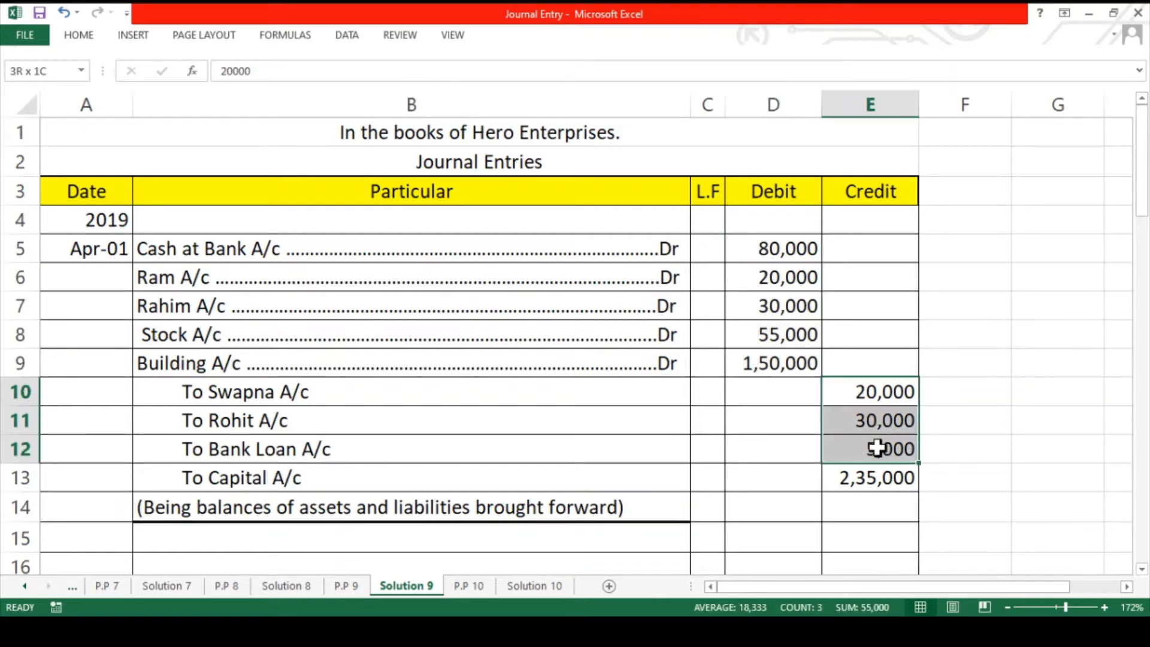
click(860, 482)
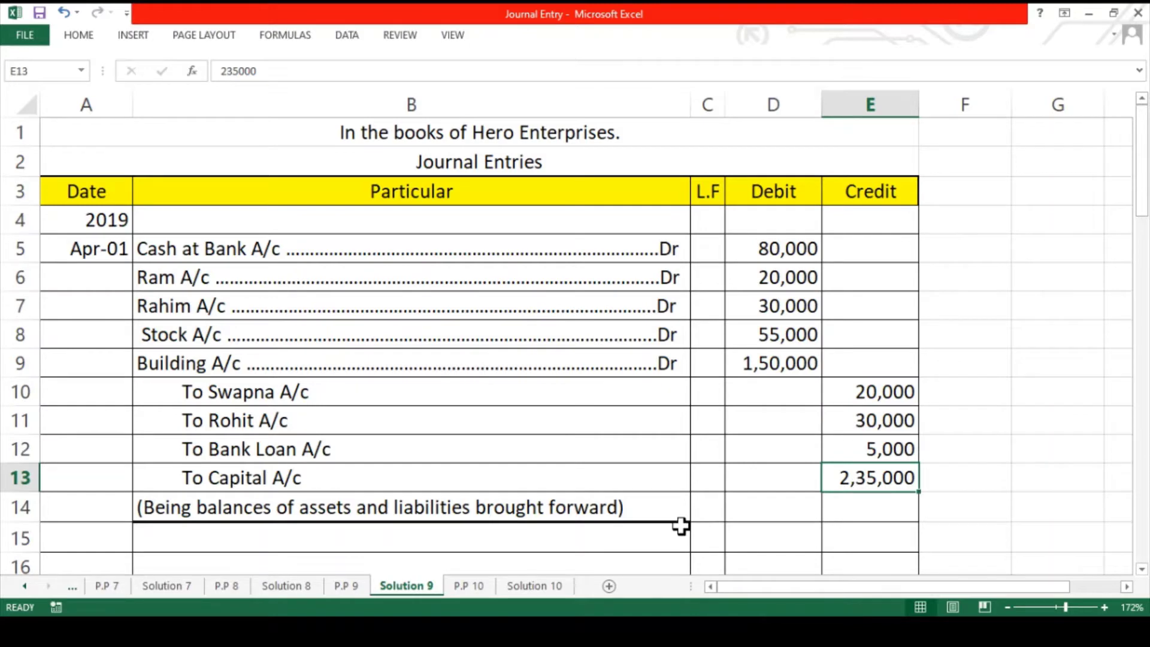
- Reveal the hidden date 1 in A15 for the first transaction after the opening entry
scroll(680, 526, down, 1)
scroll(681, 525, down, 1)
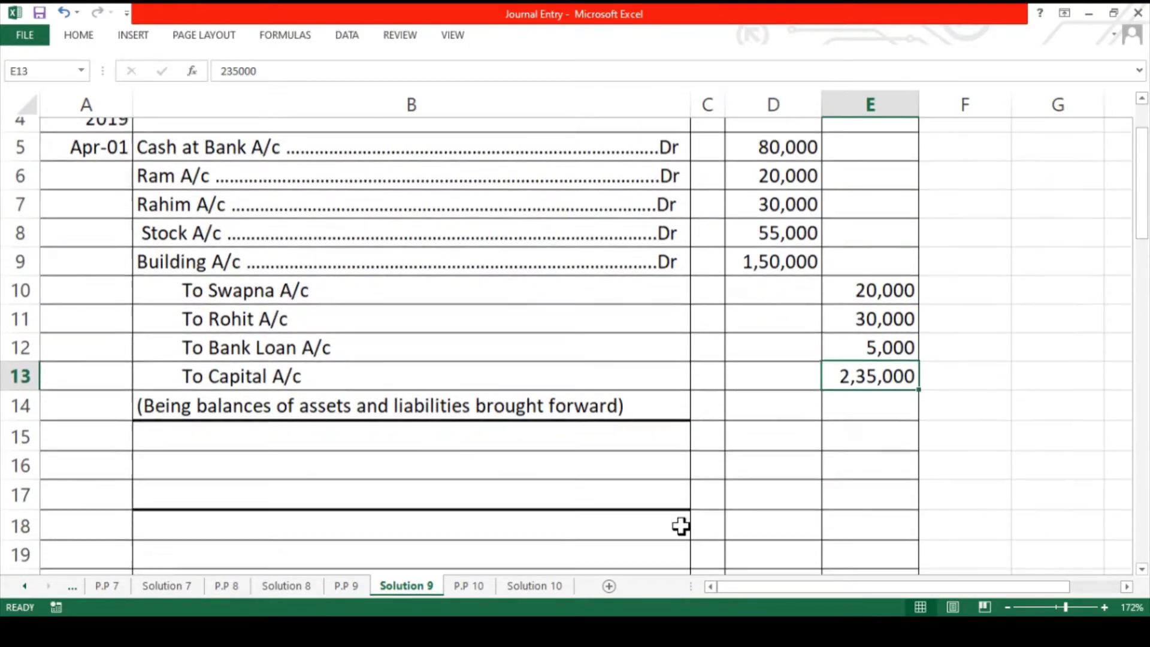
click(115, 398)
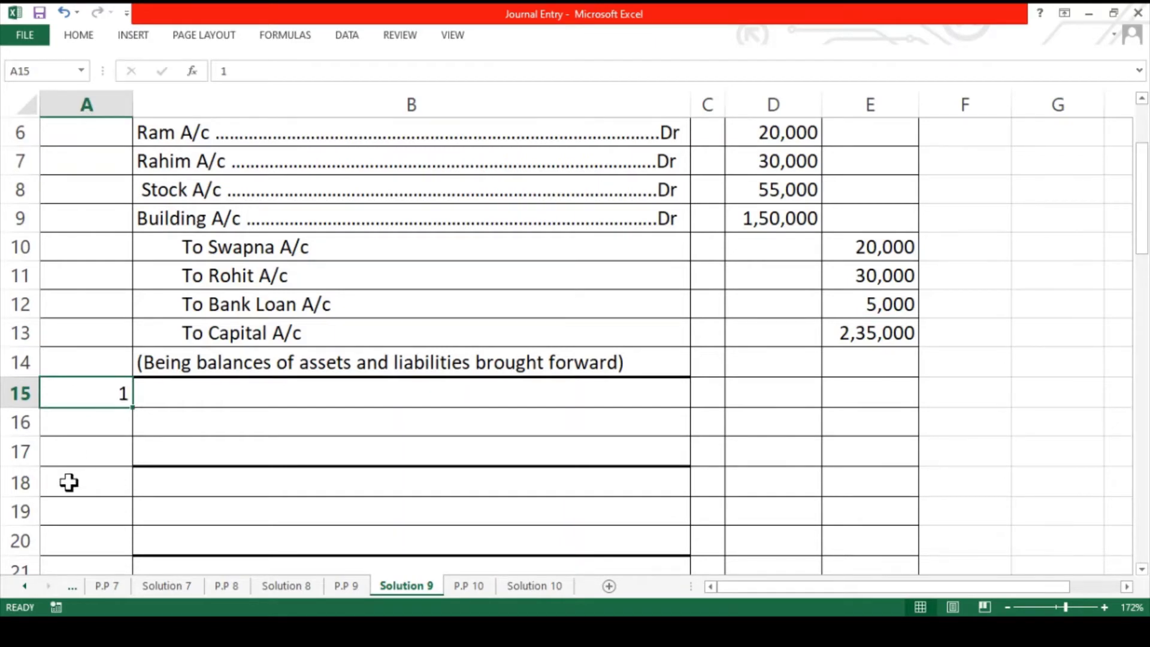
- On the P.P 9 sheet, colour the word "Purchased" red in the Apr-01 transaction in B8
click(342, 588)
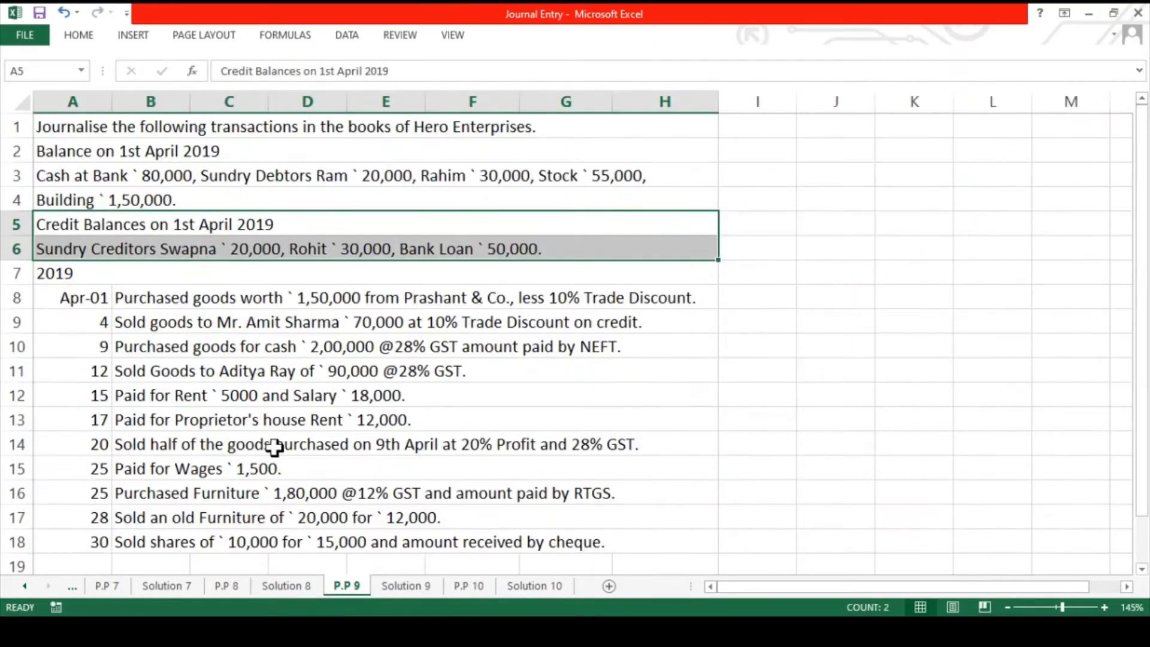
click(178, 301)
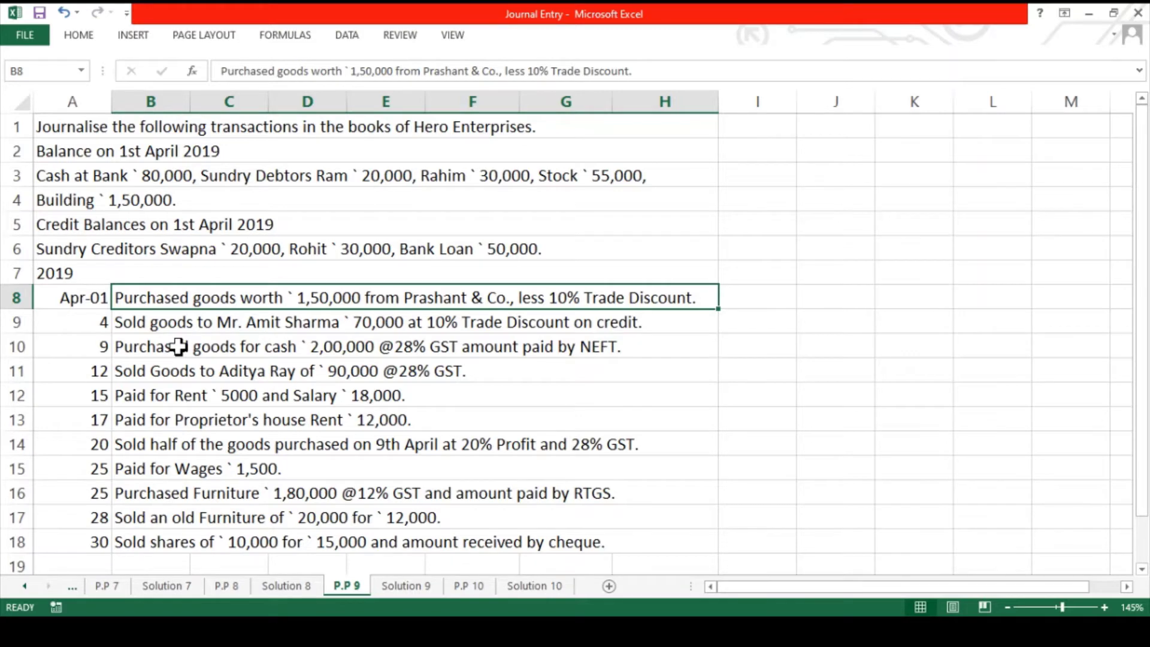
double_click(209, 302)
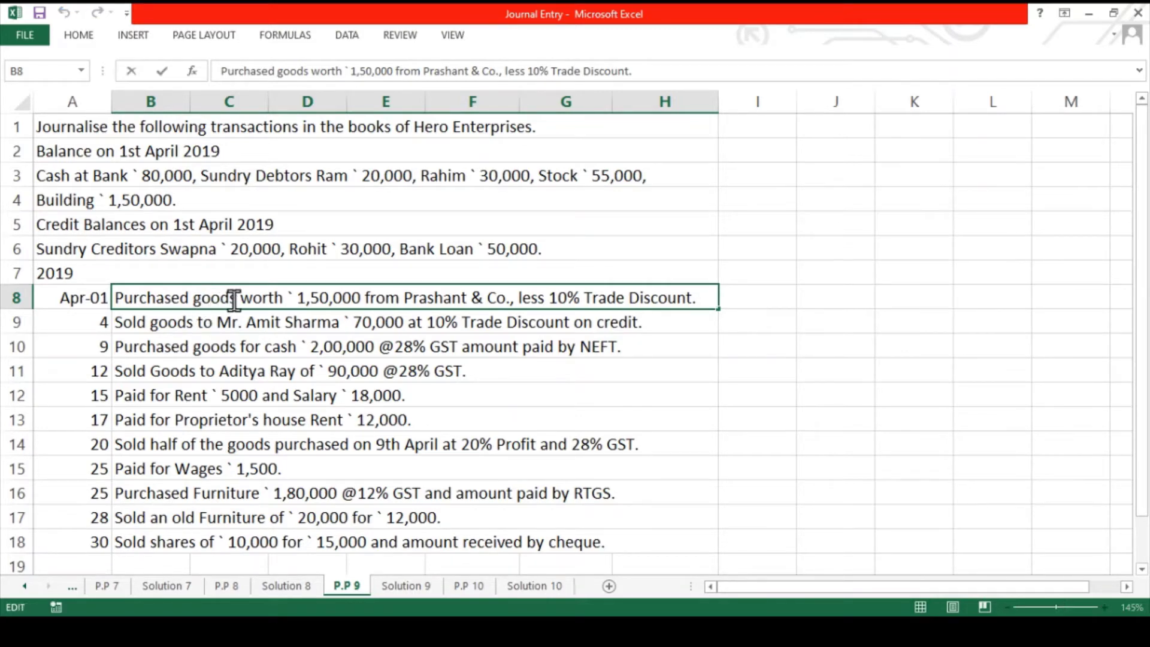
drag(235, 298, 118, 298)
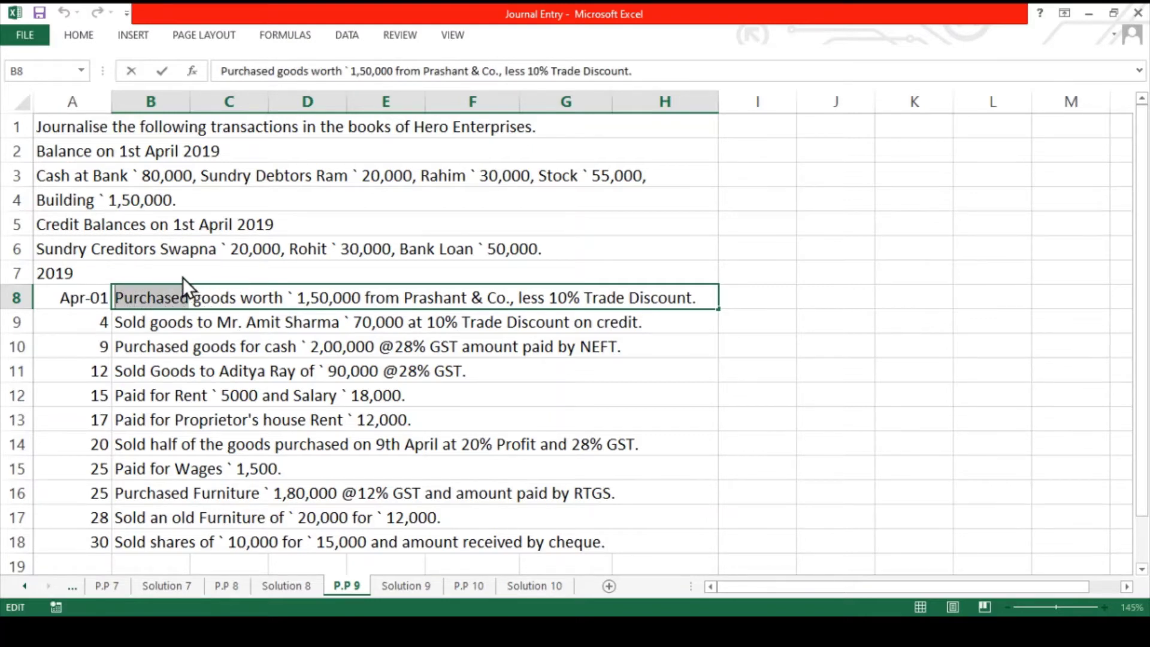
key(alt+h)
key(f)
key(c)
key(Return)
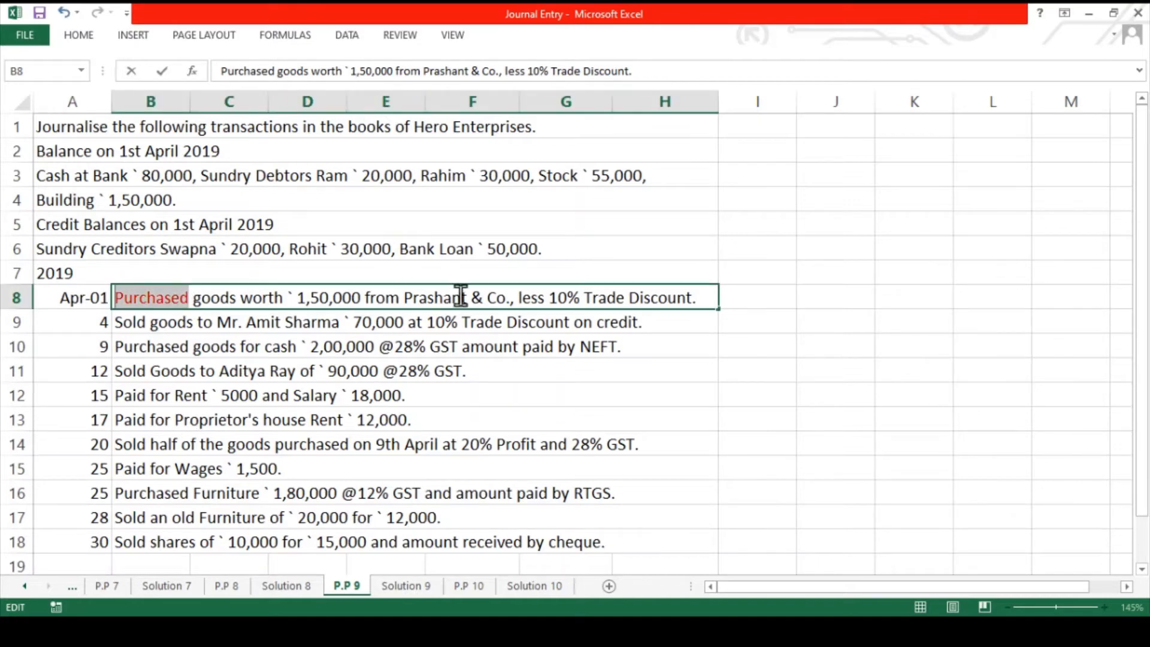
- Colour "Prashant & Co." red in the Apr-01 transaction in B8 and finish editing the cell
drag(508, 298, 406, 298)
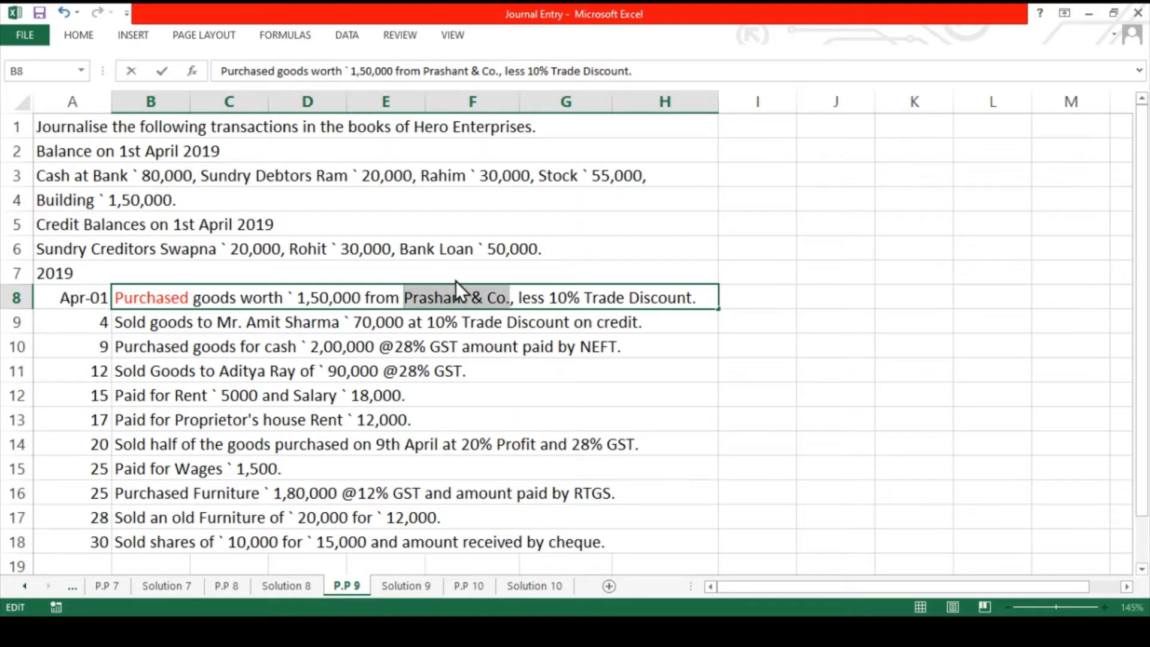
key(alt+h)
key(f)
key(c)
key(Return)
key(Return)
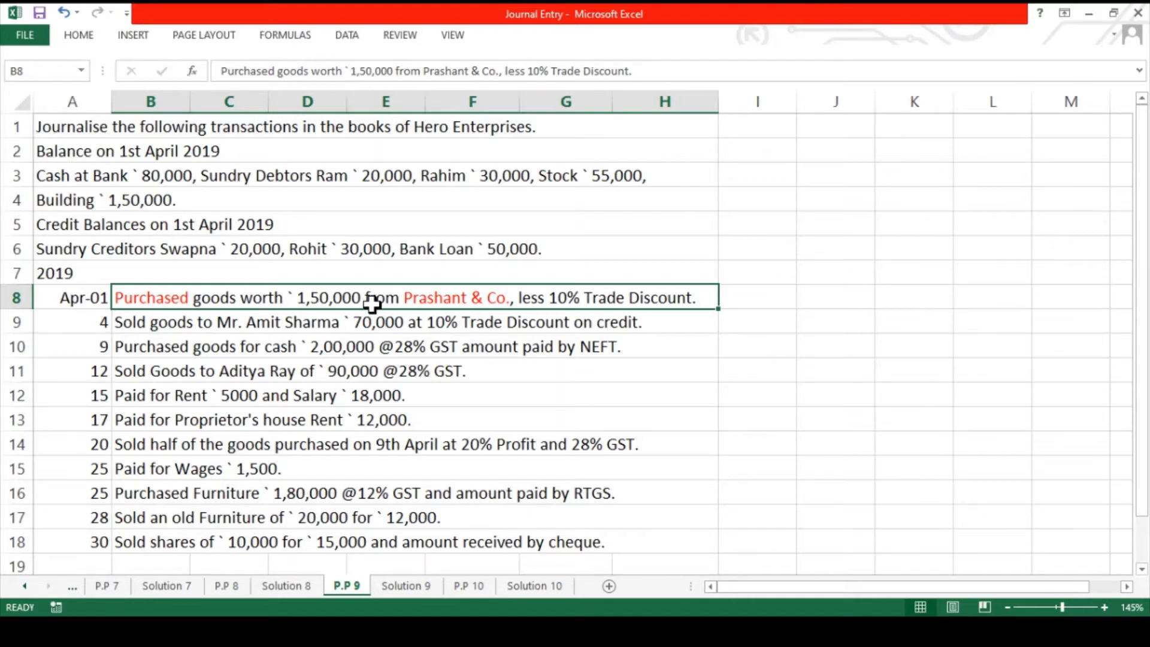
- Reveal the hidden Purchase A/c line in B15 and To Prashant & Co A/c in B16 on Solution 9, rechecking the transaction on P.P 9
click(396, 591)
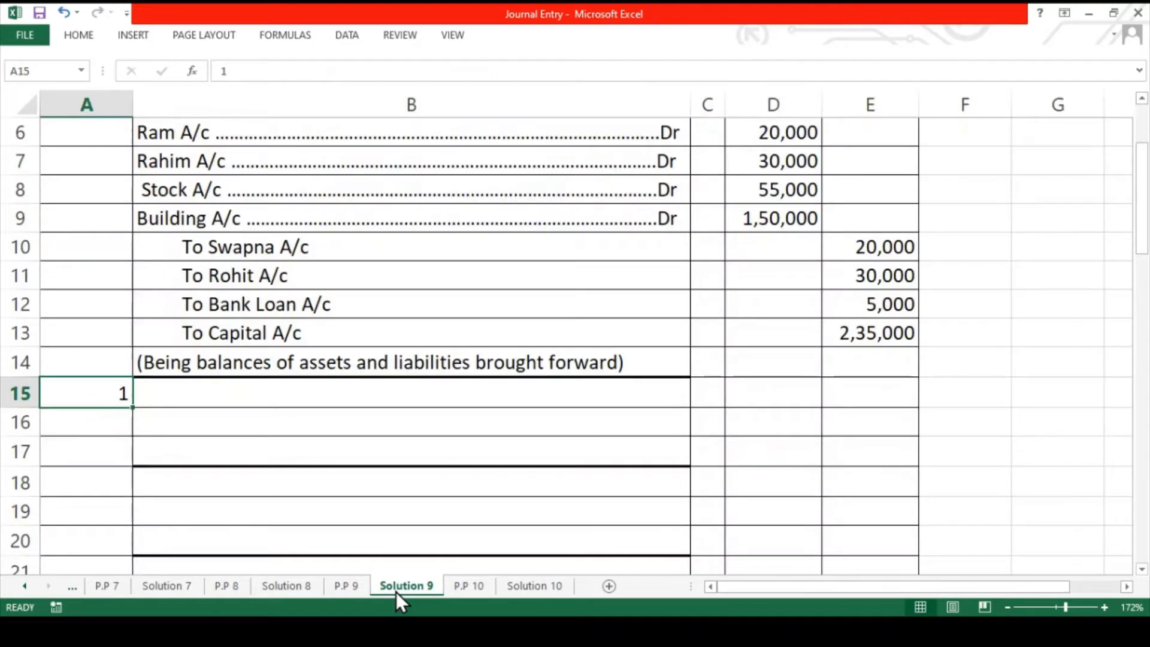
click(222, 405)
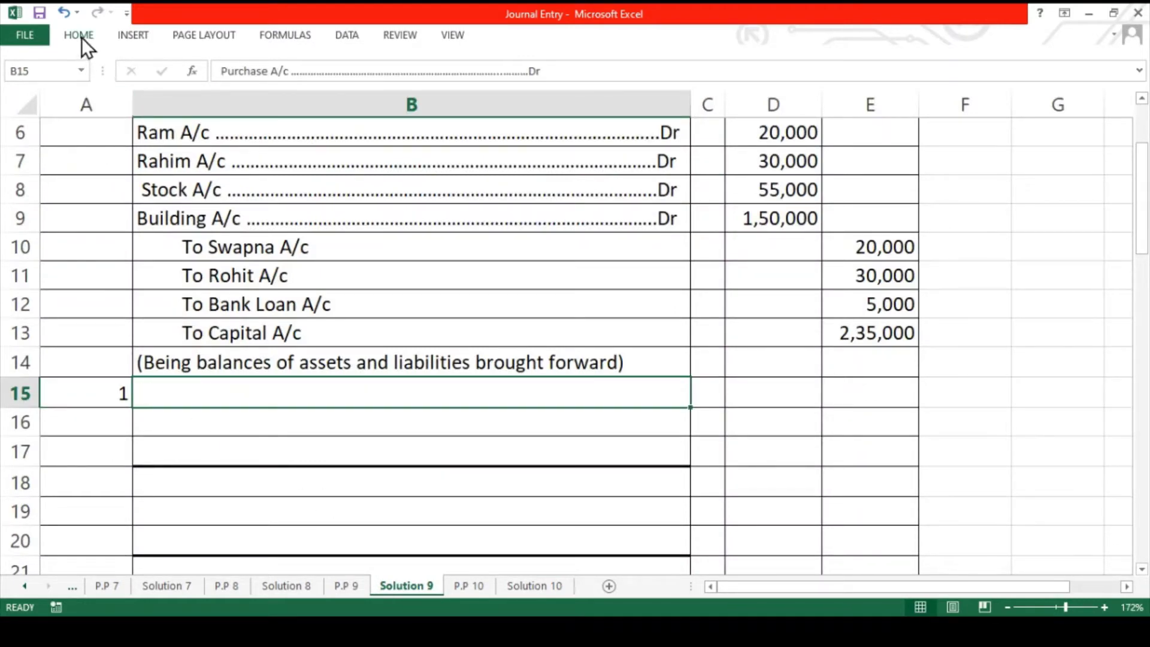
click(346, 586)
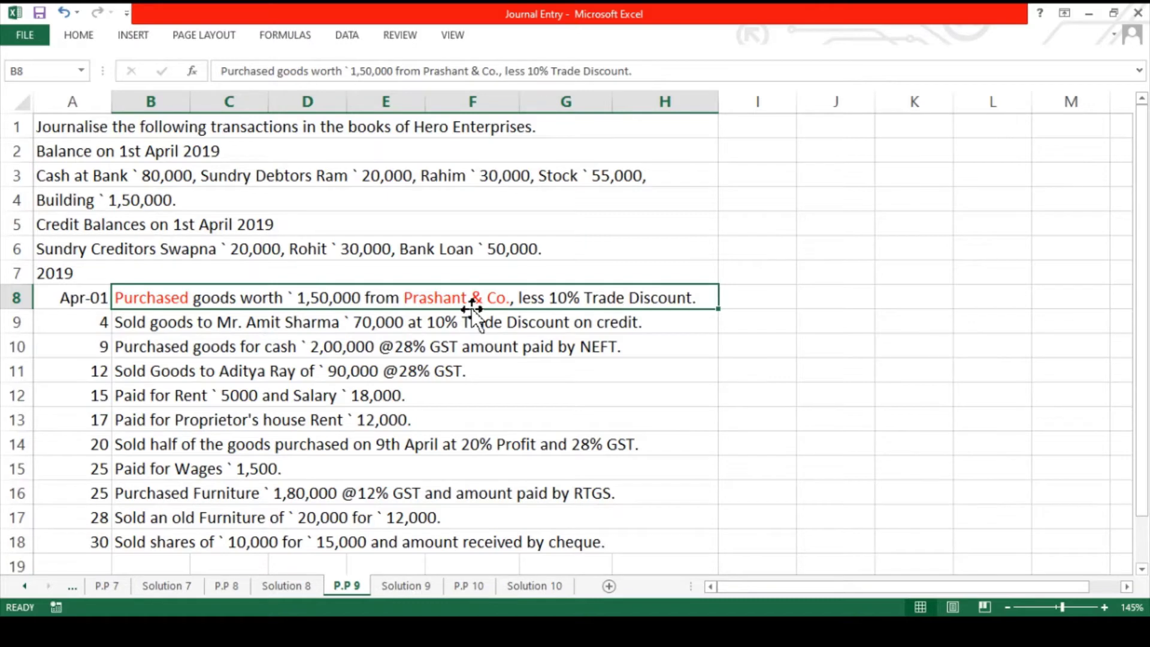
click(390, 586)
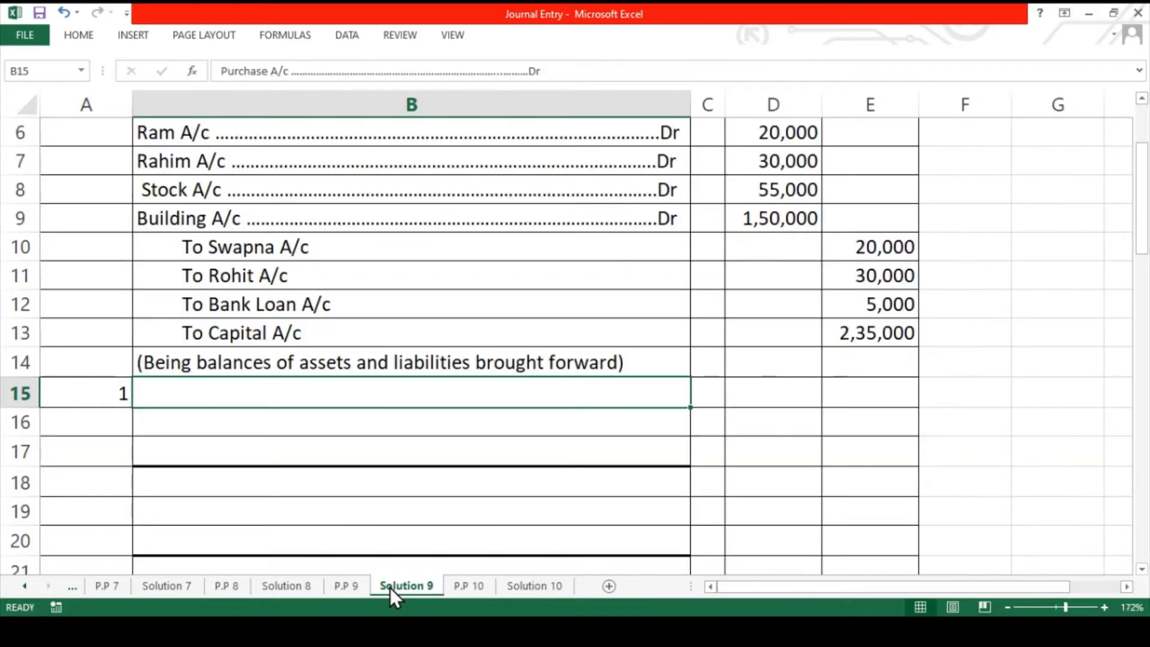
click(82, 37)
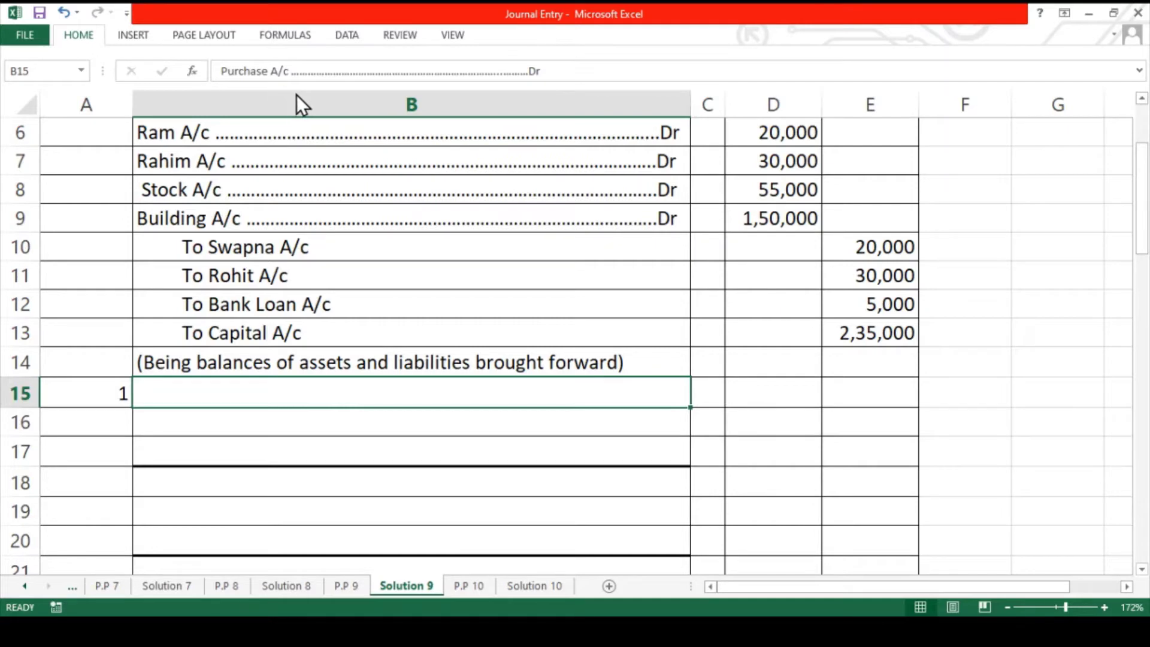
click(210, 418)
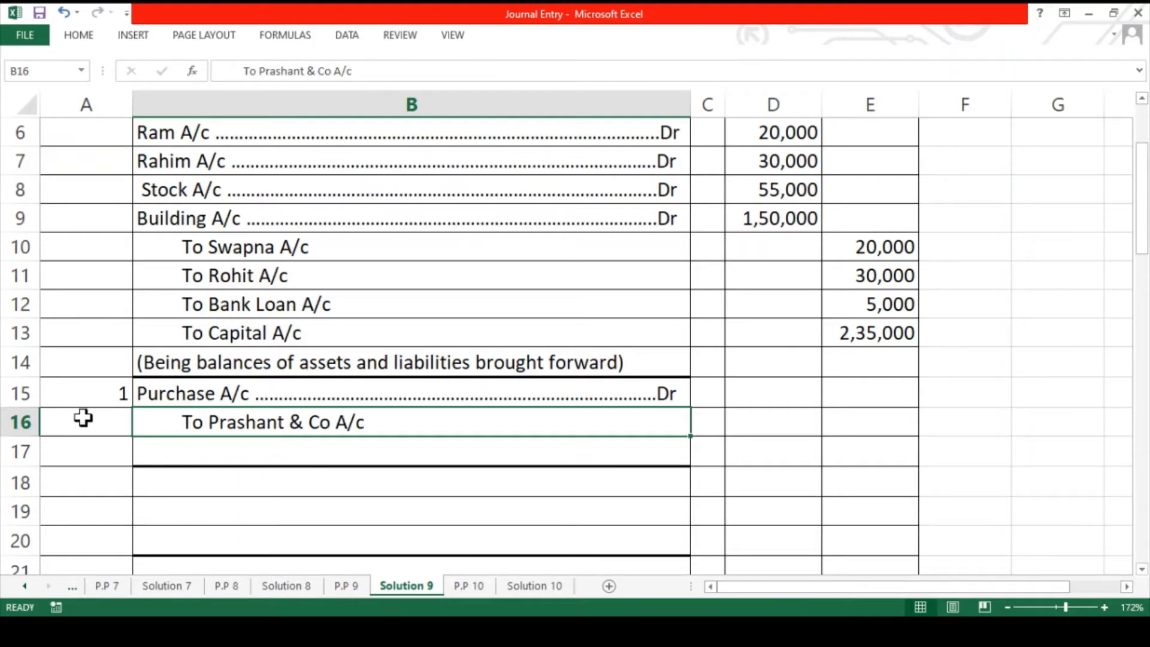
- Reveal the hidden 1,35,000 amounts of the purchase entry, the debit in D15 and the credit in E16
key(Up)
key(Right)
key(Right)
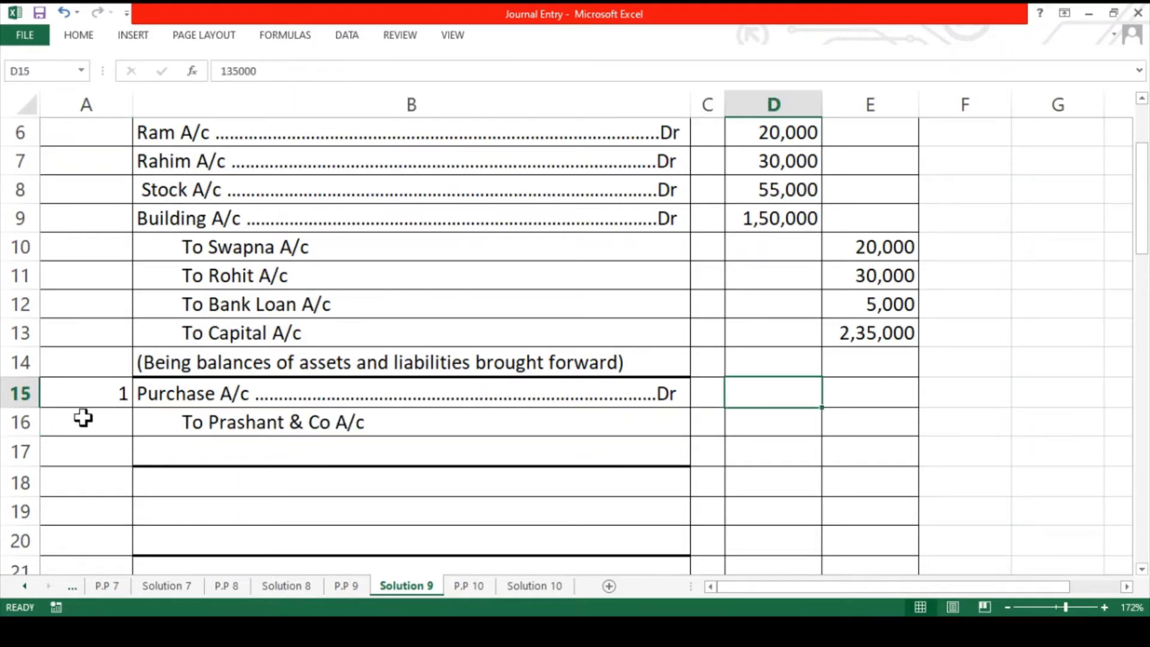
key(Right)
key(Down)
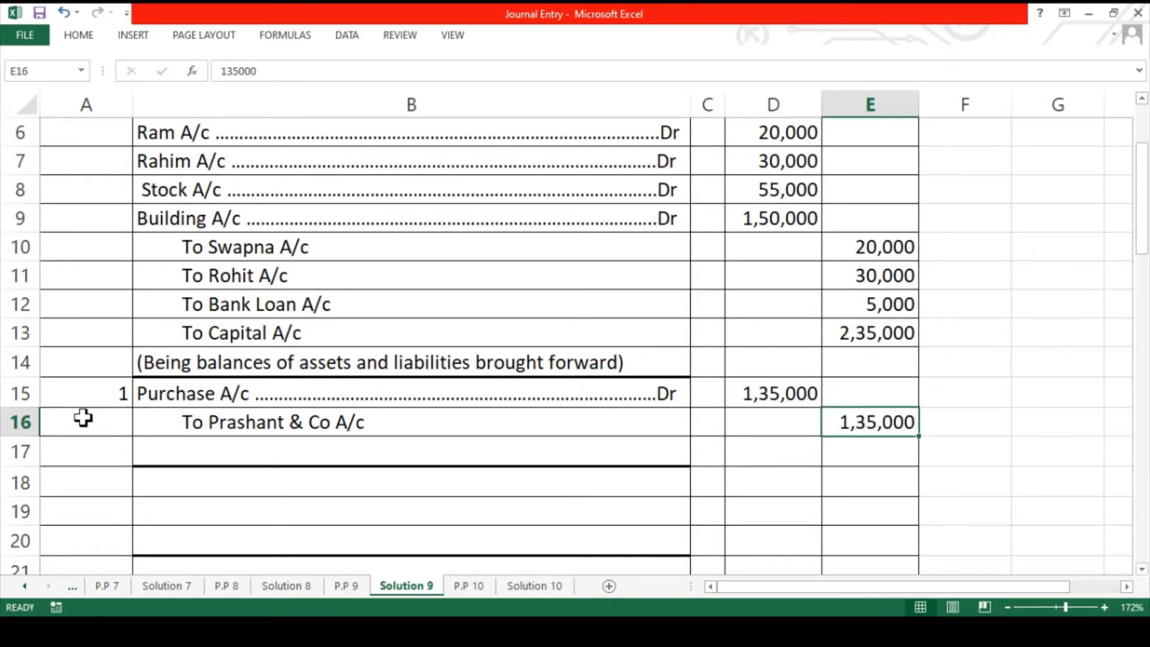
- Reveal the hidden narration about goods purchased from Prashant & Co. at 10% T.D in B17 and the date 4 in A18
key(Left)
key(Left)
key(Left)
key(Down)
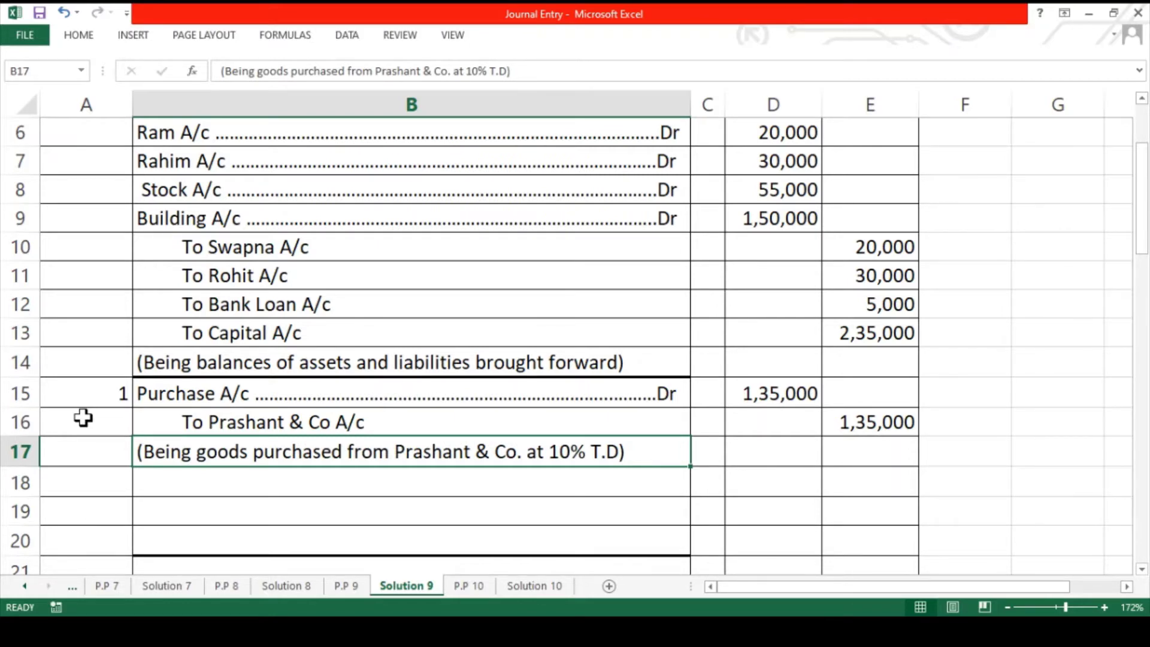
key(Left)
key(Down)
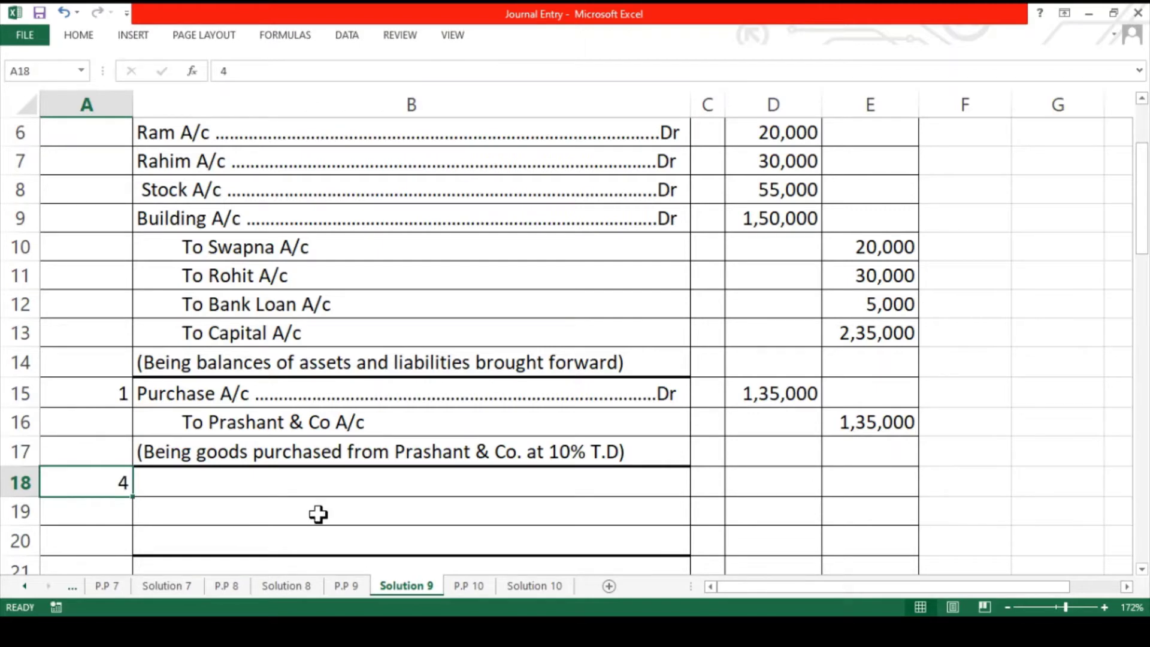
- On the P.P 9 sheet, colour the word "Sold" red in the April 4 transaction in B9
click(346, 586)
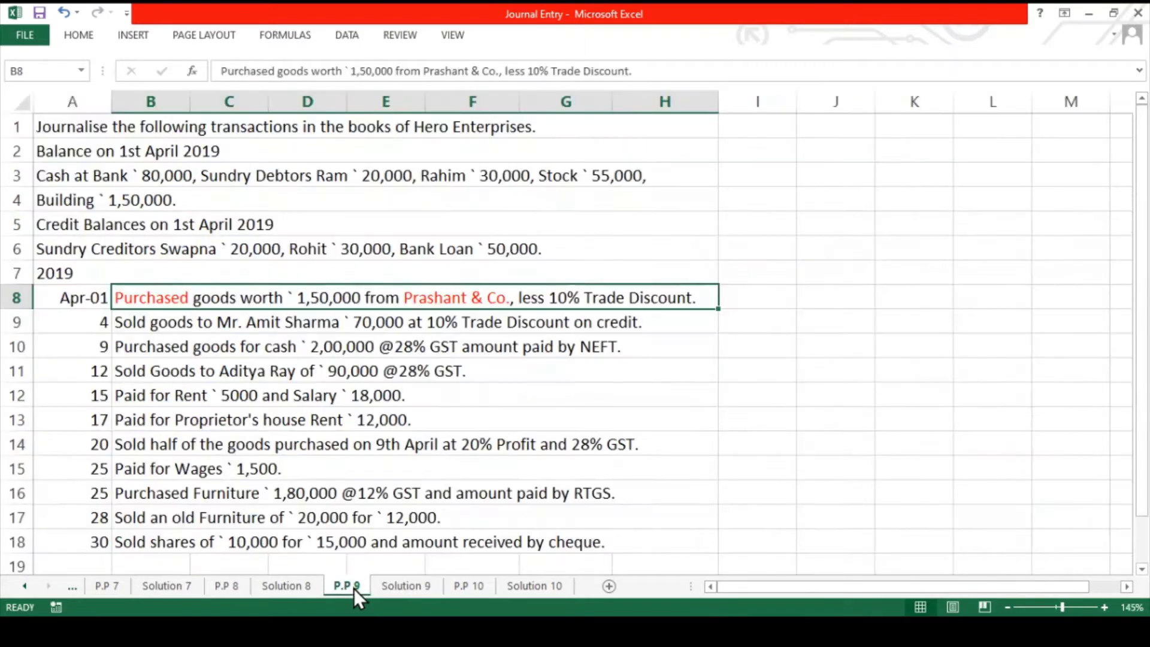
click(128, 326)
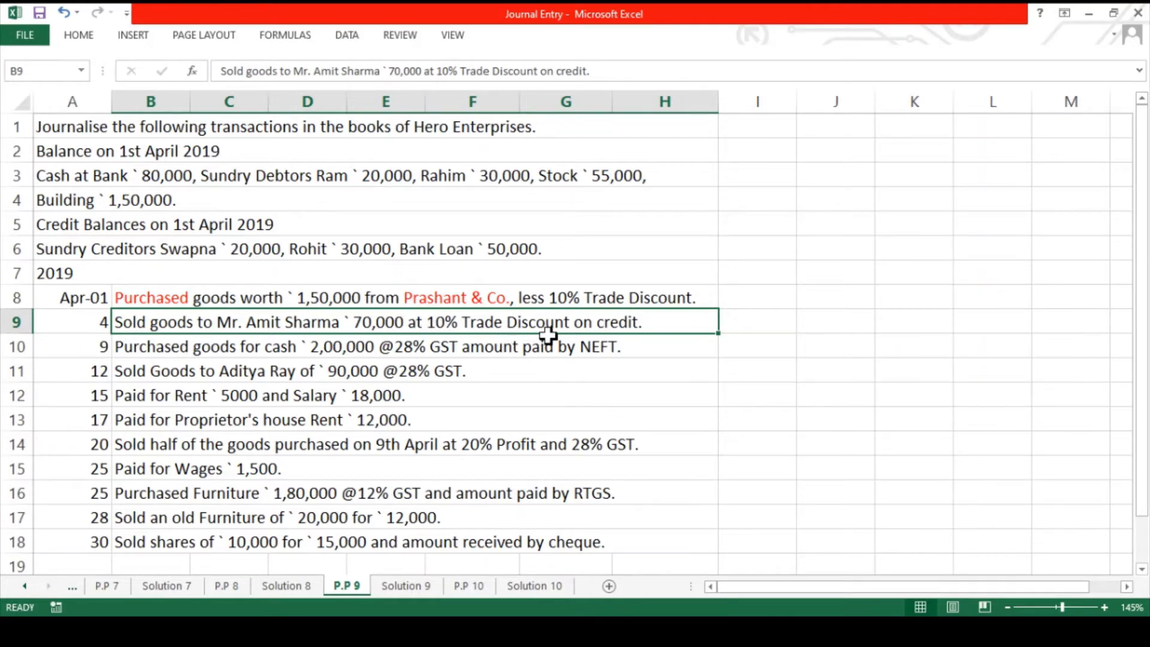
double_click(160, 322)
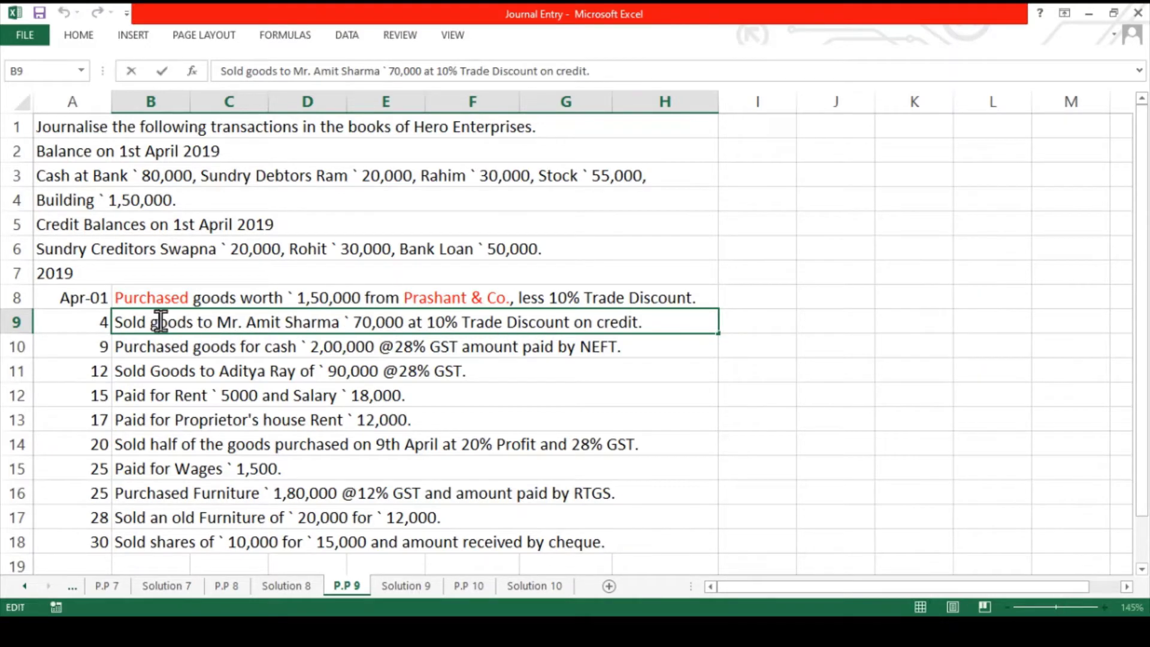
drag(149, 321, 114, 322)
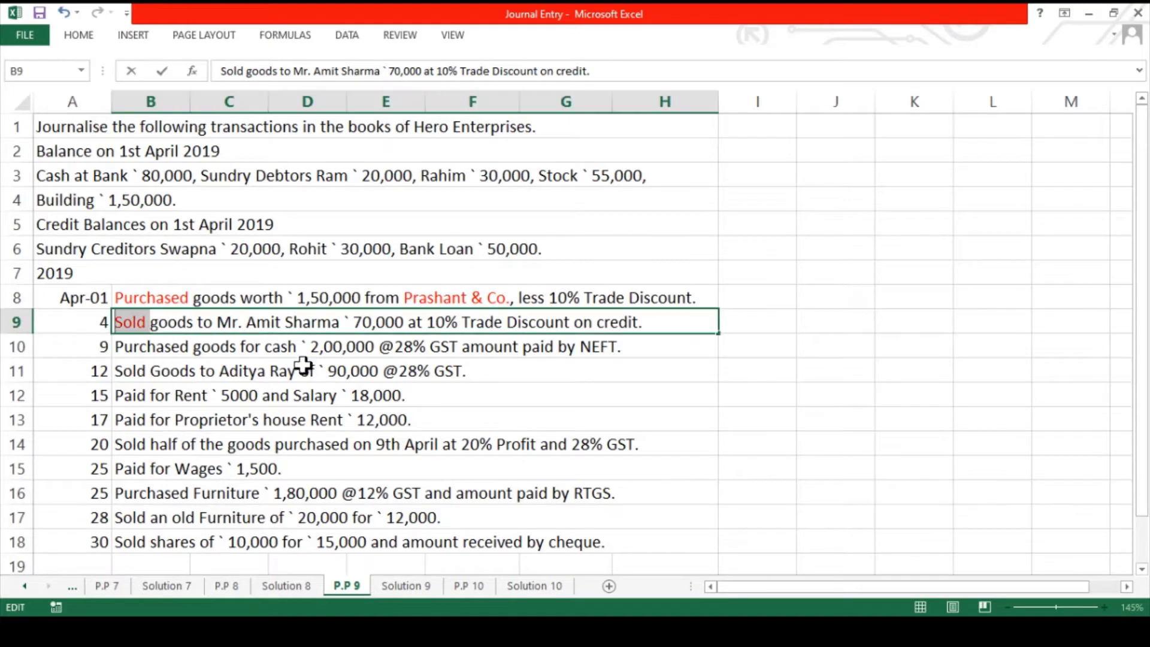
- Colour the customer's name, including the title "Mr.", red in the April 4 transaction in B9
drag(343, 321, 251, 322)
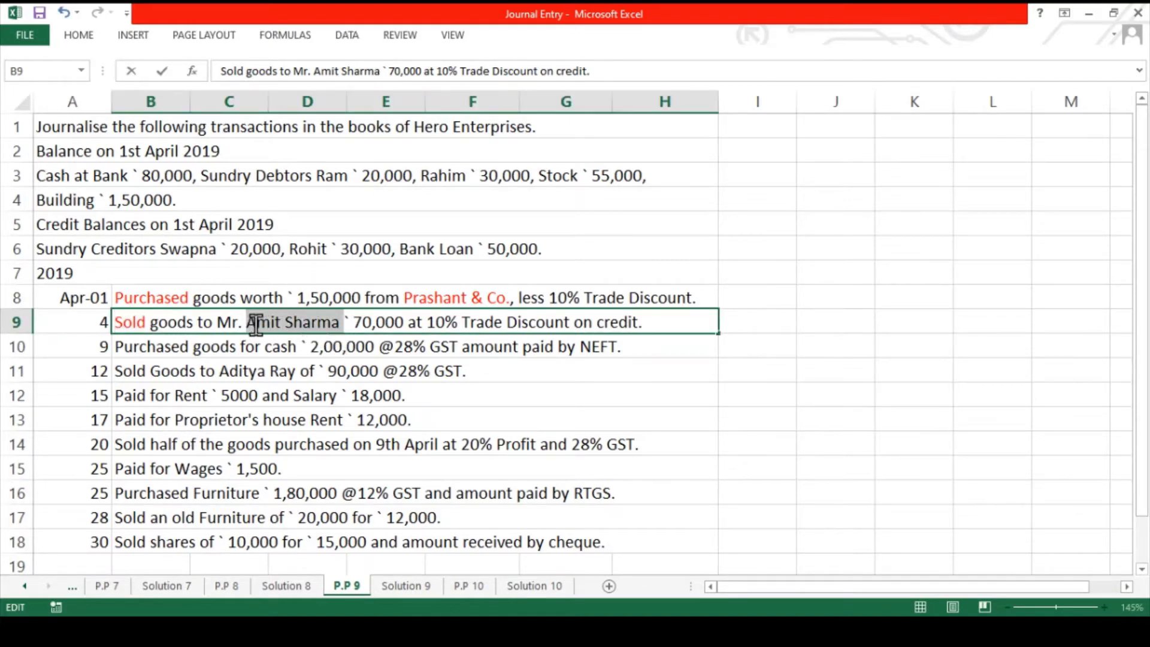
key(shift+Left)
key(shift+Left)
key(shift+Left)
key(shift+Left)
key(shift+Left)
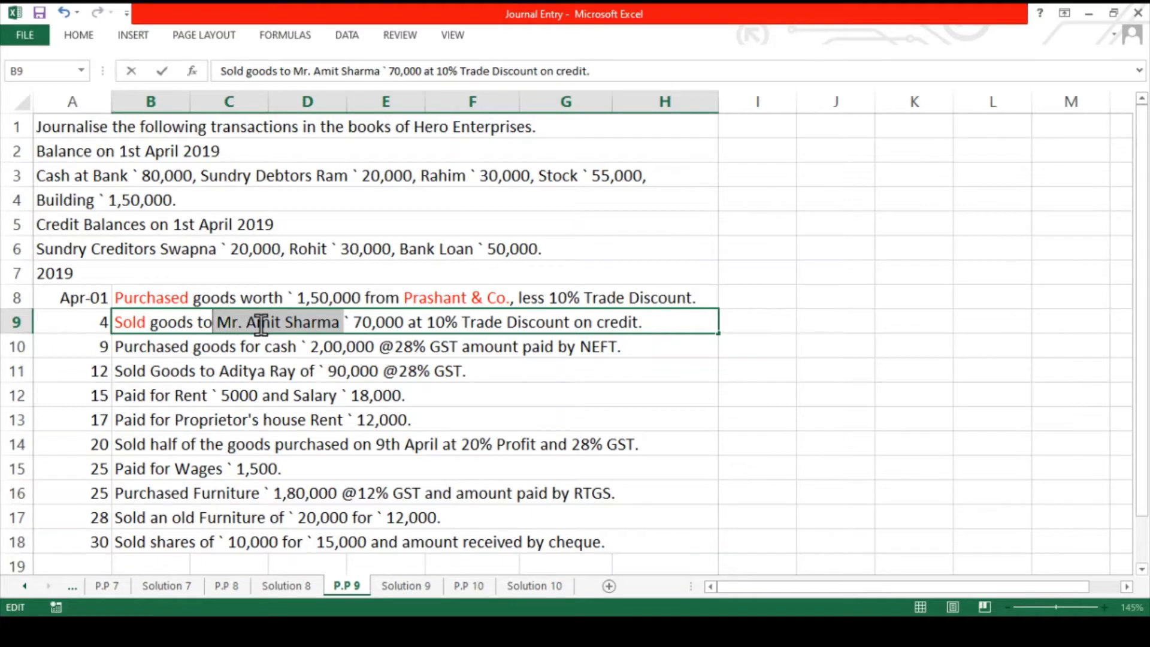
key(shift+Right)
click(85, 36)
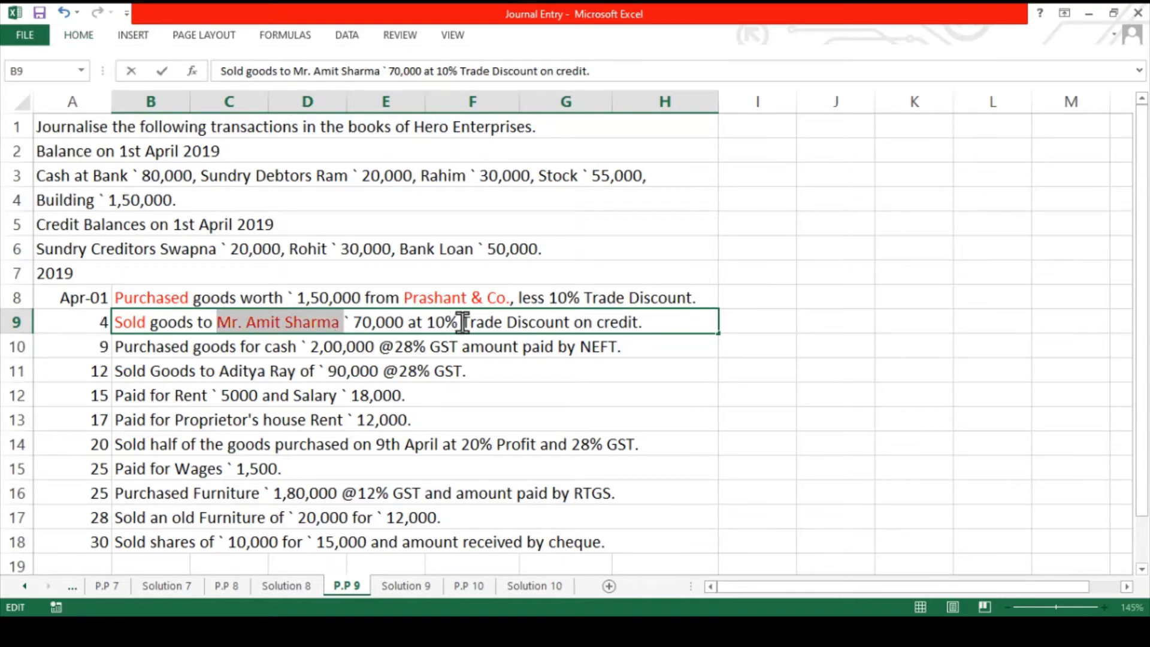
- Highlight the 70,000 amount in the April 4 transaction, finish editing B9 and review its 10% trade discount
click(406, 318)
drag(406, 318, 356, 317)
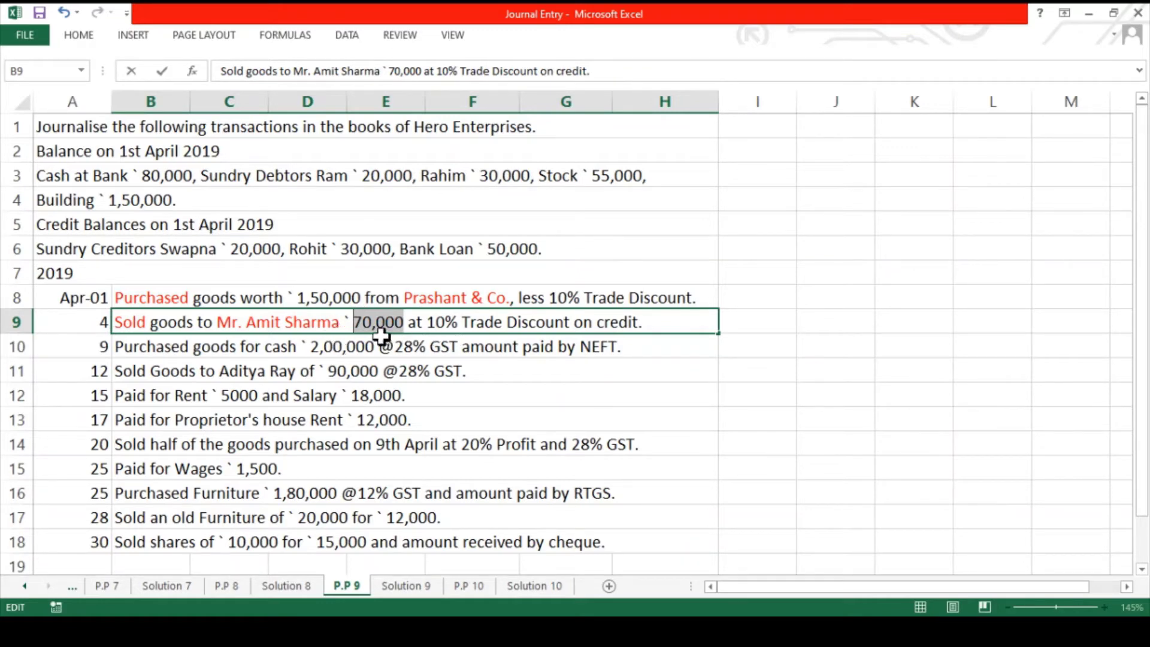
click(468, 343)
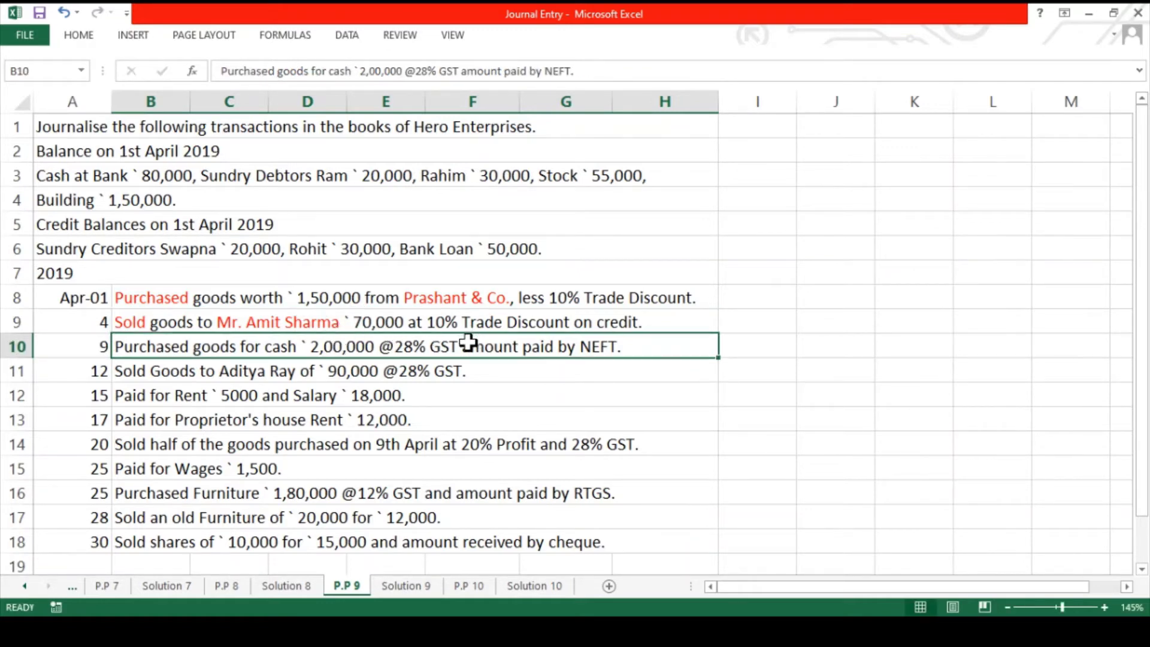
click(452, 324)
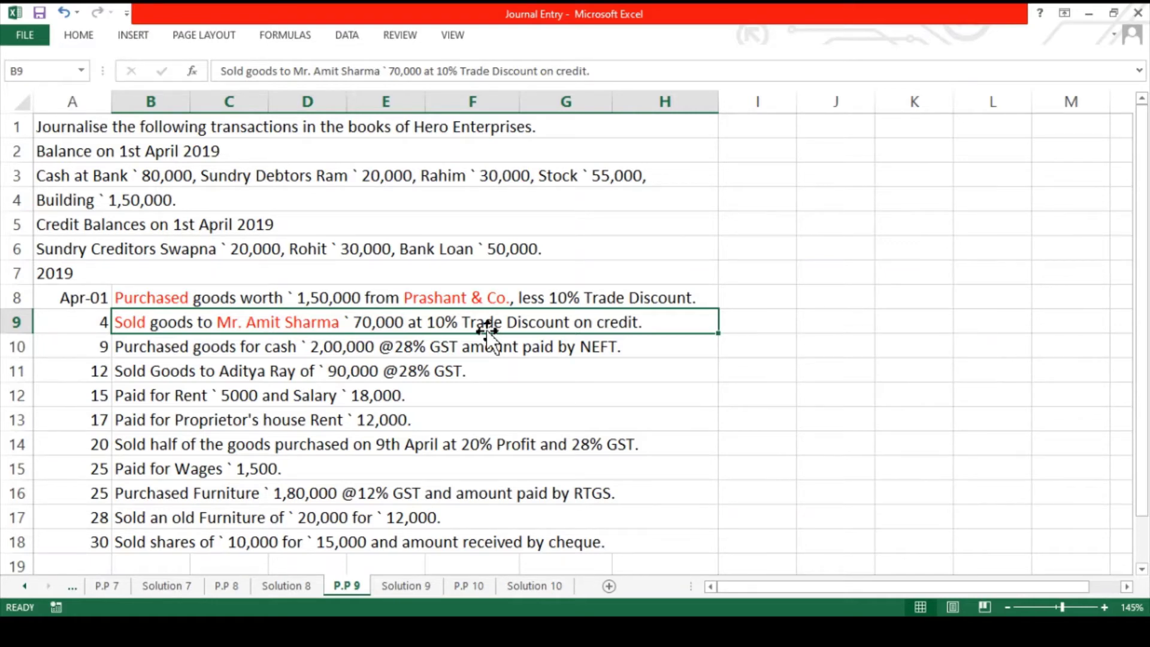
- On Solution 9, reveal the hidden customer account debit line in B18 and To Sales A/c in B19
click(414, 587)
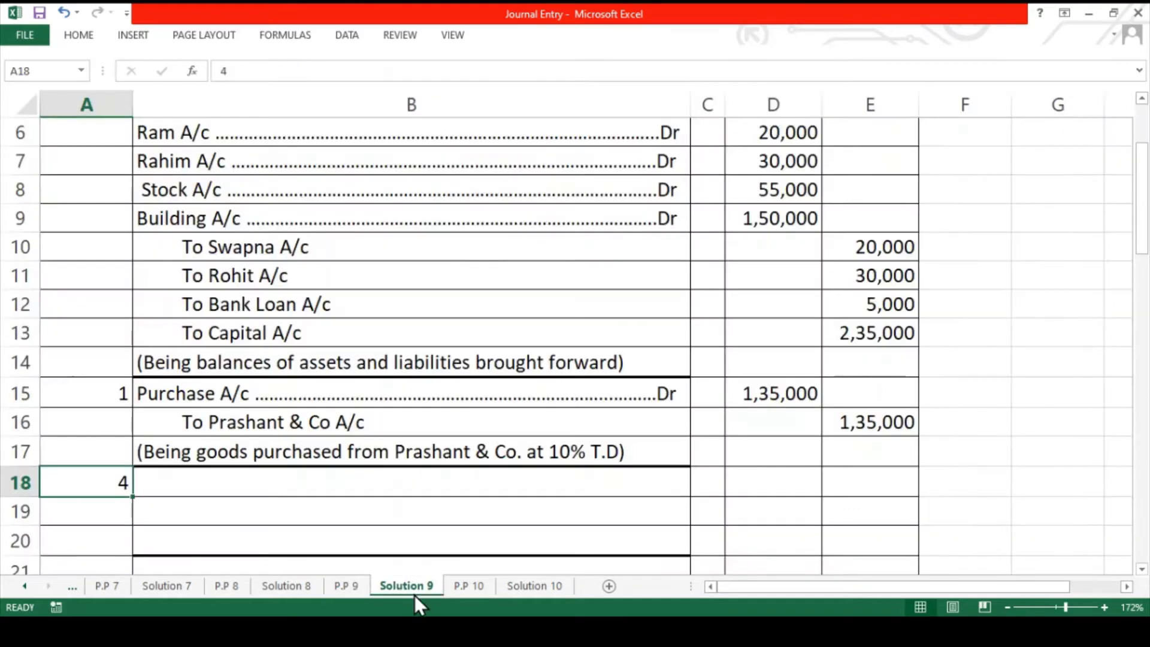
click(260, 486)
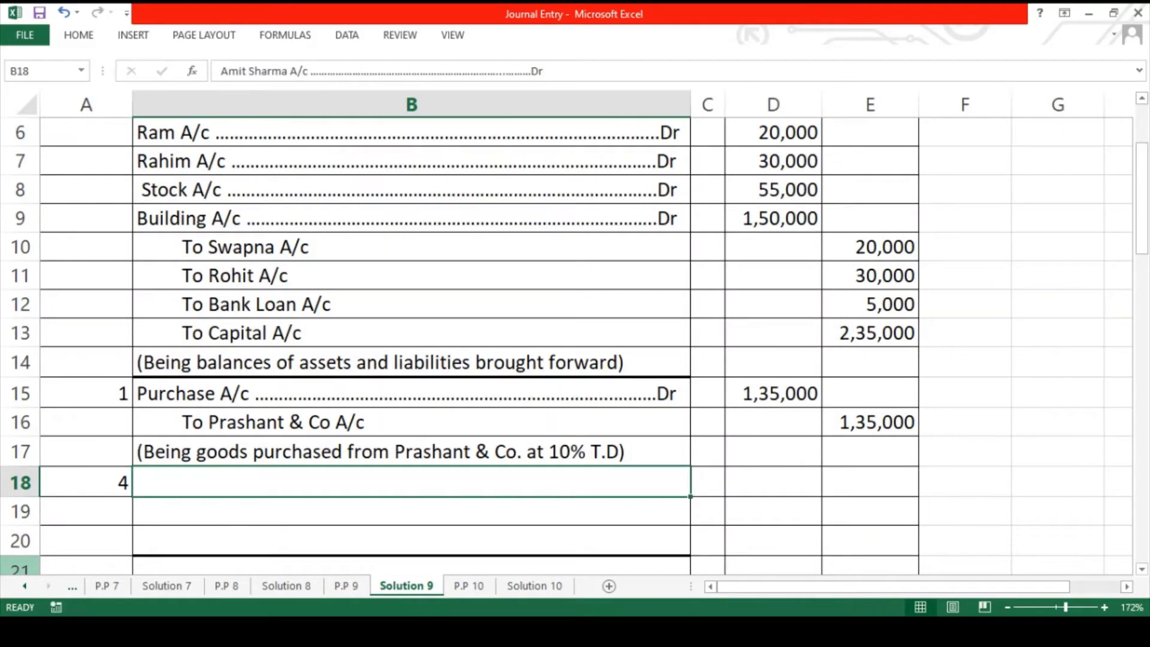
click(77, 39)
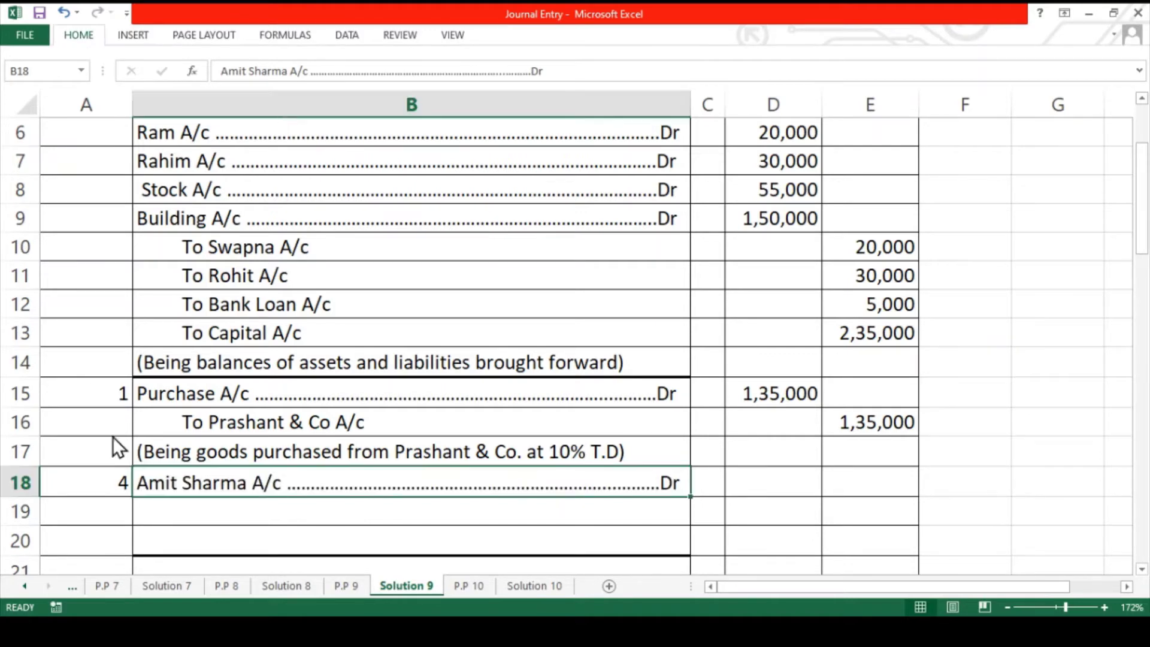
click(184, 513)
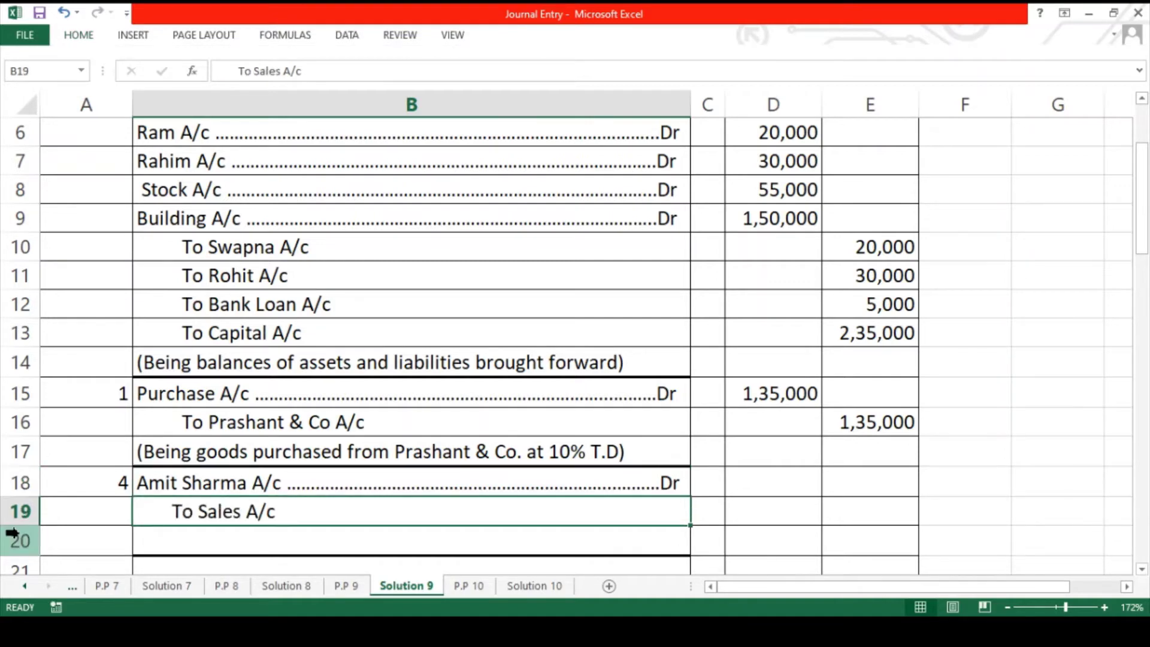
- Reveal the hidden 63,000 amounts of the sales entry, the debit in D18 and the credit in E19
key(Right)
key(Up)
key(Right)
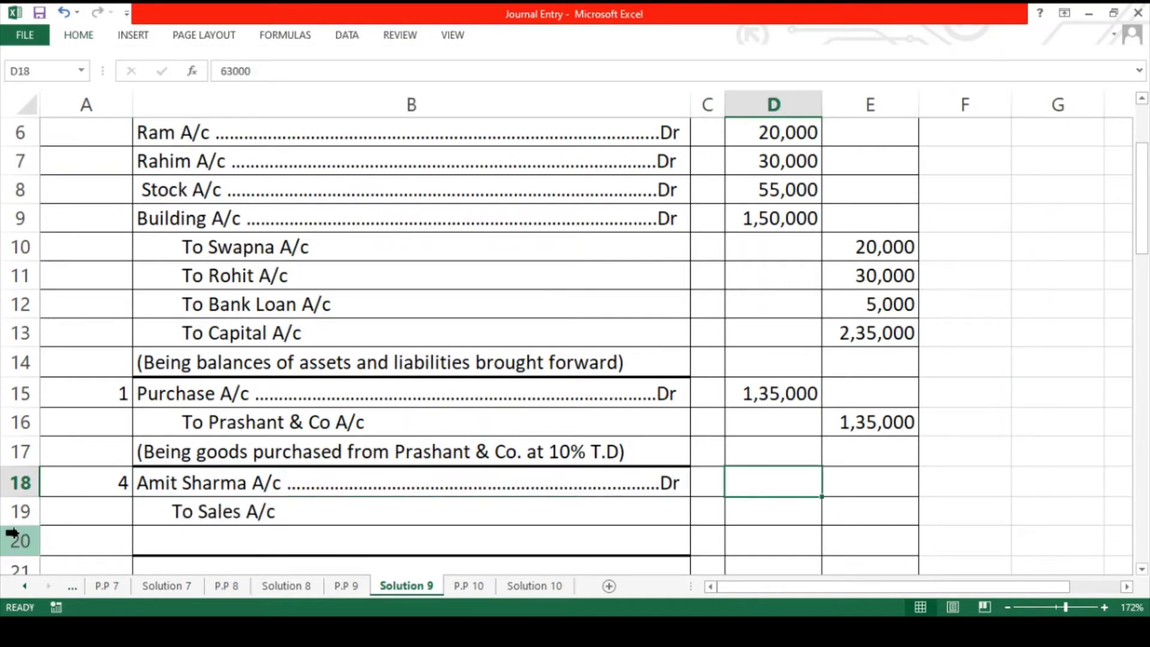
key(Right)
key(Down)
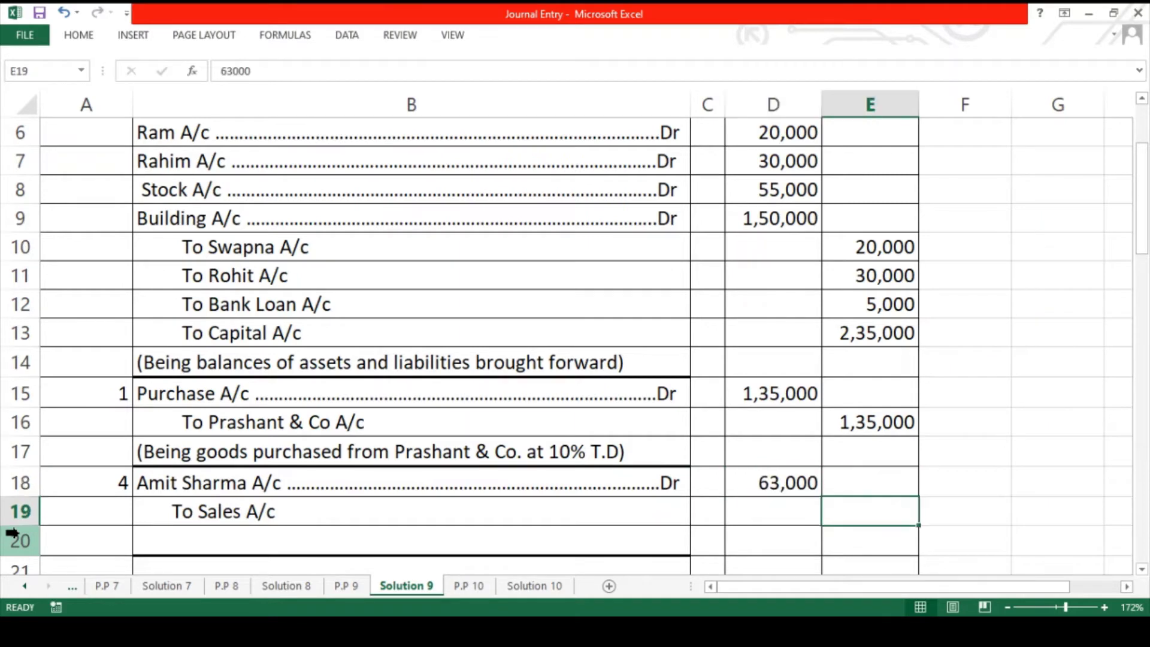
- Reveal the hidden narration of the goods sold at 10% T.D in B20 and the date 9 in A21
key(Left)
key(Left)
key(Left)
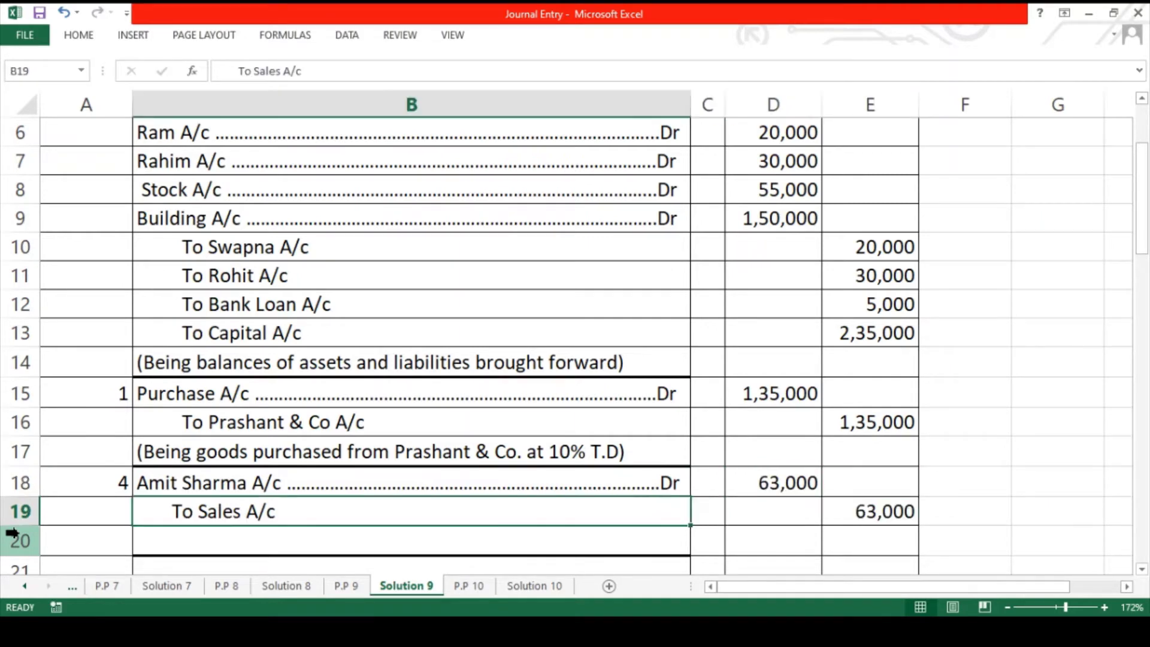
key(Down)
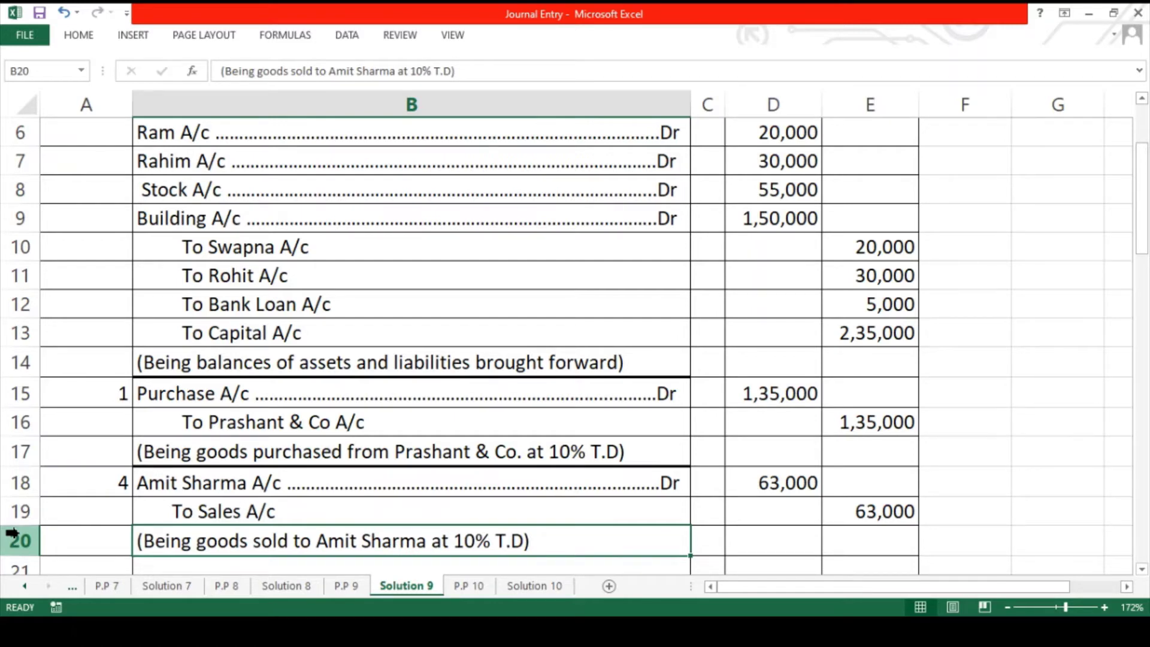
scroll(12, 533, down, 1)
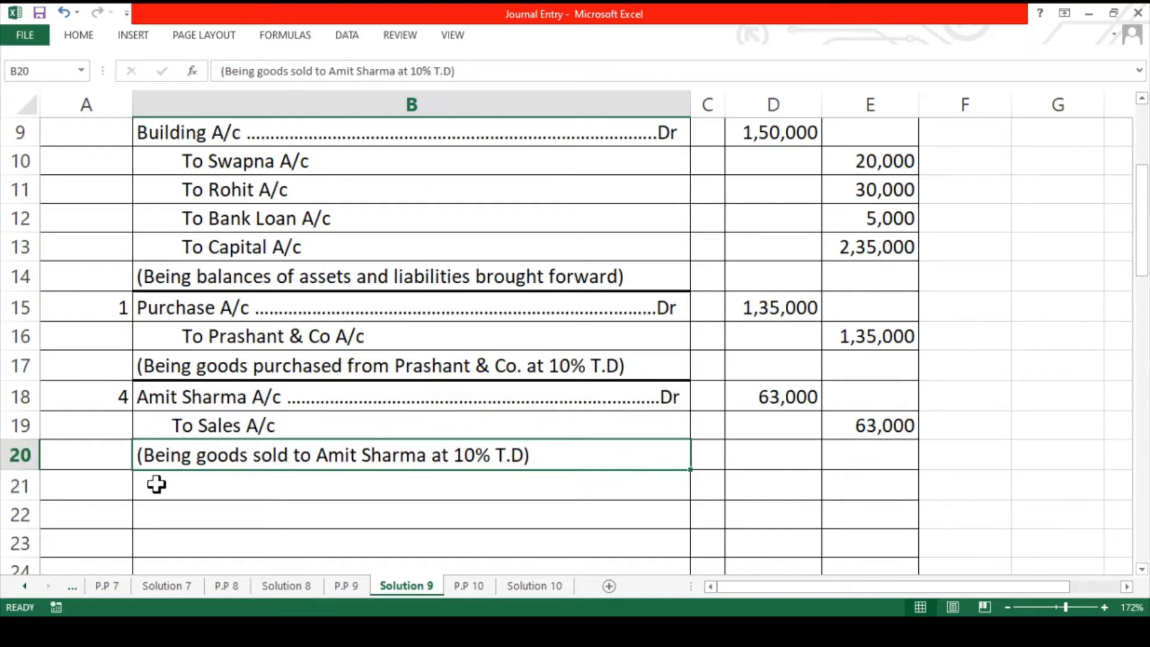
scroll(155, 484, down, 1)
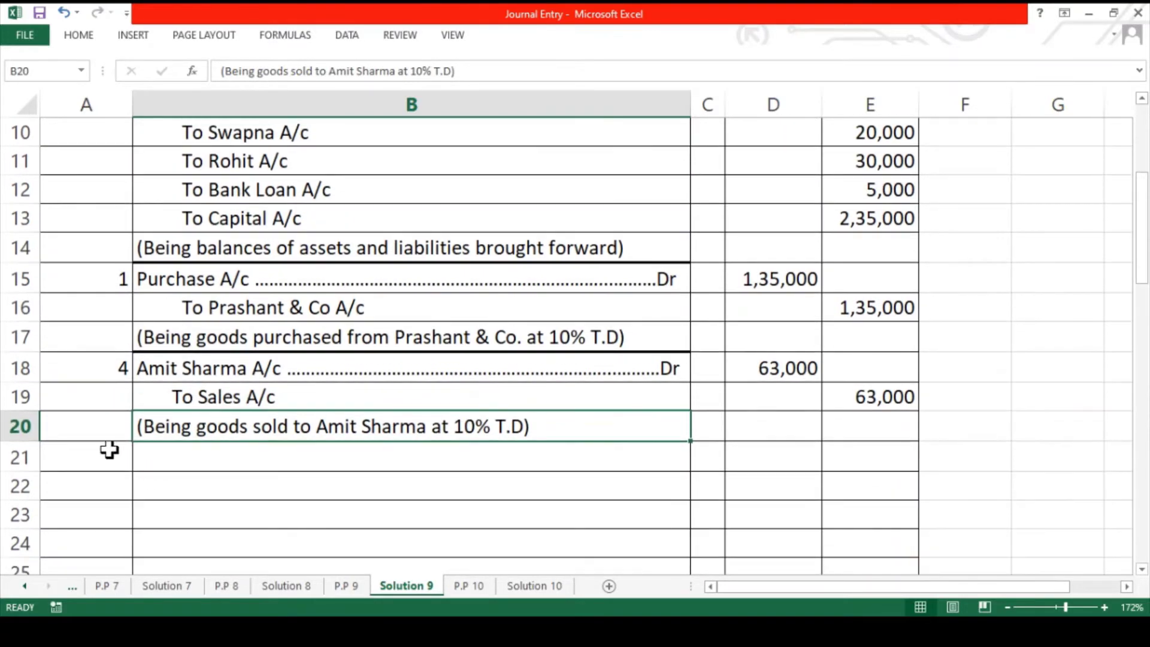
click(106, 449)
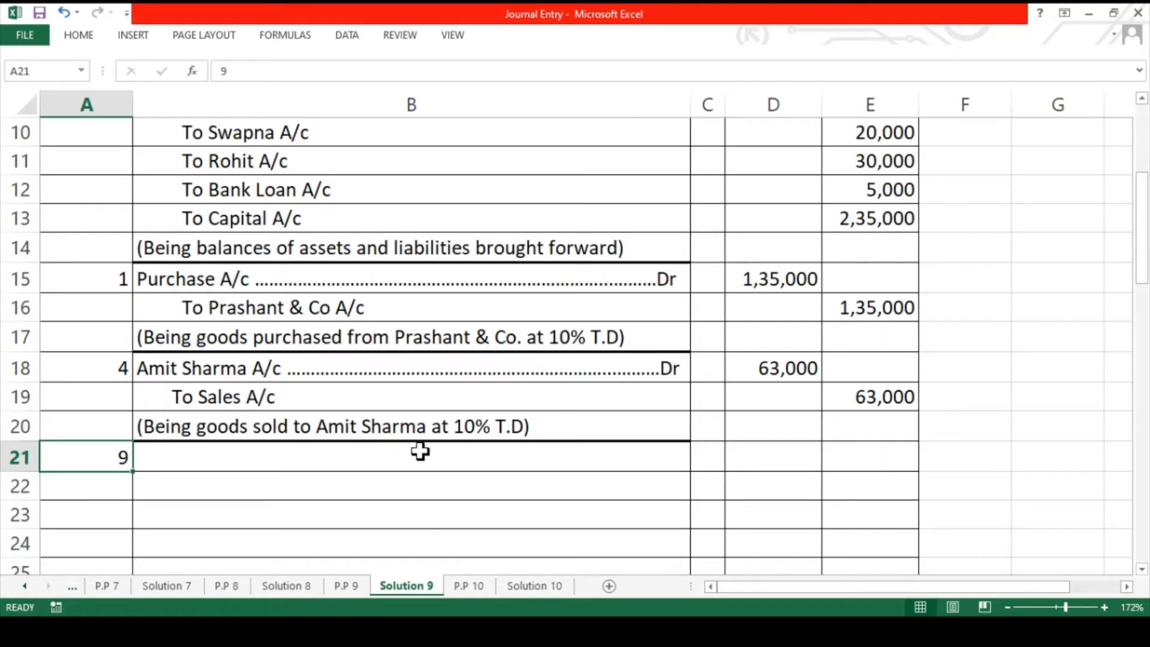
- On the P.P 9 sheet, colour the word "Purchased" red in the April 9 transaction in B10
click(350, 594)
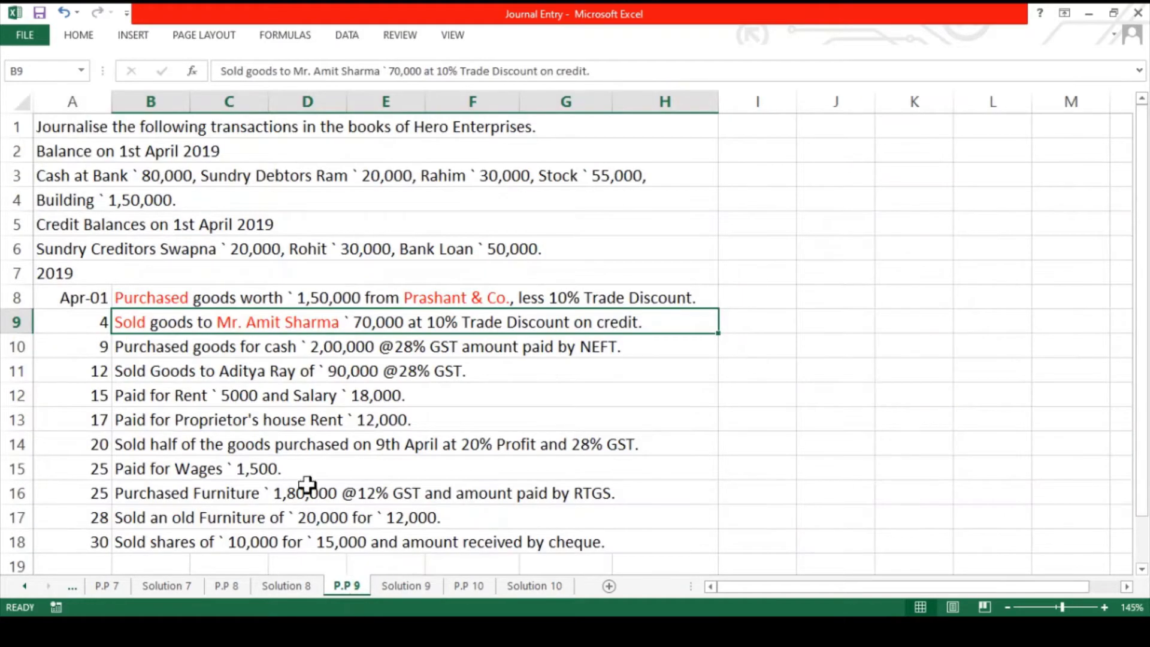
click(176, 351)
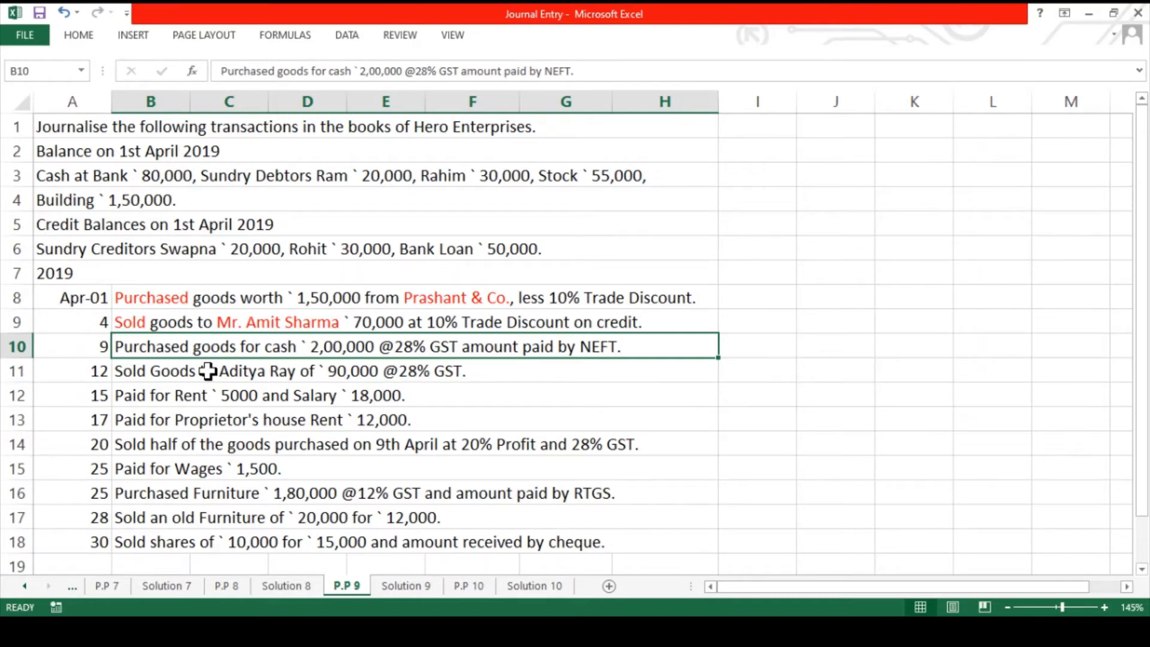
double_click(201, 347)
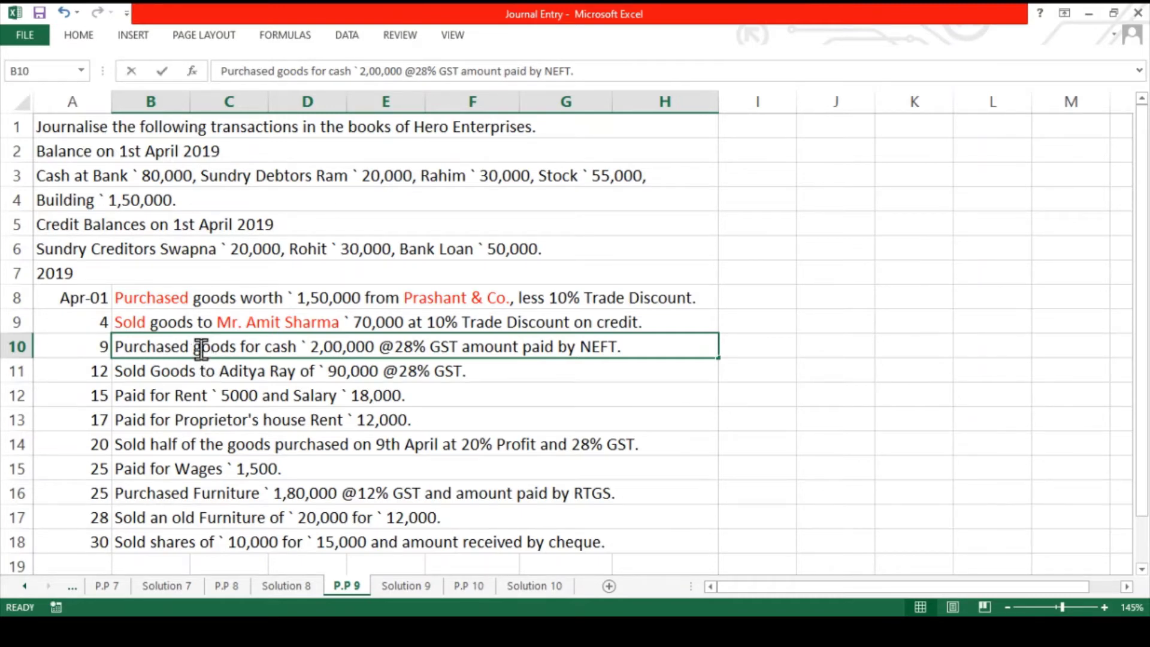
drag(190, 347, 115, 348)
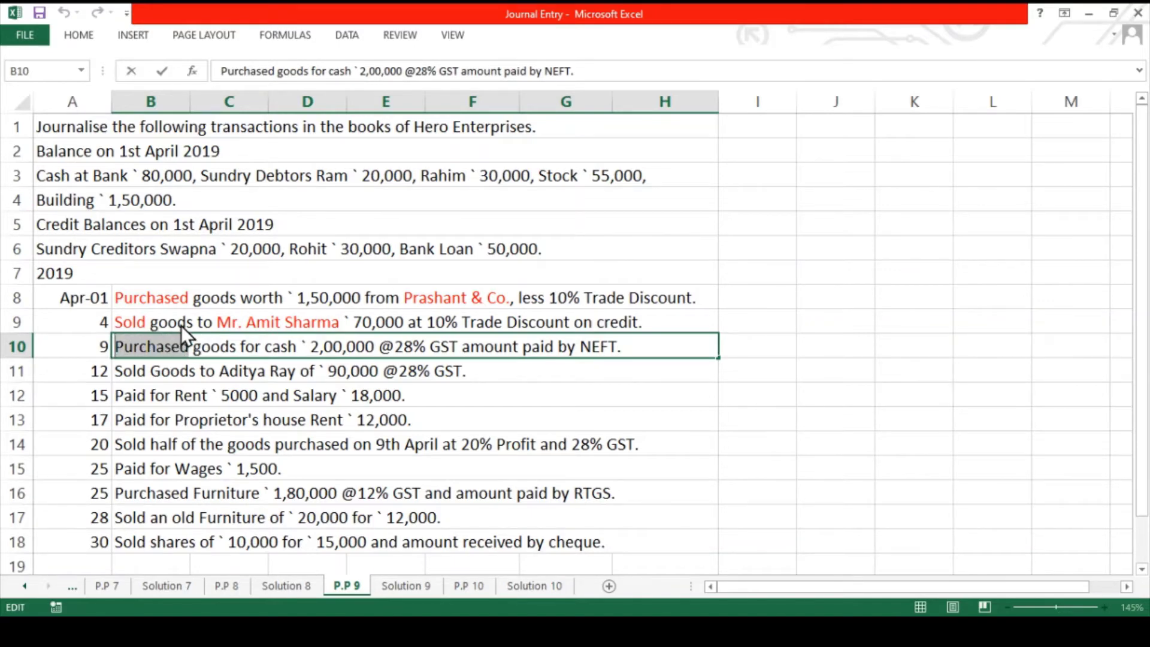
key(alt+h)
key(f)
key(c)
key(Return)
- Colour "NEFT." red at the end of the April 9 transaction in B10
drag(626, 345, 584, 347)
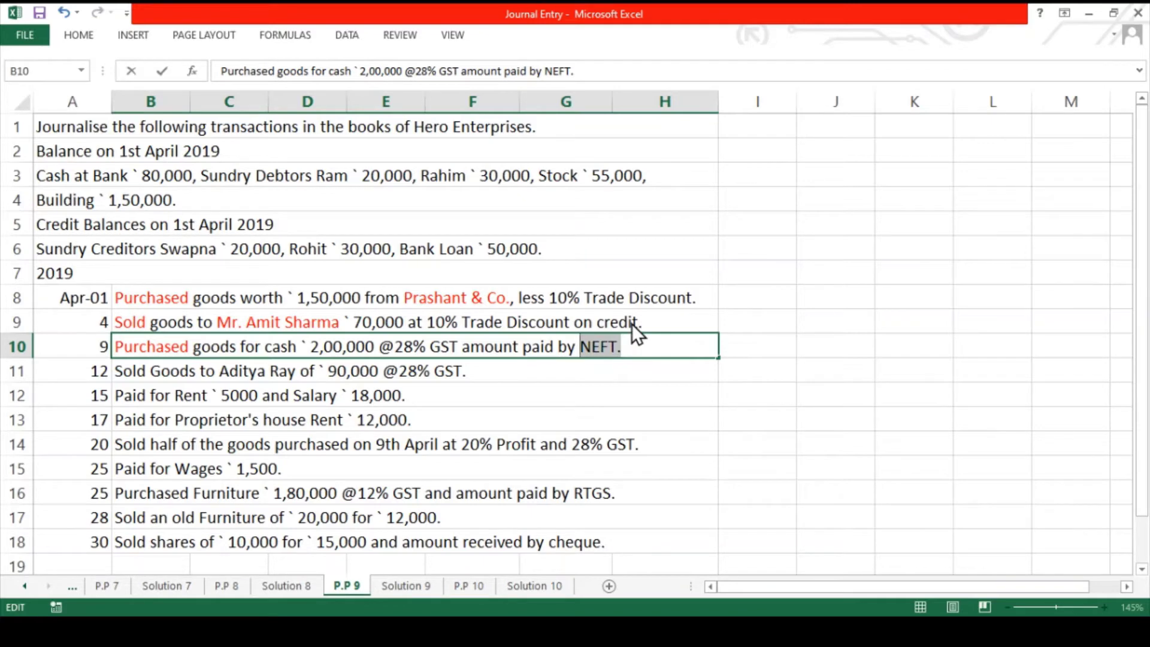
key(alt+h)
key(f)
key(c)
key(Return)
- Colour "GST" red in the April 9 transaction in B10, finish editing the cell and review the transaction
drag(457, 346, 432, 346)
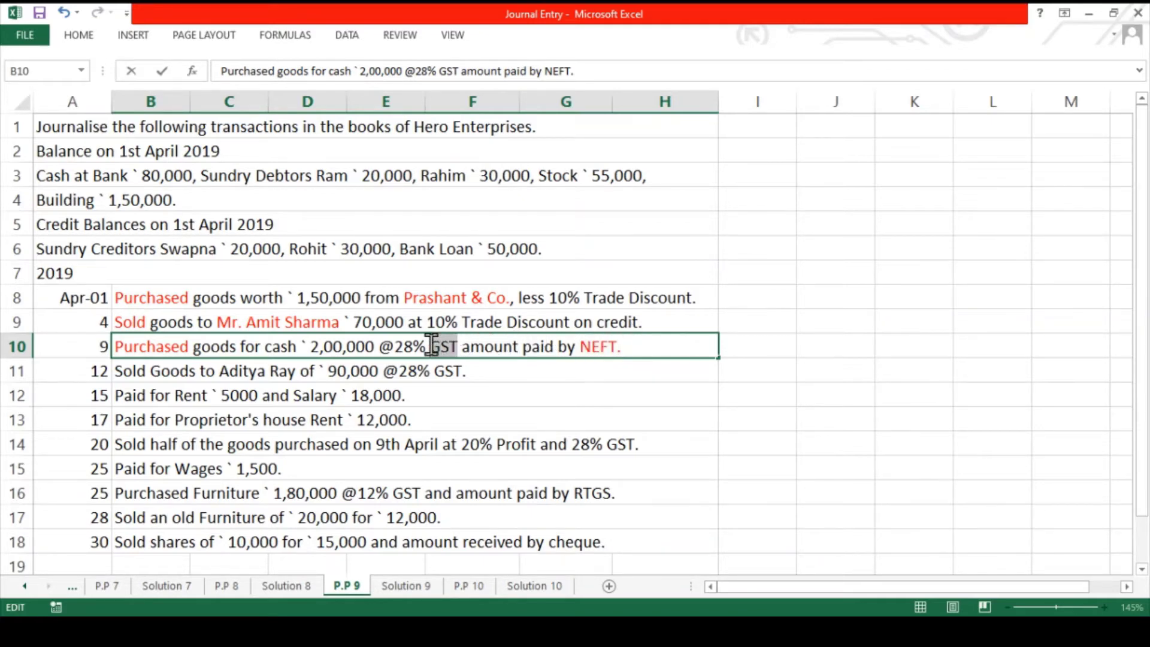
key(alt+h)
key(f)
key(c)
key(Return)
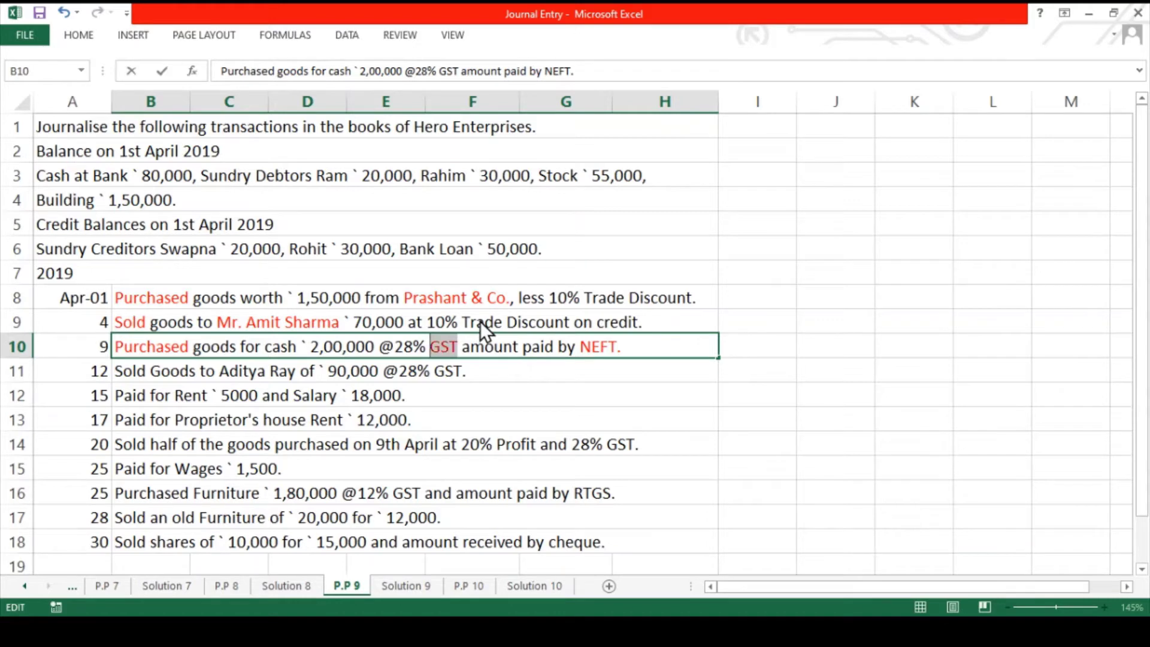
click(455, 387)
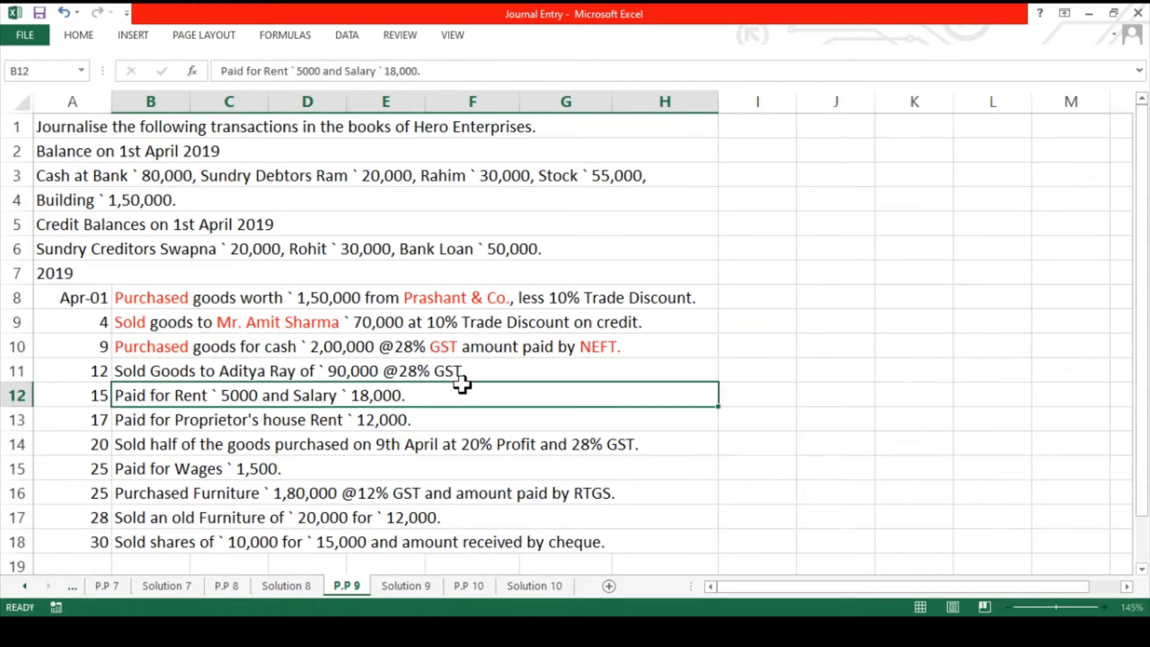
click(382, 352)
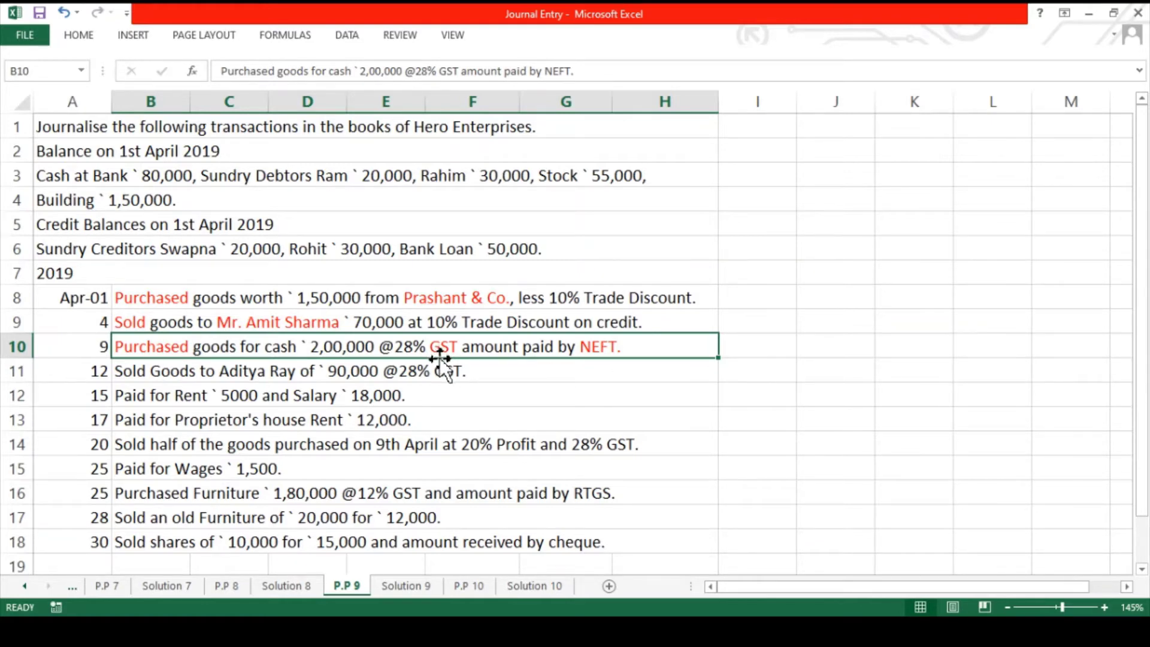
- On Solution 9, reveal the hidden Purchase A/c debit line of the April 9 entry in B21
click(397, 569)
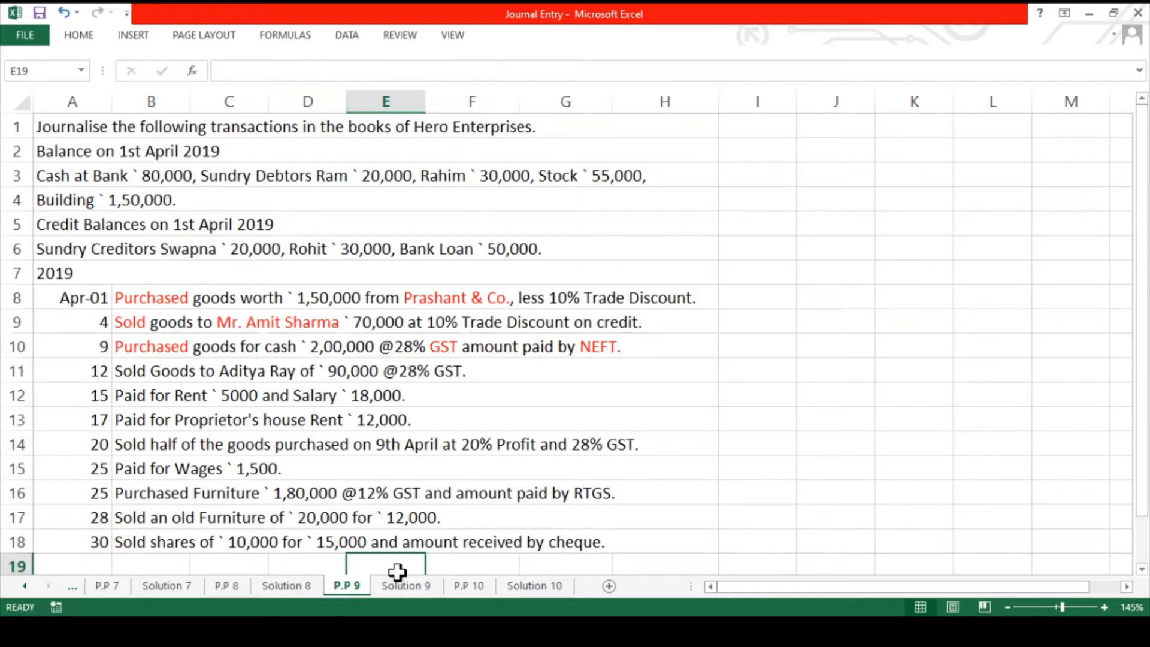
click(396, 588)
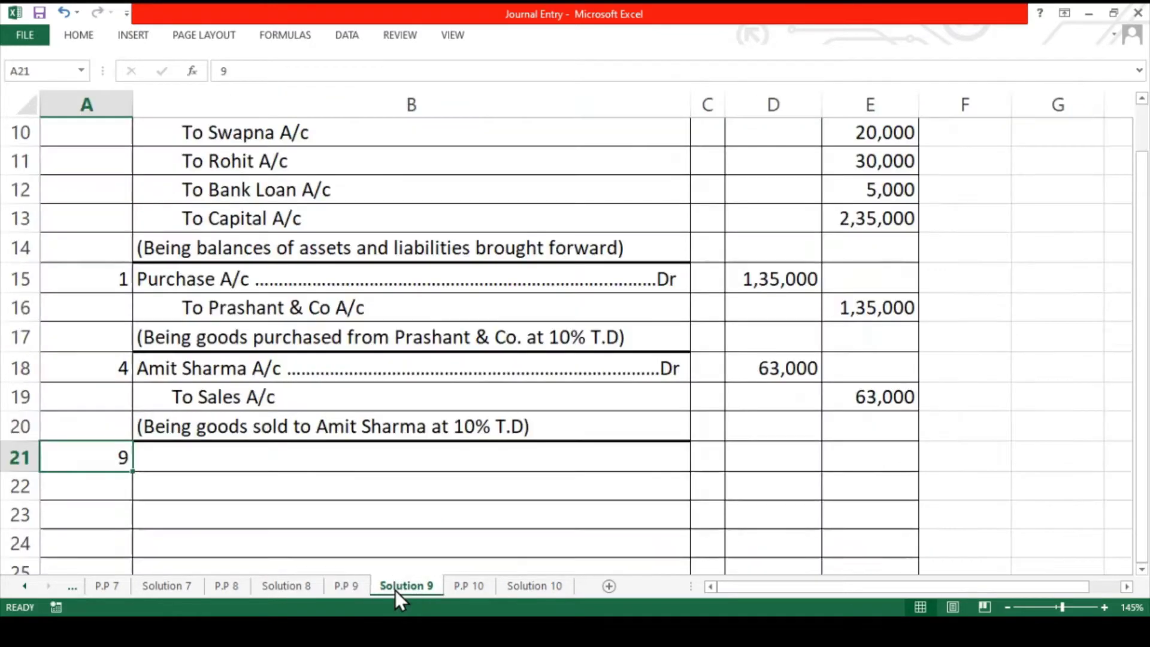
click(214, 465)
scroll(214, 465, down, 1)
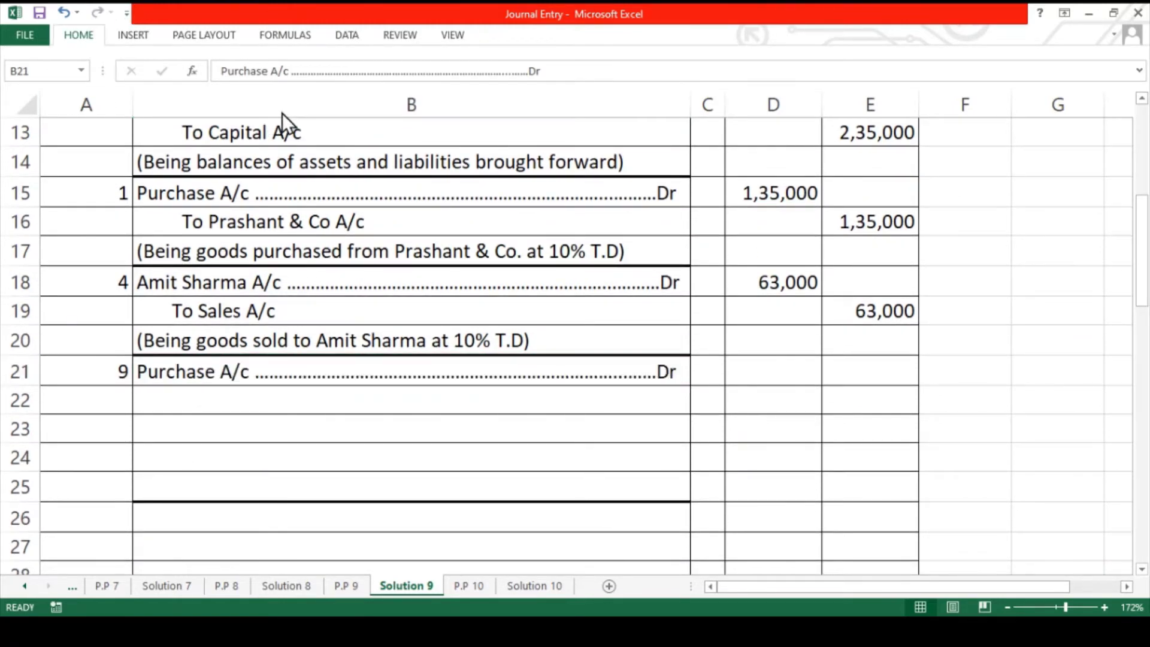
- Reveal the Input CGST A/c, Input SGST A/c and To Bank A/c lines of the April 9 entry in B22:B24
drag(195, 404, 27, 458)
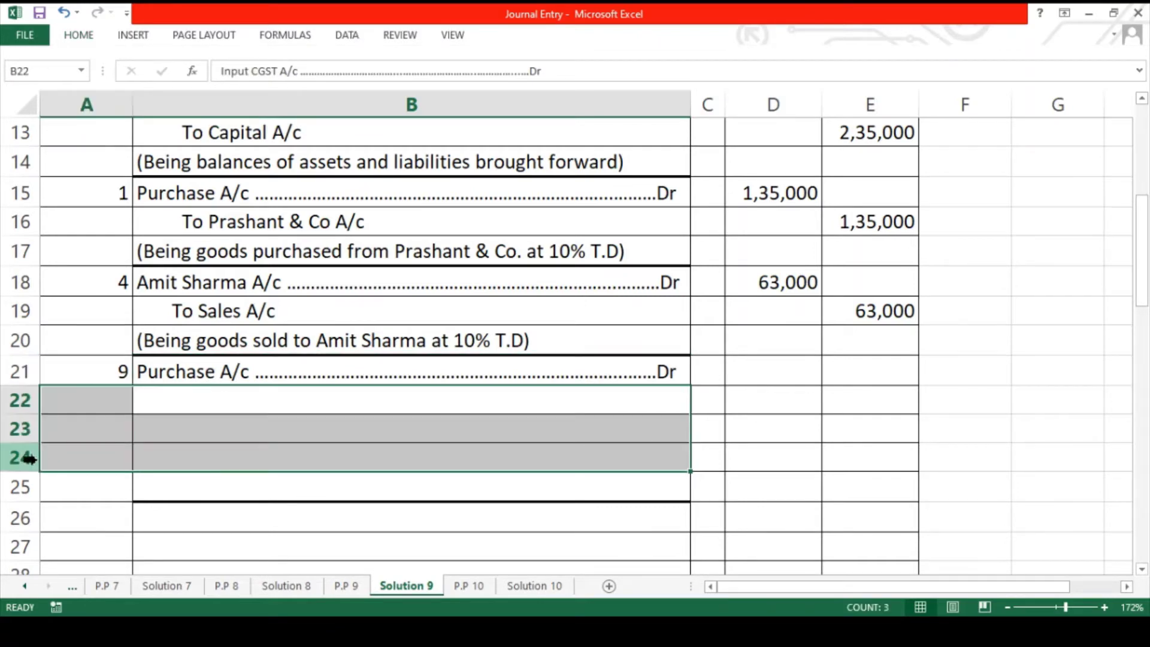
click(185, 408)
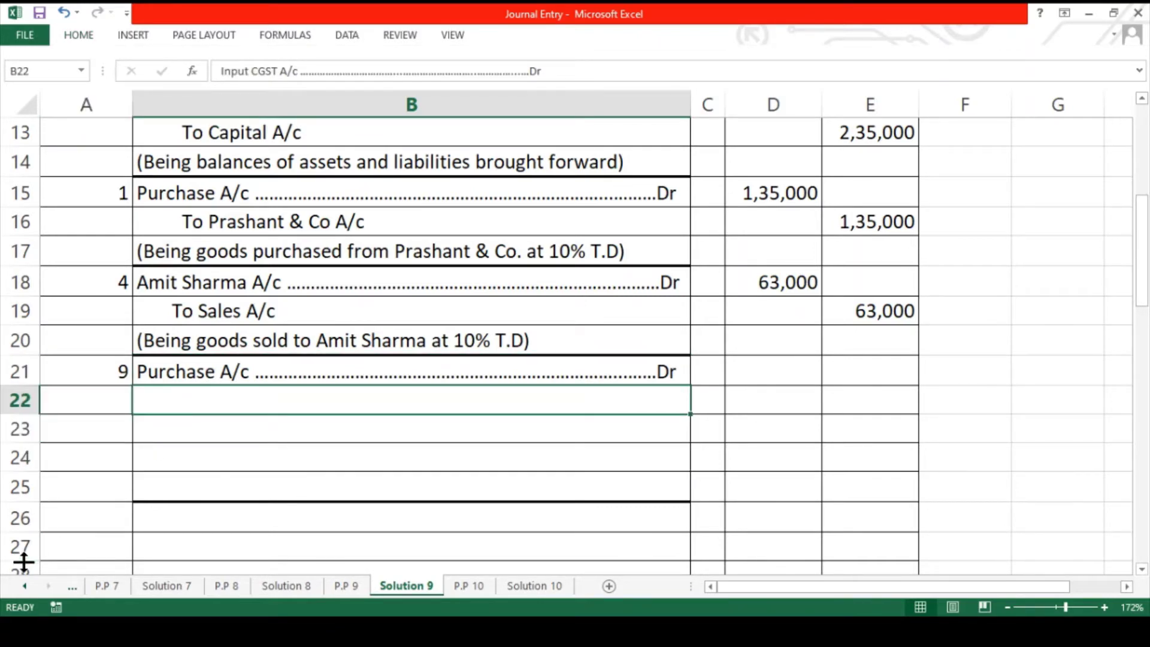
key(Down)
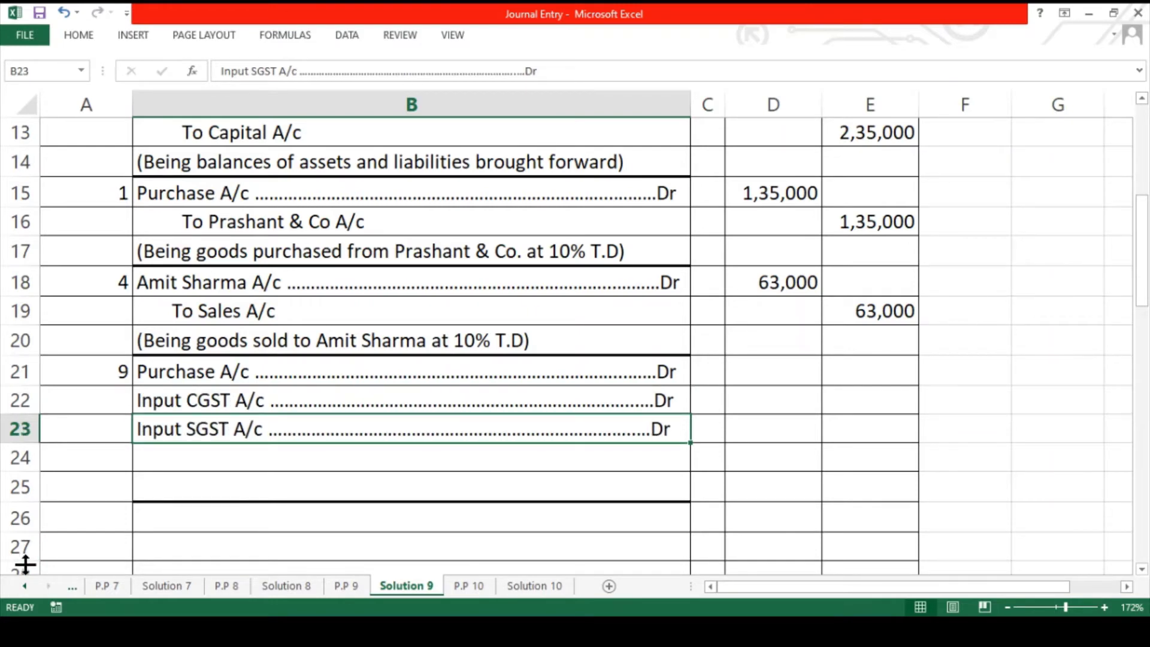
key(Down)
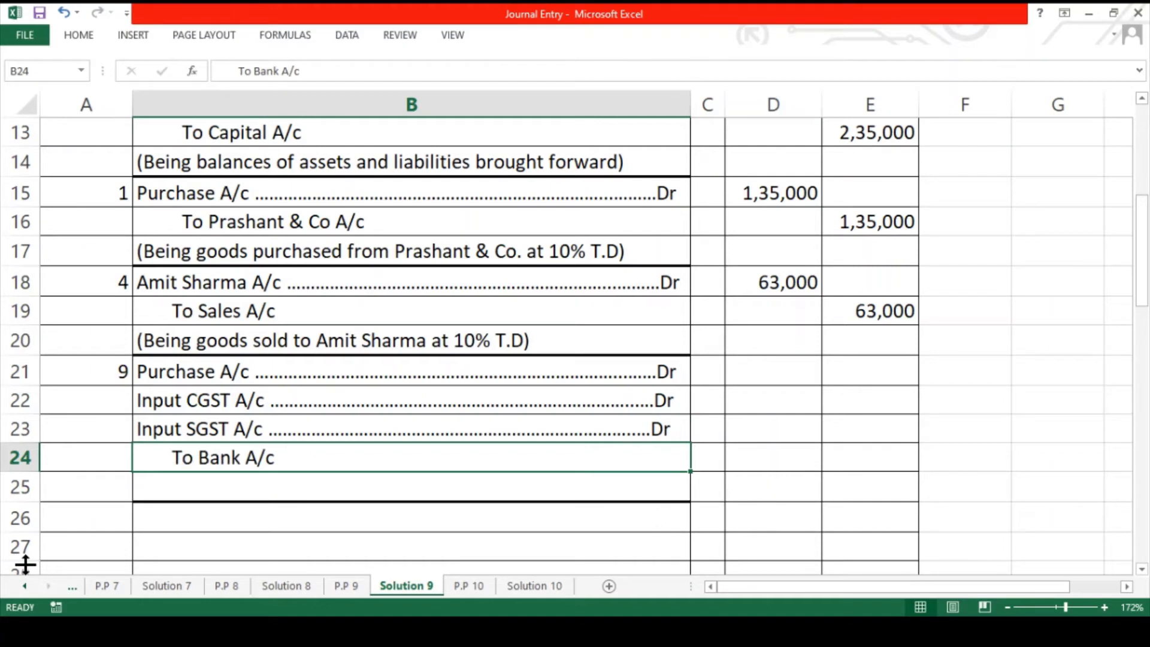
- Reveal the April 9 debit amounts in D21:D23: 2,00,000 for Purchase, 28,000 for Input CGST and 28,000 for Input SGST
key(Up)
key(Up)
key(Up)
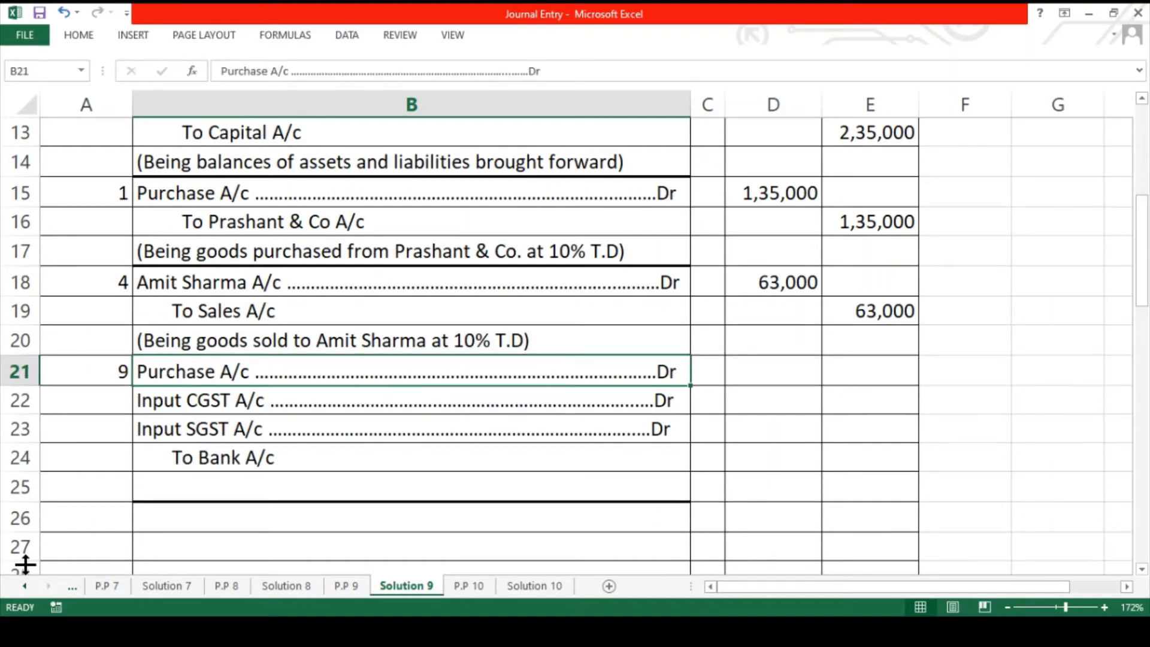
key(Right)
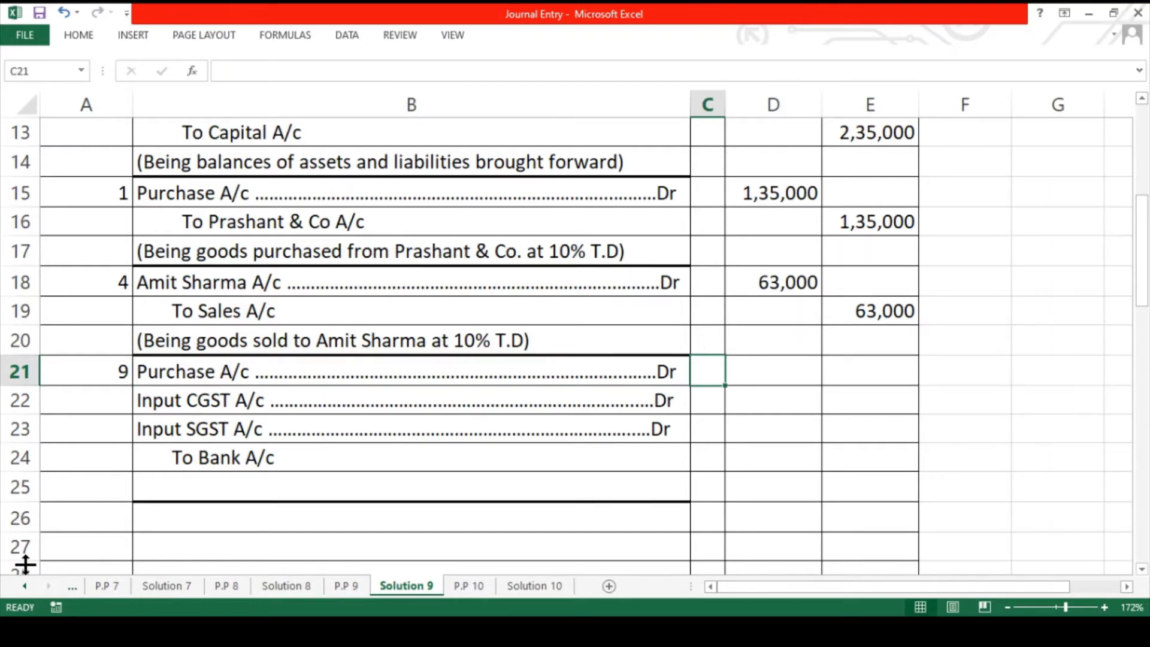
key(Right)
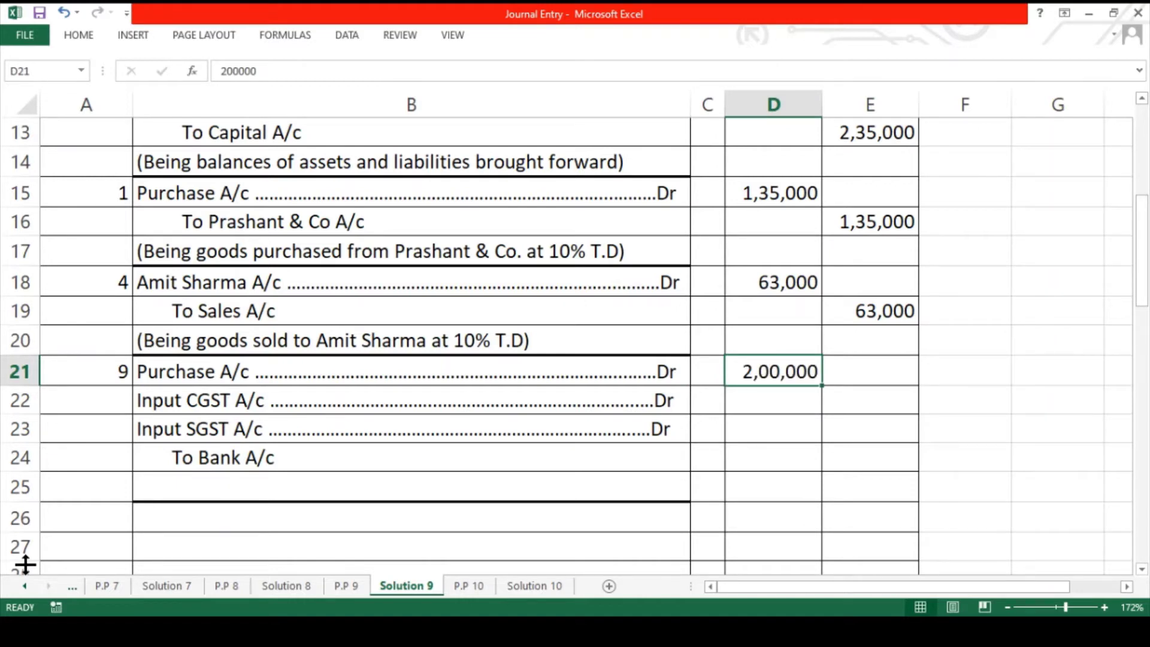
key(Down)
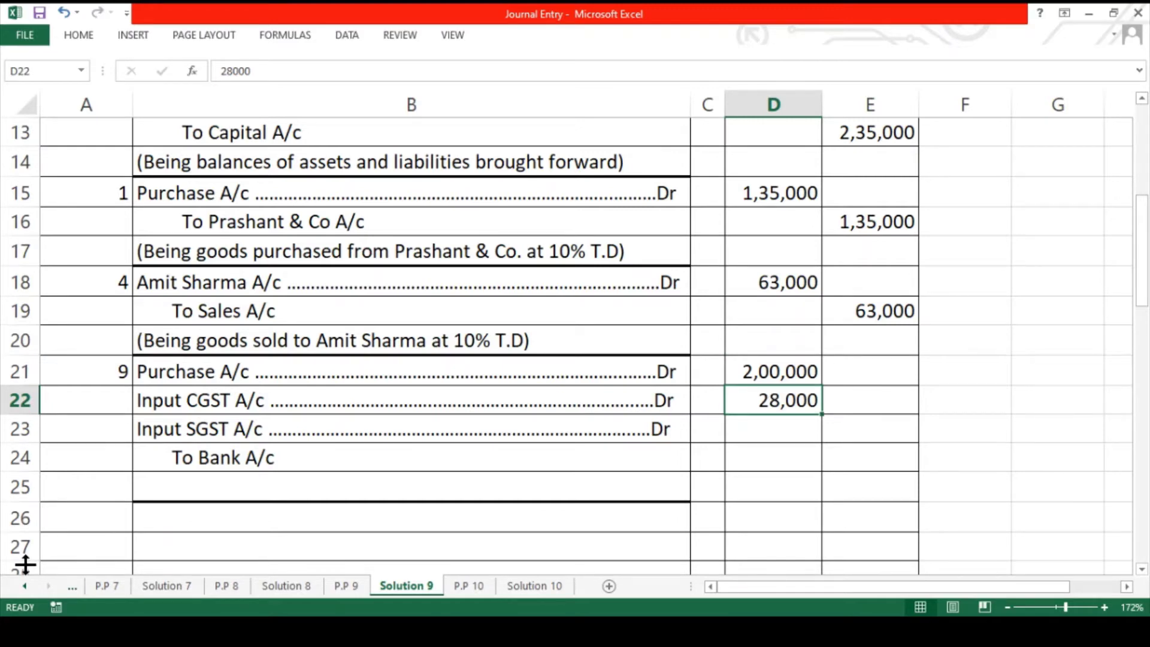
key(Down)
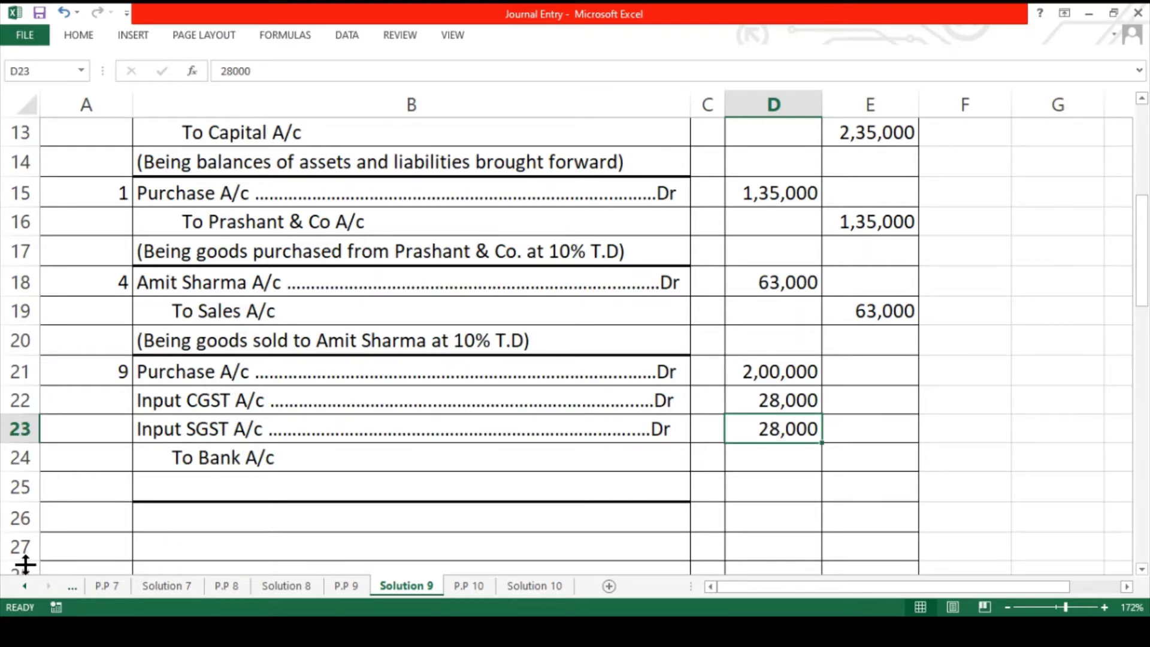
- Sum the April 9 debit amounts in D21:D23 by selecting them and reveal the Bank credit of 2,56,000 in E24
click(754, 373)
drag(754, 373, 753, 419)
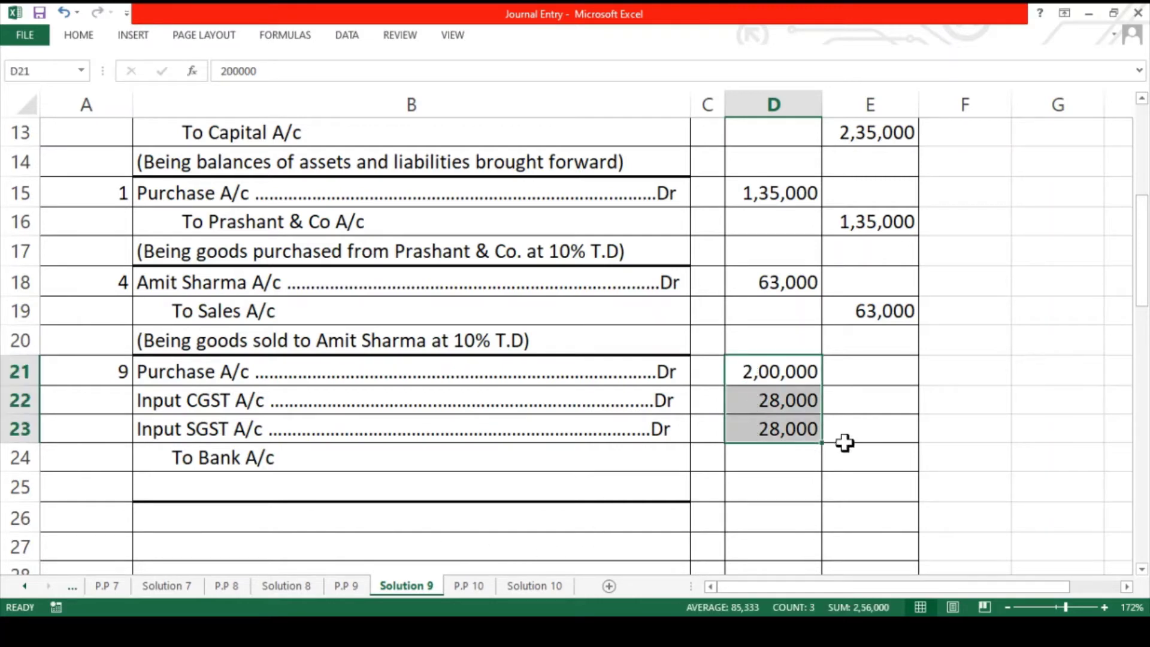
click(868, 463)
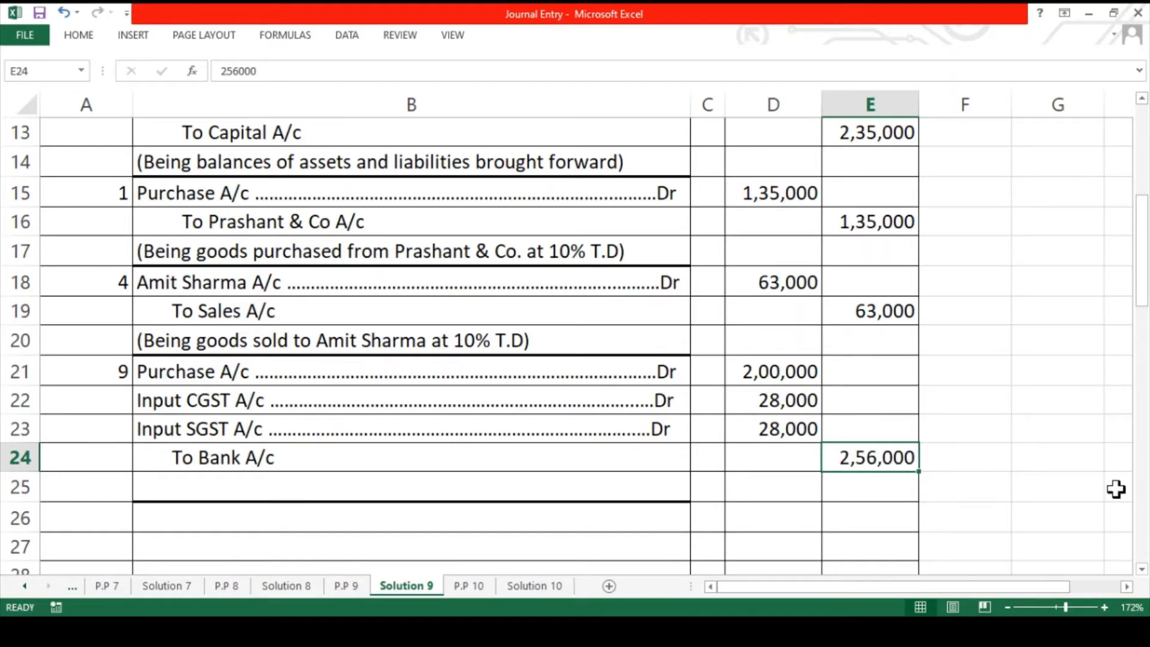
- Reveal the April 9 narration in B25 and the date 12 of the following entry in A26
click(427, 497)
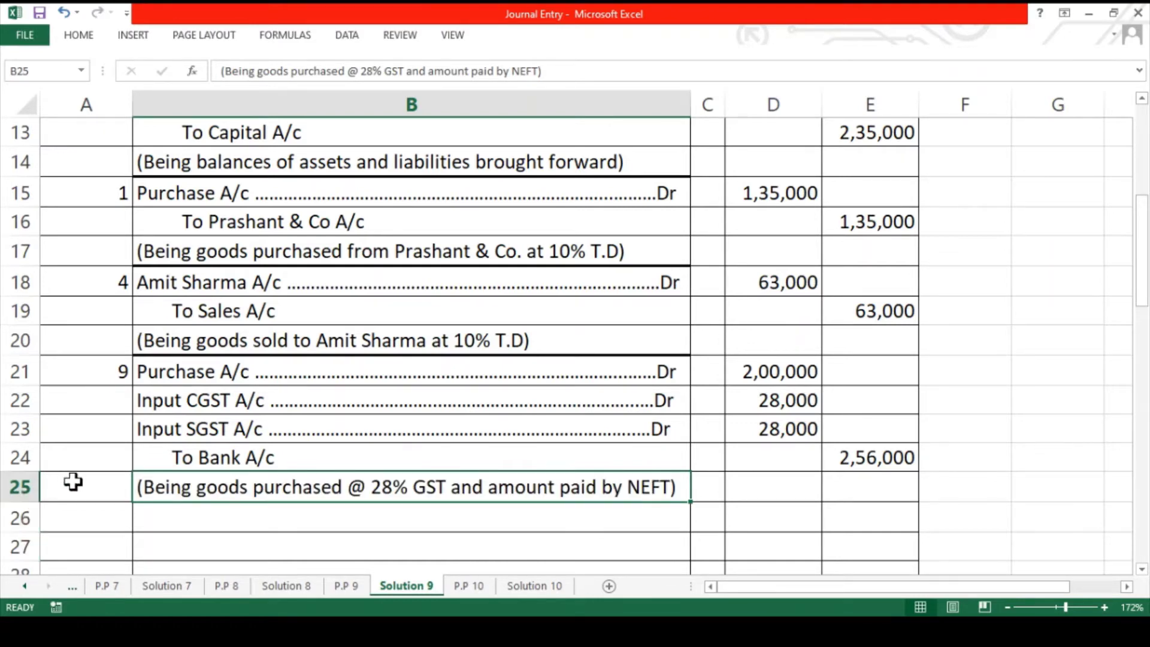
click(86, 517)
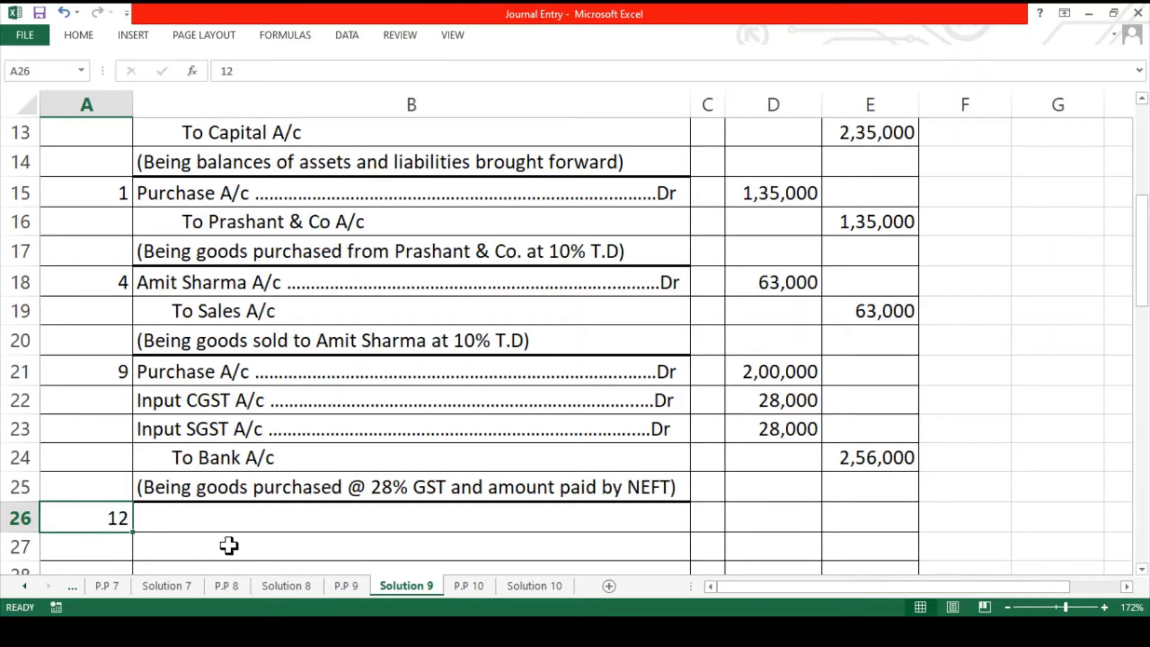
scroll(228, 545, down, 3)
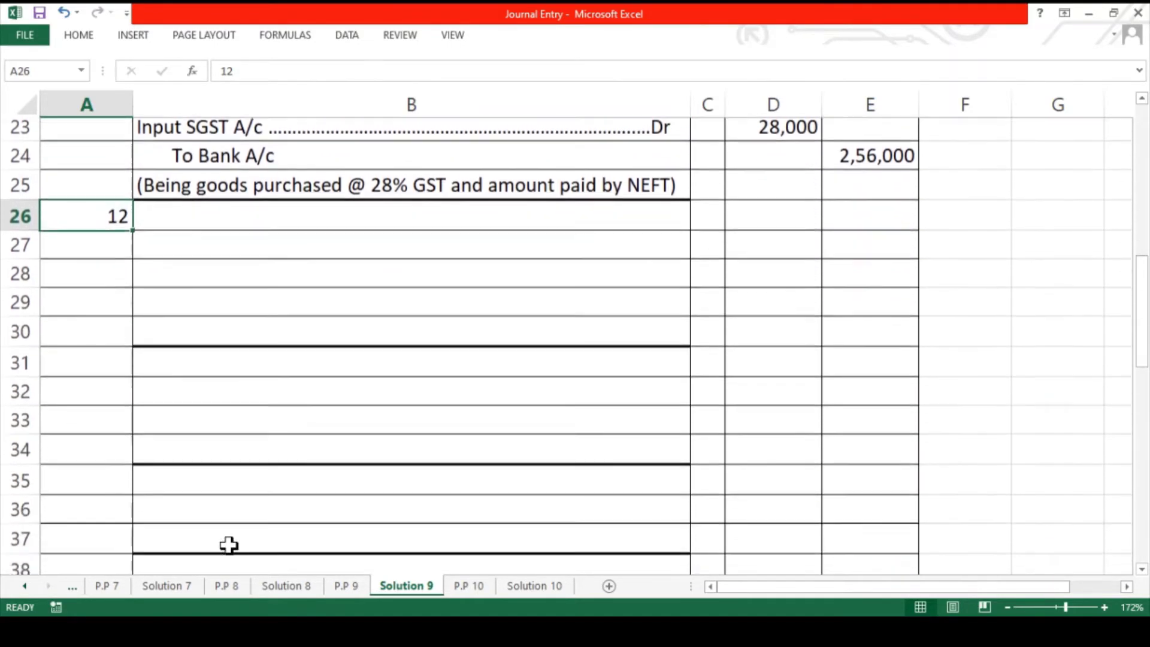
scroll(229, 545, down, 1)
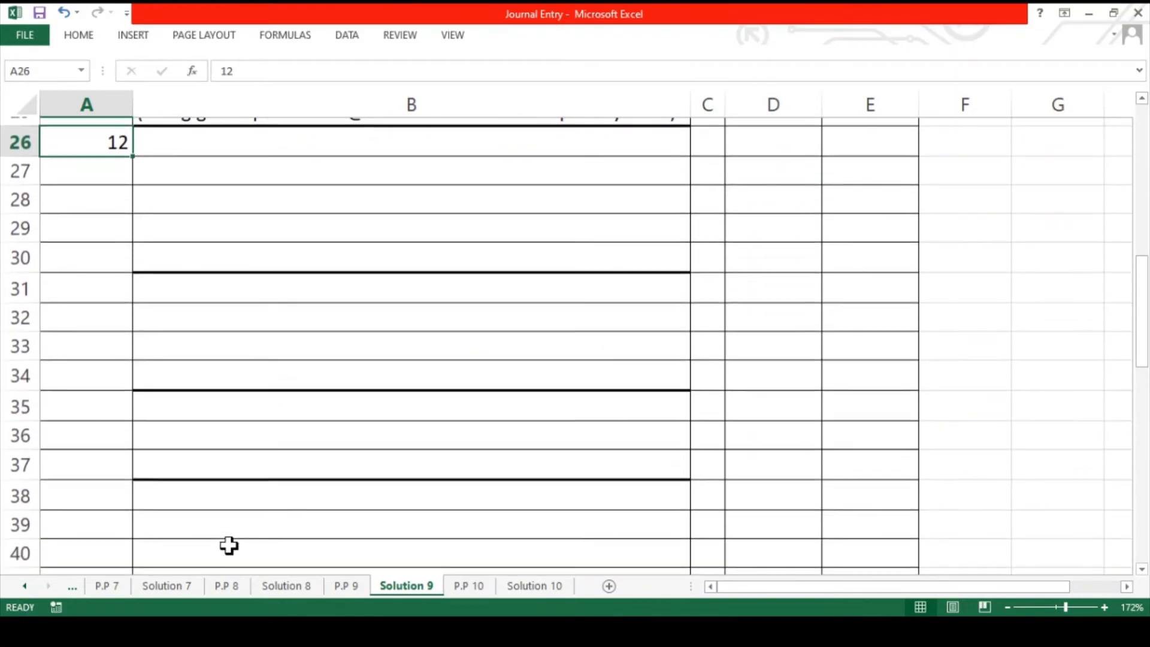
- On the P.P 9 sheet, colour the word "Sold" red in the April 12 transaction in B11
click(336, 588)
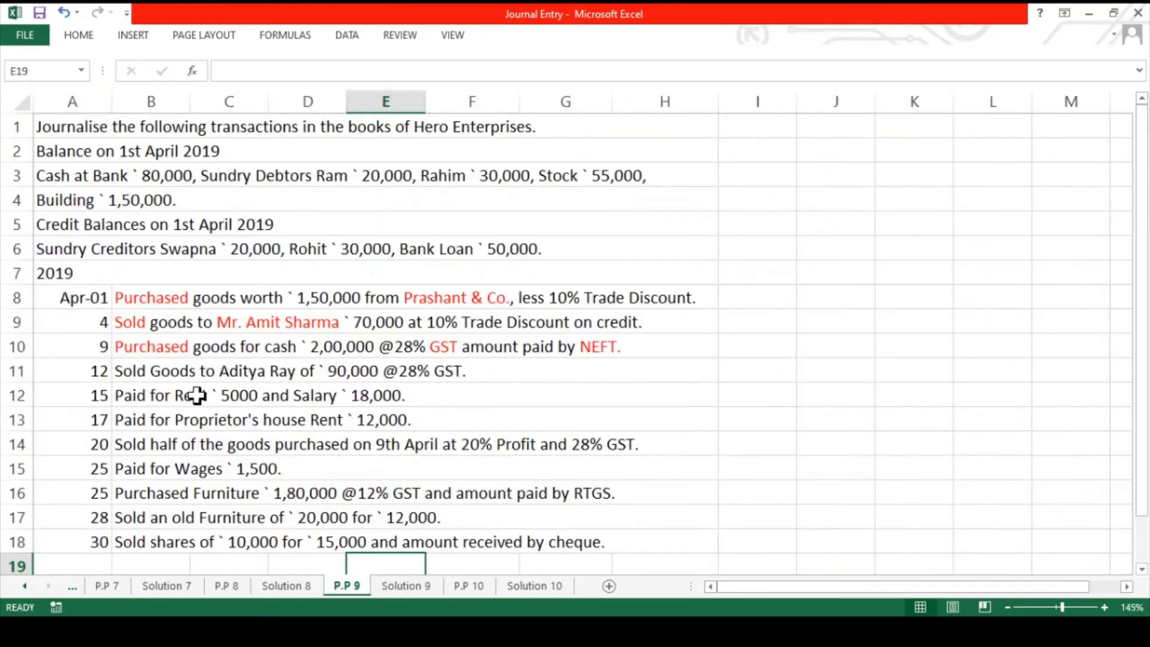
click(159, 374)
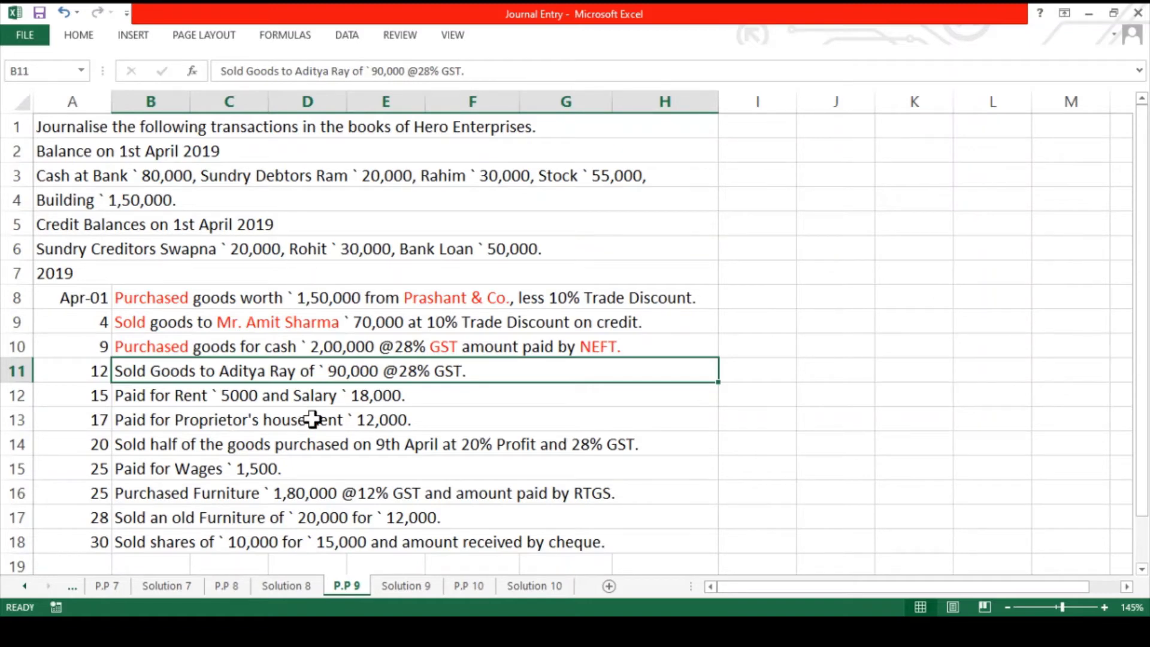
double_click(148, 371)
drag(147, 370, 110, 369)
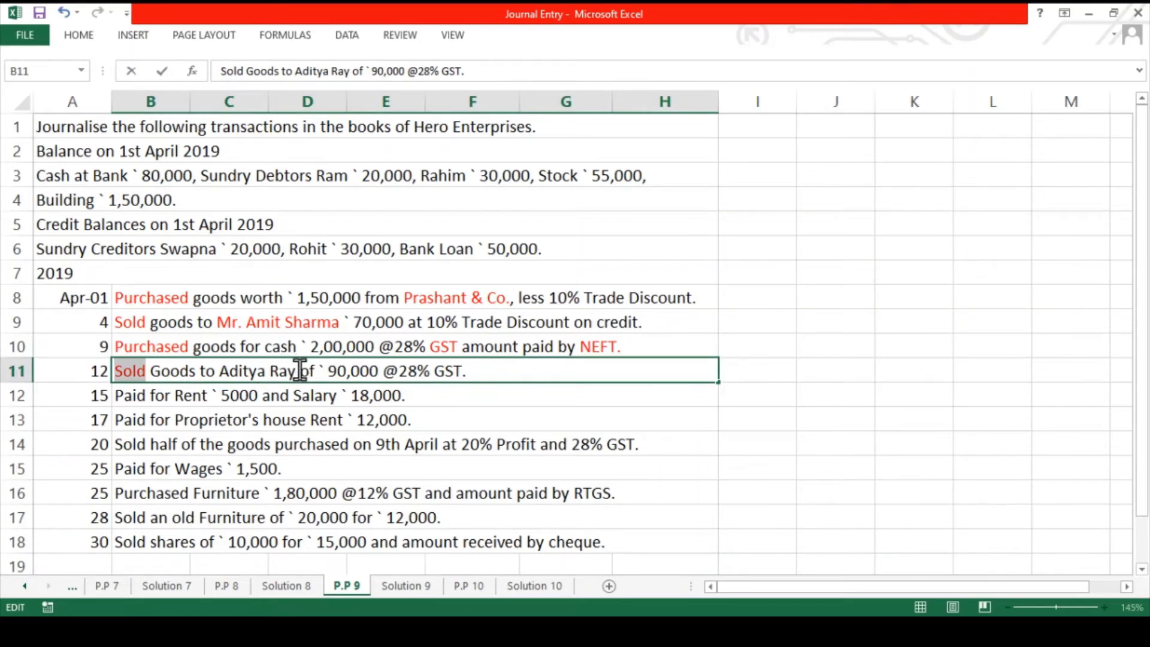
- Colour the customer's name and "GST." red in the April 12 transaction in B11, finish editing the cell and review the transaction
drag(300, 370, 226, 371)
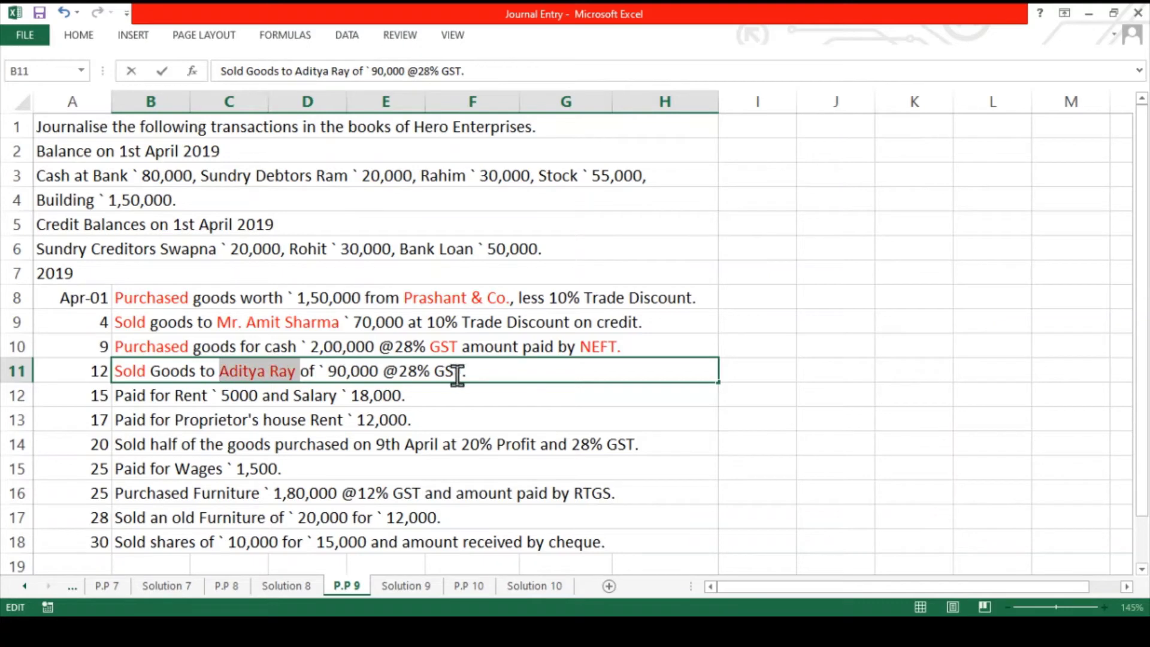
drag(466, 371, 435, 372)
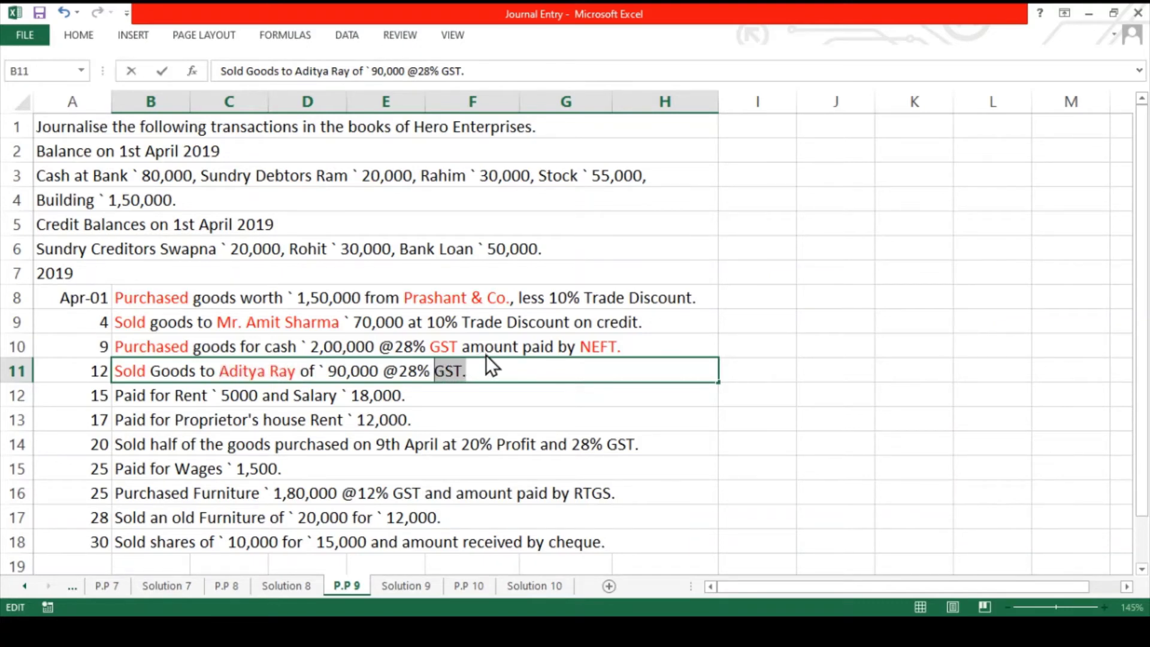
click(480, 412)
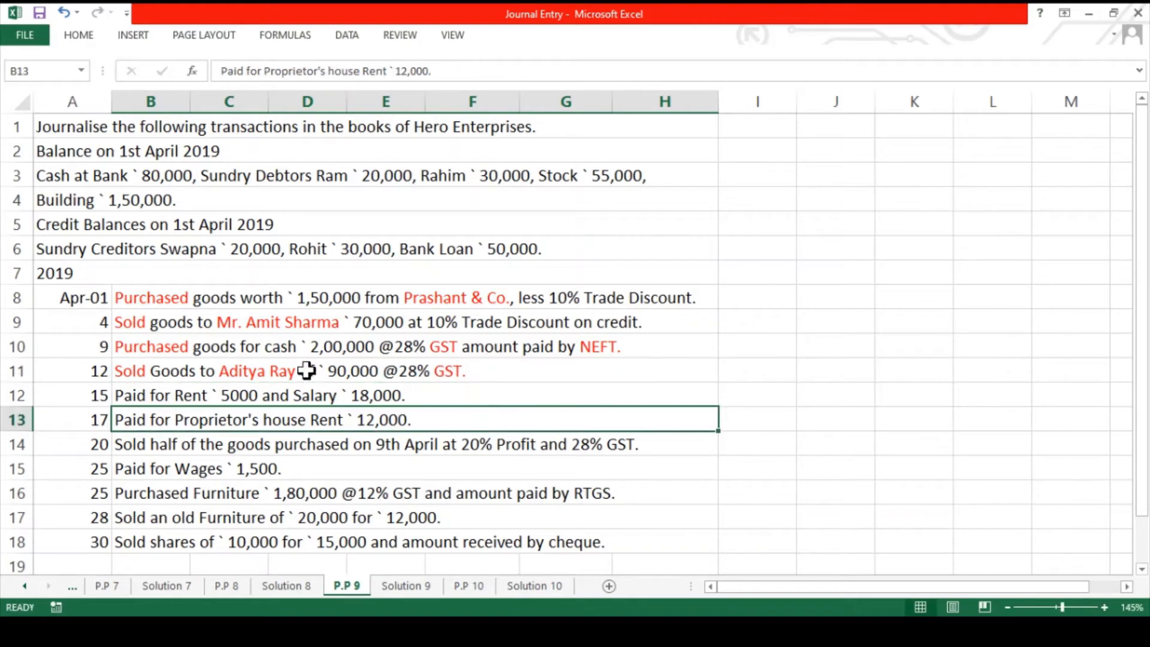
click(133, 377)
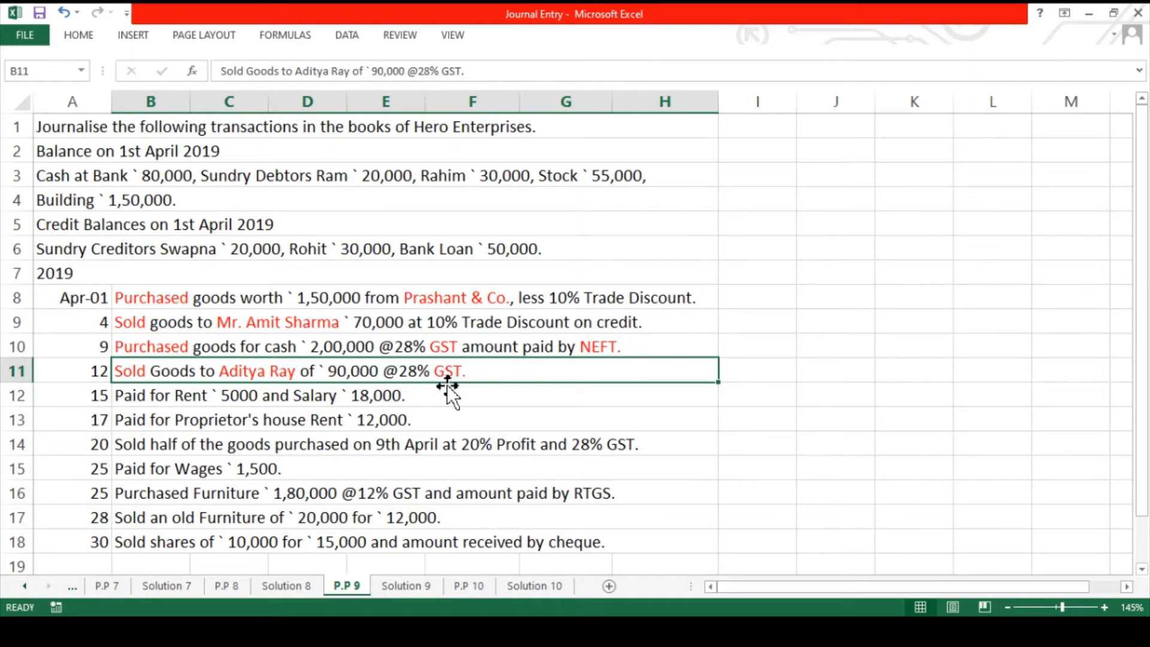
- On Solution 9, reveal the hidden customer account debit line of the April 12 entry in B26
click(407, 586)
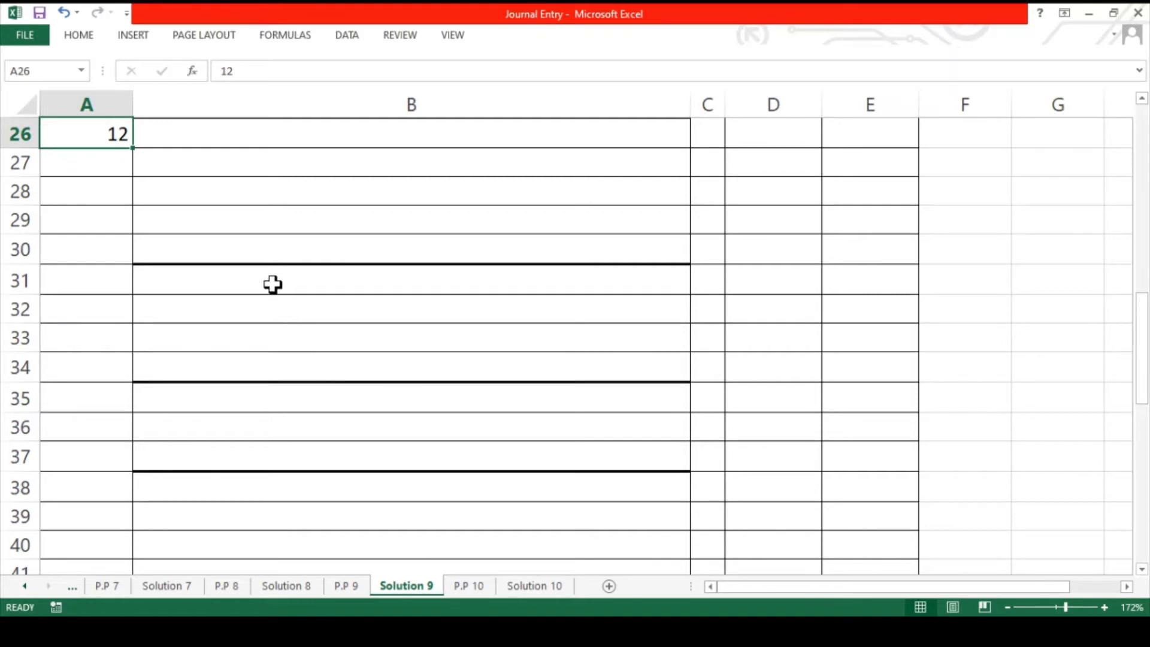
click(203, 141)
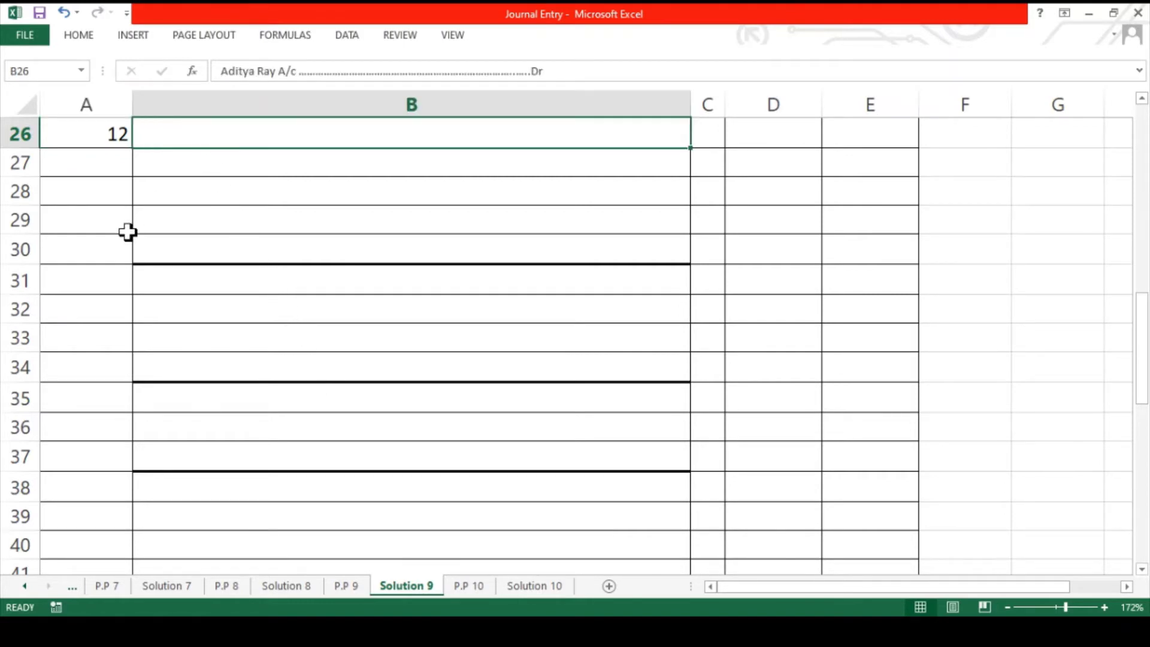
click(80, 31)
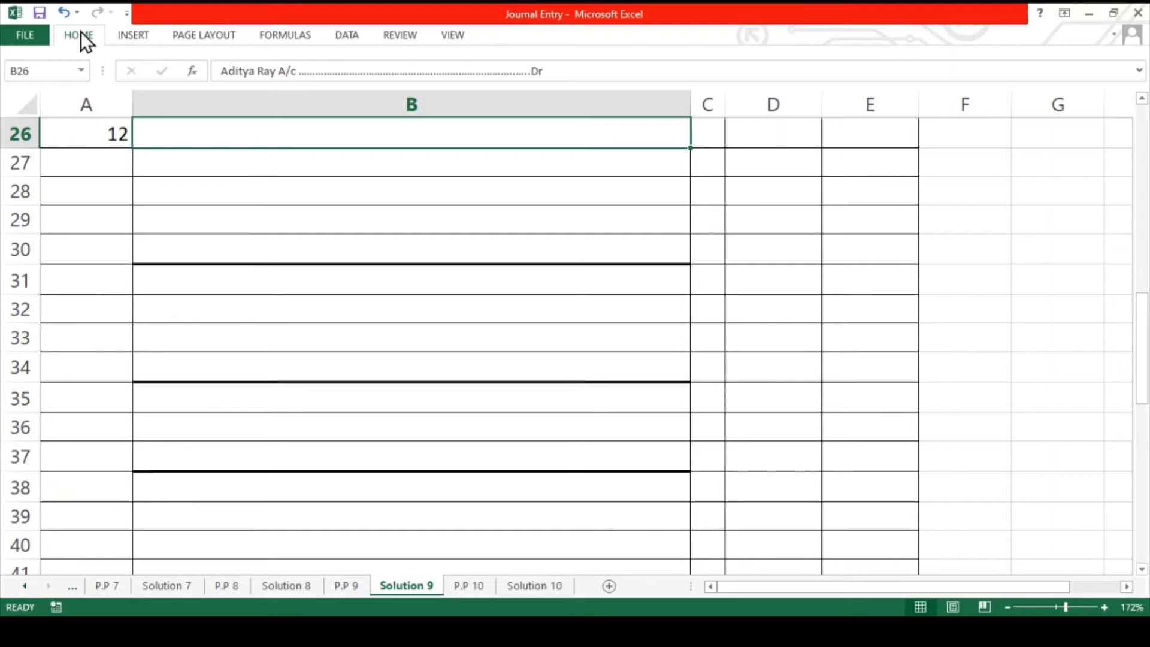
click(299, 92)
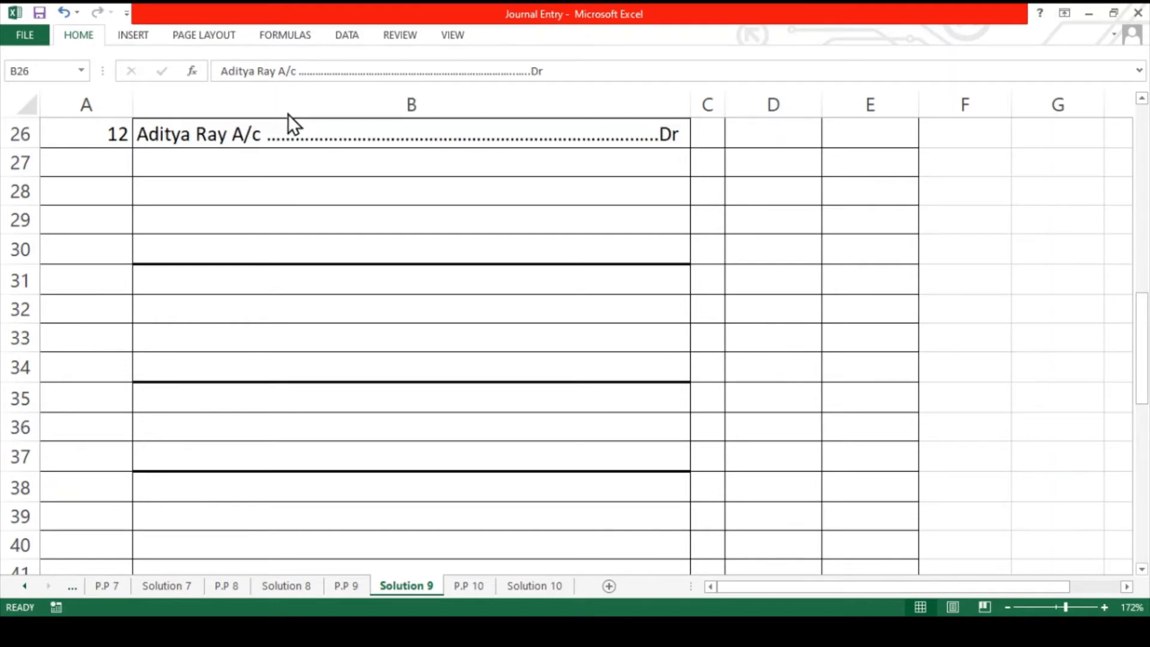
- Reveal the To Sales A/c, To Output CGST A/c and To Output SGST A/c lines of the April 12 entry in B27:B29
click(254, 159)
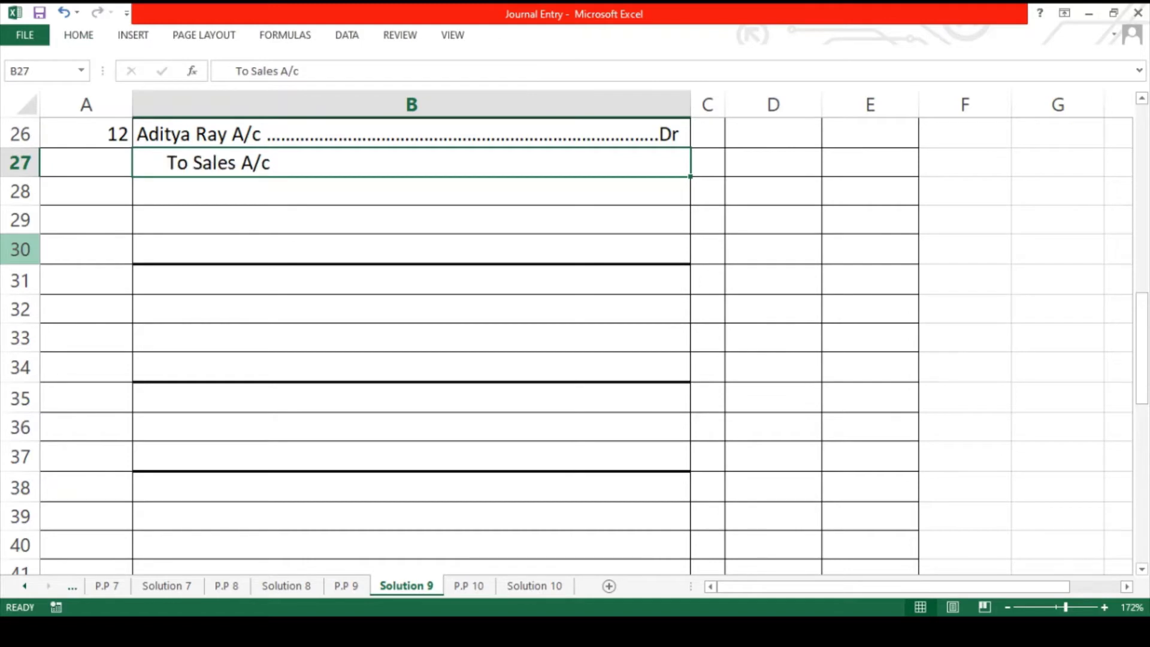
click(254, 190)
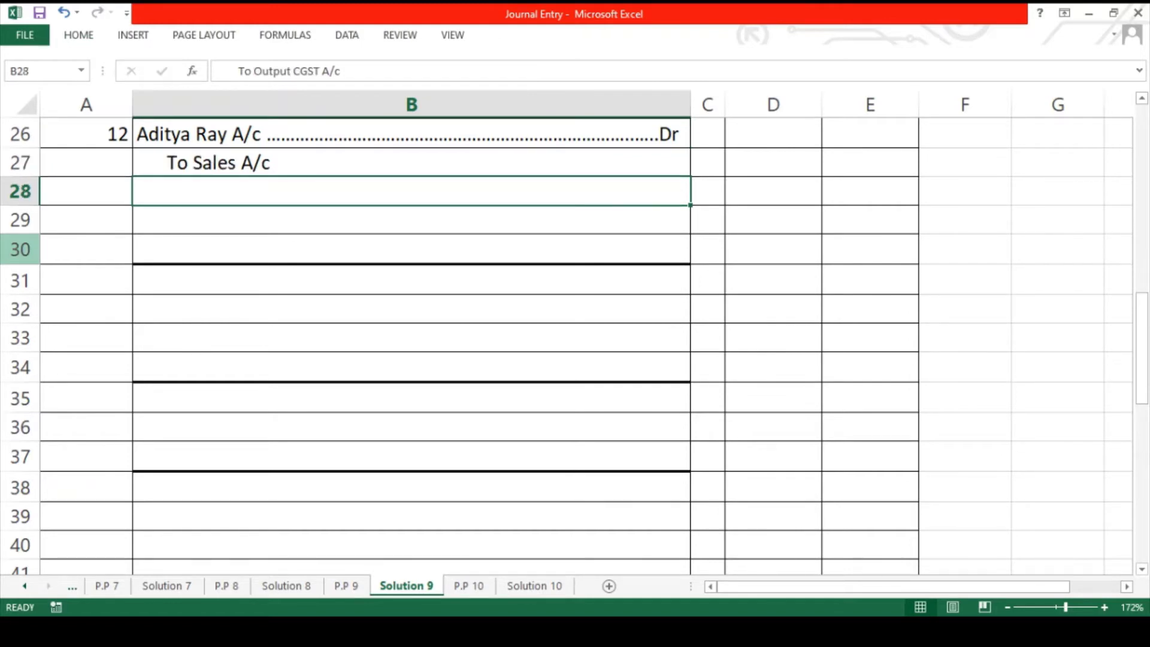
click(254, 220)
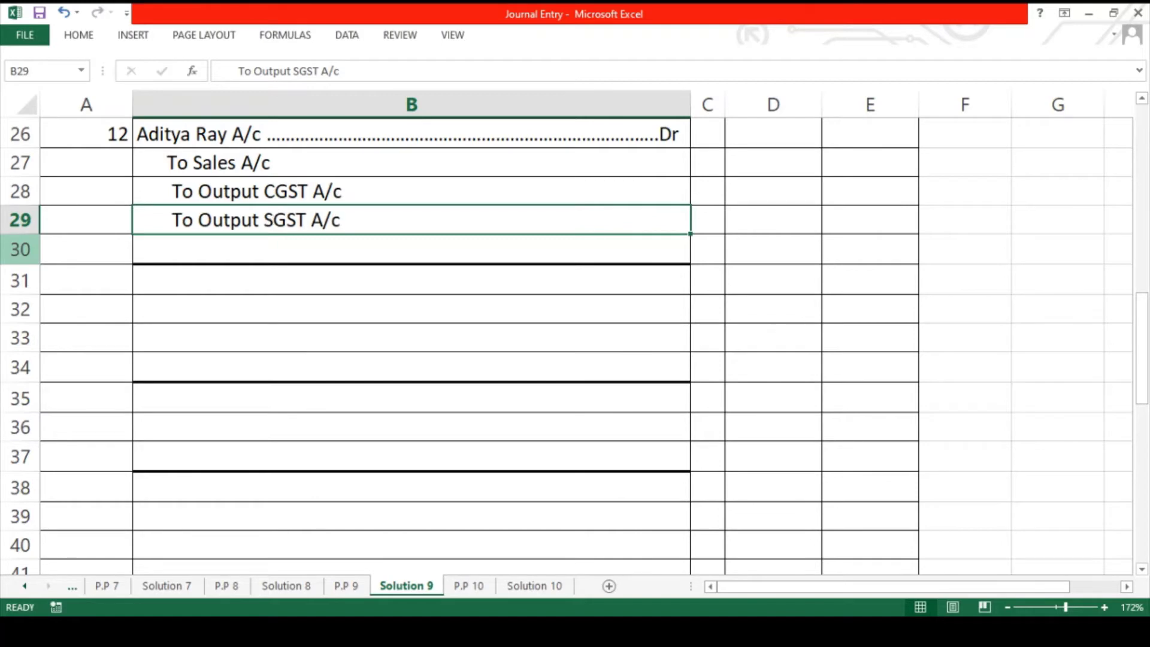
- Reveal the April 12 credit amounts in E27:E29: 90,000 for Sales, 12,600 for Output CGST and 12,600 for Output SGST
click(254, 192)
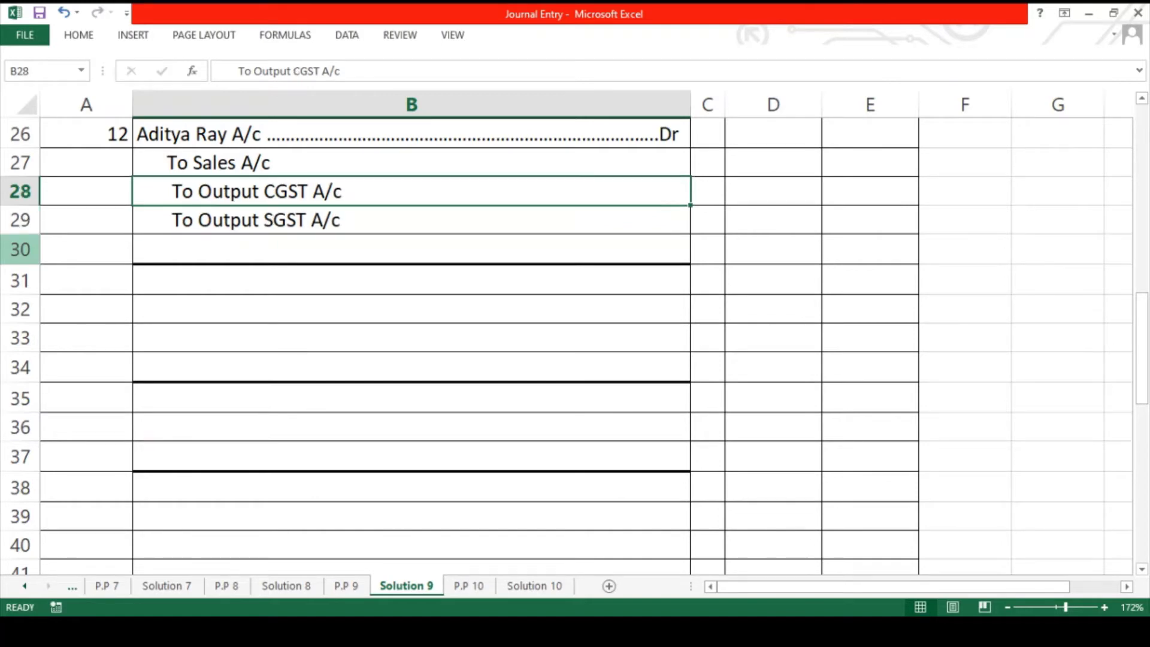
click(254, 162)
click(707, 162)
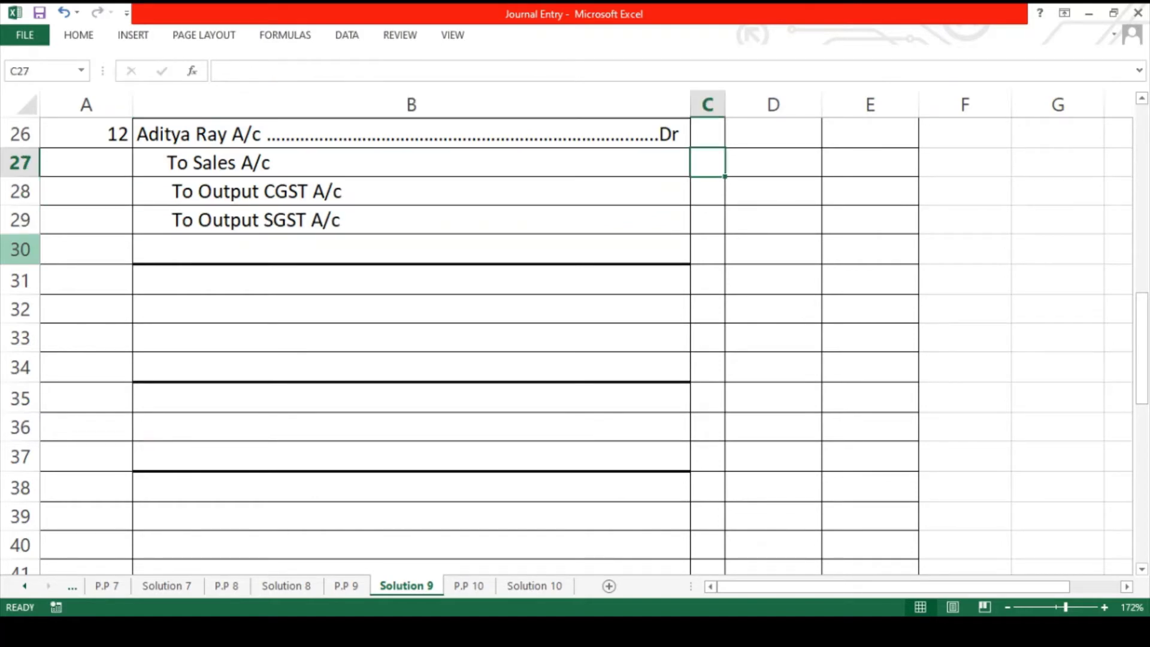
click(773, 162)
click(870, 162)
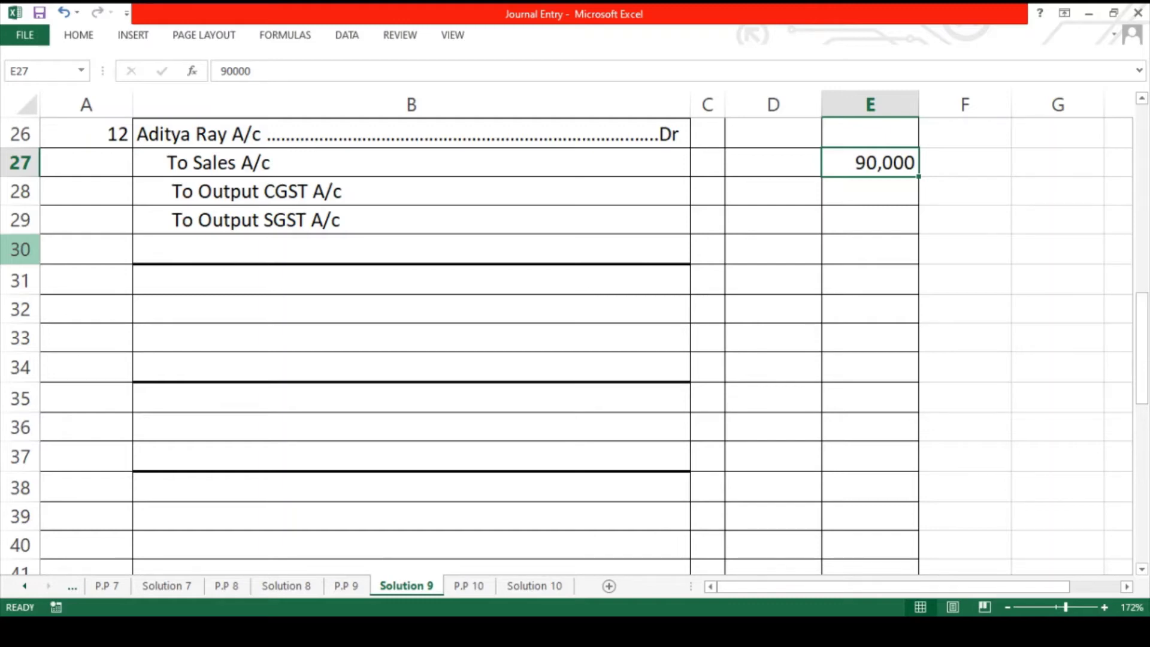
click(869, 191)
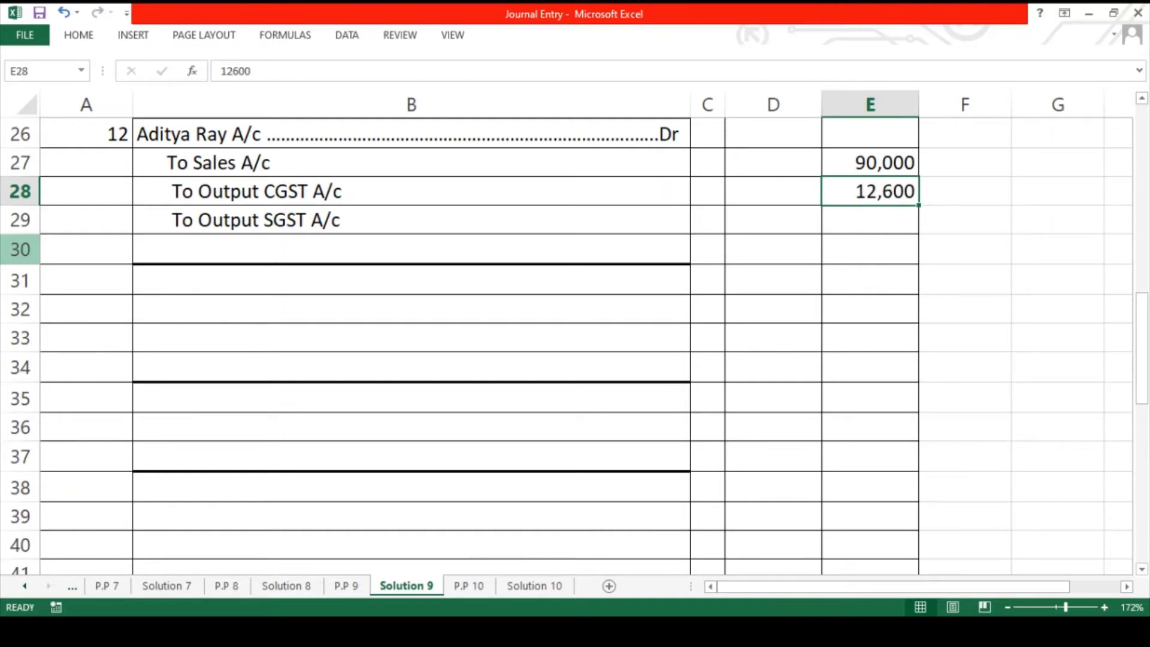
click(869, 219)
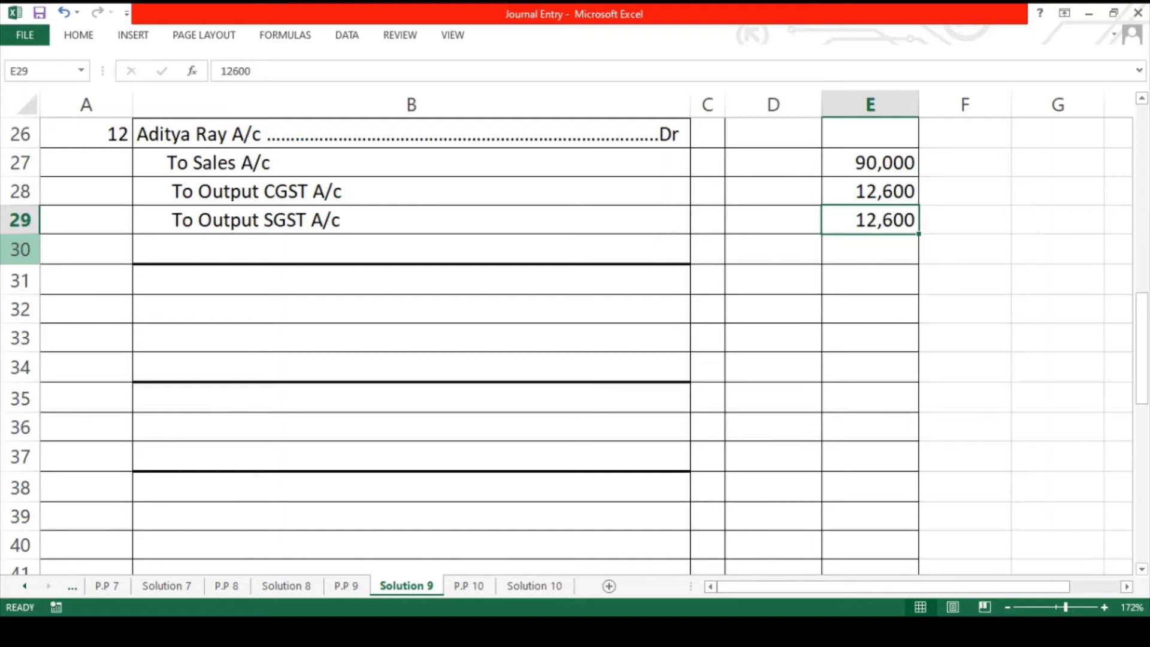
click(869, 191)
click(870, 163)
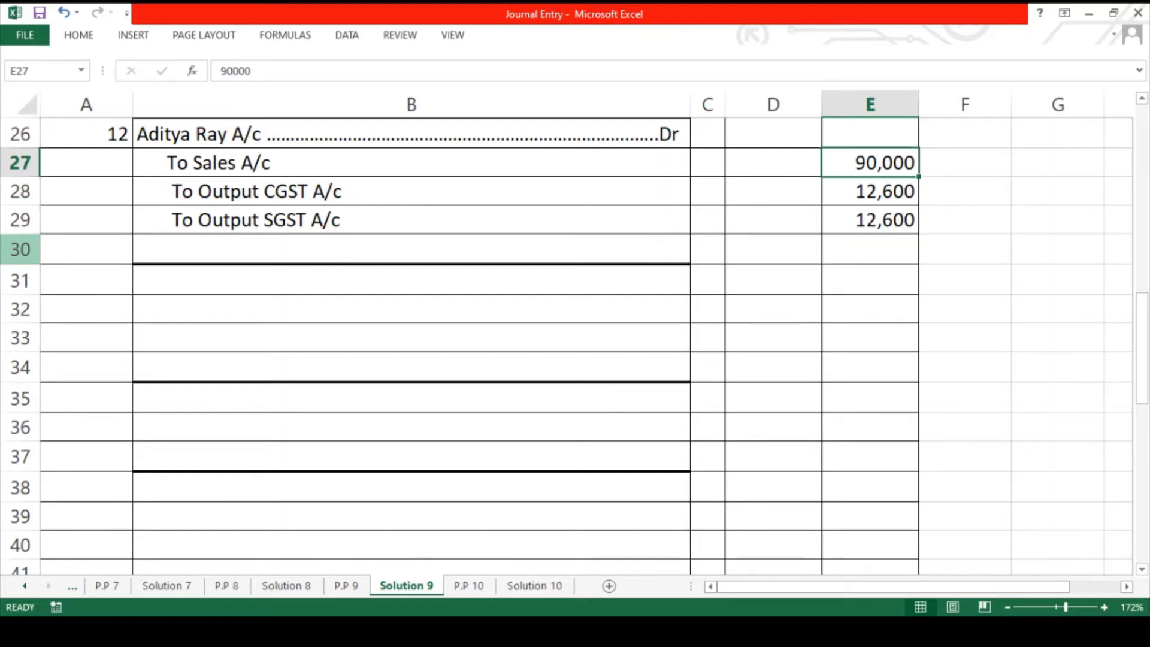
- Total the April 12 credits in E27:E29, and reveal the 1,15,200 debit in D26, the narration in B30 and date 15 in A31
key(shift+Down)
key(shift+Down)
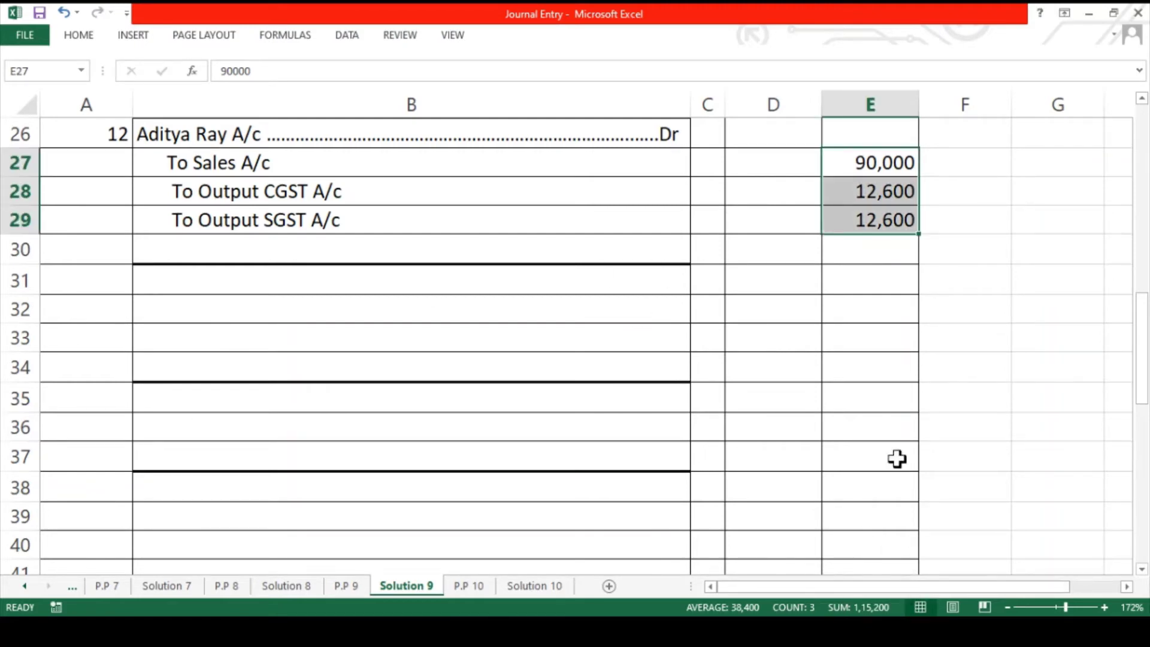
click(772, 142)
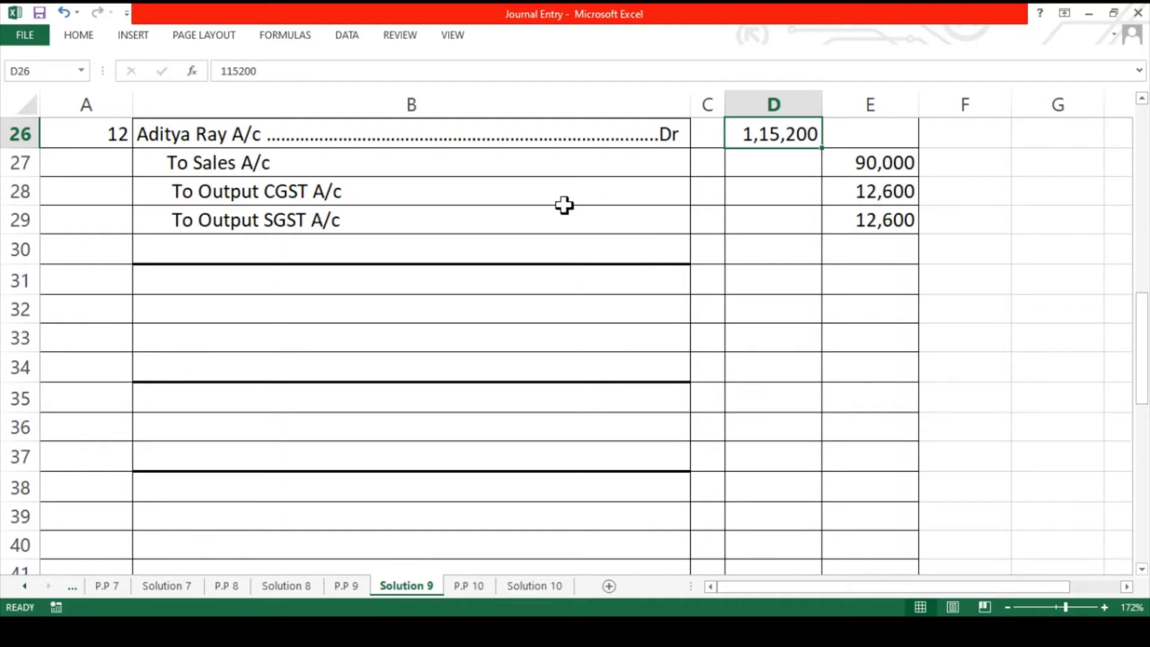
click(546, 240)
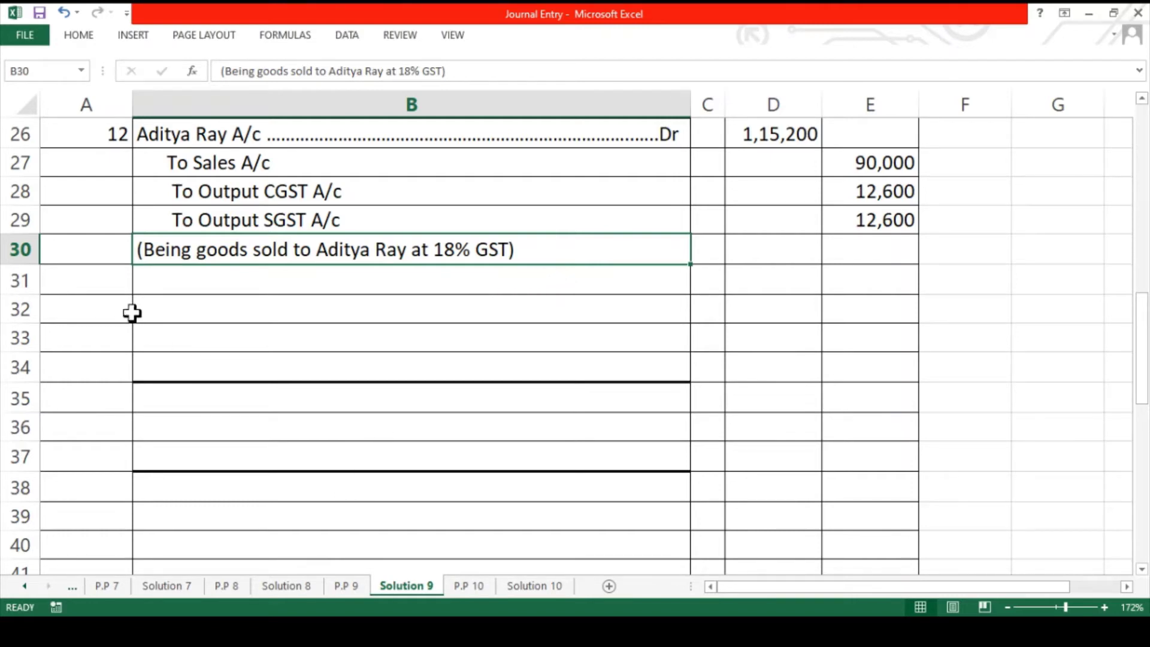
click(110, 286)
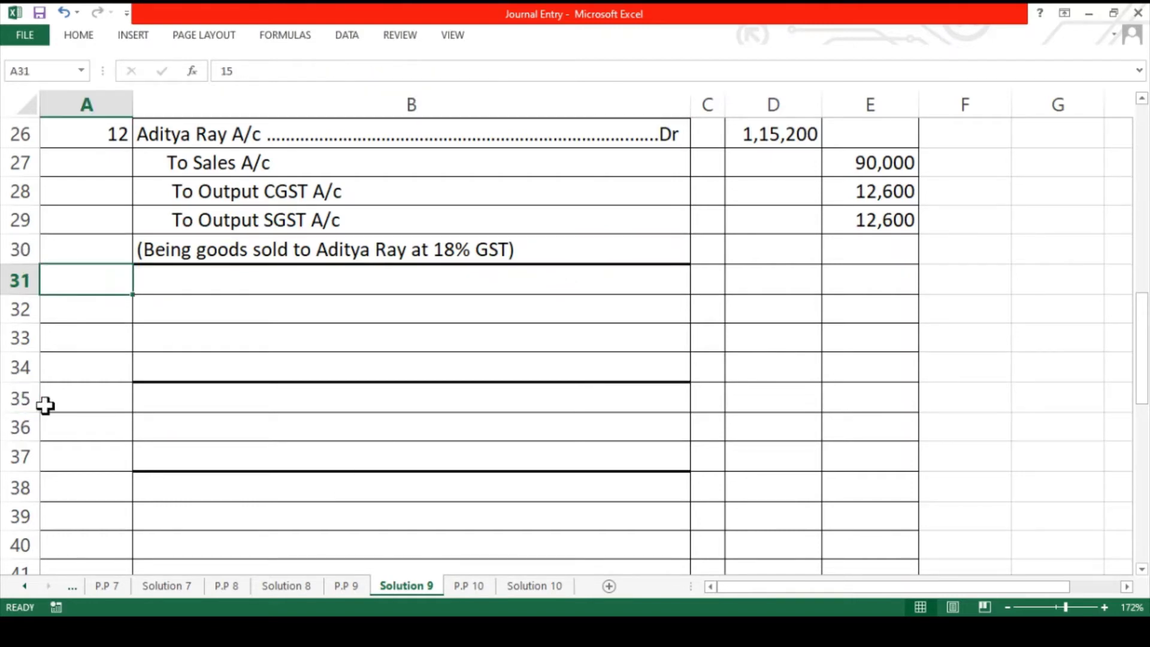
- On P.P 9, colour "Paid", "Rent" and "Salary" red in the April 15 transaction in B12 and finish editing the cell
click(347, 585)
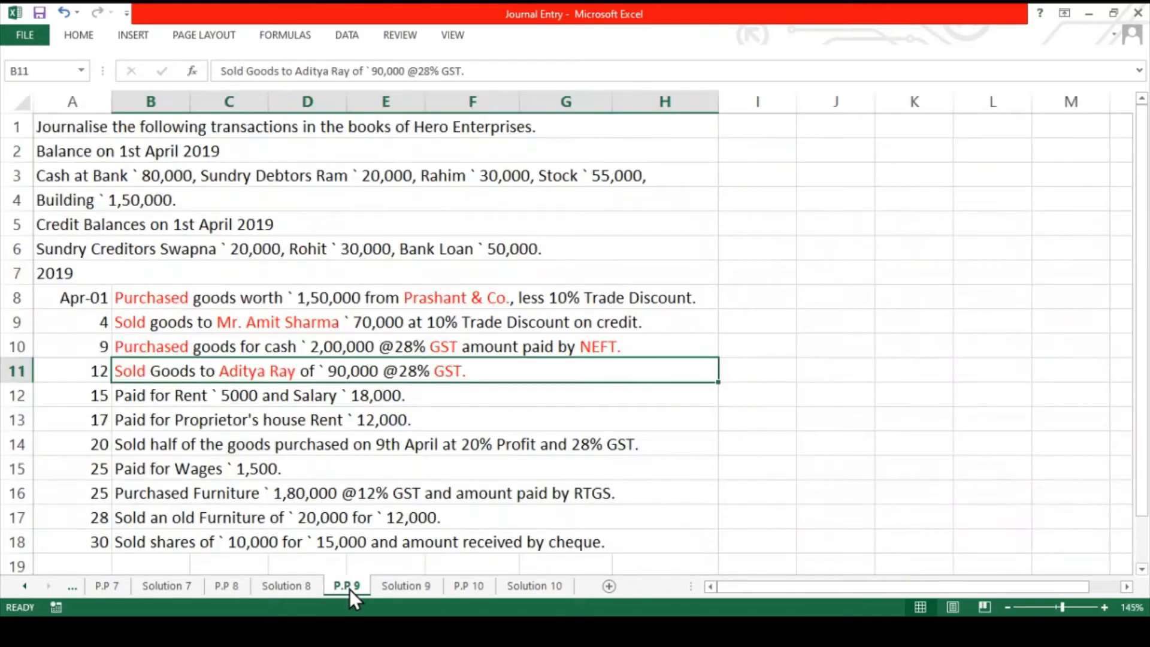
click(153, 396)
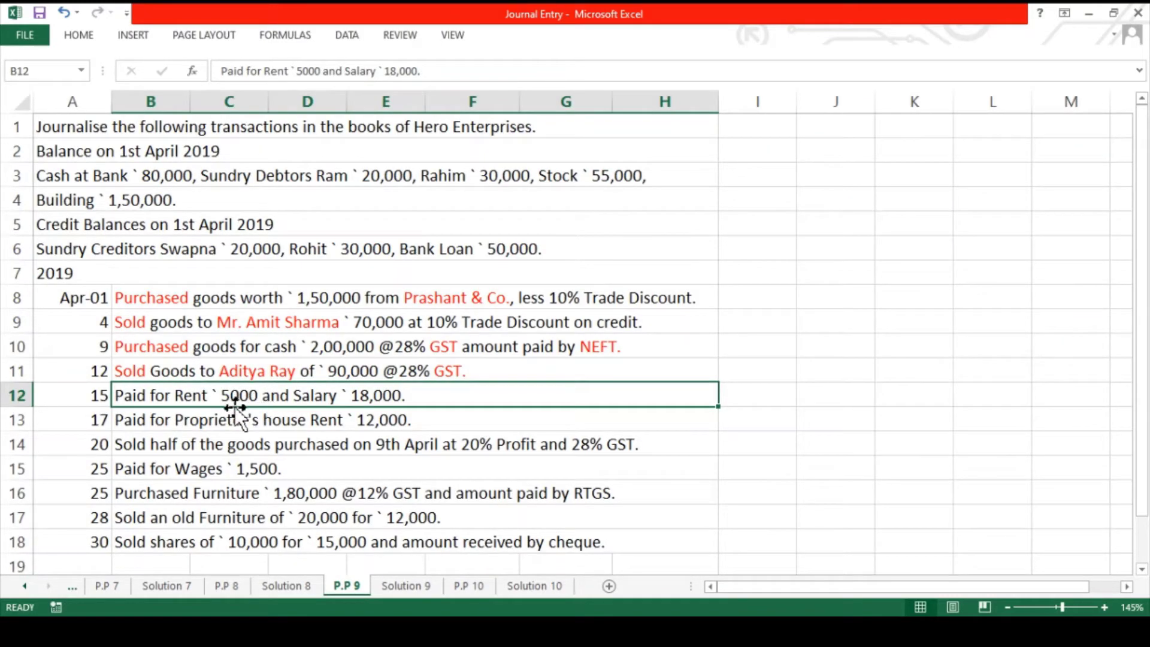
double_click(204, 397)
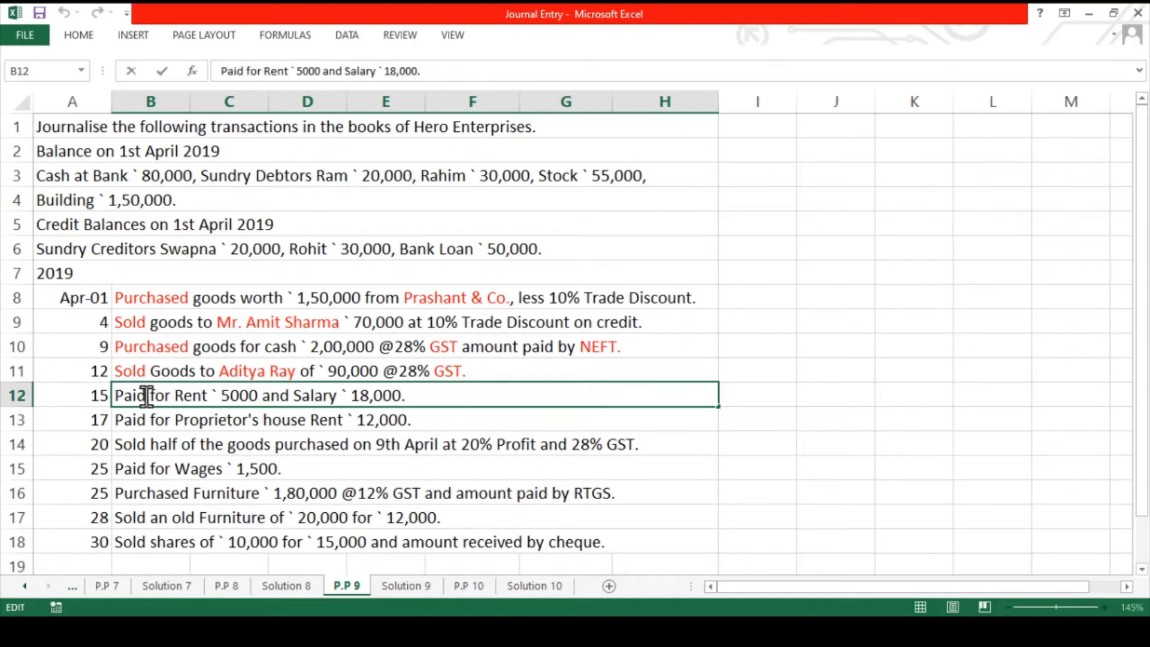
drag(146, 397, 115, 395)
click(179, 372)
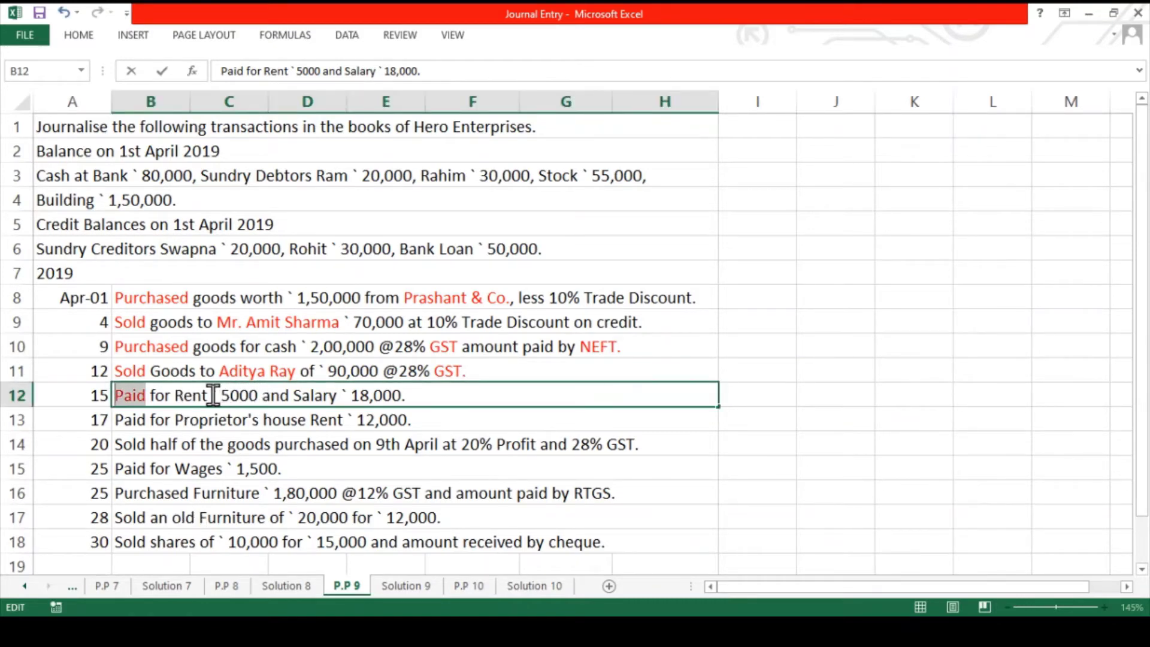
drag(213, 395, 178, 395)
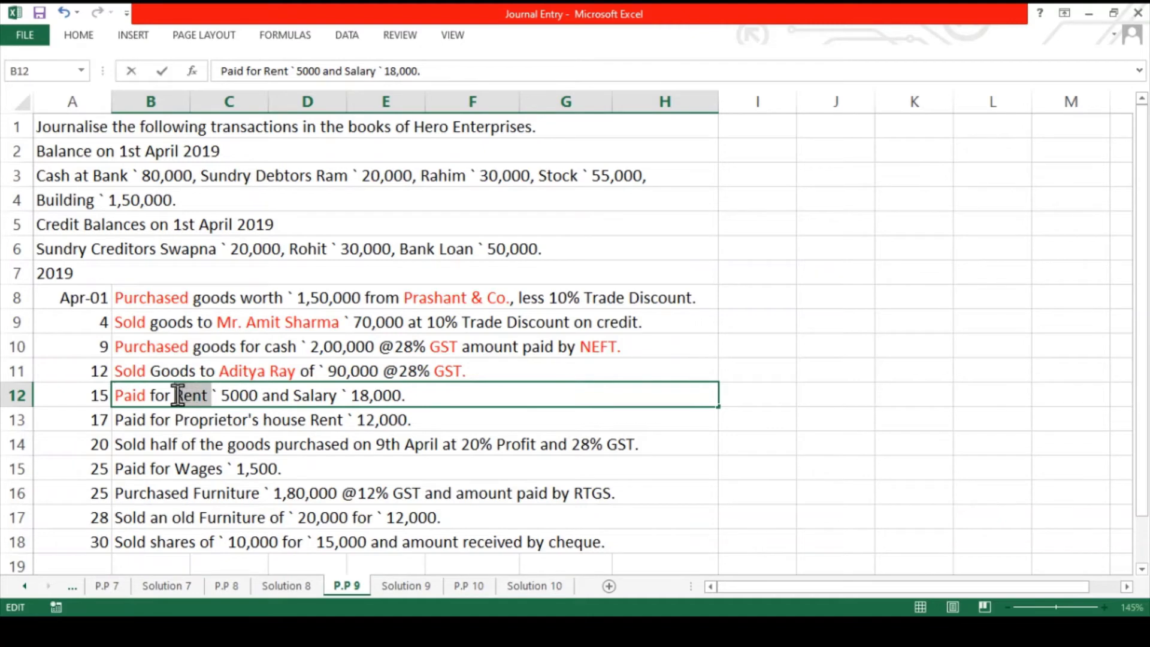
click(226, 373)
drag(340, 397, 298, 398)
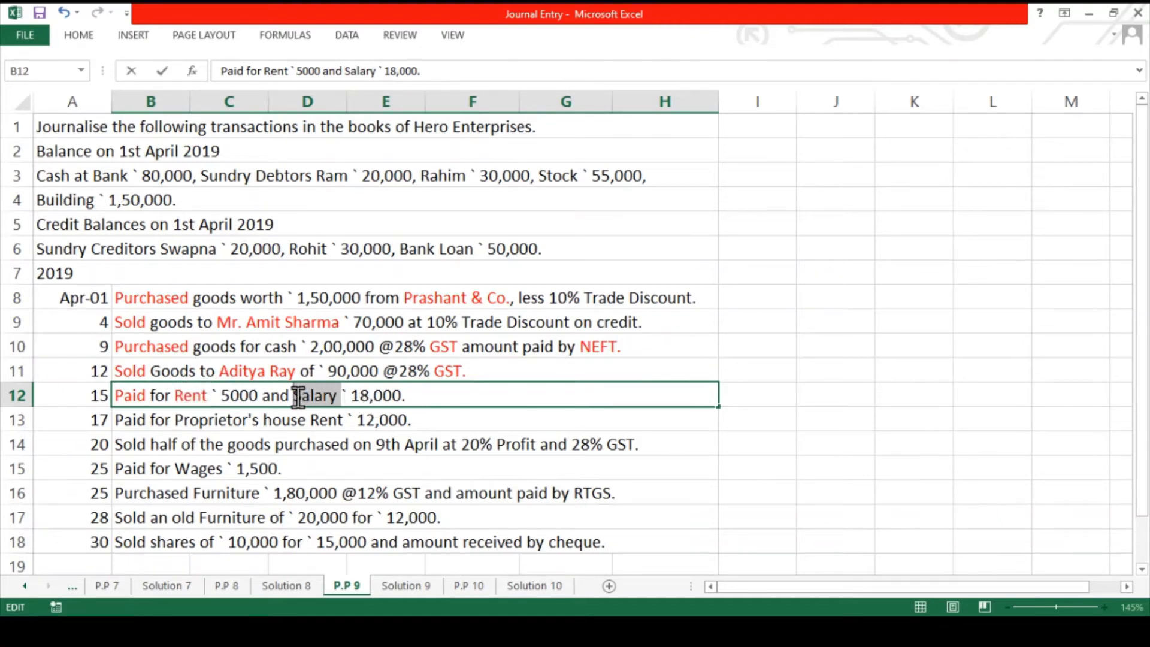
click(342, 377)
click(316, 416)
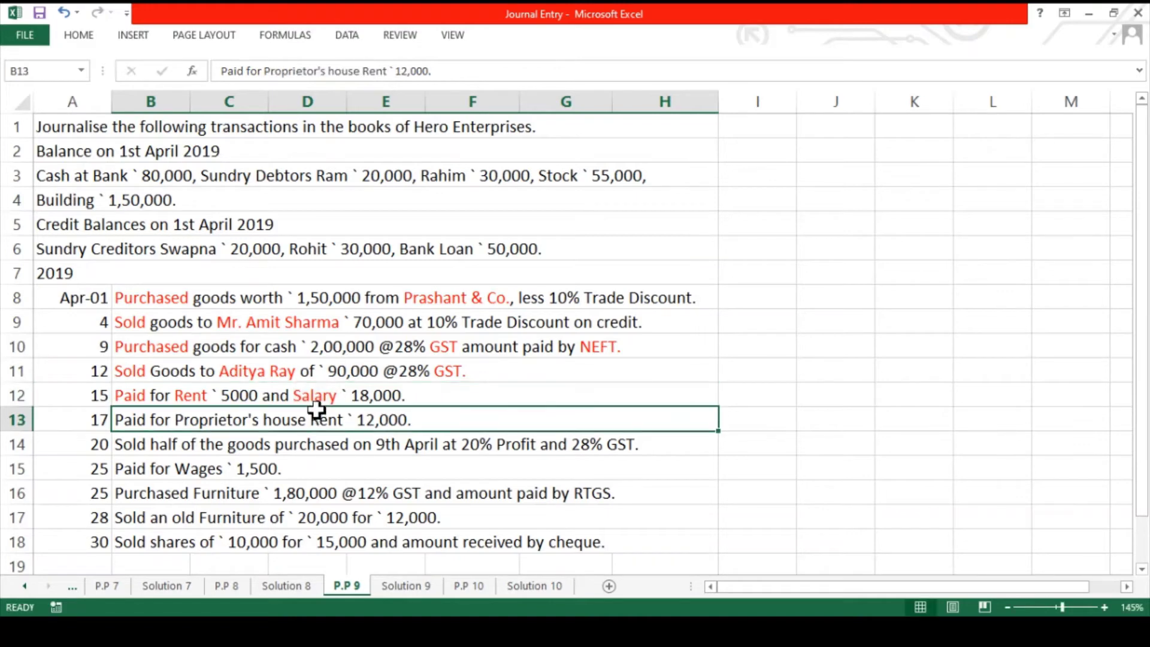
click(316, 394)
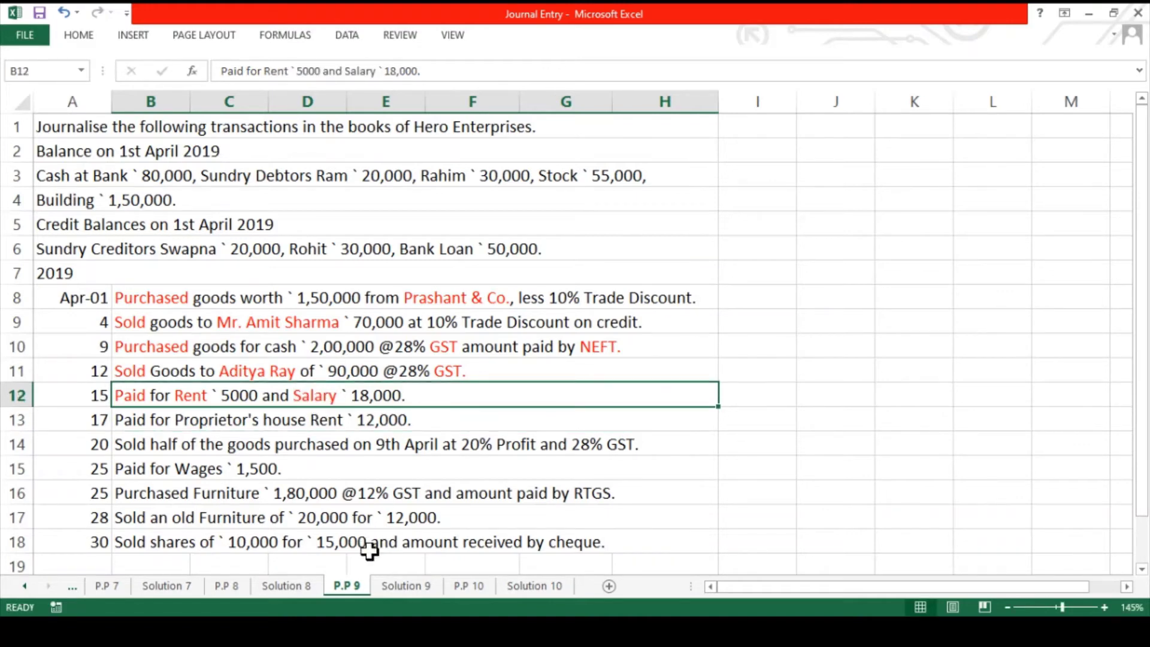
- On Solution 9, reveal the Rent A/c and Salary A/c debit lines and the To Cash A/c line of the April 15 entry in B31:B33
click(401, 584)
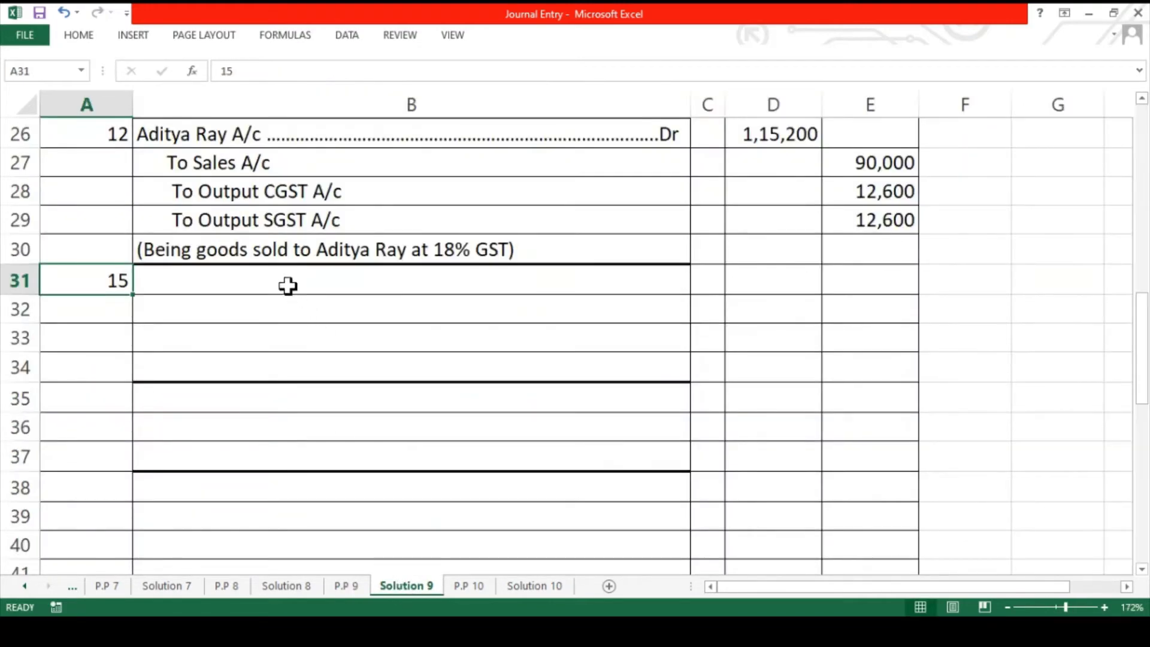
key(Right)
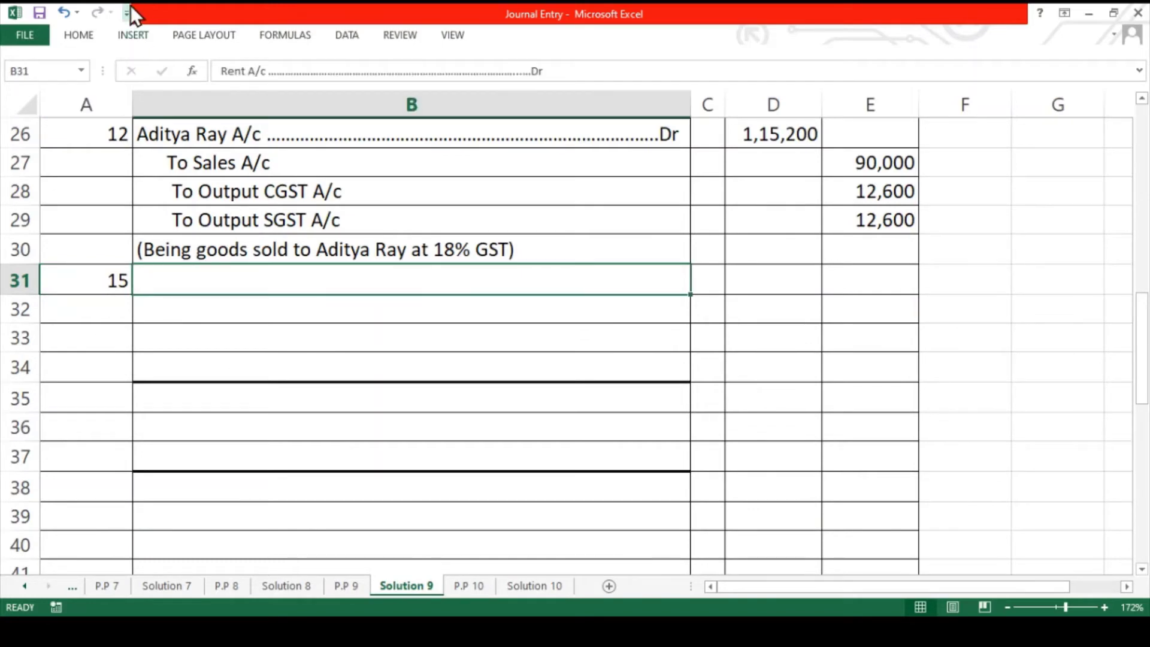
click(88, 29)
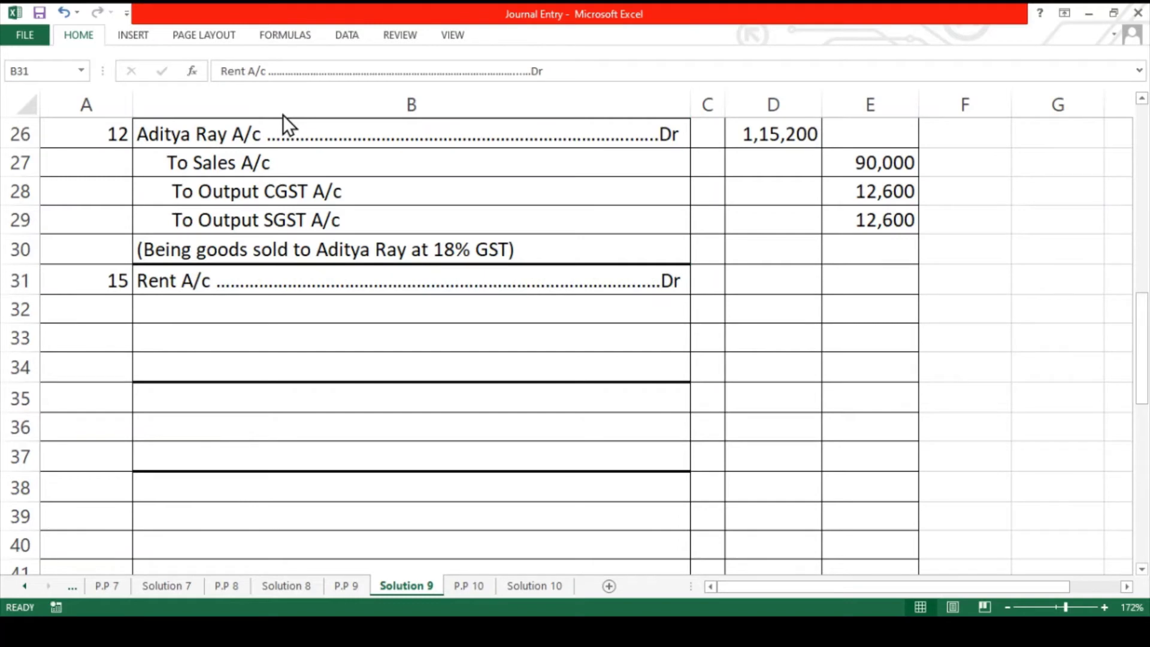
click(157, 314)
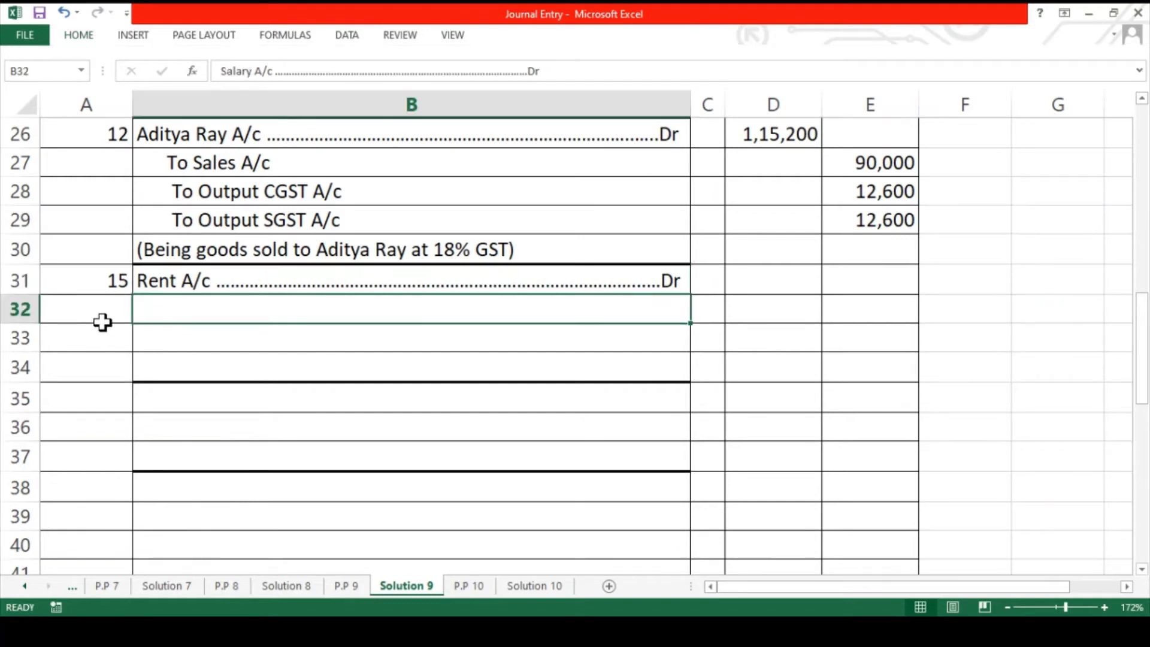
key(Down)
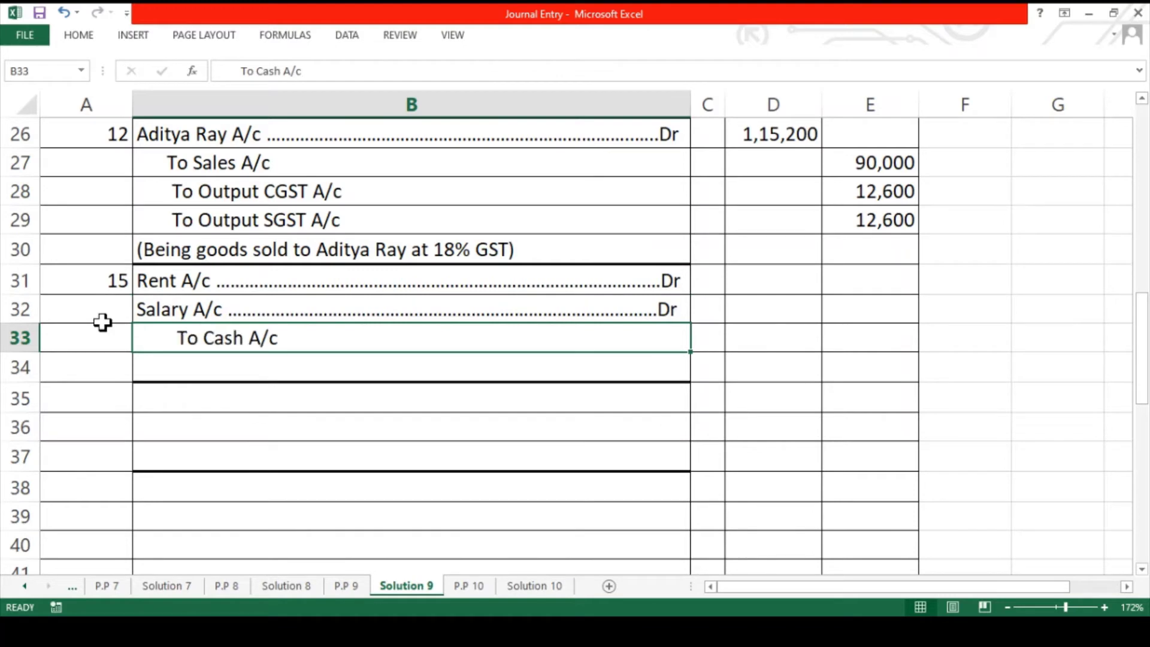
- Reveal the April 15 amounts: debits of 5,000 in D31 and 8,000 in D32, and the 13,000 cash credit in E33
key(Up)
key(Up)
key(Right)
key(Right)
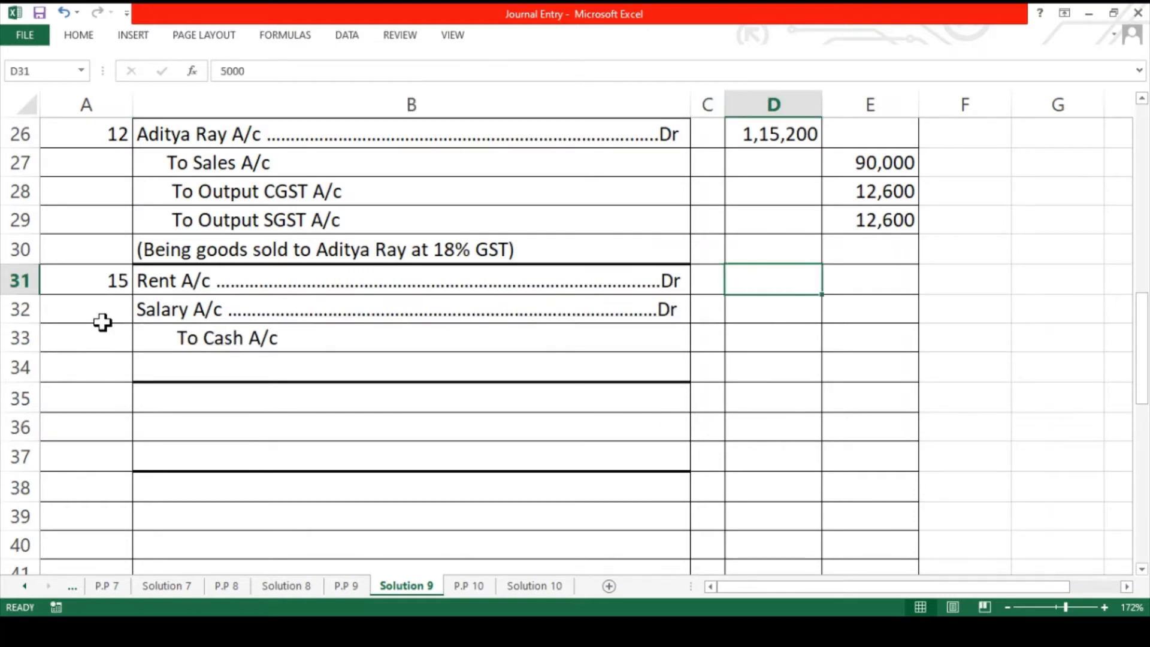
key(Down)
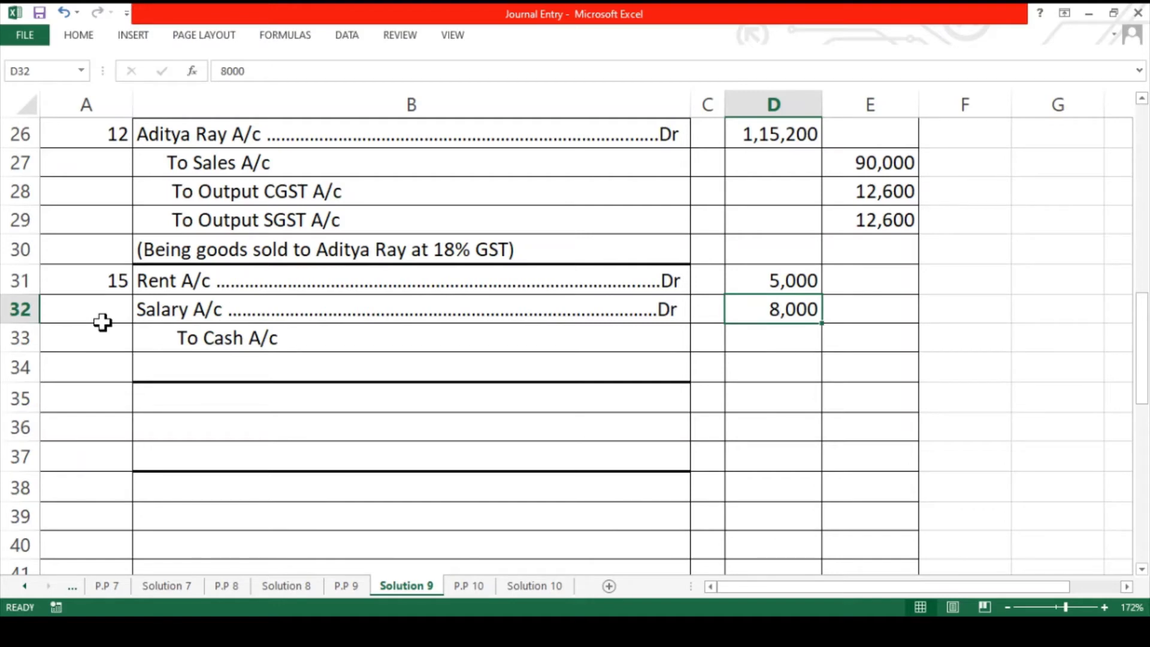
key(Right)
key(Down)
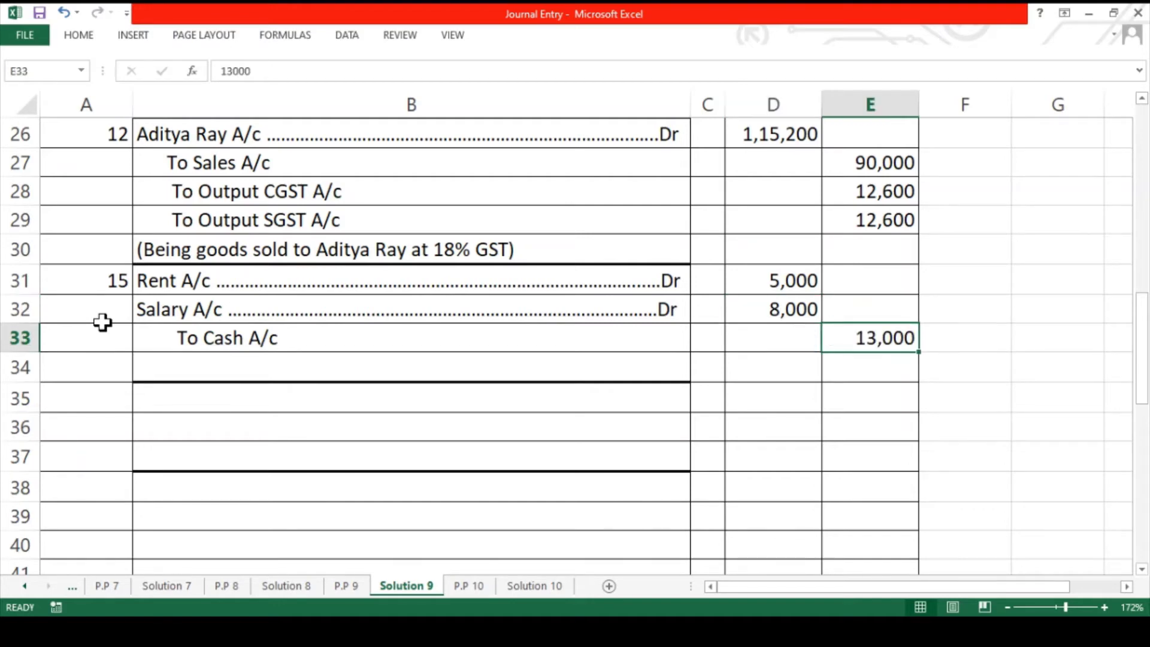
- Reveal the narration "(Being Rent and Salary Paid)" in B34 and the next transaction date, 17, in A35
key(Left)
key(Left)
key(Left)
key(Down)
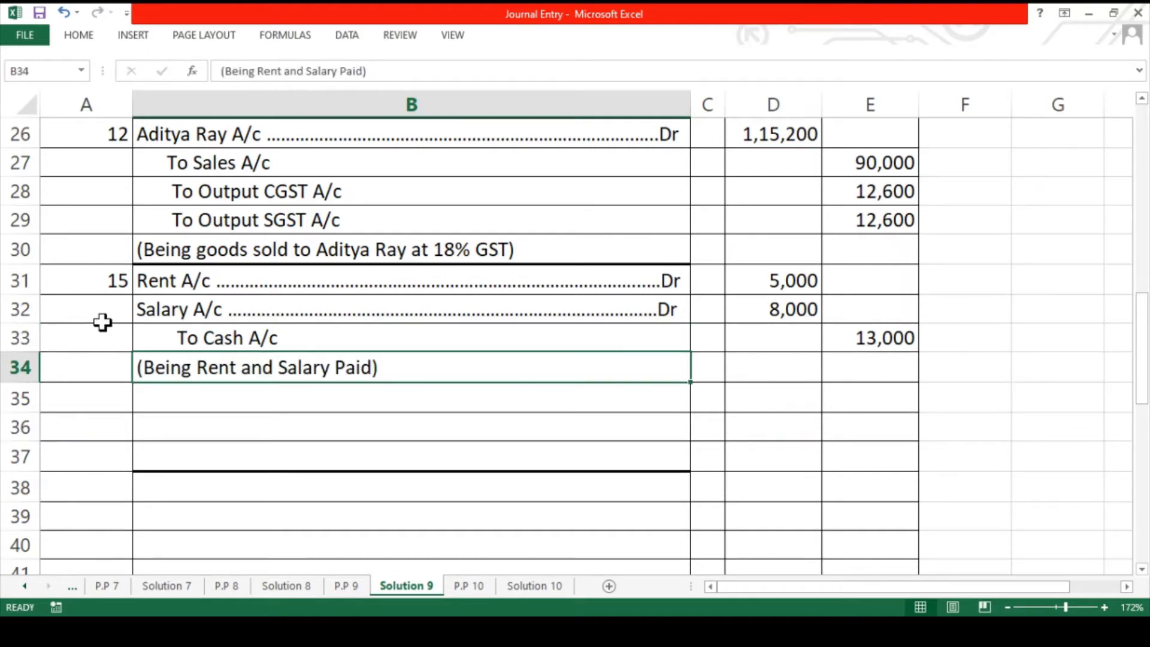
key(Left)
key(Down)
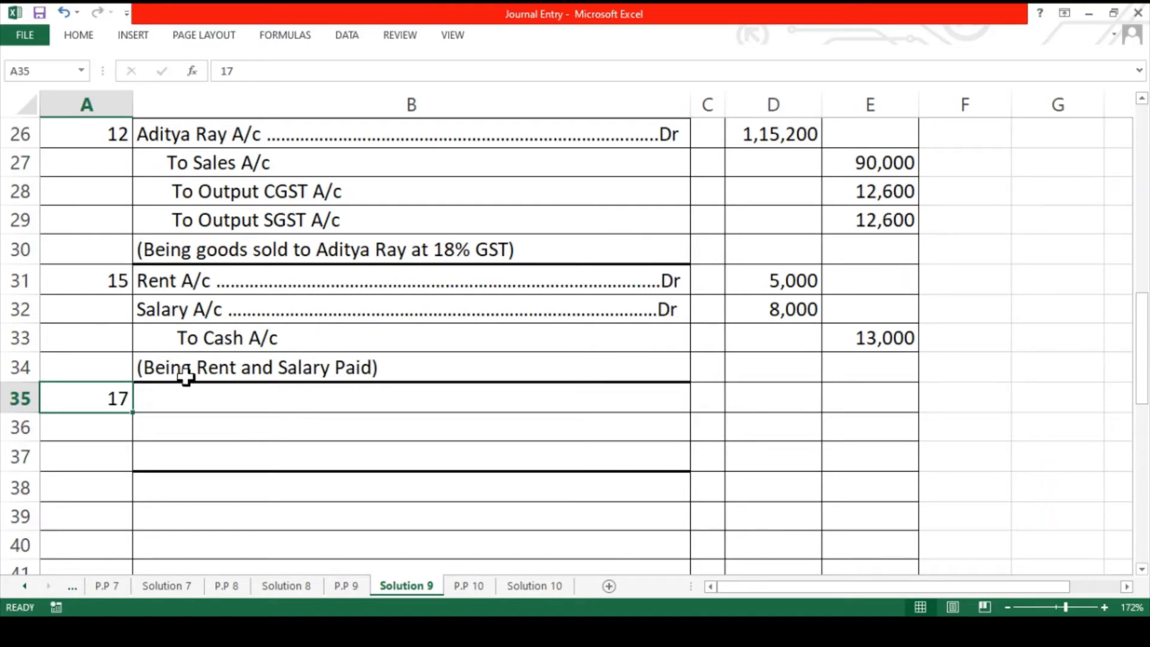
- On P.P 9, colour "Proprietor's house Rent" red in the April 17 transaction in B13
click(346, 586)
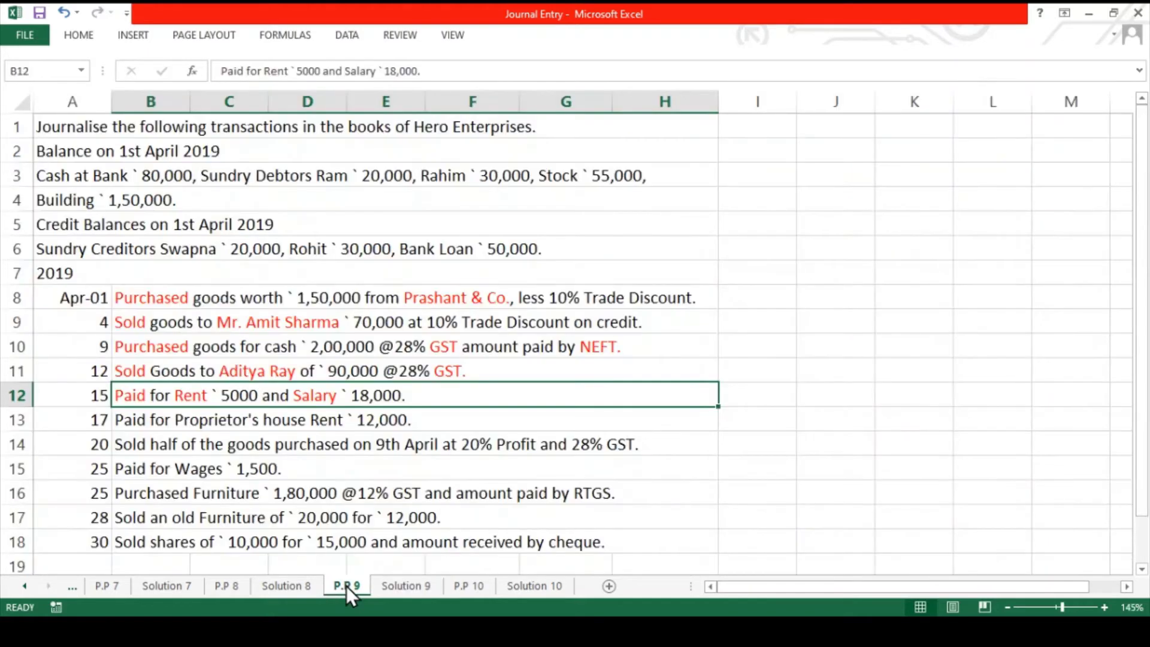
click(178, 422)
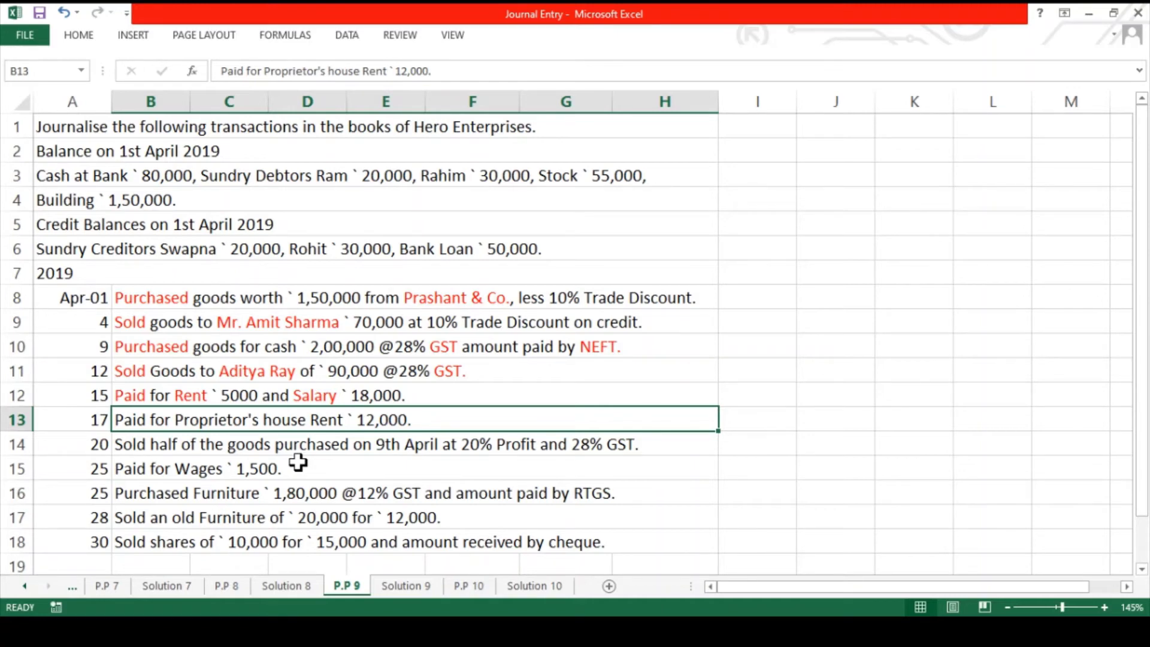
double_click(282, 419)
drag(343, 419, 178, 419)
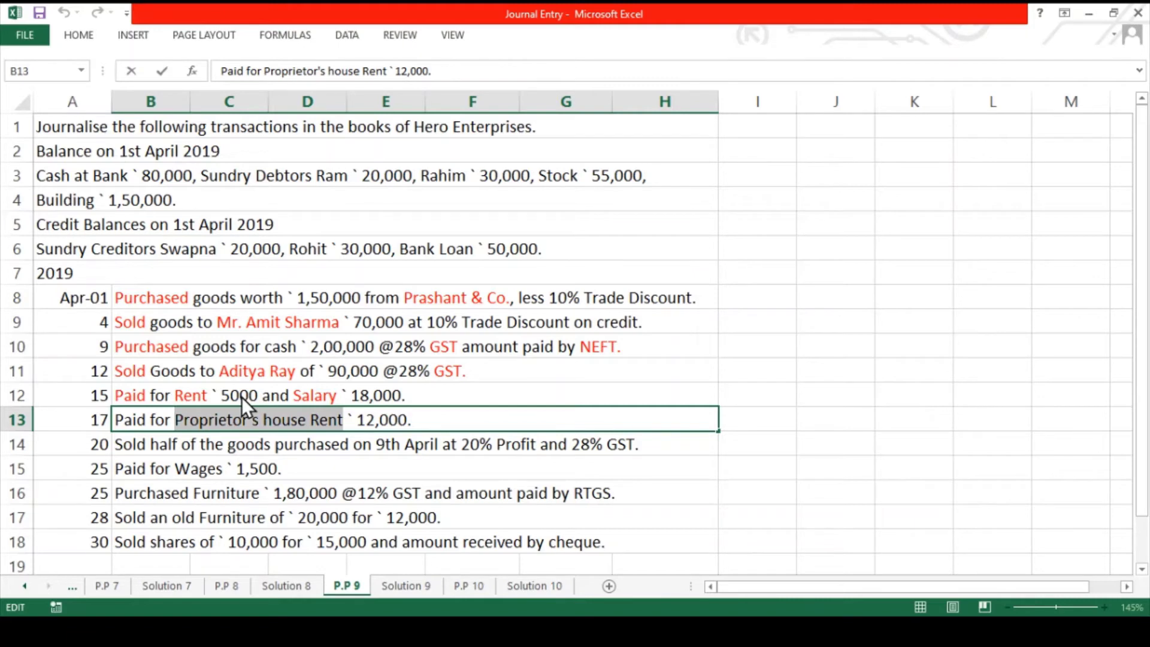
key(alt+h)
key(f)
key(c)
key(Return)
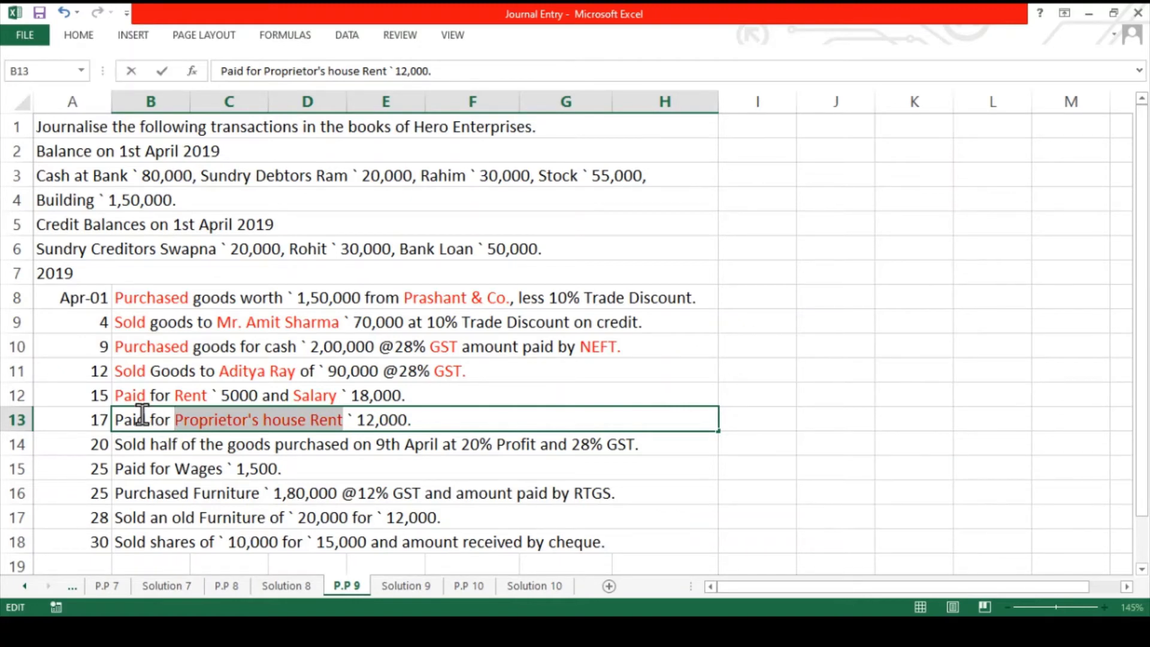
- Colour "Paid" red in the April 17 transaction in B13 and finish editing the cell
drag(144, 417, 117, 415)
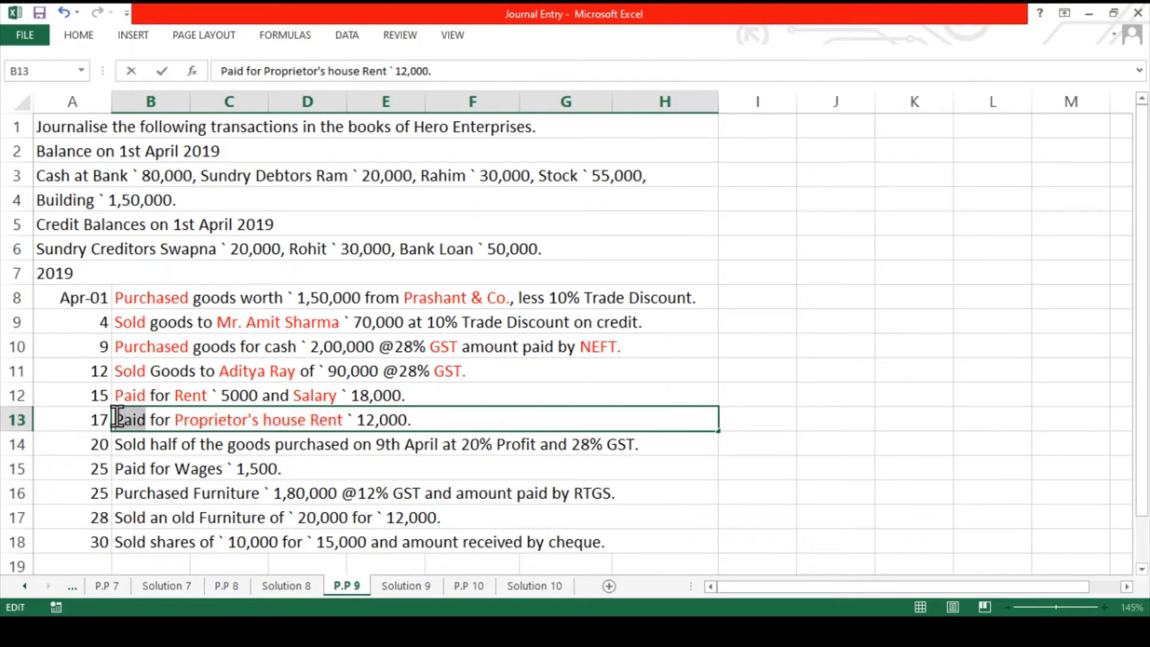
click(166, 399)
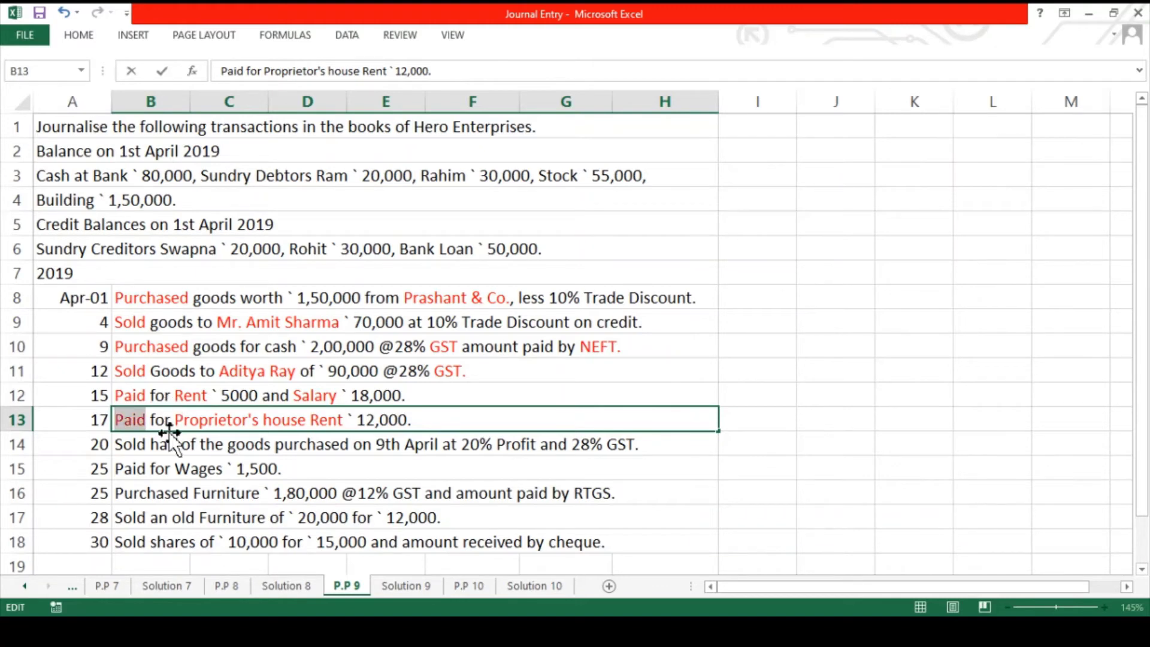
click(168, 440)
click(170, 421)
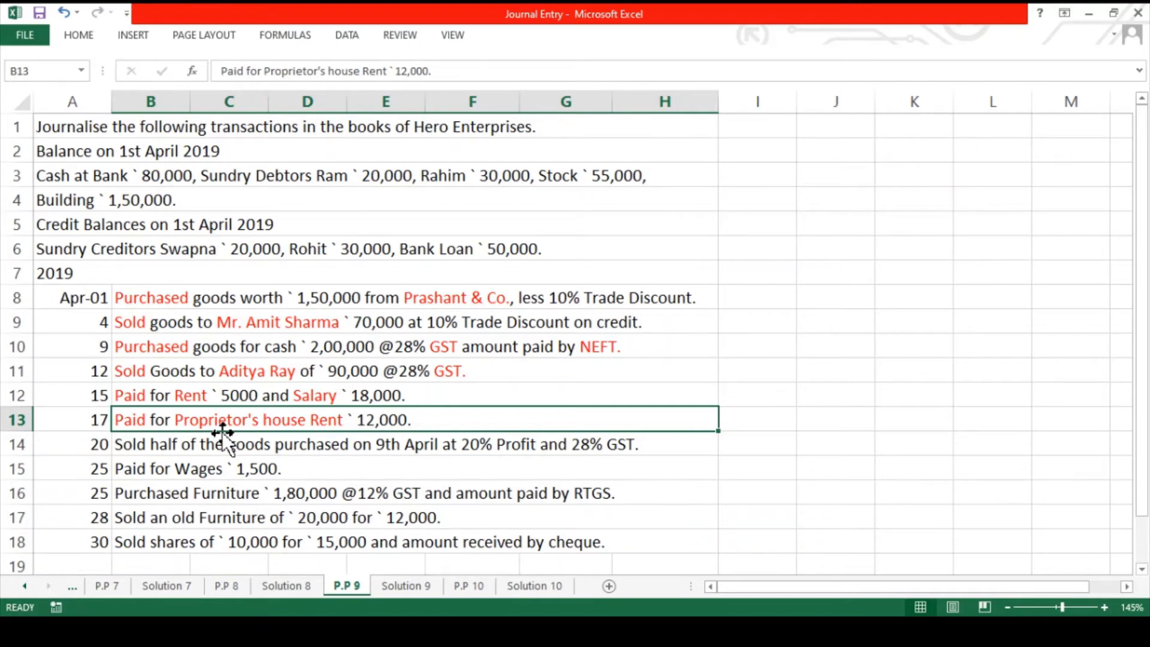
- On Solution 9, reveal the Drawings A/c debit line in B35 and the To Cash A/c line in B36 for April 17
click(409, 587)
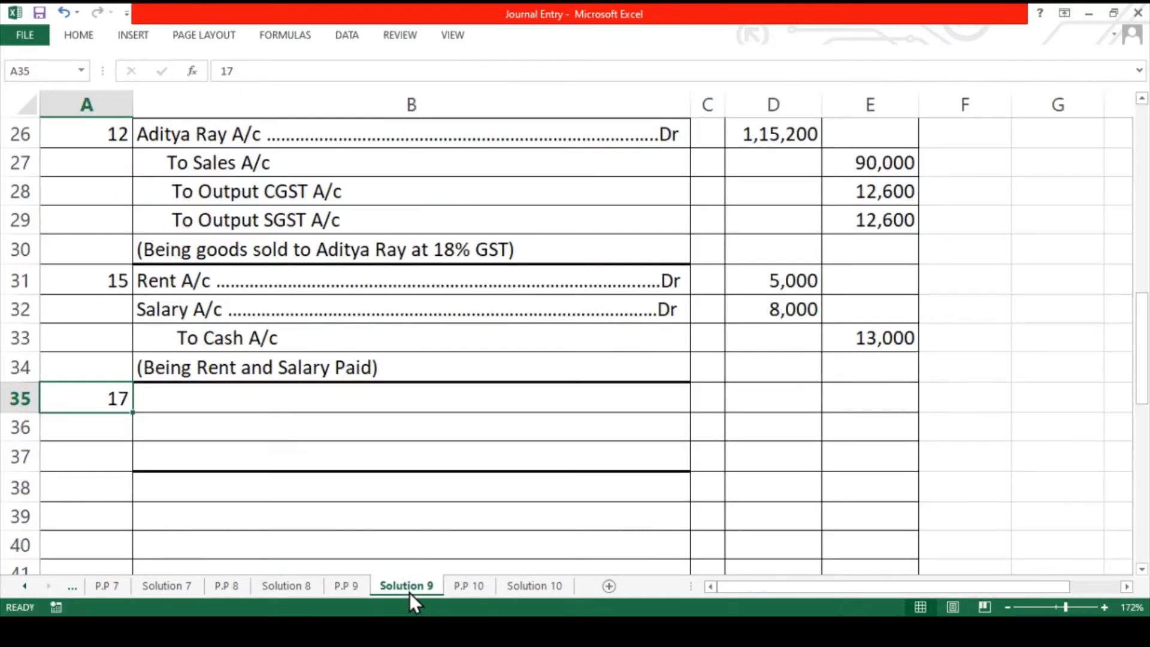
click(270, 405)
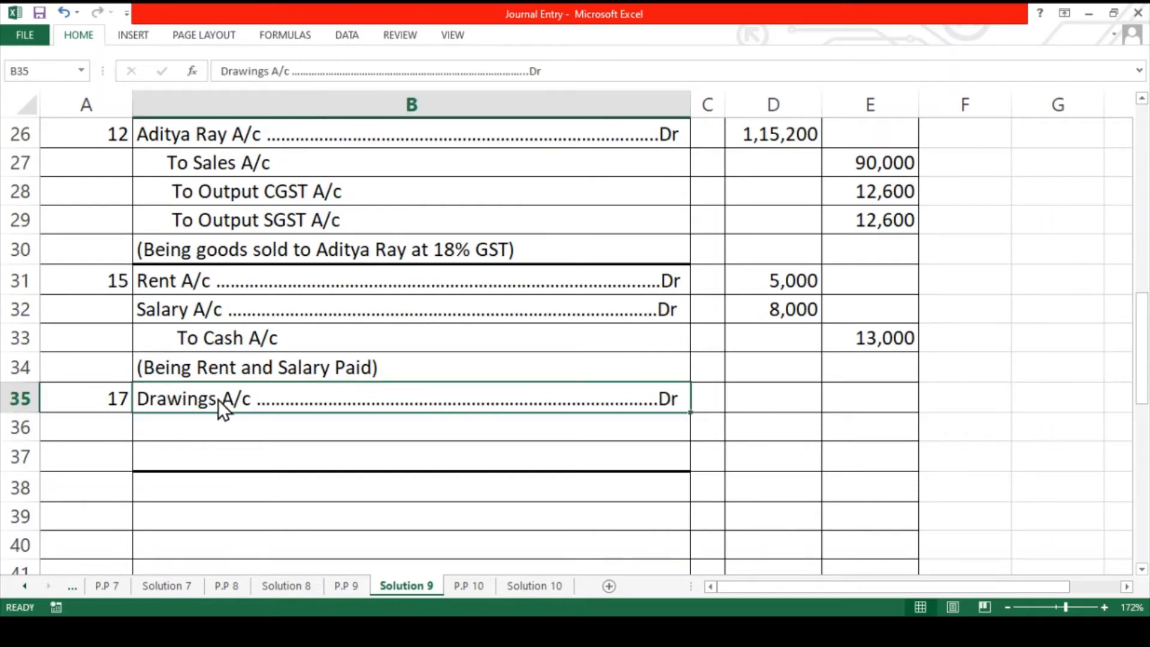
click(216, 422)
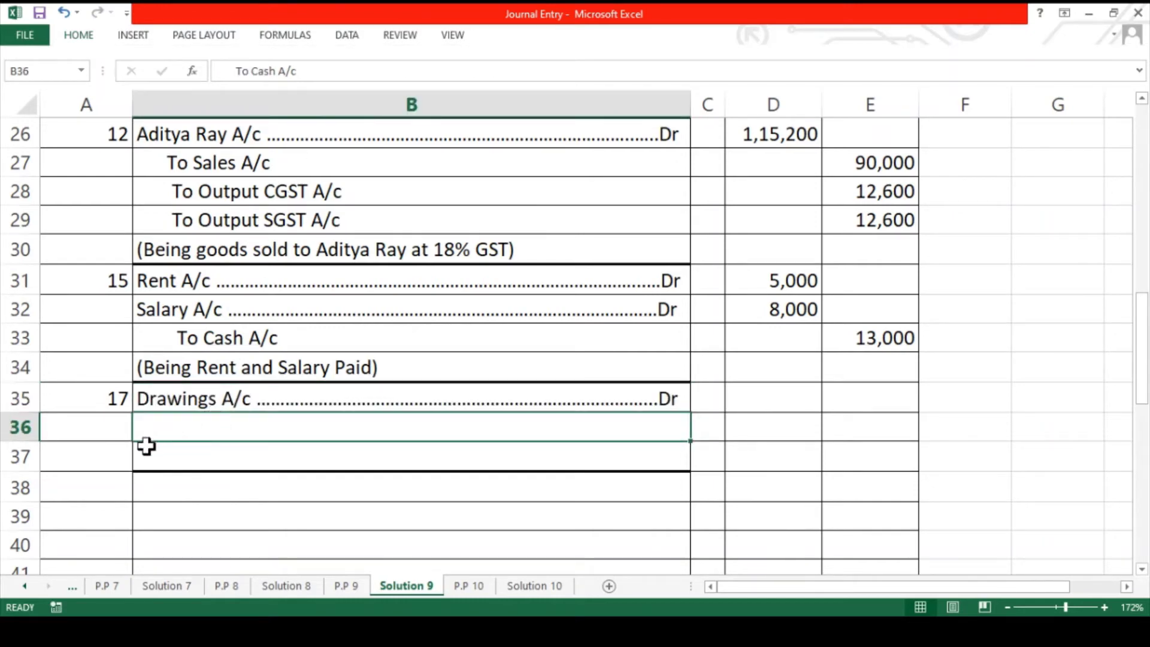
key(Up)
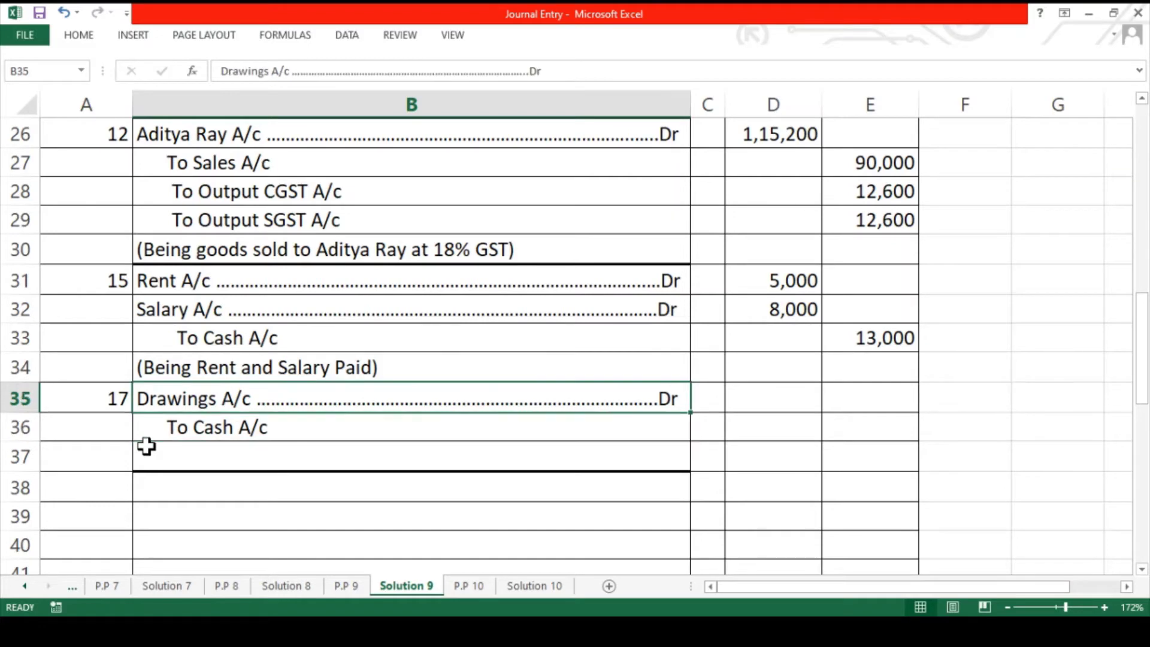
- Reveal the April 17 amounts of 12,000 in D35 for the Drawings debit and 12,000 in E36 for the Cash credit
key(Right)
key(Right)
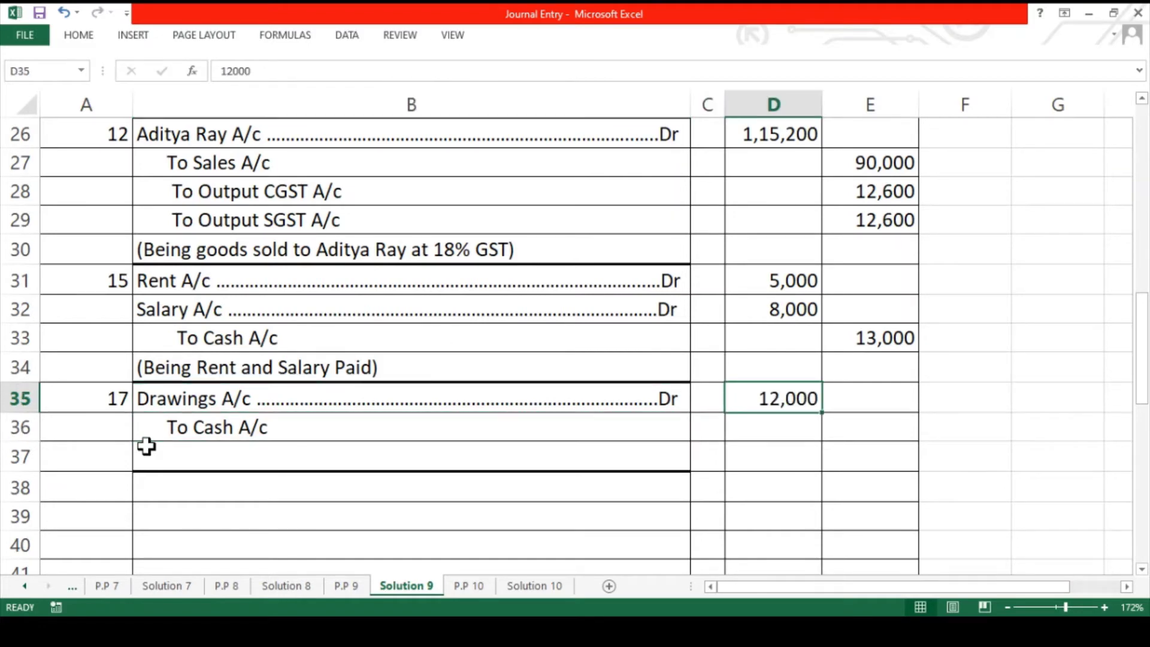
key(Down)
key(Right)
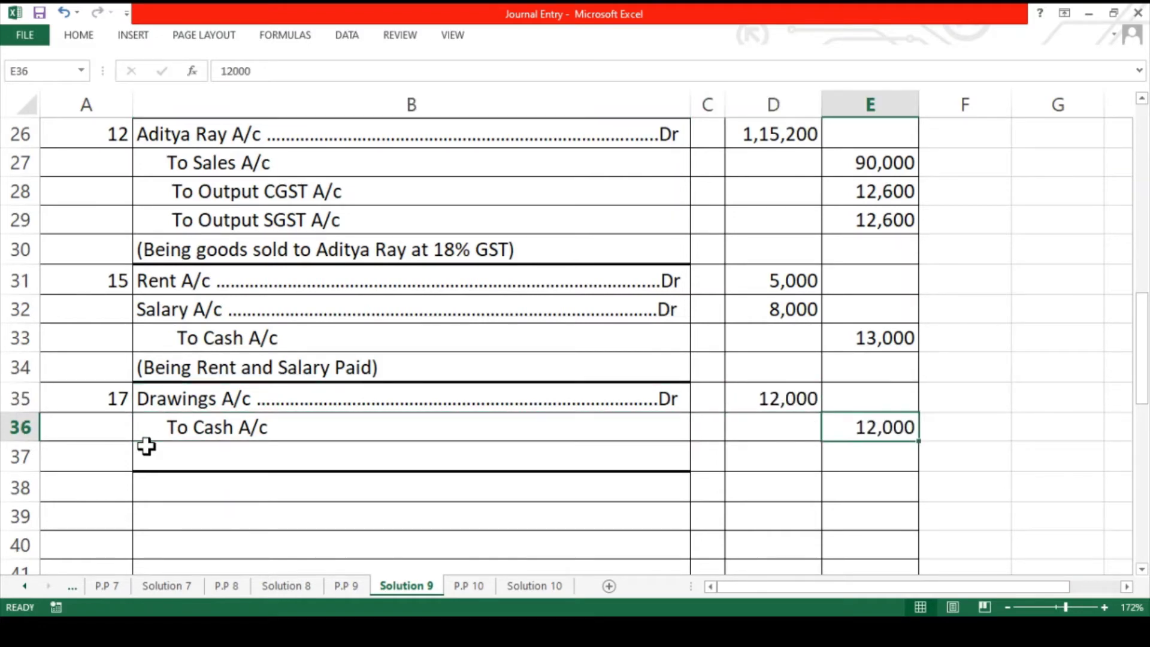
- Reveal the April 17 narration about the proprietor's house rent in B37 and the date 20 in A38
key(Left)
key(Left)
key(Left)
key(Down)
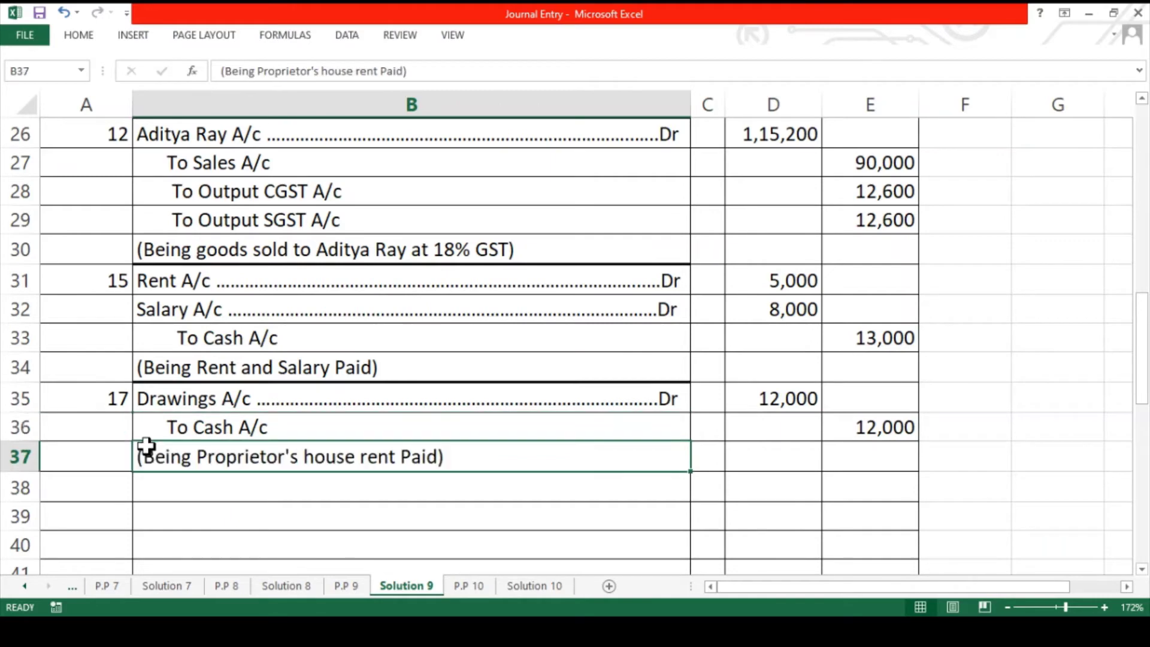
scroll(43, 422, down, 1)
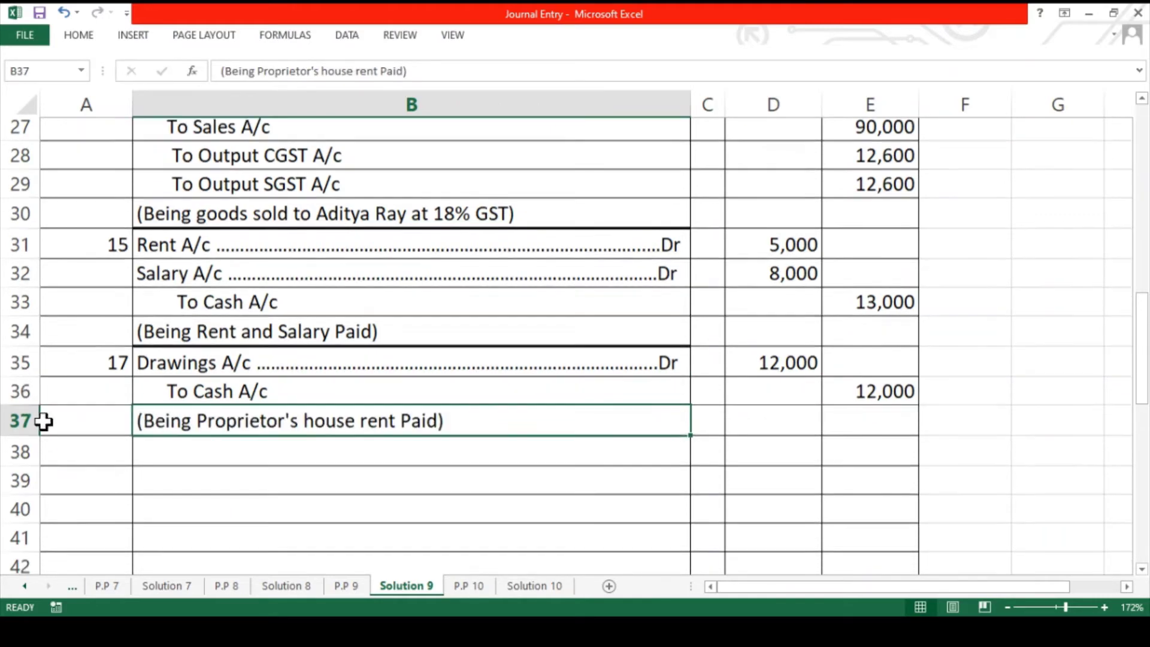
click(95, 387)
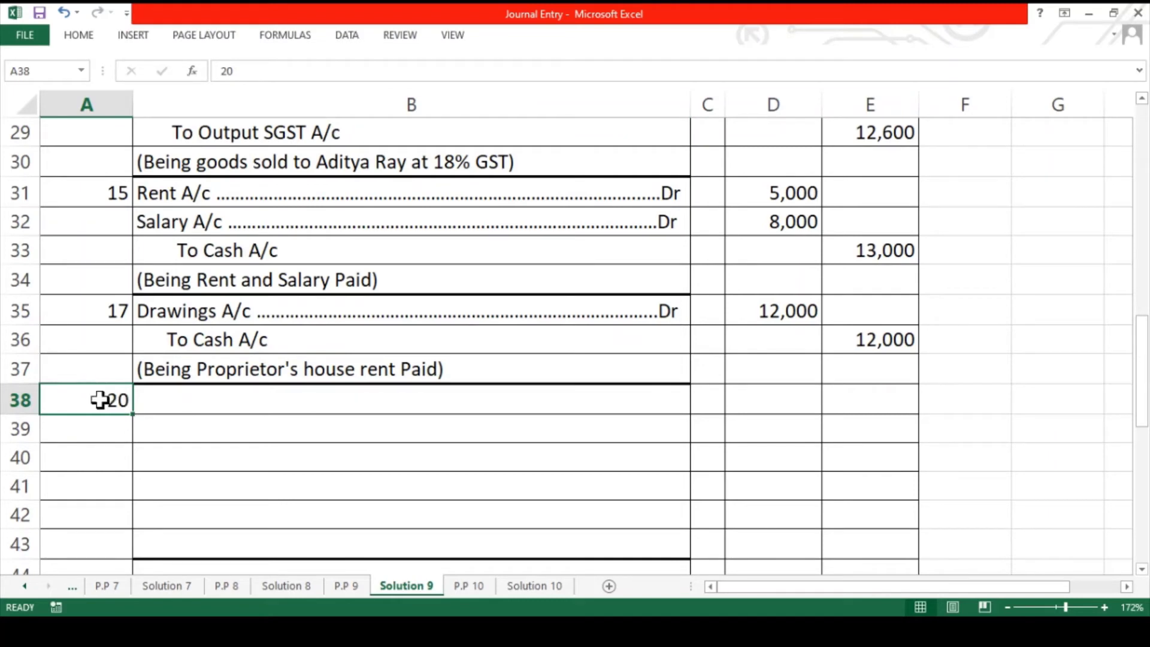
- On P.P 9, review the April 20 sale in B14, mark "9th April", and compare it with the purchase in B10
click(354, 587)
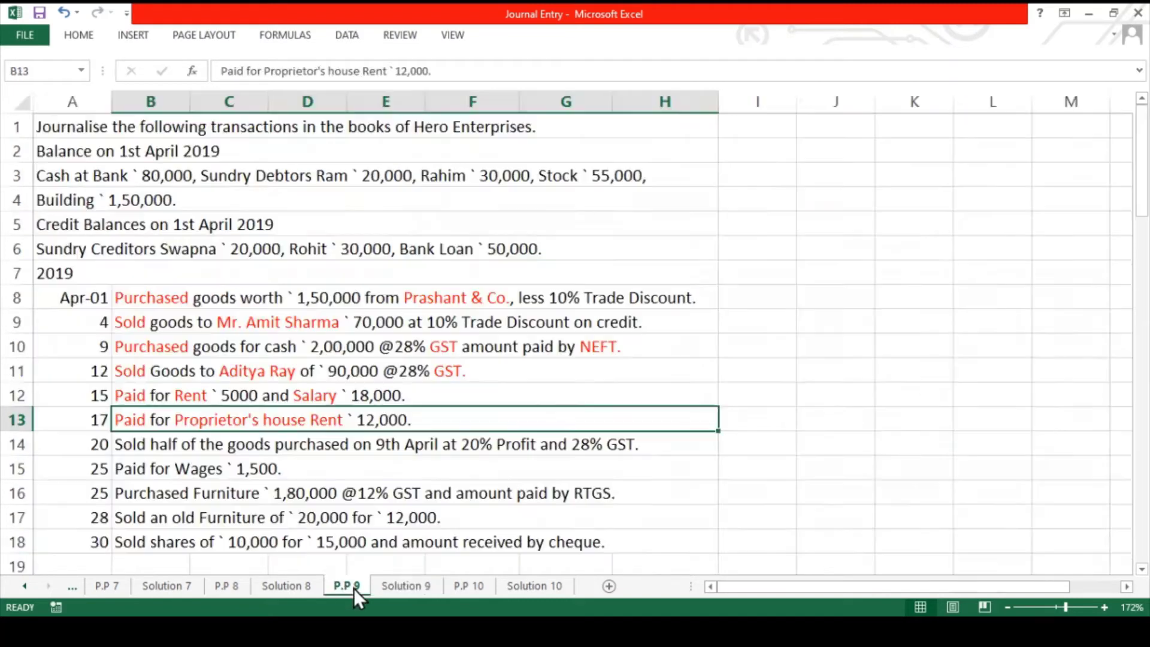
click(198, 443)
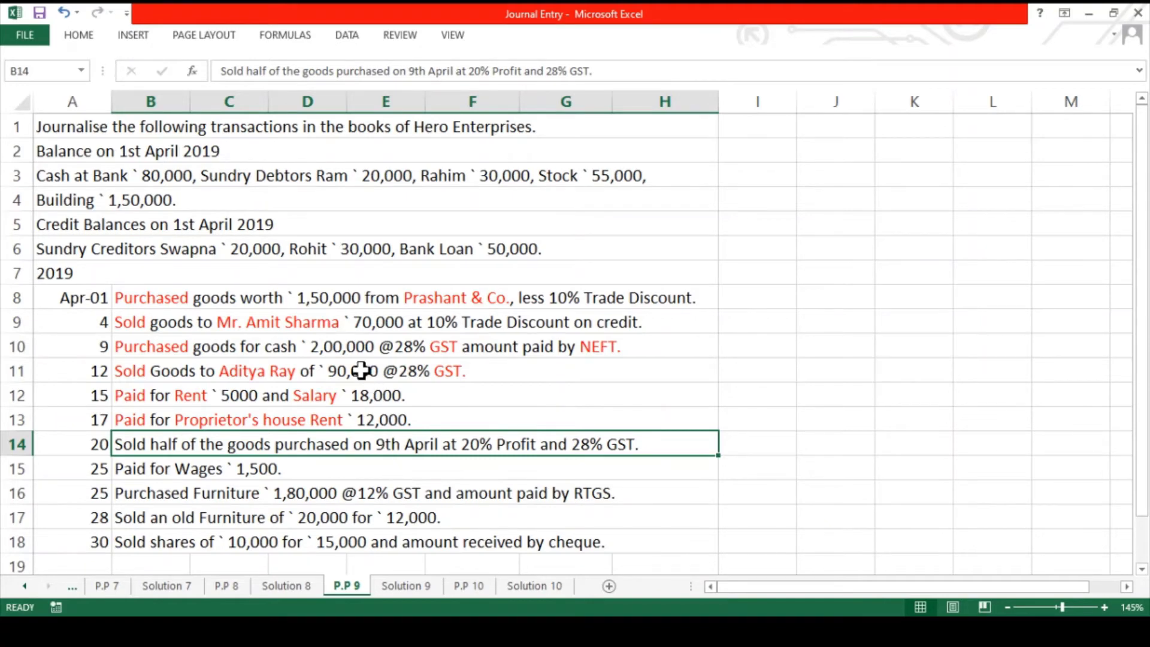
double_click(379, 444)
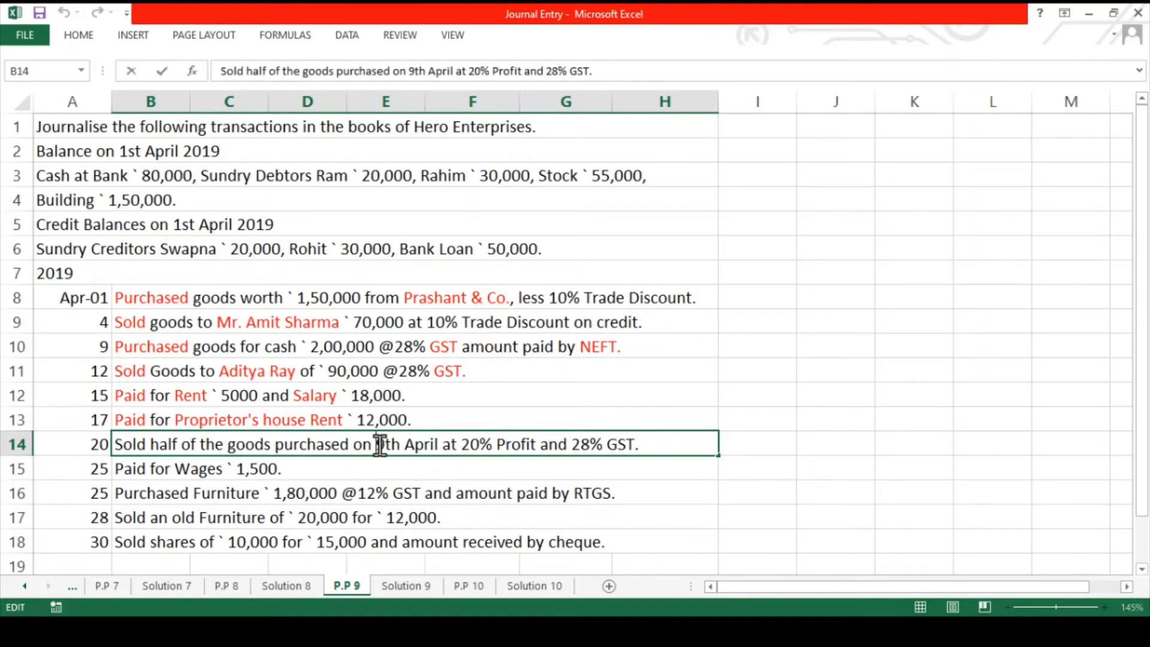
drag(376, 444, 439, 446)
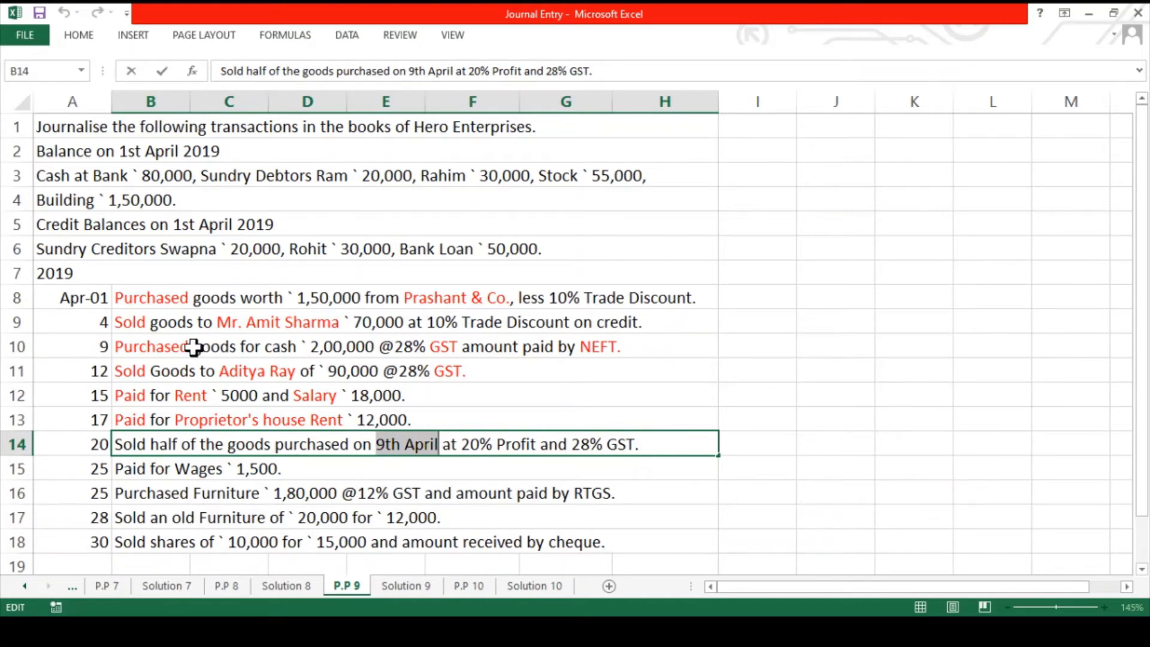
click(234, 345)
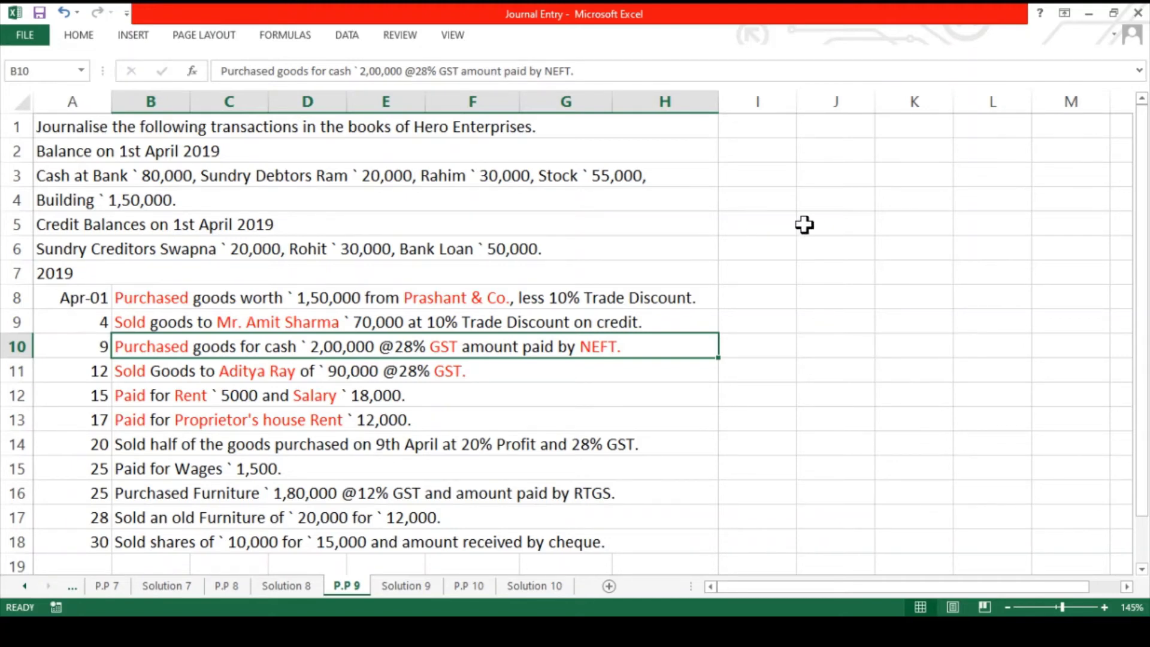
- Enter 100000 in J7 as half the cost of the goods purchased on April 9
click(823, 268)
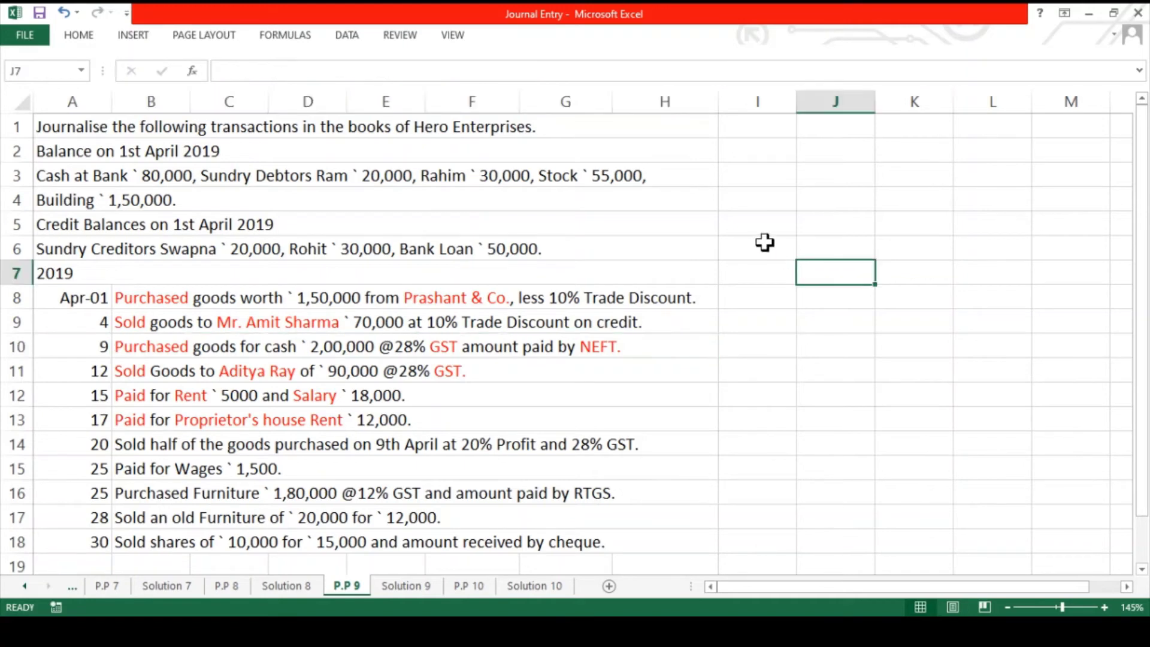
text(100000)
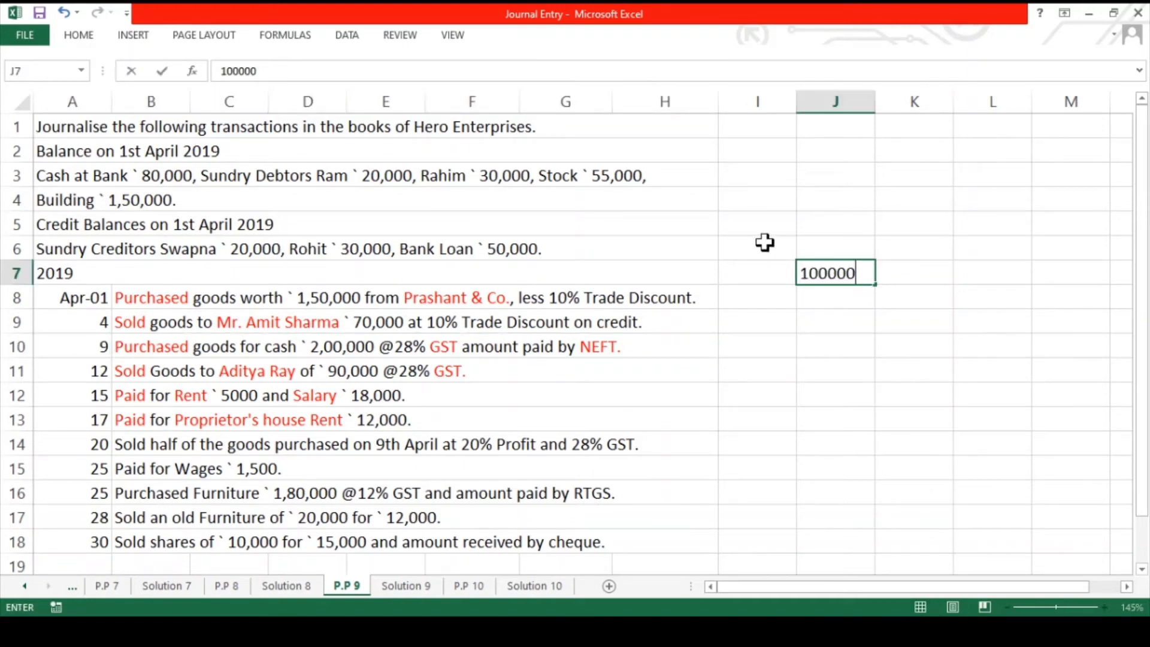
key(Return)
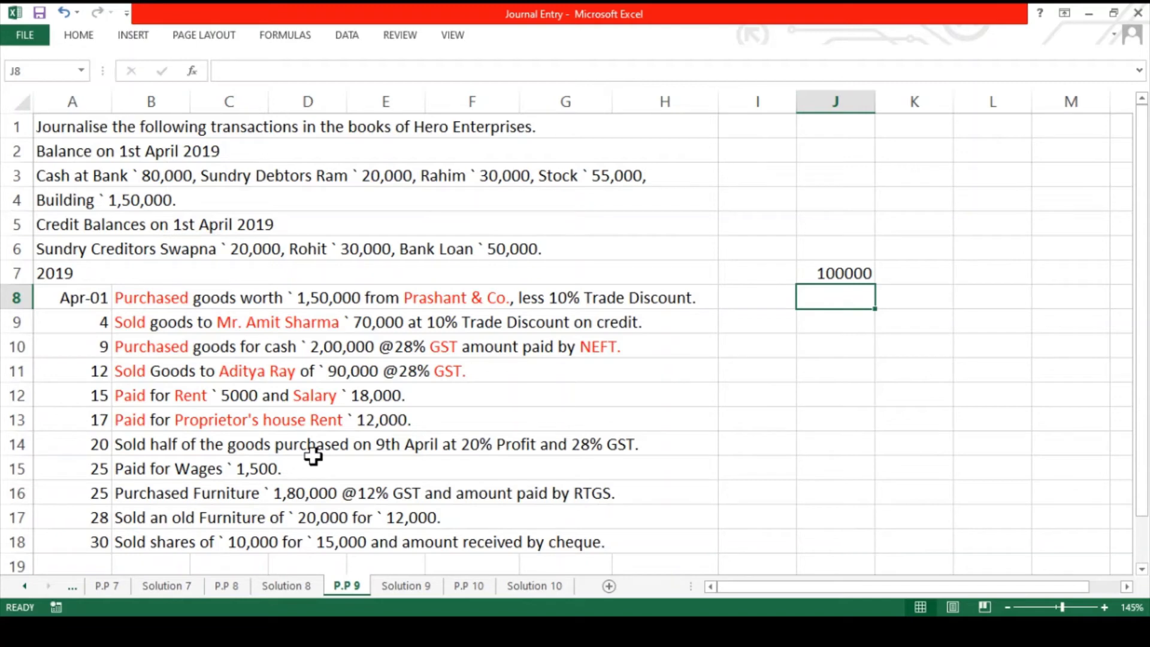
- Try adding the 20% profit to the cost in J8 with the formula +J7+20%, and undo the entry
text(+)
key(Up)
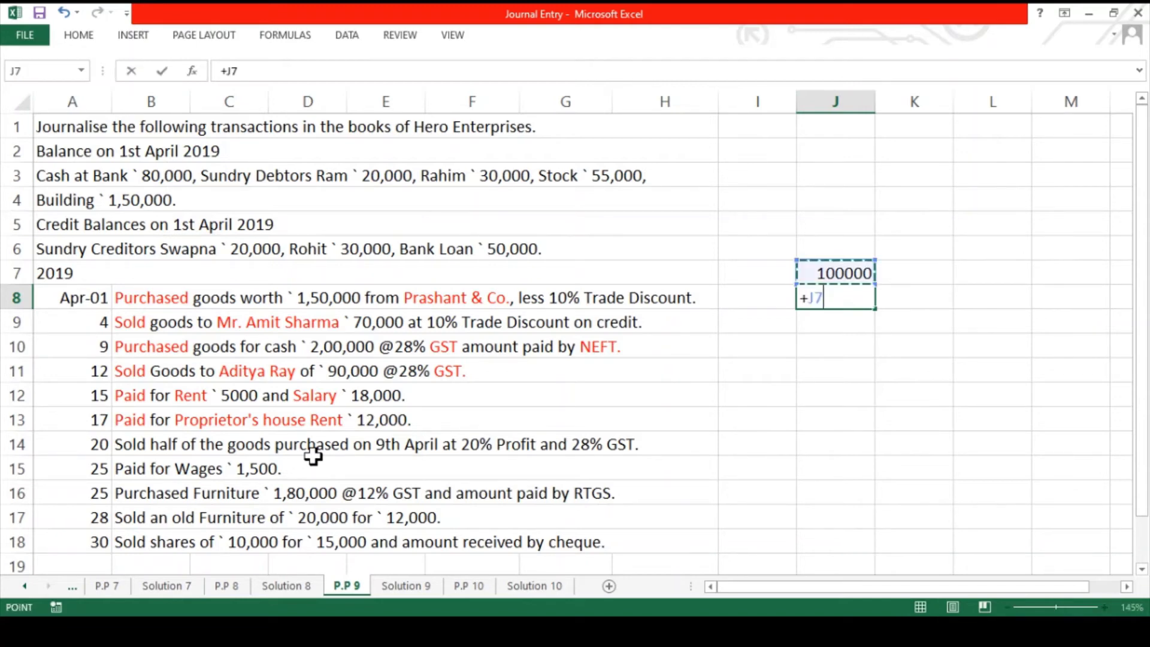
text(*20)
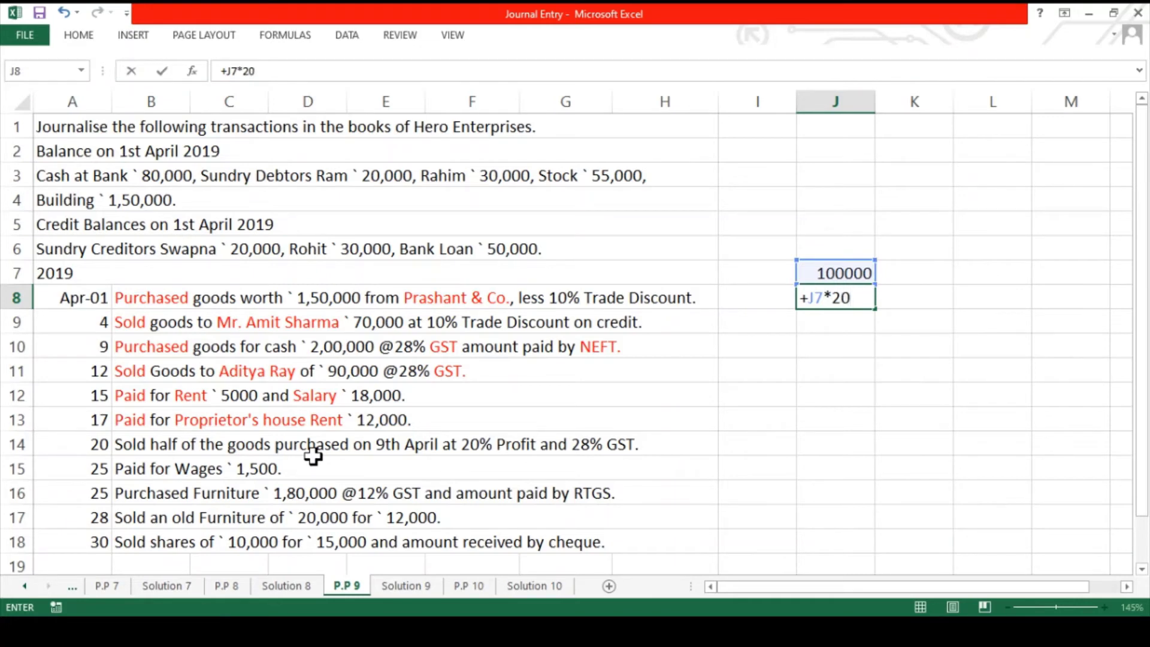
key(BackSpace)
key(BackSpace)
key(BackSpace)
text(+20)
text(%)
key(Return)
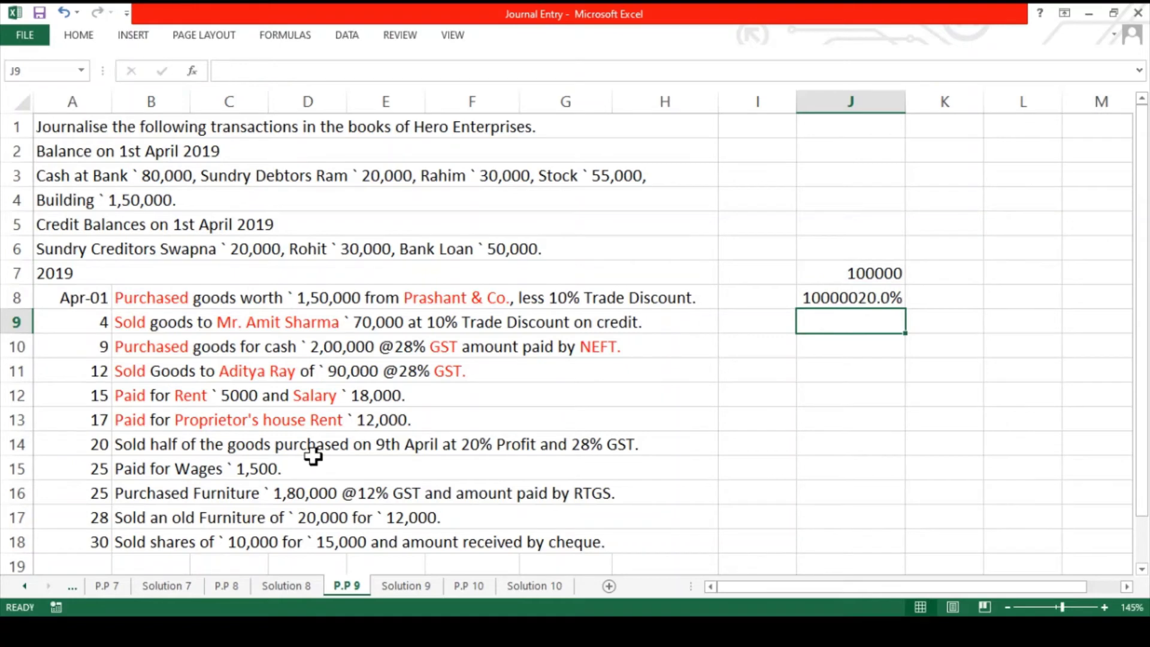
key(Up)
key(ctrl+z)
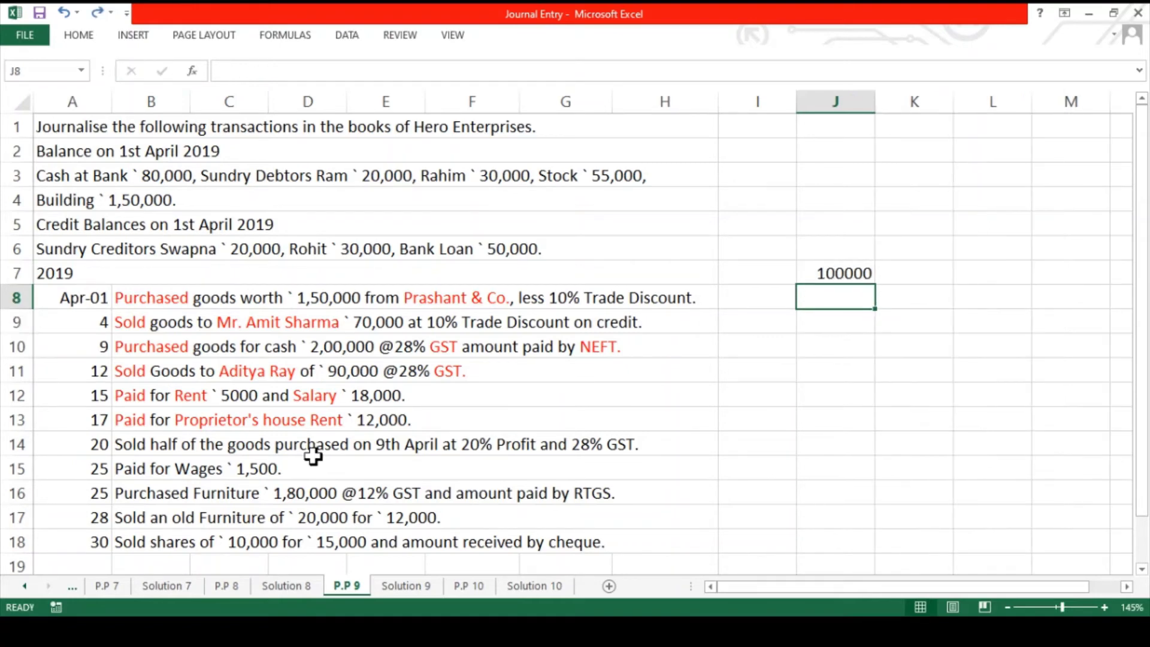
- Calculate the 20% profit on the cost in K7 with the formula +J7*20%
key(Up)
key(Right)
text(+)
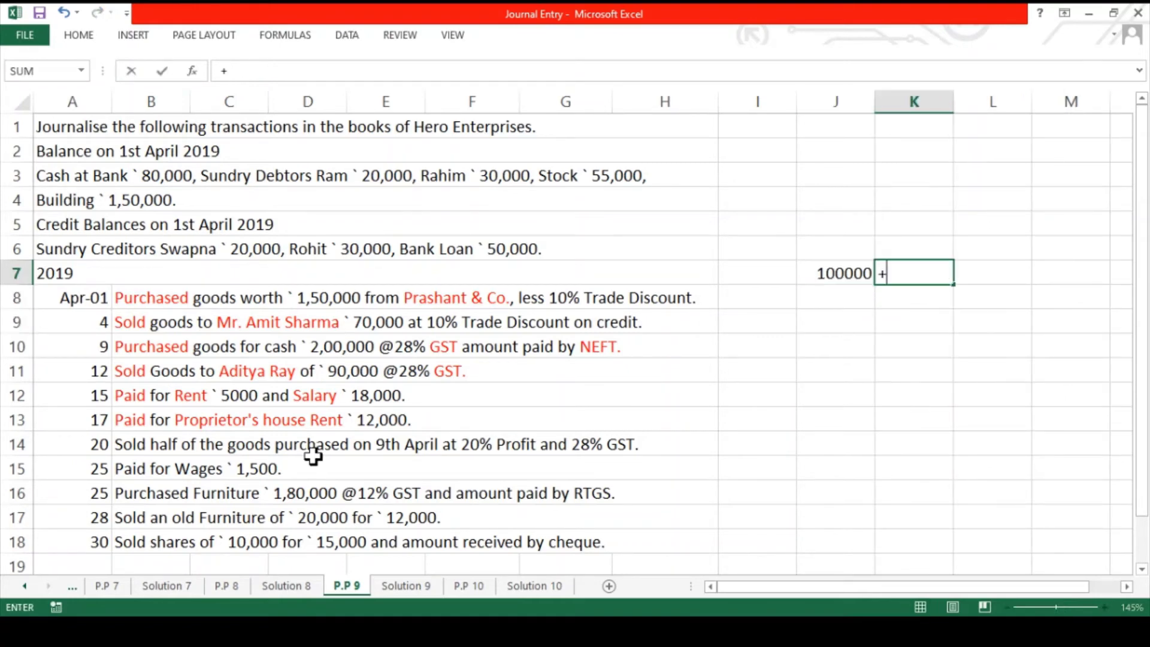
key(Left)
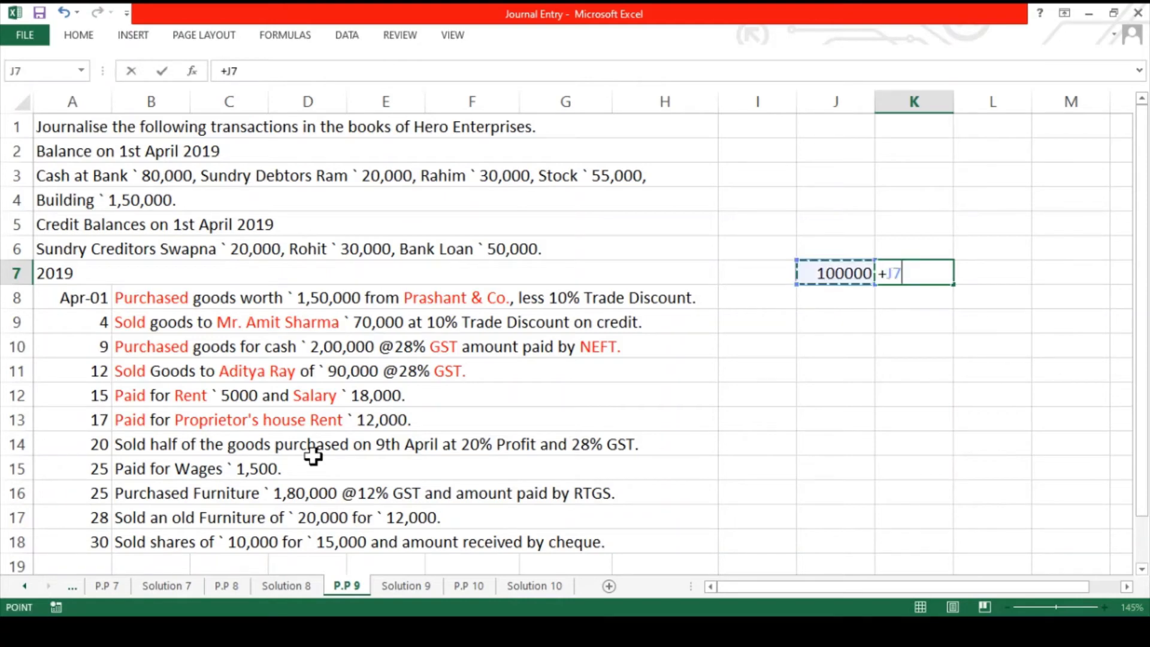
text(*20)
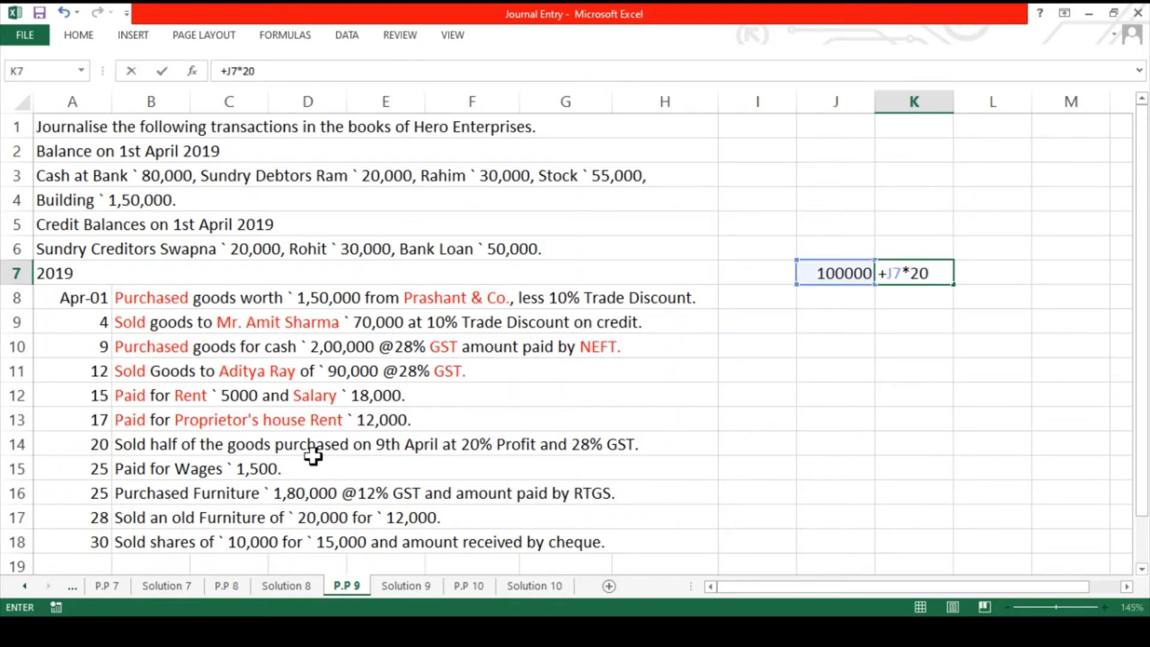
text(%)
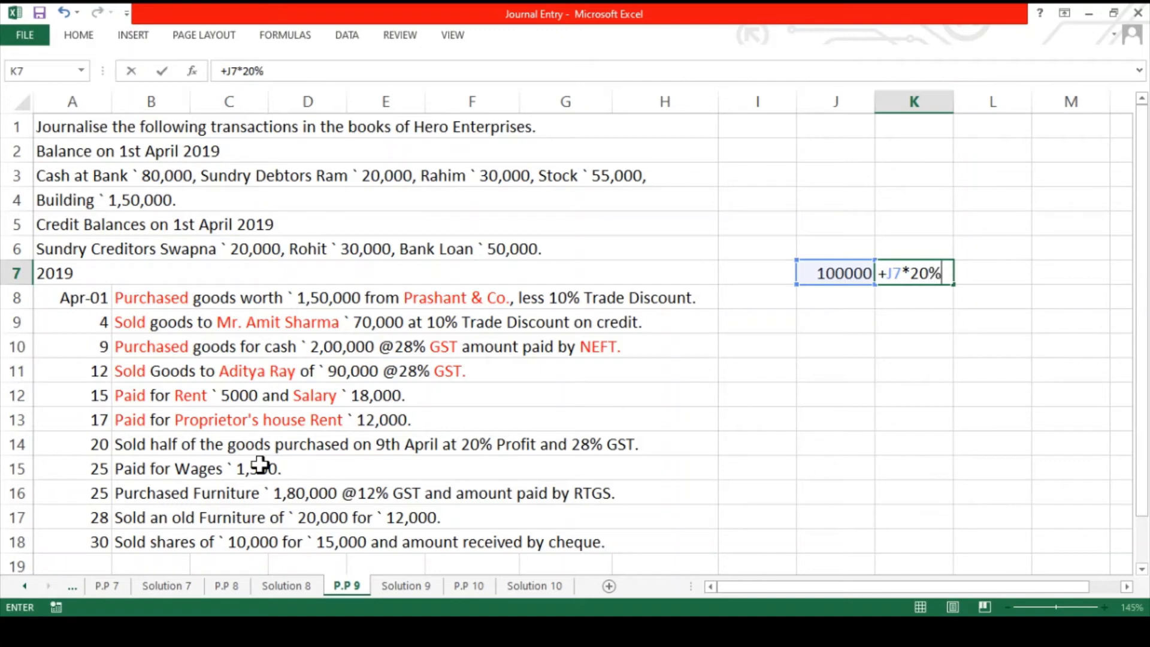
key(Return)
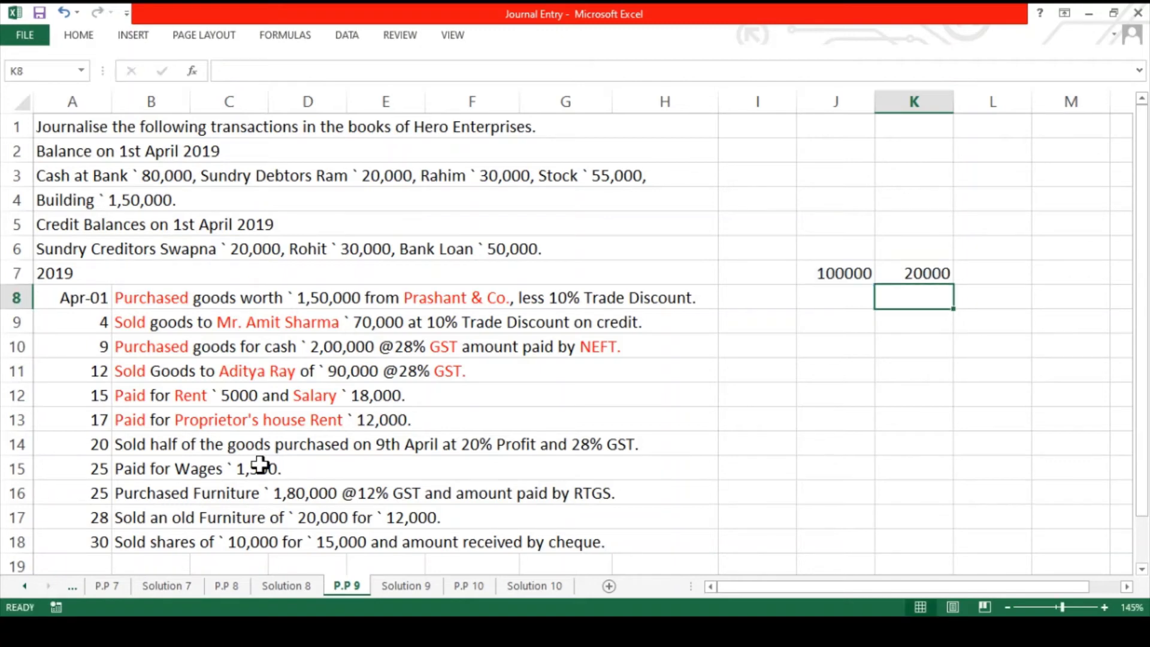
- Add cost and profit in L7 with the formula +J7+K7 and fill the cell yellow
key(Up)
key(Right)
text(+)
key(Left)
key(Left)
text(+)
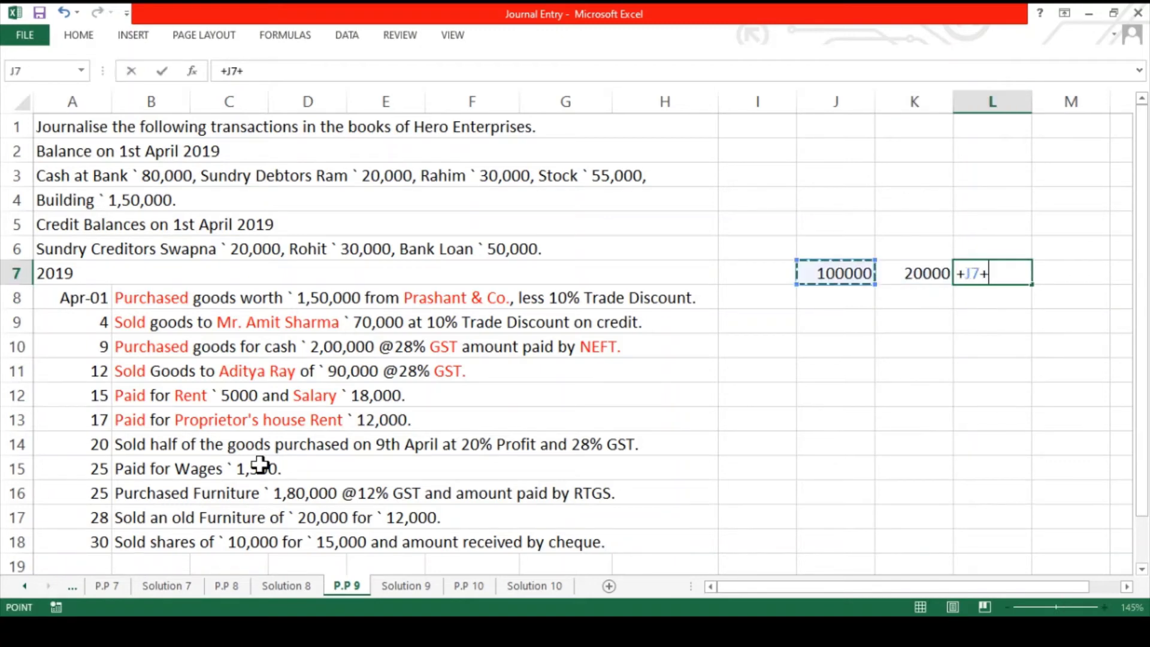
key(Left)
key(Return)
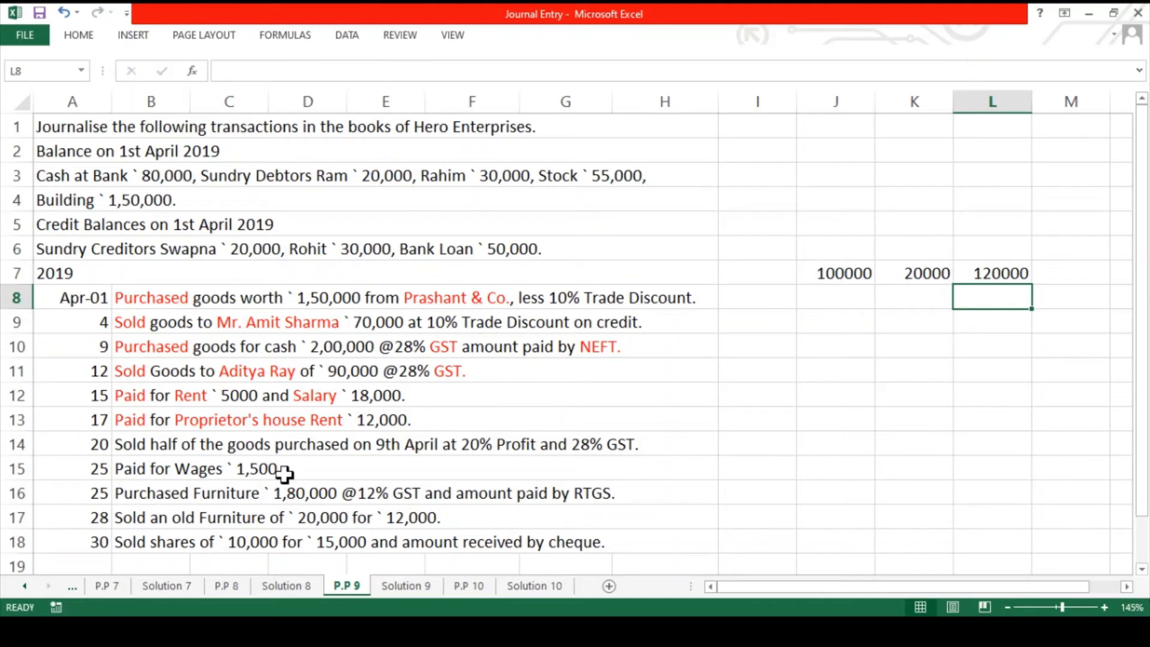
key(Up)
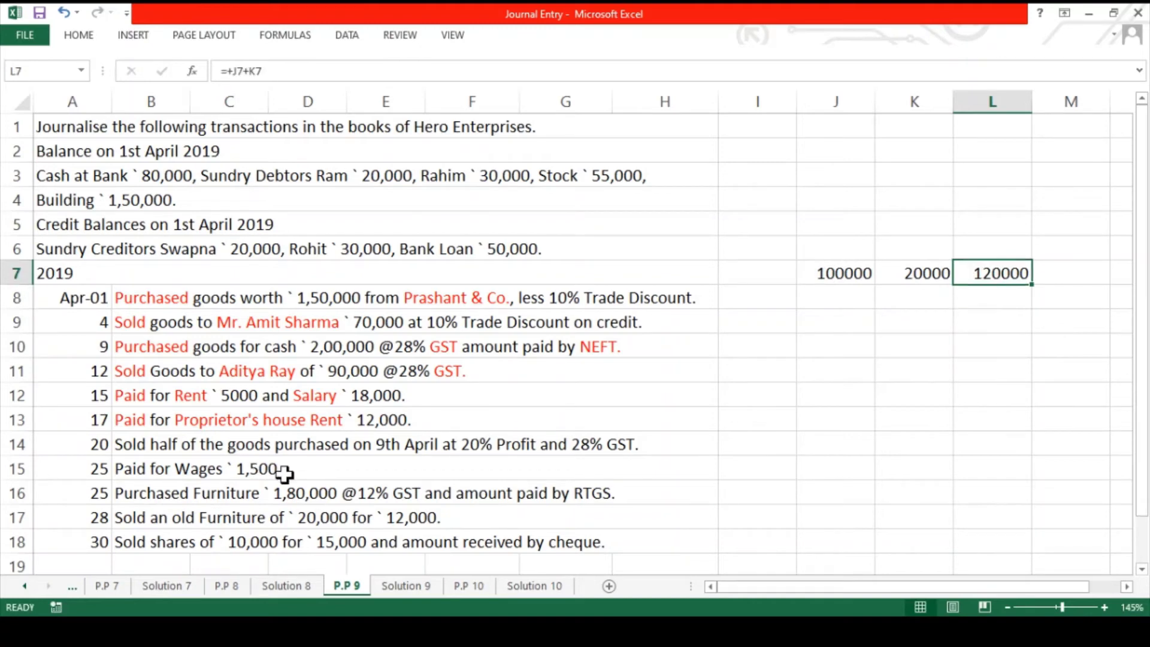
click(81, 30)
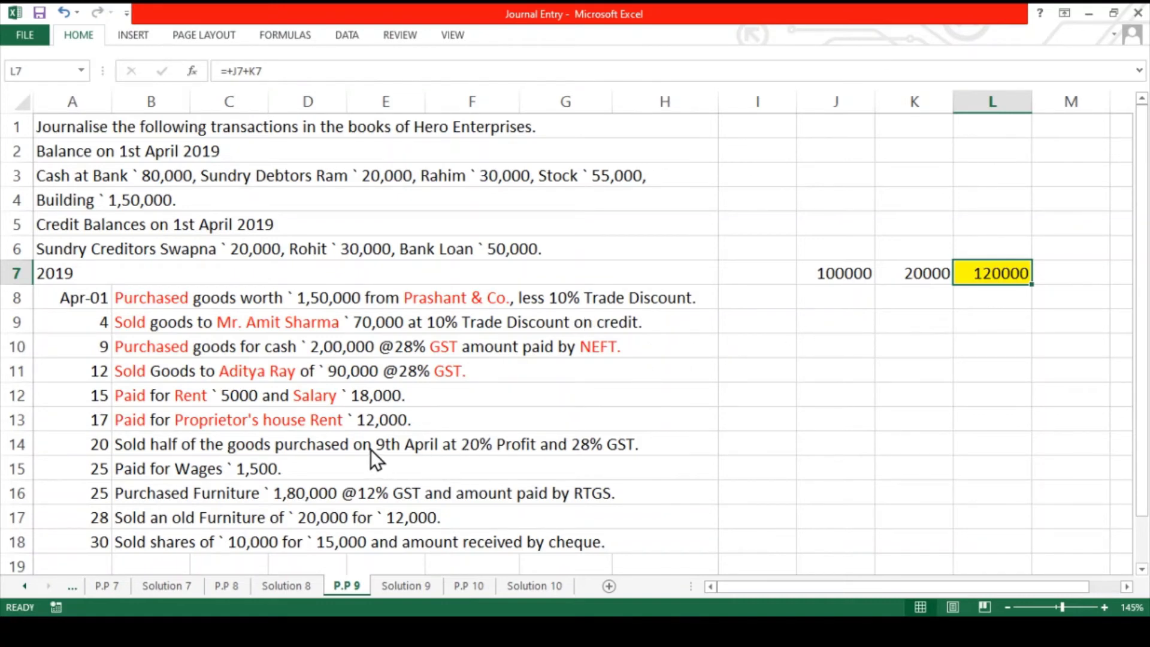
- Mark "Sold half of the goods purchased on 9th April at 20% Profit" in B14 to review the sale terms
click(300, 447)
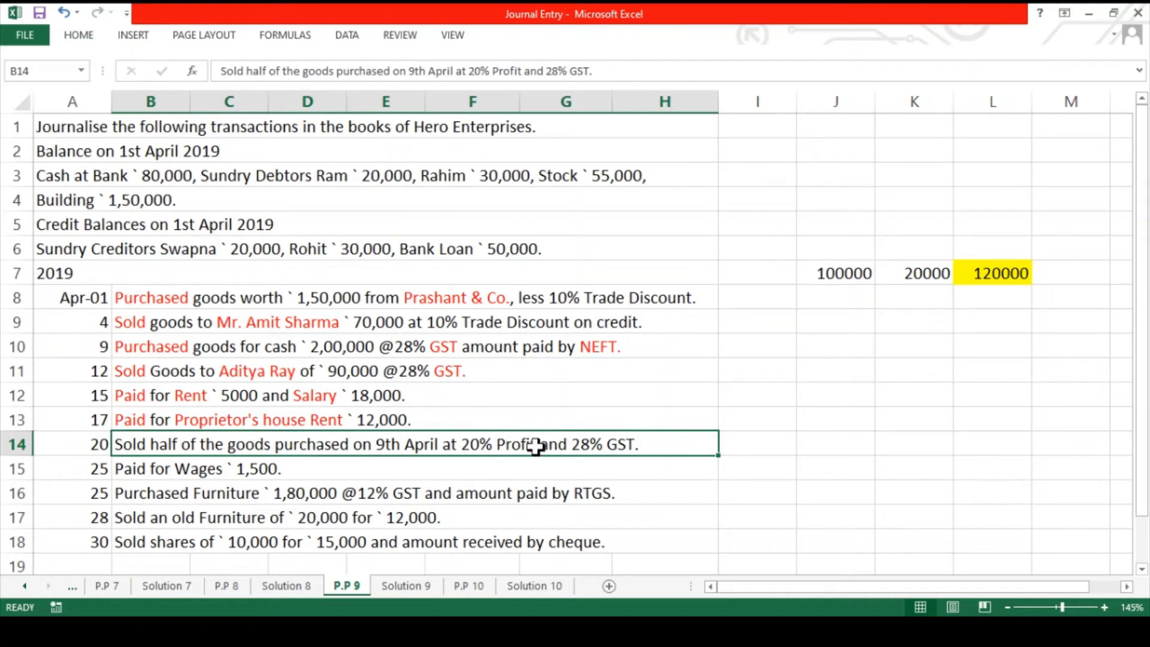
double_click(518, 444)
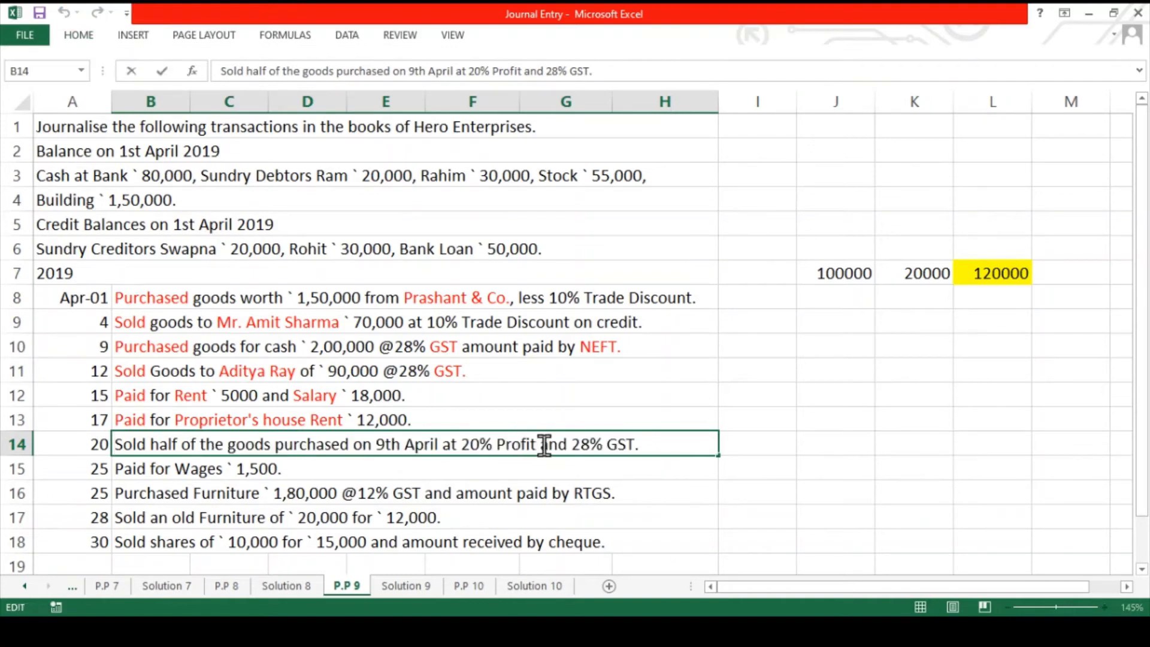
drag(540, 444, 67, 443)
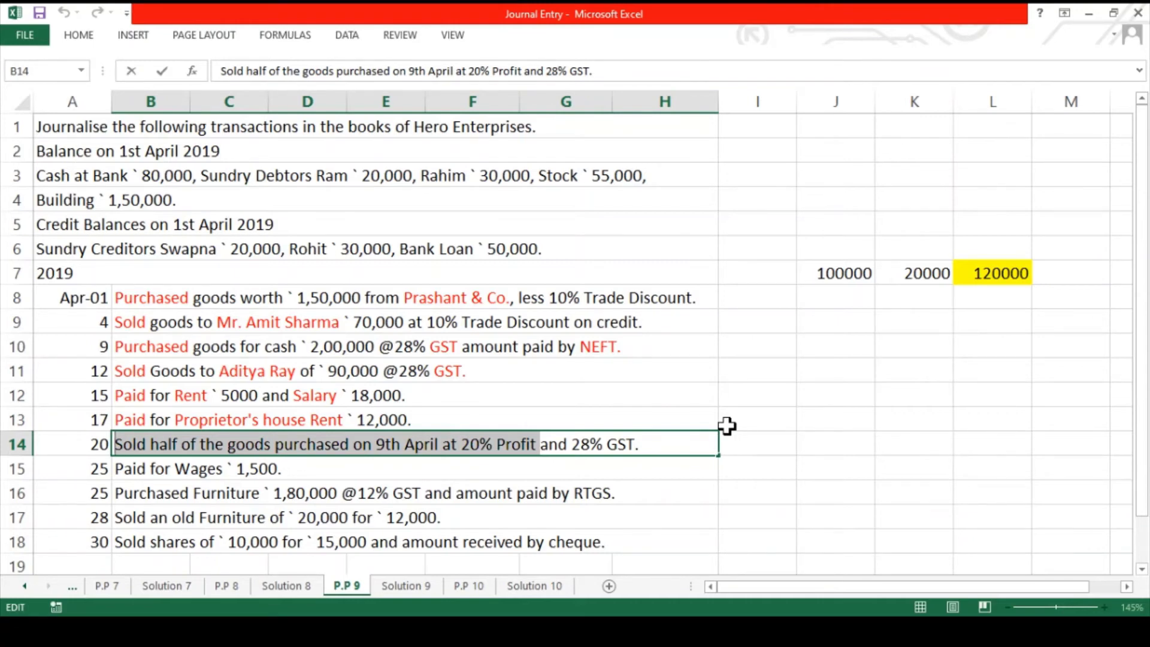
- Calculate 14% GST on the selling price in L8 with the formula +L7*14%
click(1014, 299)
text(+)
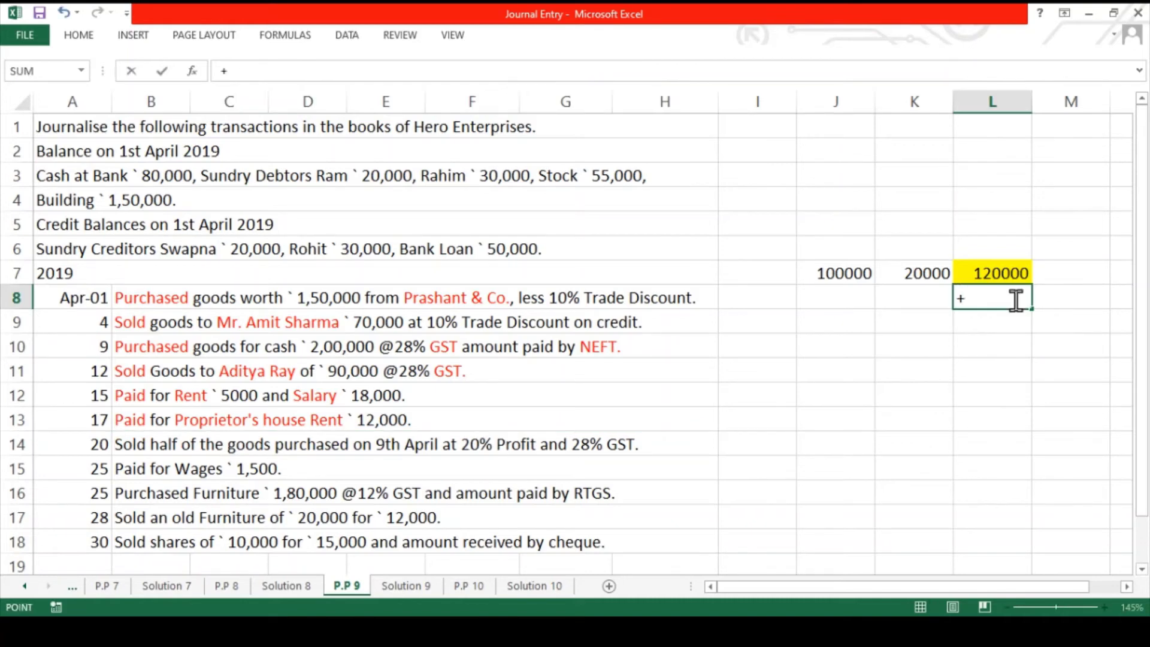
key(Up)
text(*1)
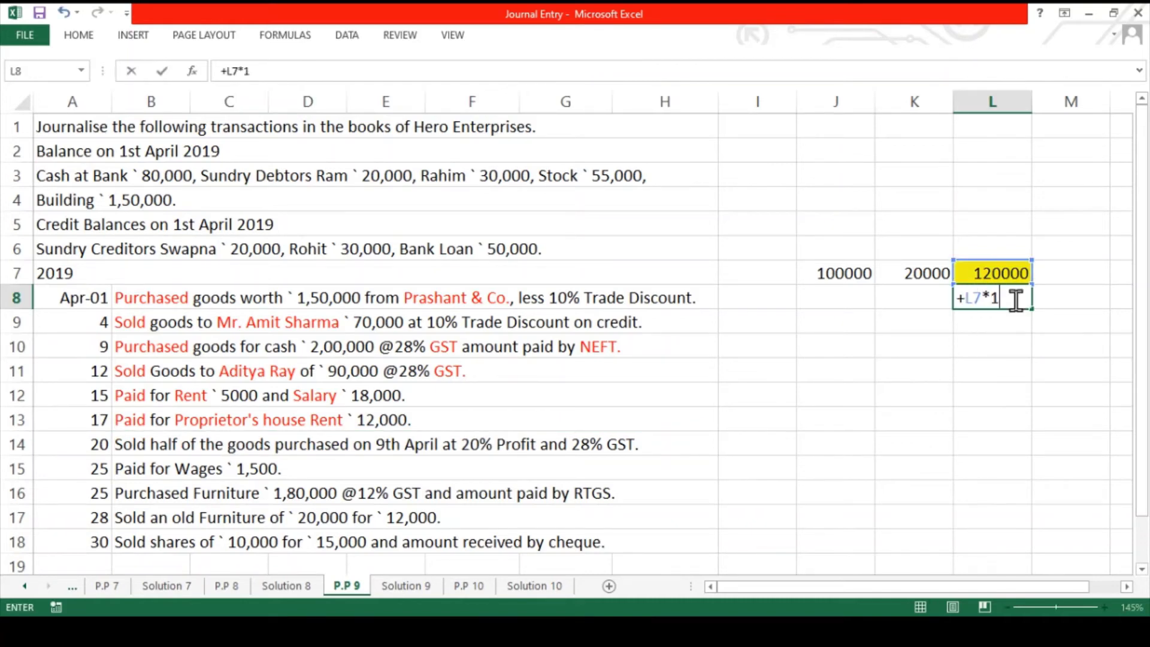
text(4%)
key(Return)
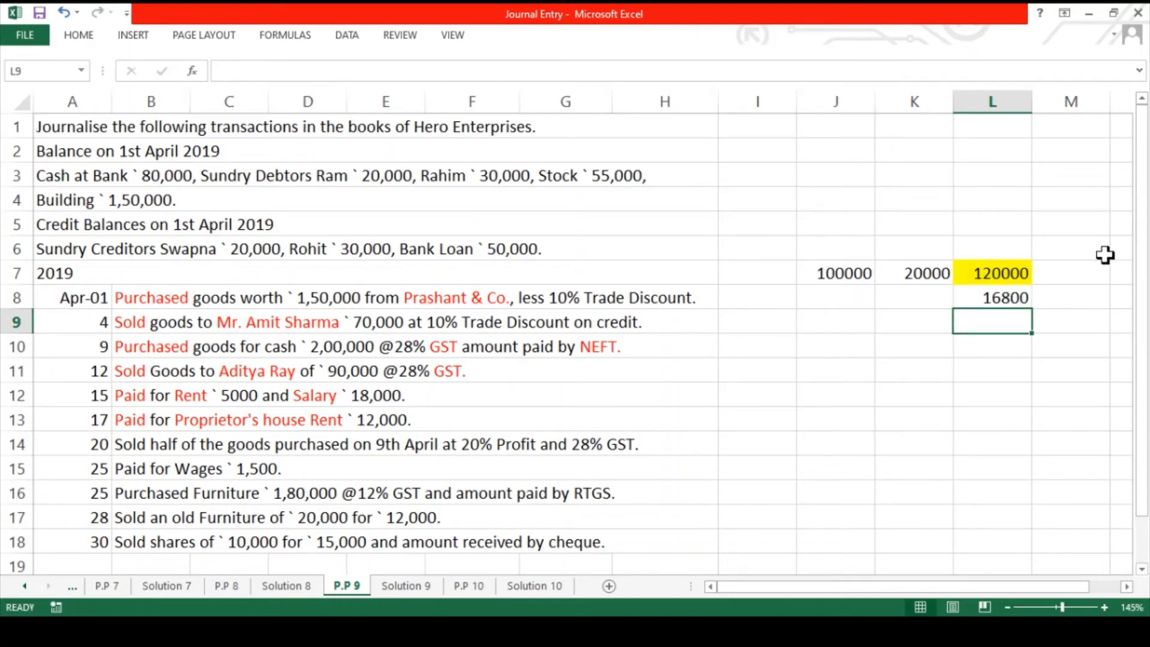
- Try to calculate the second 14% GST amount in L9 from the selling price in L7
text(+)
key(Up)
key(Up)
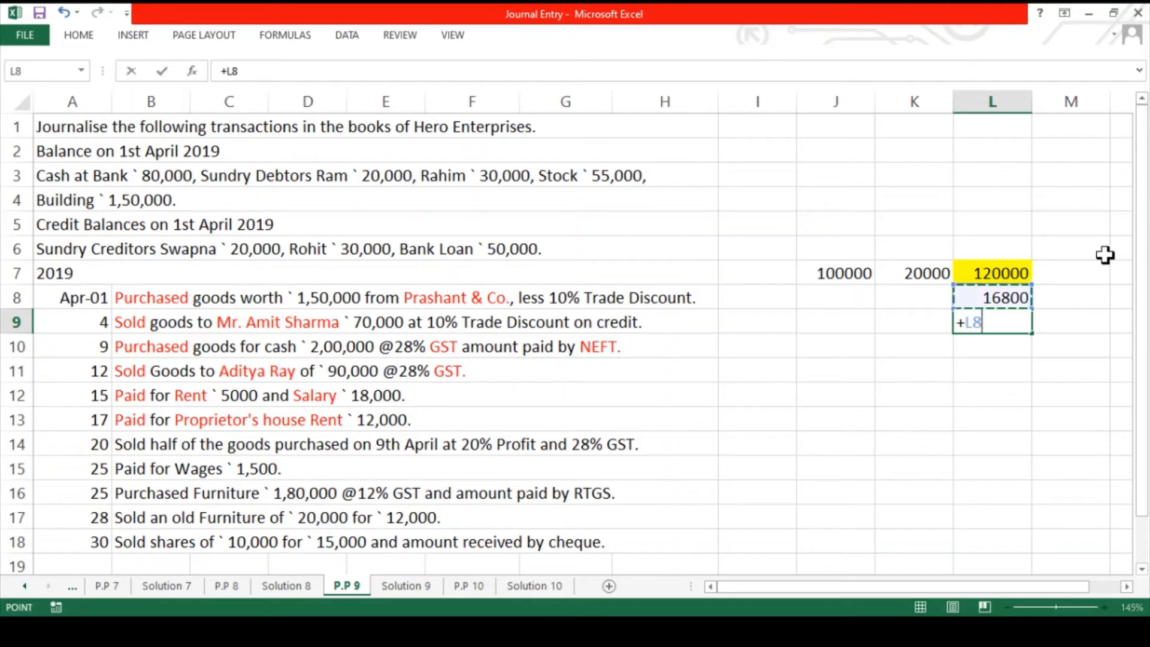
text(*)
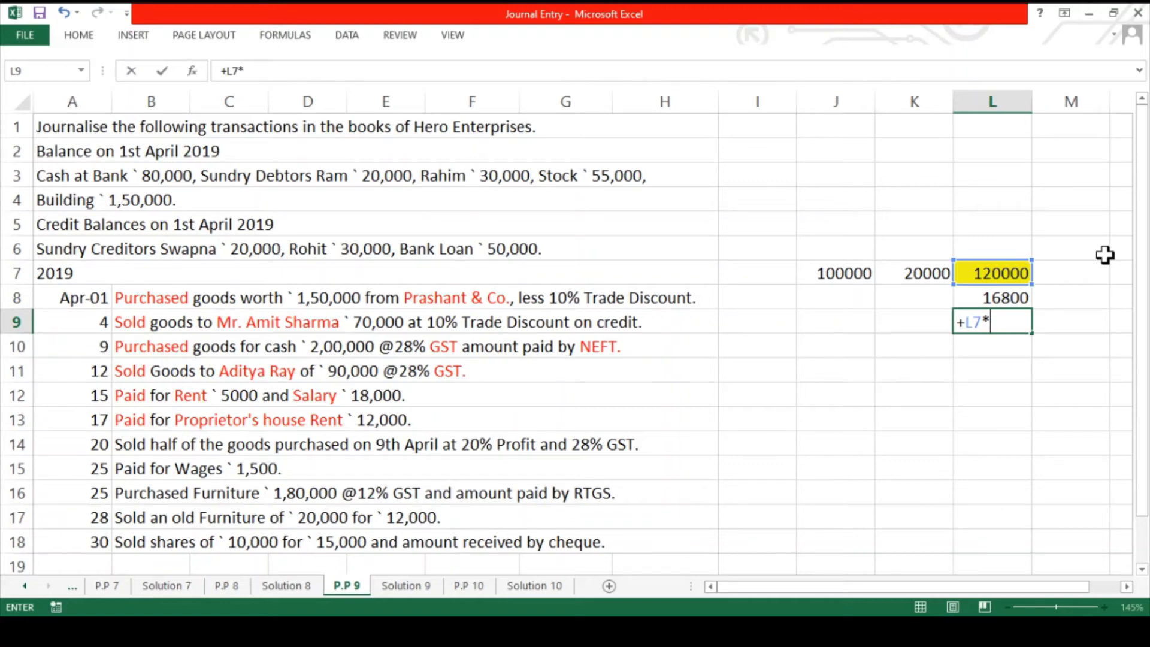
text(145)
key(BackSpace)
text(A5)
key(BackSpace)
key(BackSpace)
click(1105, 255)
text(%)
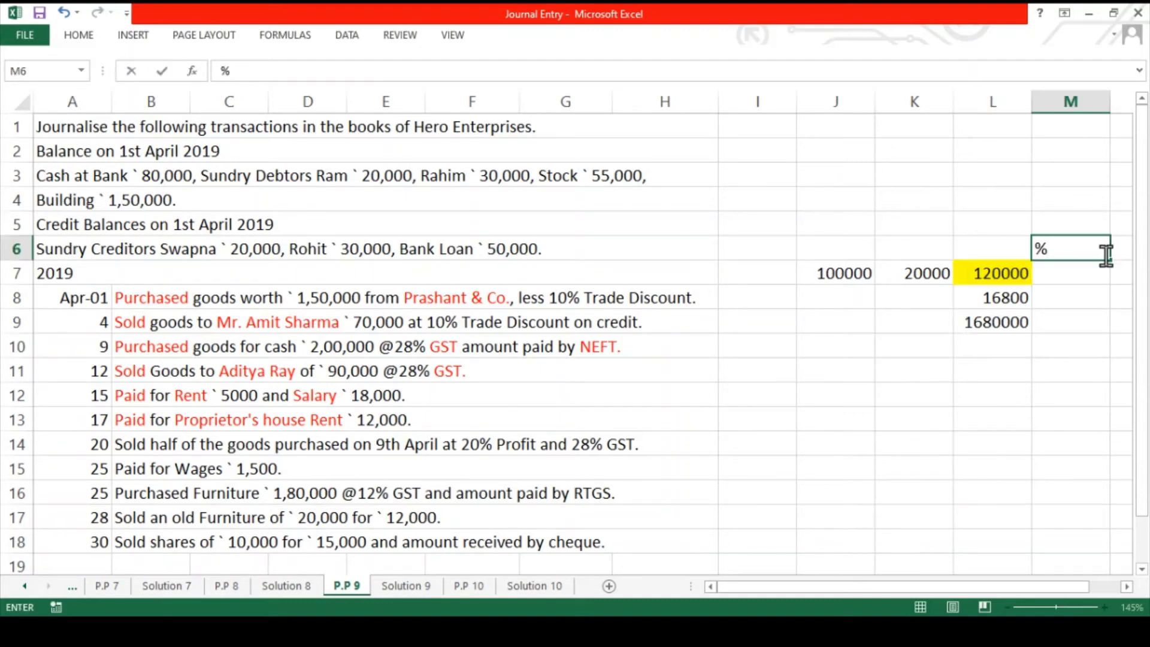
key(Escape)
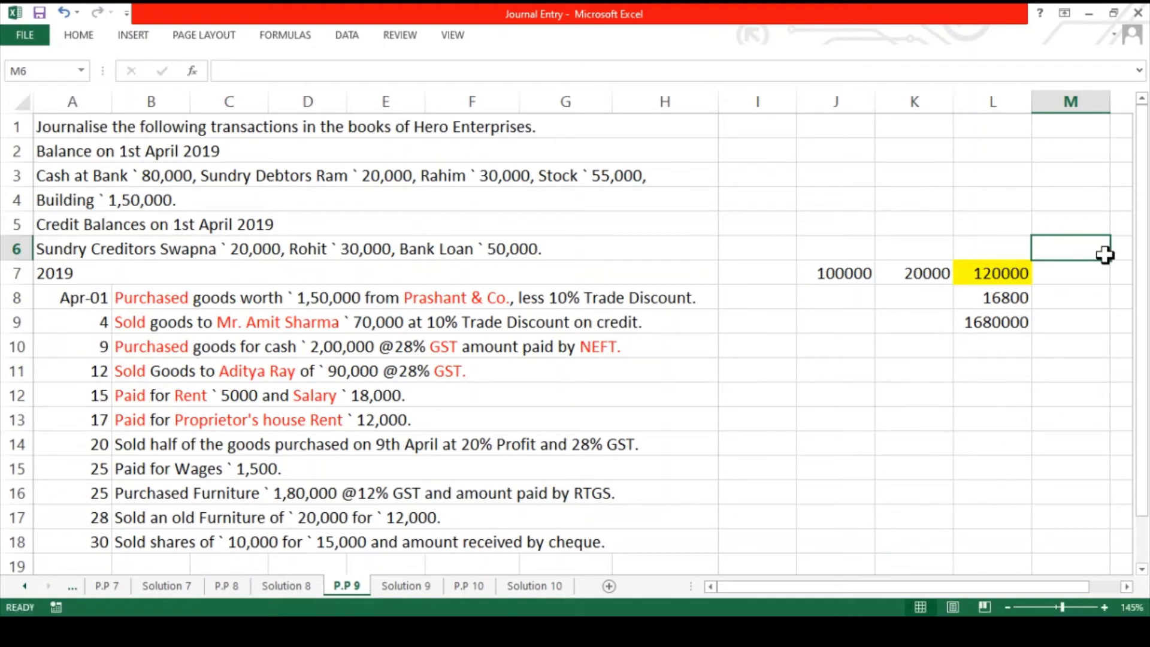
- Enter 16800 in L9 as the second GST amount and select L7:L9 to check the combined total
click(998, 323)
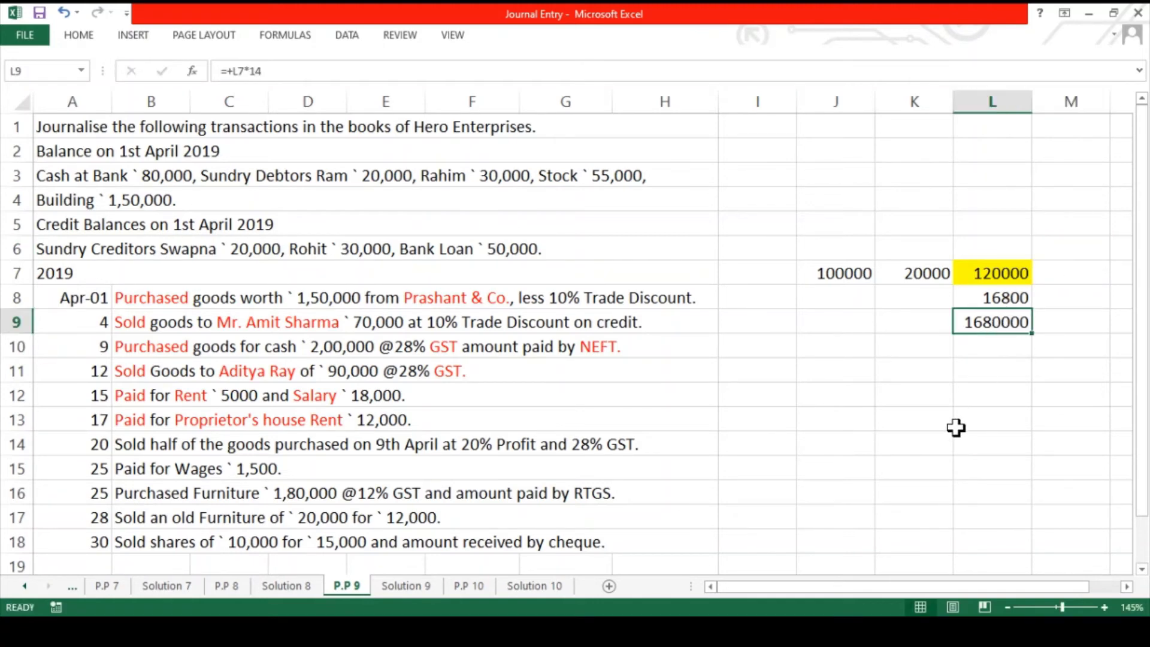
text(16800)
key(Return)
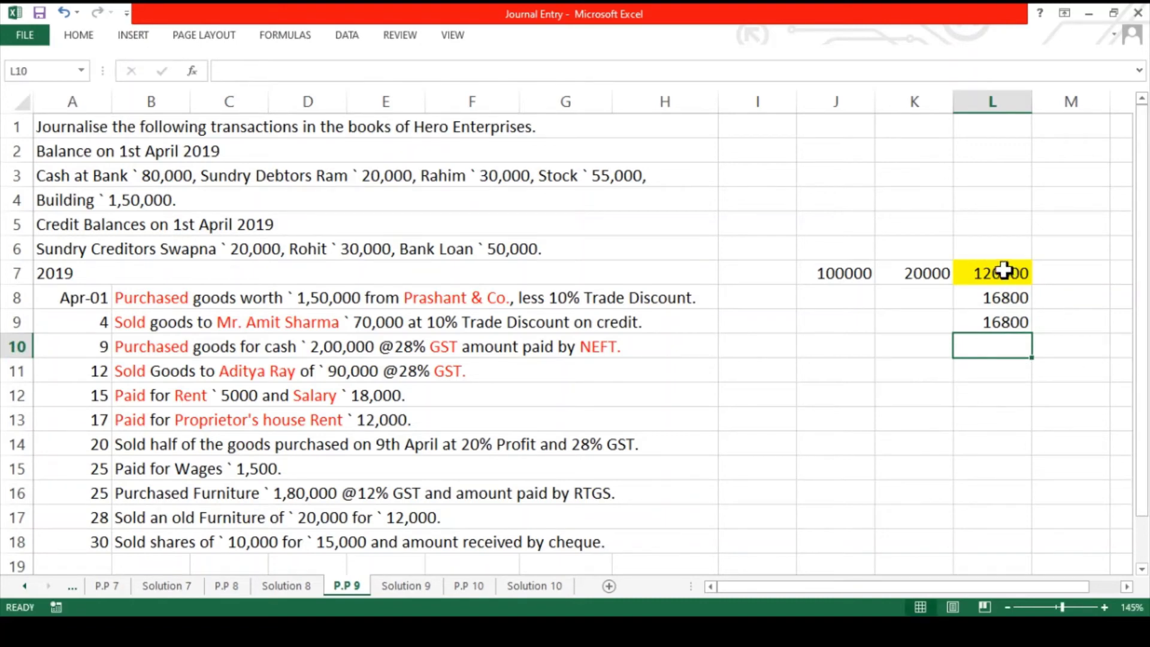
drag(1001, 273, 1003, 322)
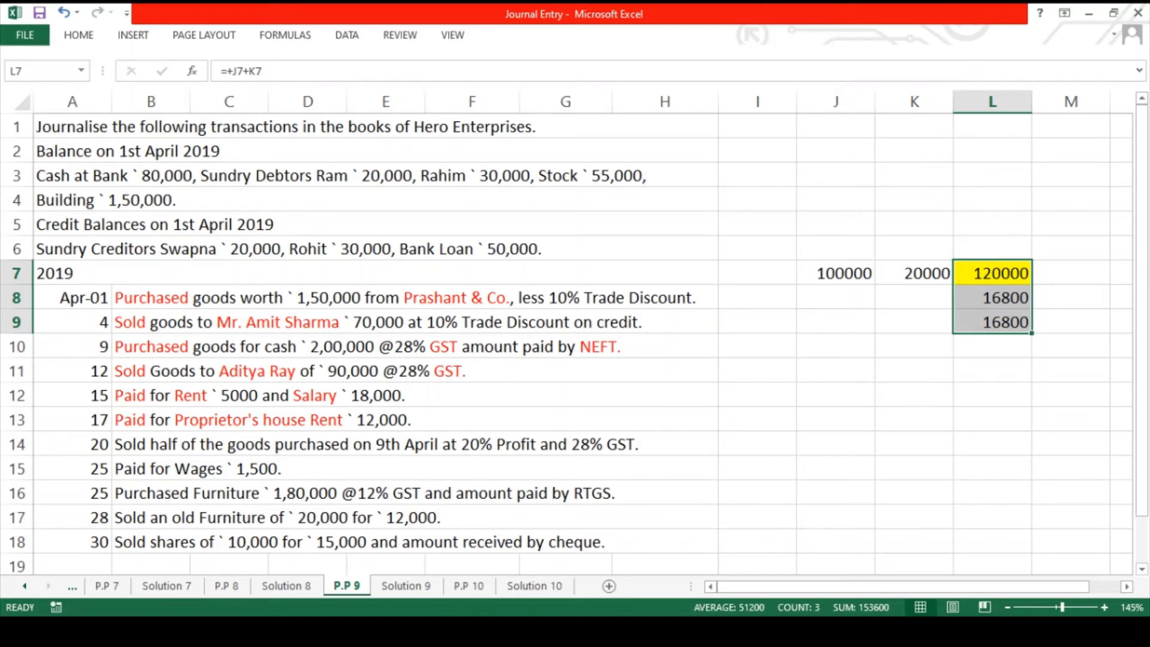
- Colour the words "Sold" and "GST." red in the April 20 transaction in B14 of P.P 9
click(233, 450)
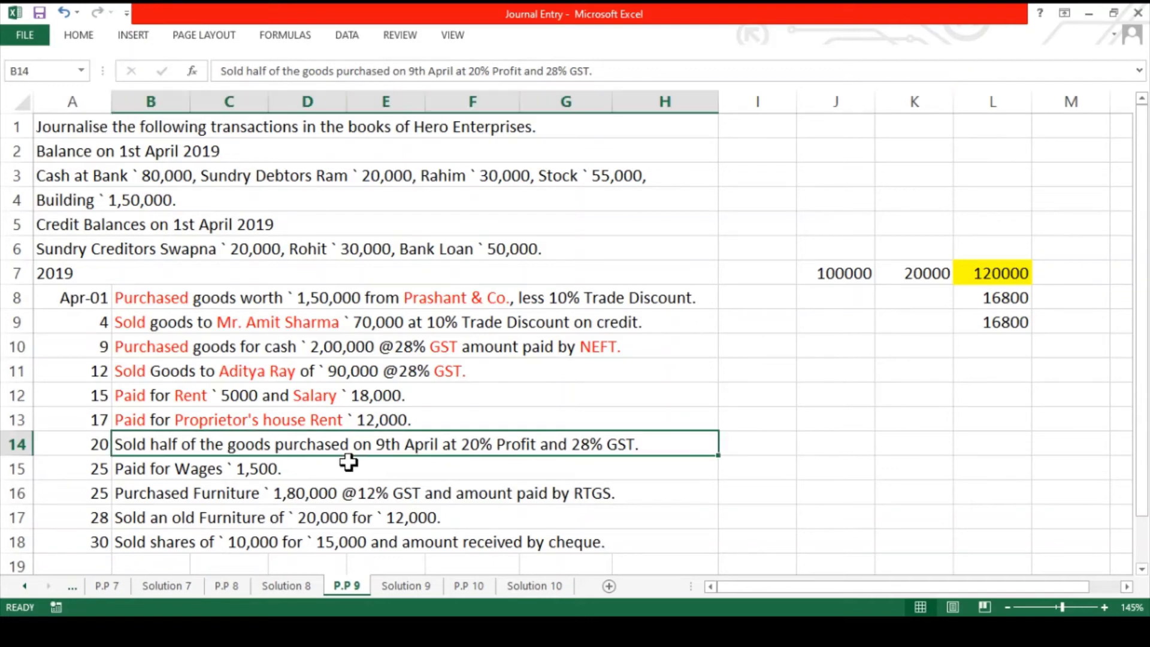
click(398, 592)
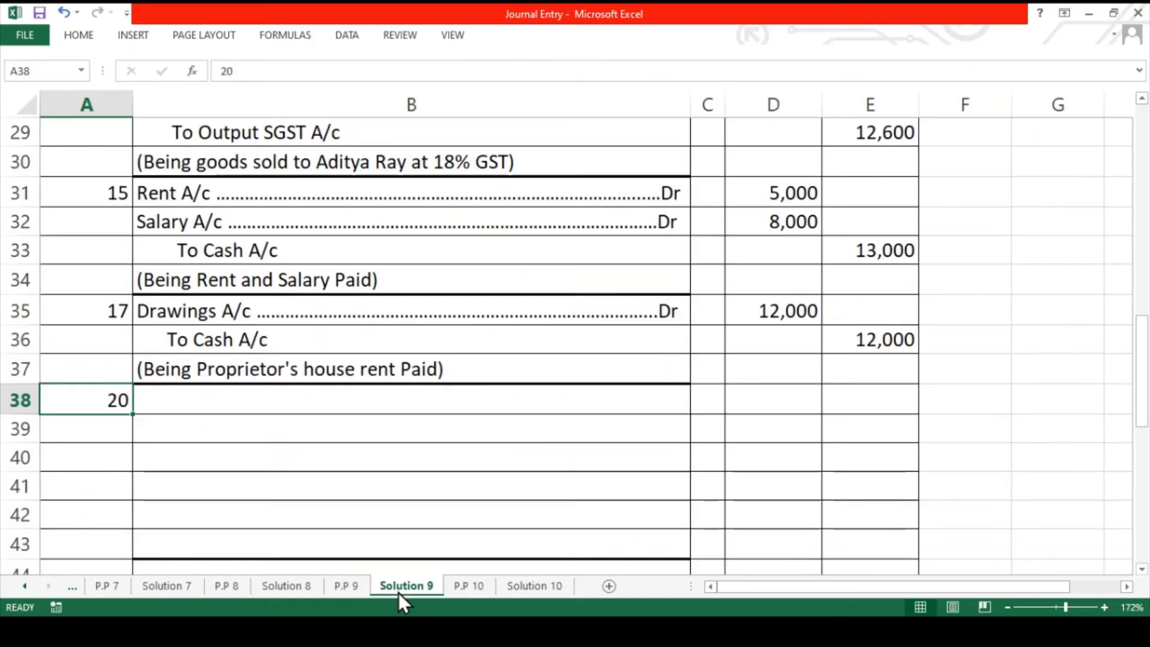
click(357, 591)
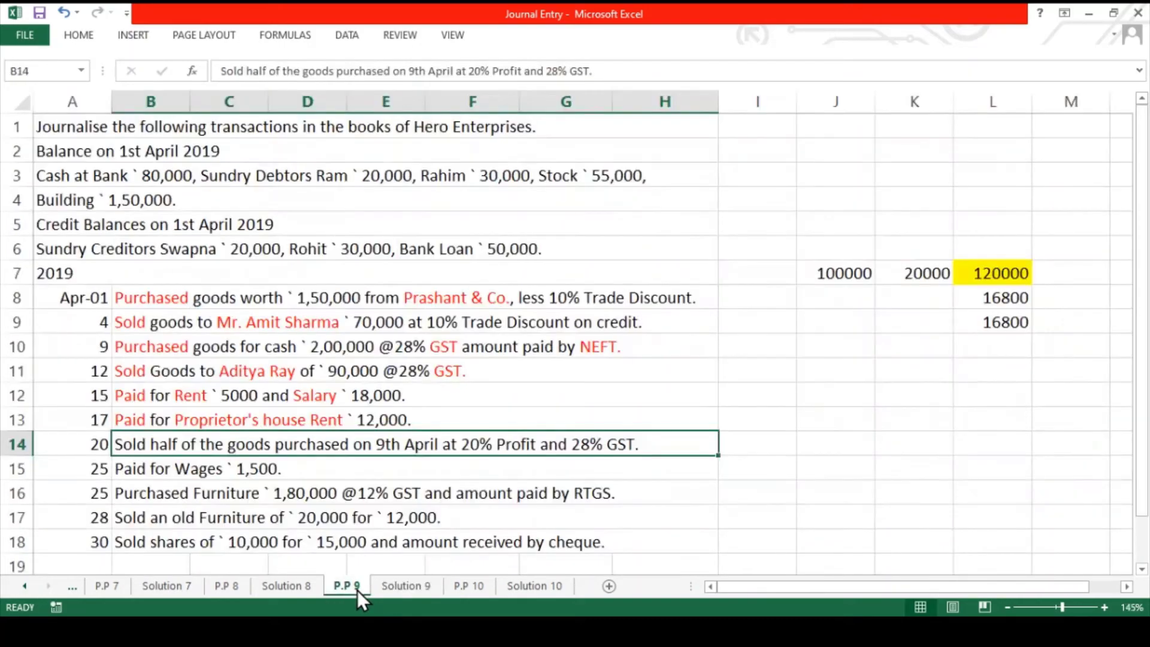
double_click(142, 444)
drag(145, 444, 112, 445)
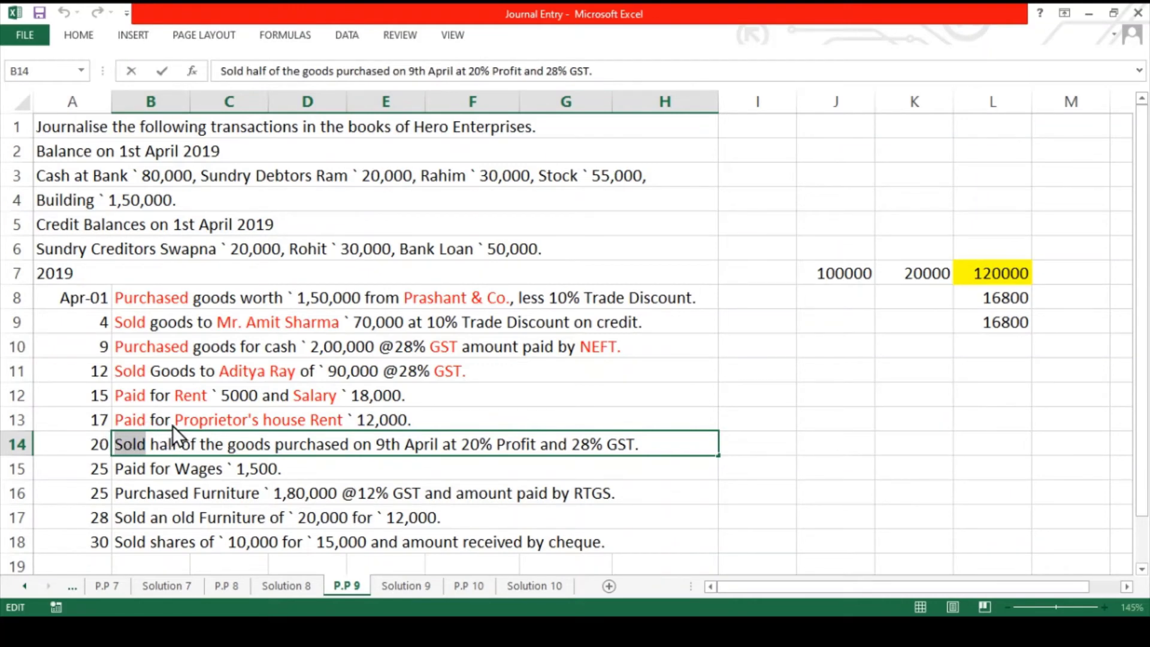
key(F4)
click(639, 444)
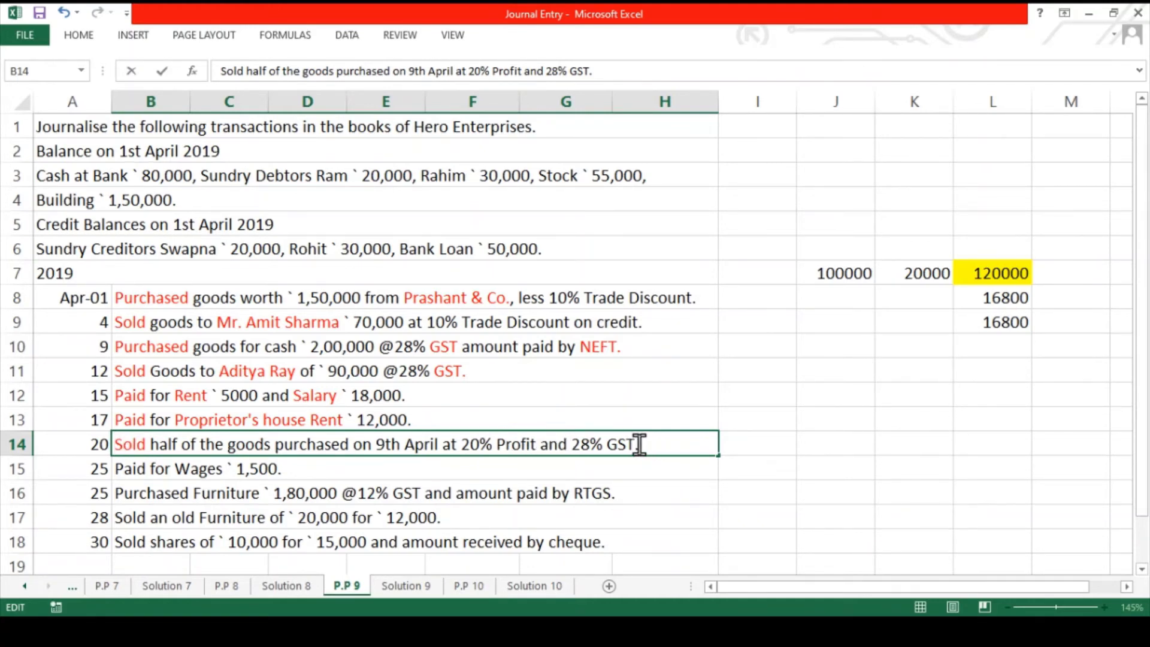
drag(640, 445, 607, 445)
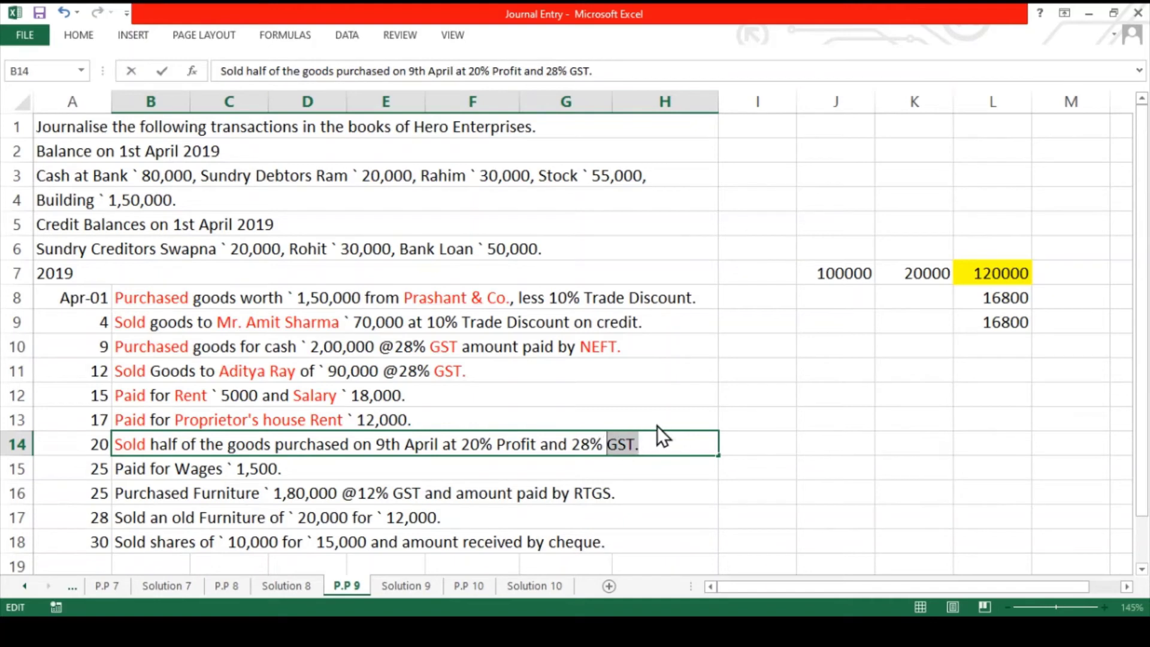
key(F4)
- Append "(CASH)" to the end of the April 20 transaction text in B14
click(661, 449)
text(N)
key(BackSpace)
text((cAS)
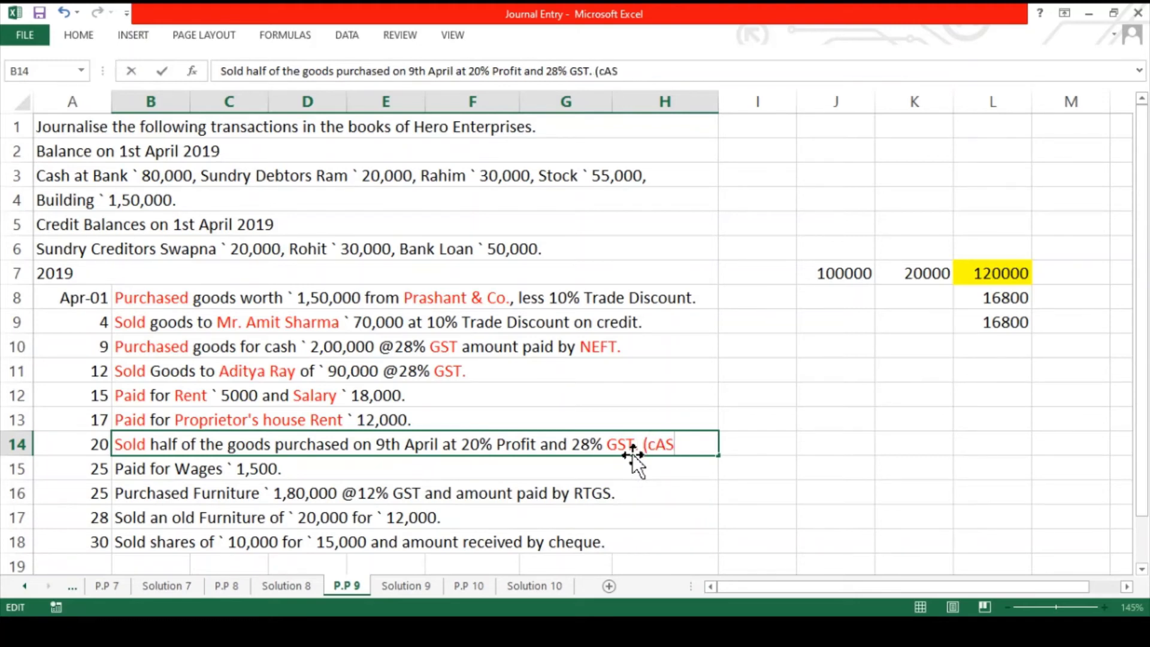
key(BackSpace)
key(BackSpace)
key(BackSpace)
text(CASH))
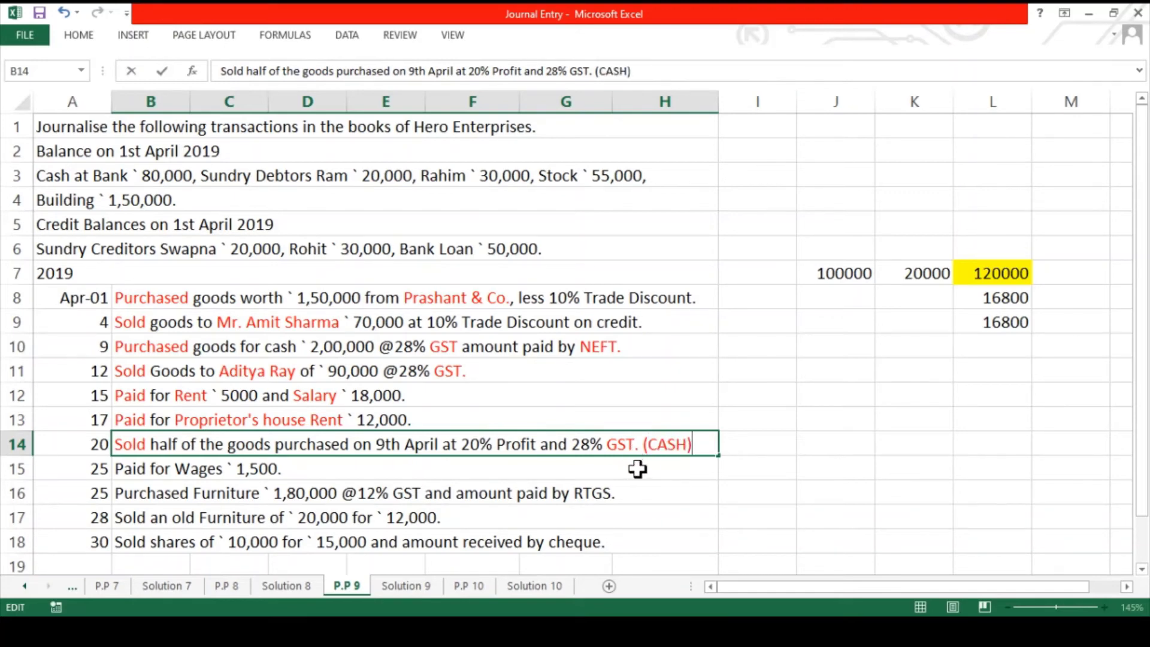
click(638, 469)
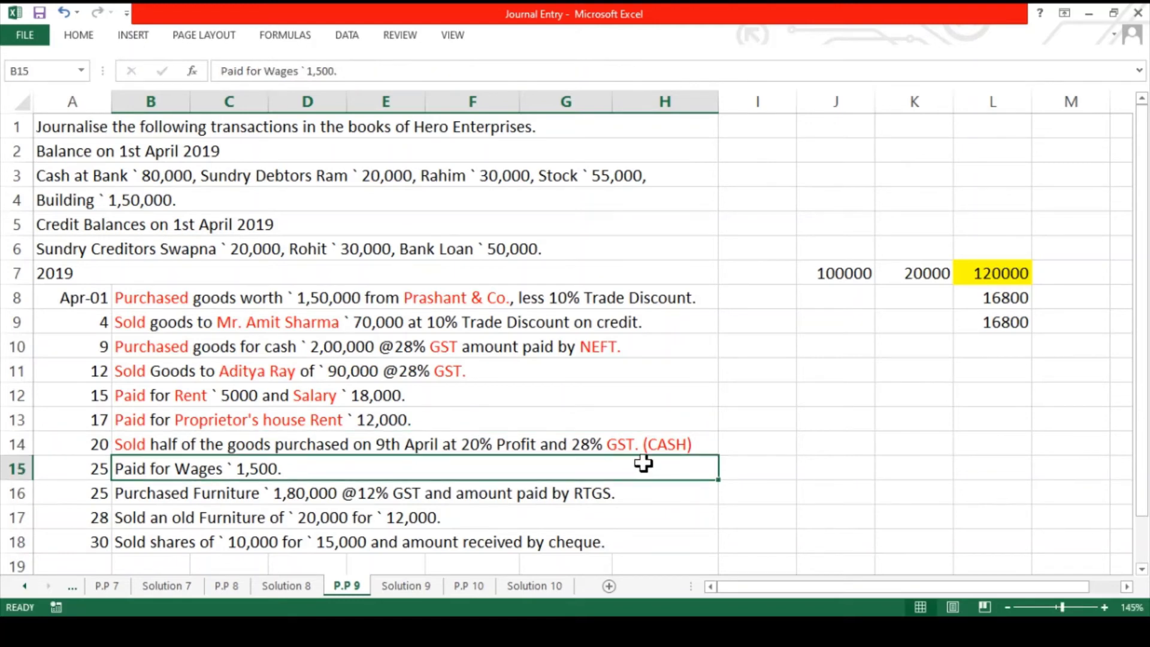
- Reveal the April 20 account lines in B38:B41 of Solution 9: Cash A/c Dr, To Sales A/c, To Output CGST A/c and To Output SGST A/c
click(653, 443)
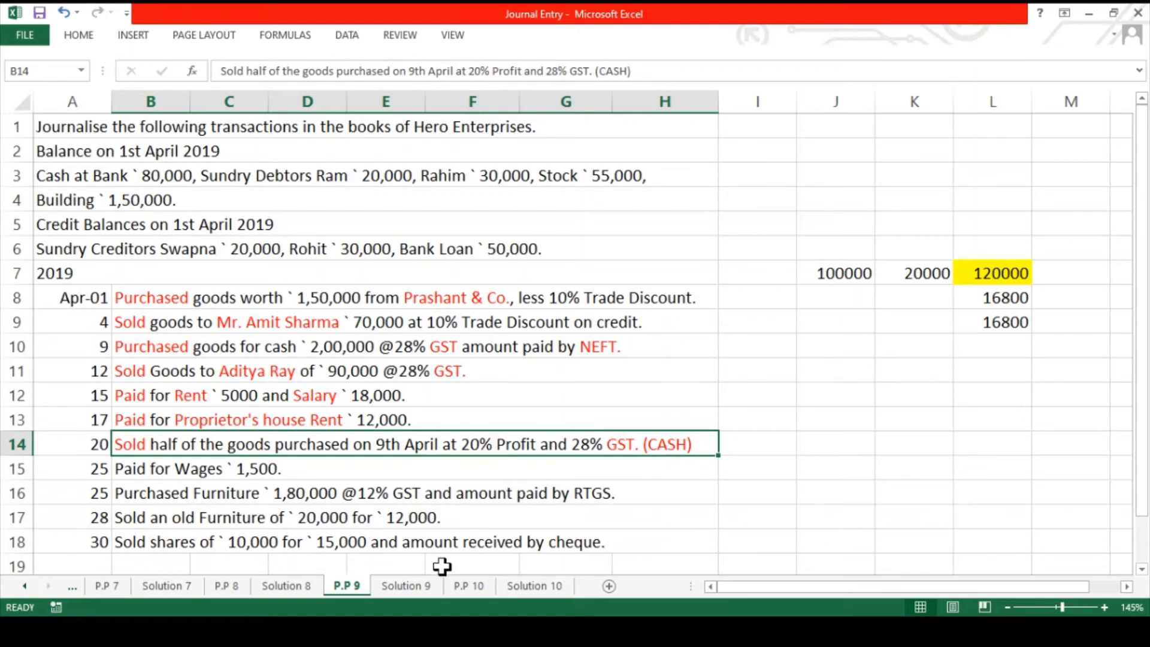
click(415, 586)
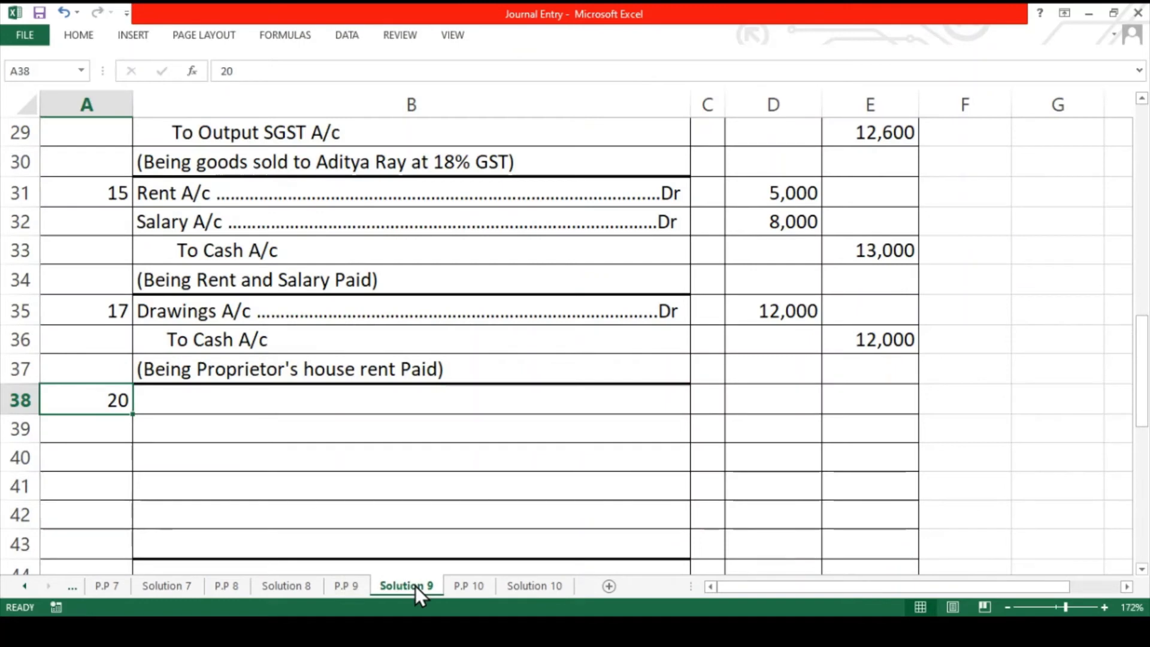
click(291, 400)
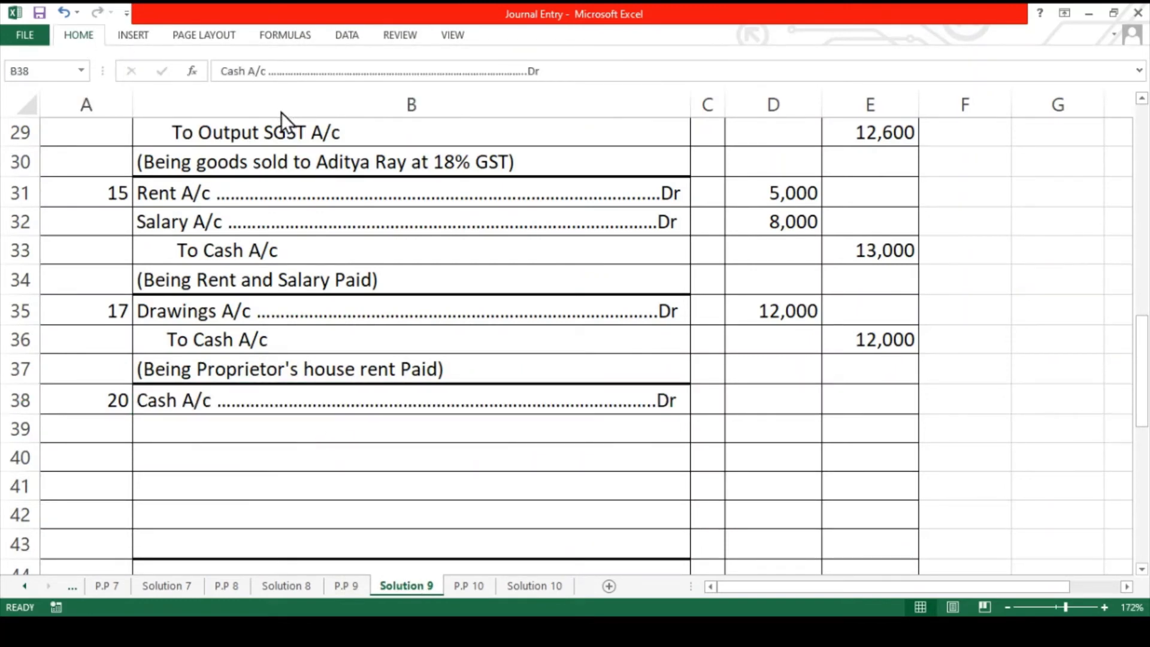
click(199, 429)
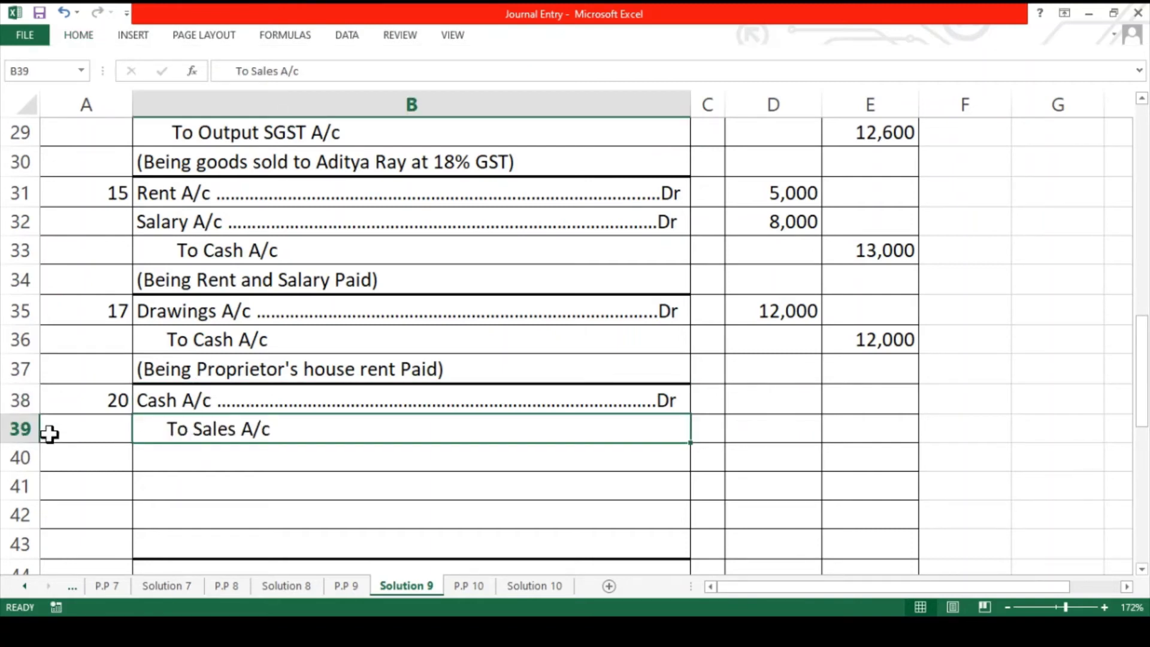
key(Down)
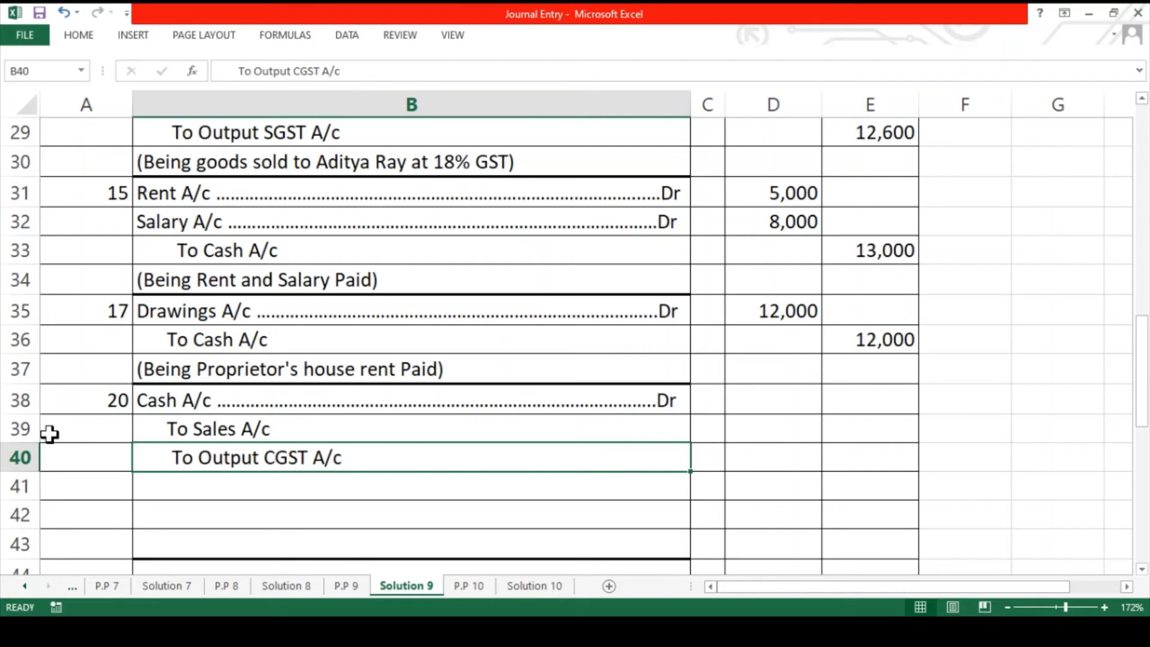
key(Down)
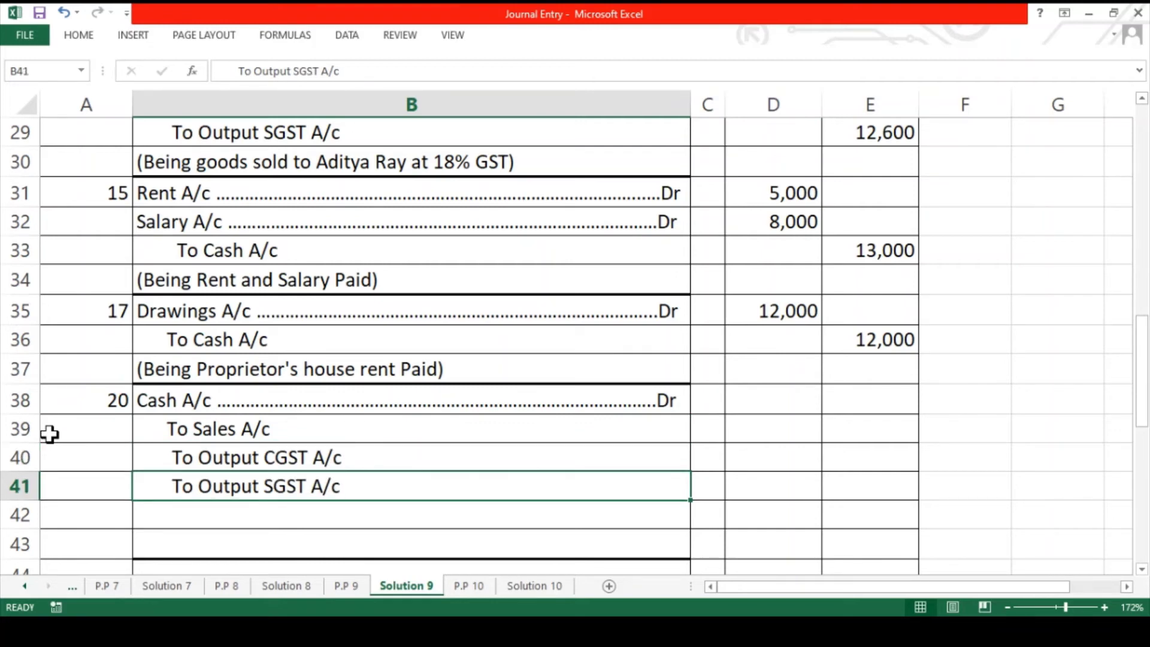
- Reveal the credit amounts 1,20,000 in E39 and 16,800 in both E40 and E41 for sales, CGST and SGST
key(Up)
key(Up)
key(Right)
key(Right)
key(Right)
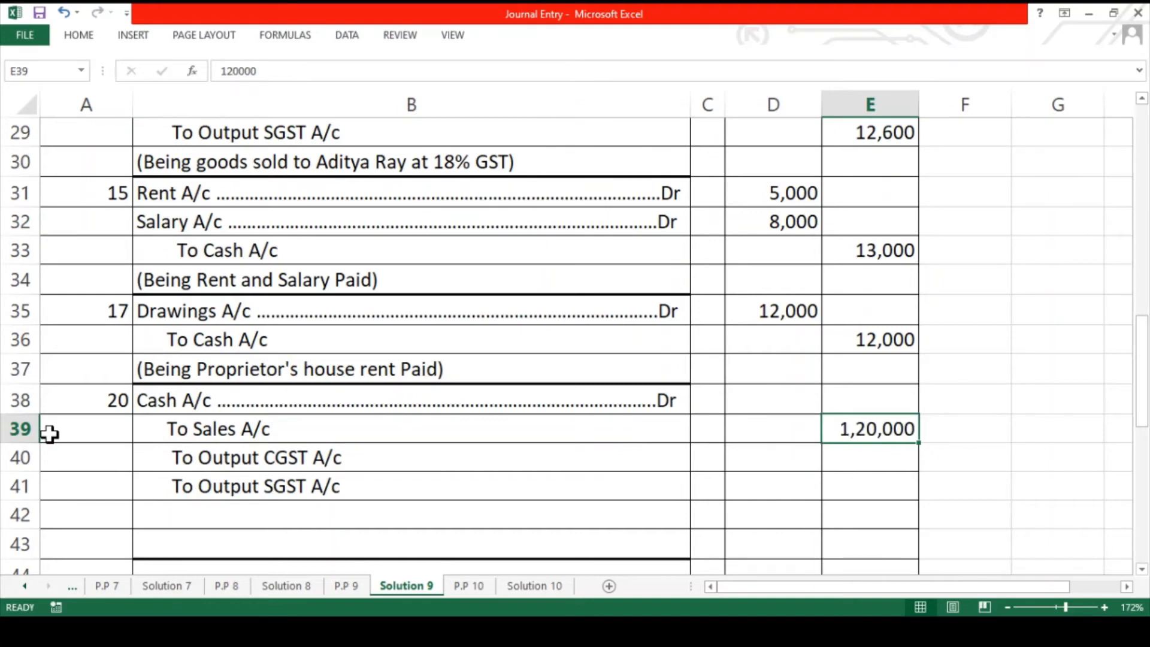
key(Down)
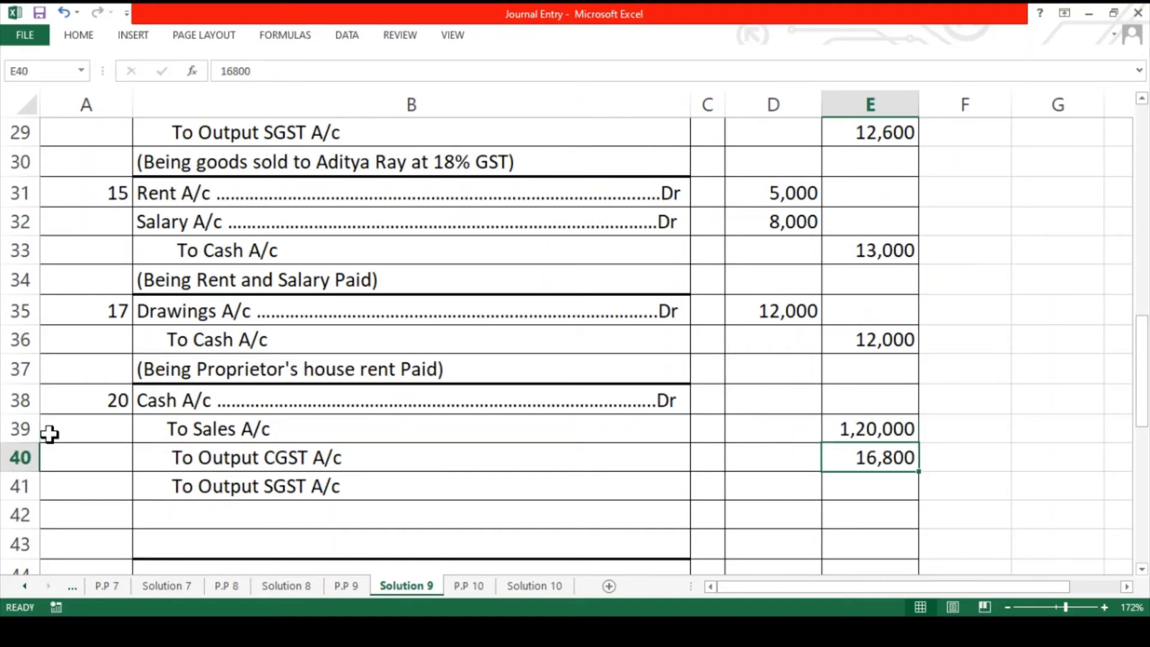
key(Down)
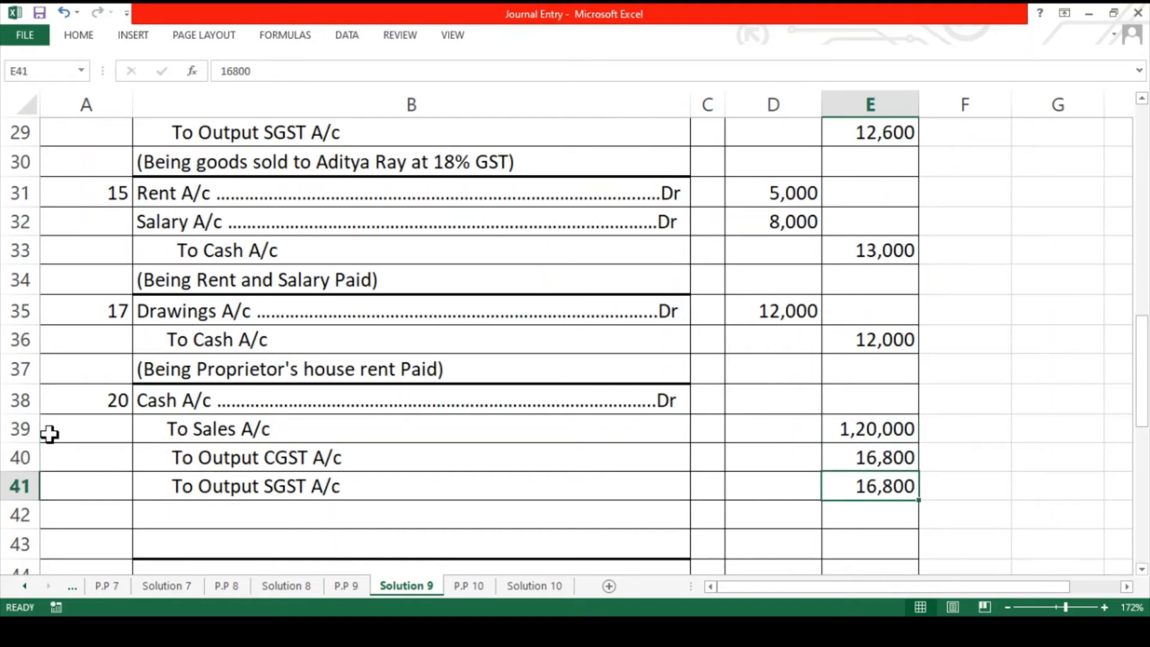
- Select E39:E41 to check the credit total and reveal the cash debit of 1,53,600 in D38
key(Up)
key(Up)
key(shift+Down)
key(shift+Down)
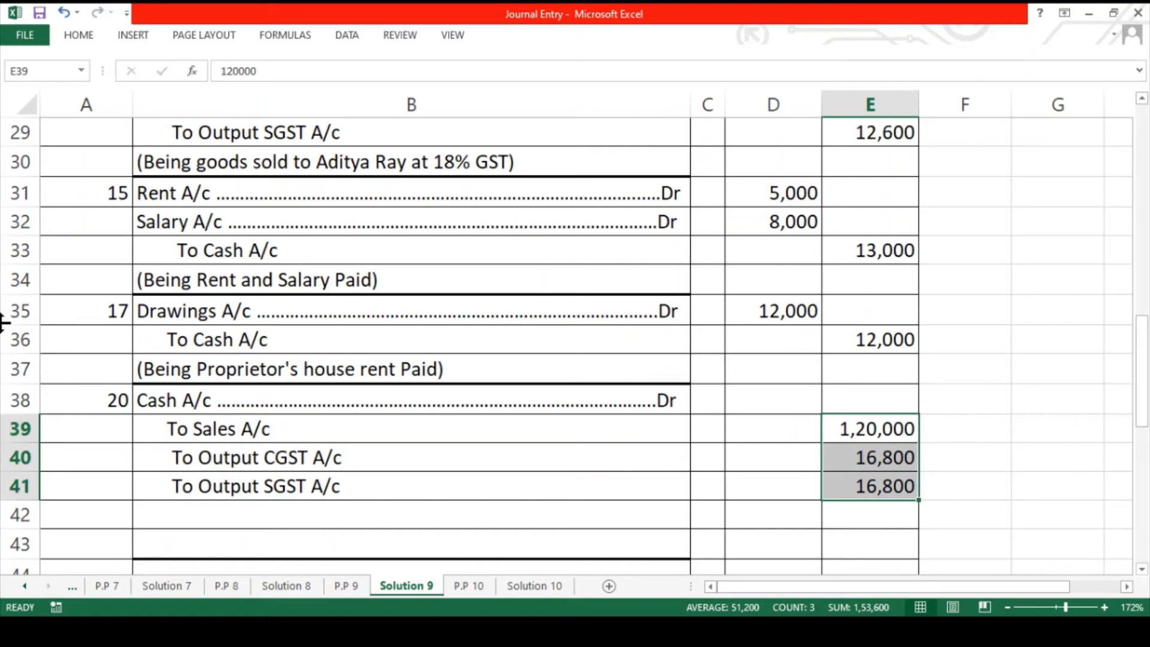
click(736, 393)
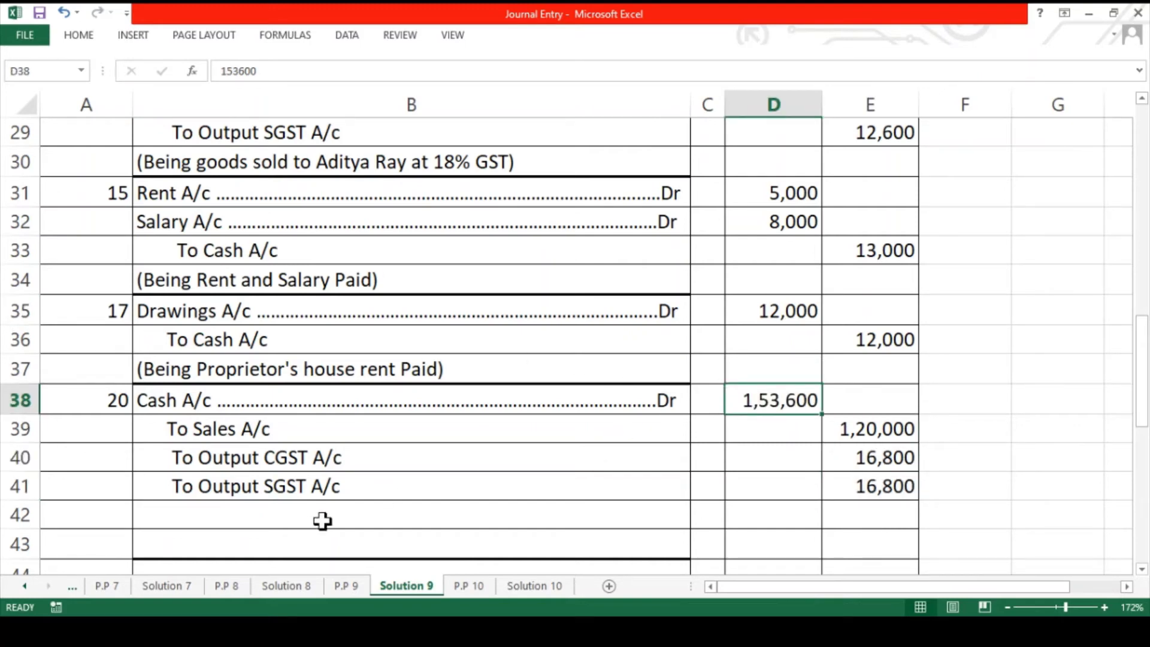
- Reveal the narration "(Being Half goods purchased on 9th April Sold at 20% Profit and 28% GST)" in B42:B43 and the date 25 in A44
click(293, 523)
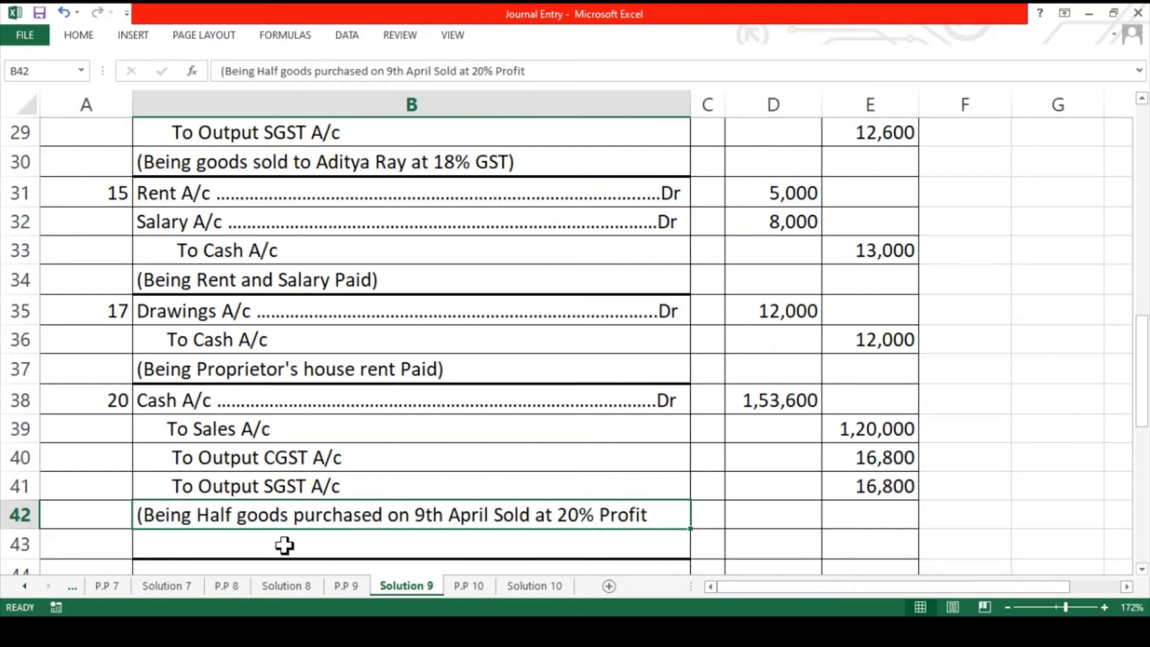
click(284, 545)
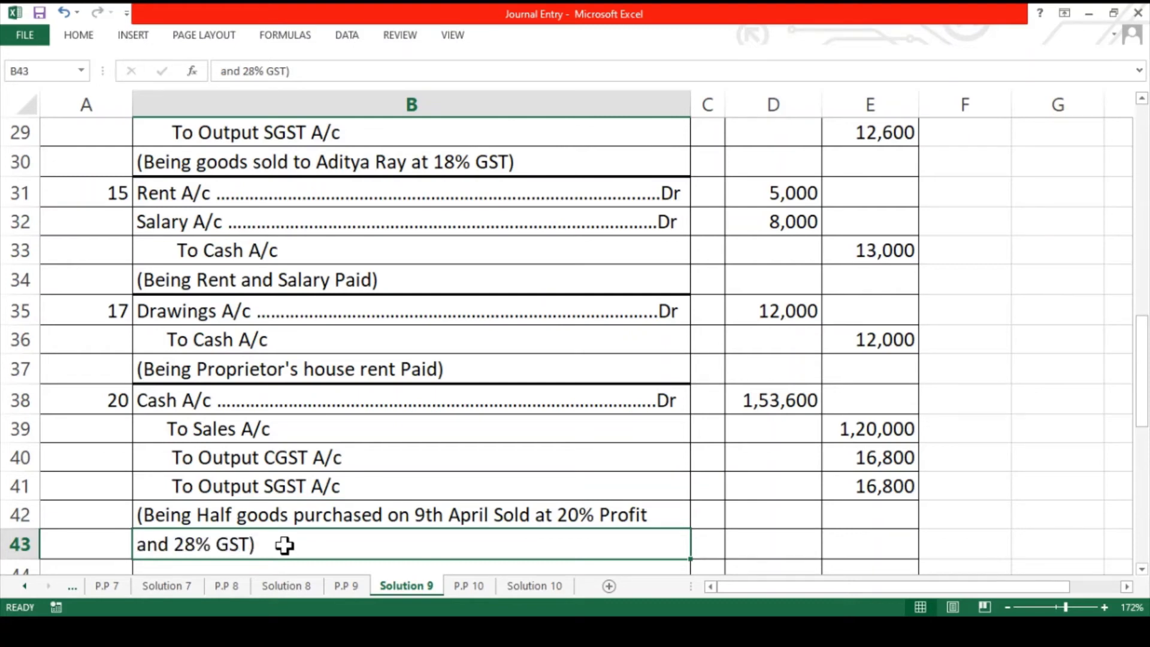
scroll(285, 545, down, 2)
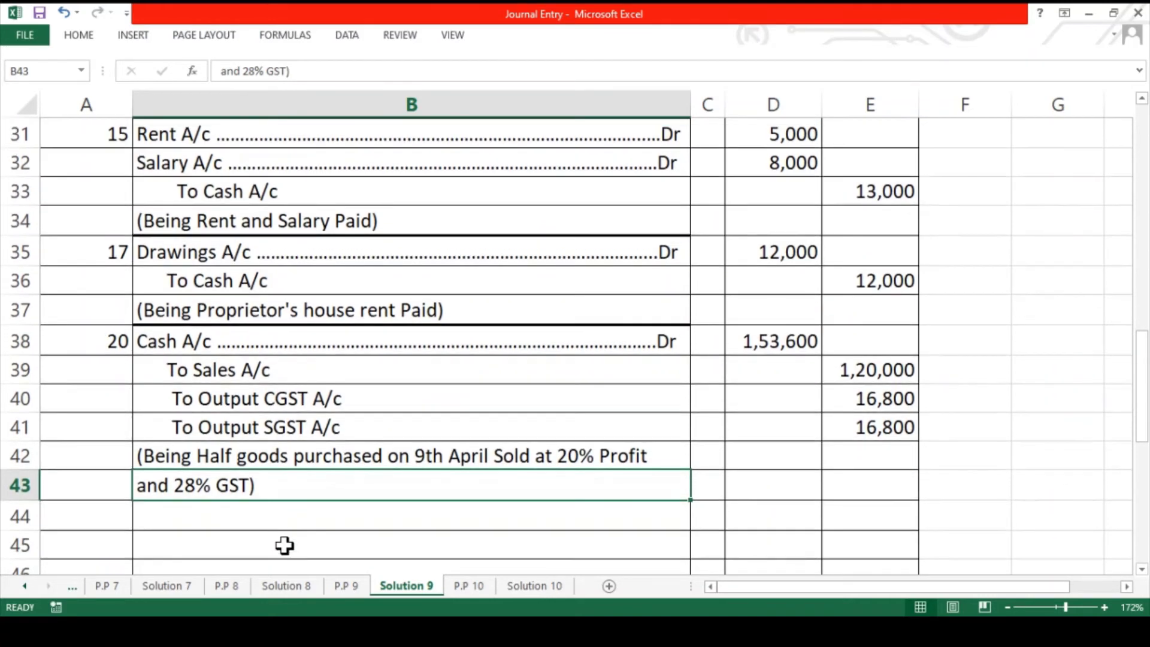
click(109, 515)
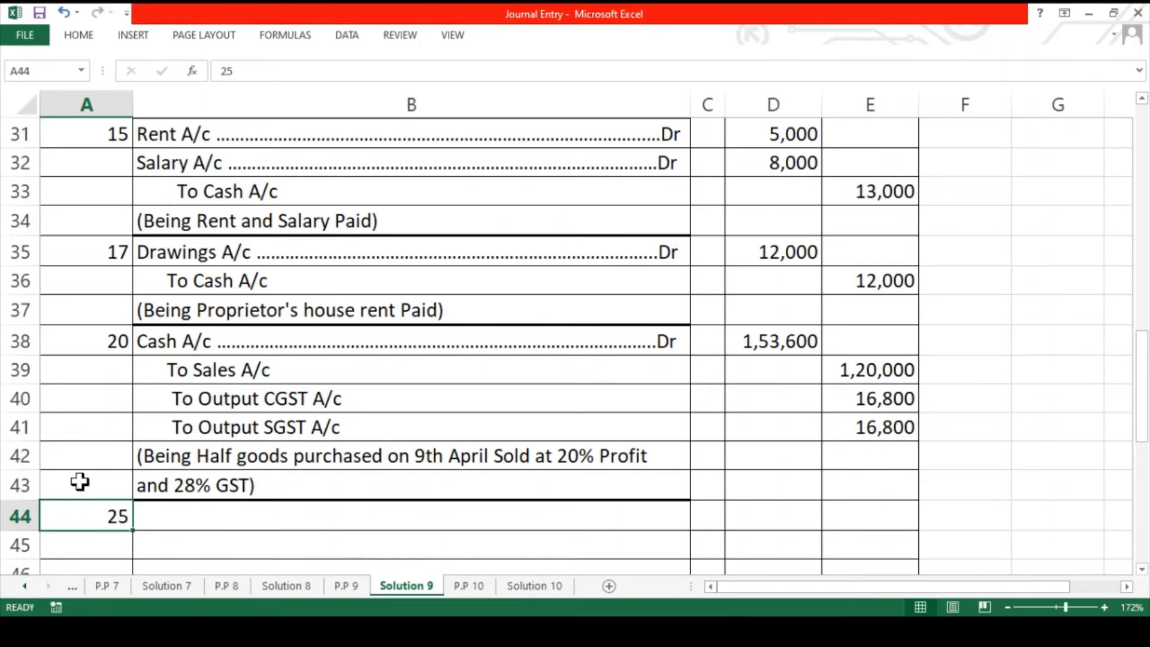
scroll(80, 481, down, 3)
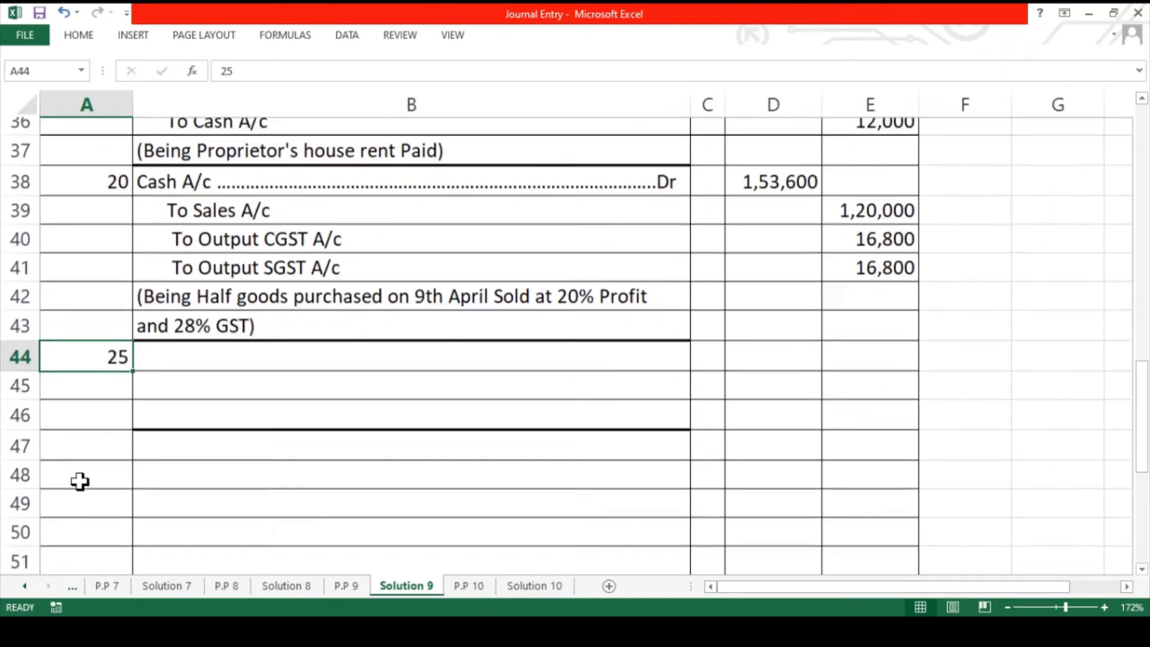
scroll(79, 481, down, 1)
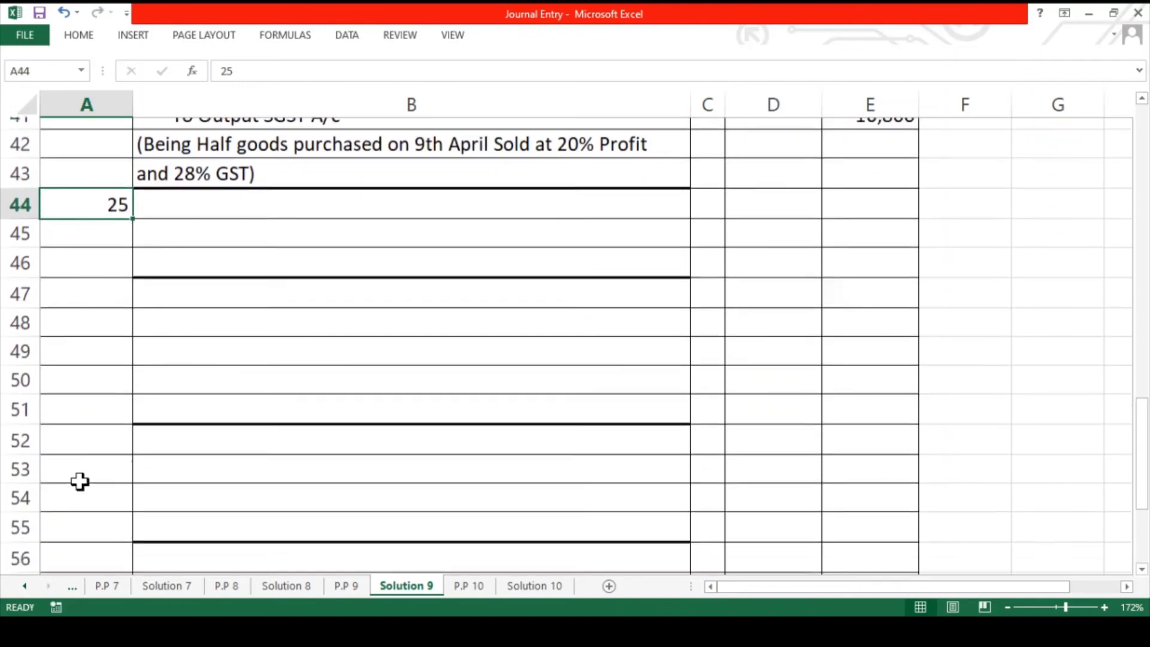
scroll(80, 481, down, 2)
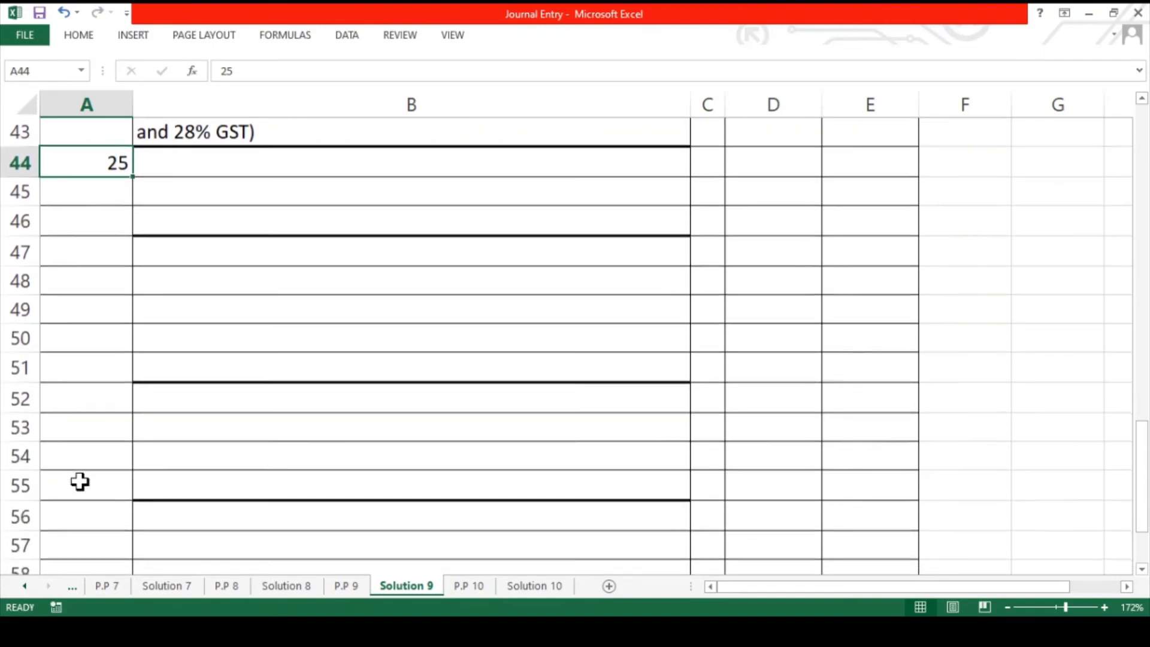
scroll(80, 481, down, 1)
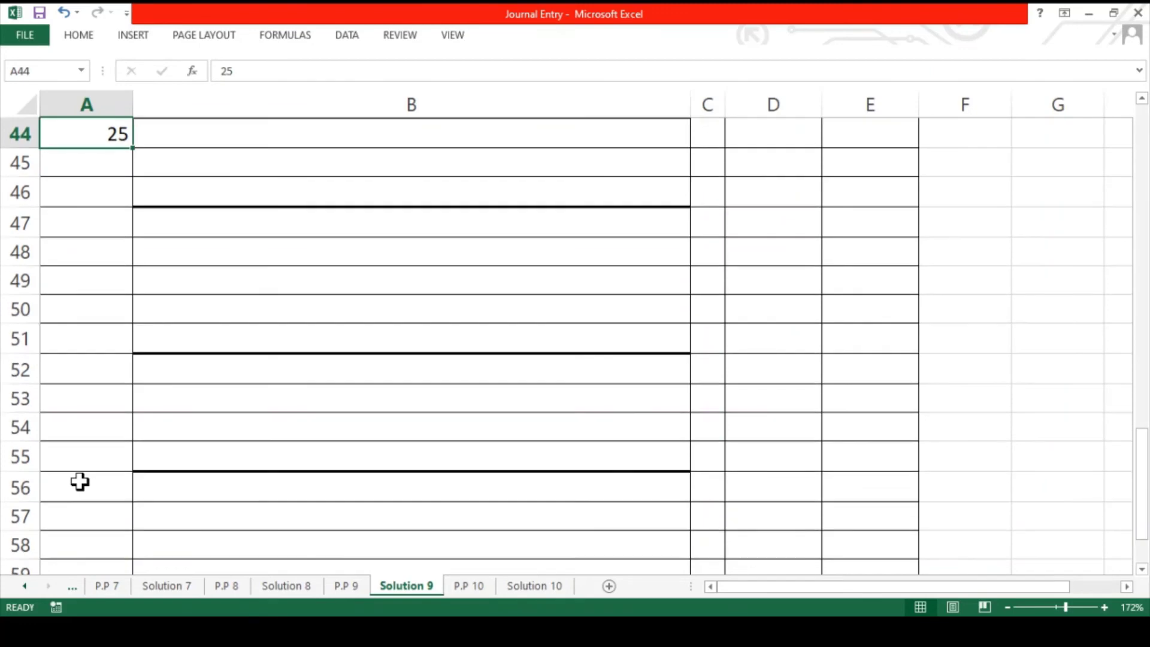
- Colour the words "Paid" and "Wages" red in the April 25 wages transaction in B15 of P.P 9
click(344, 584)
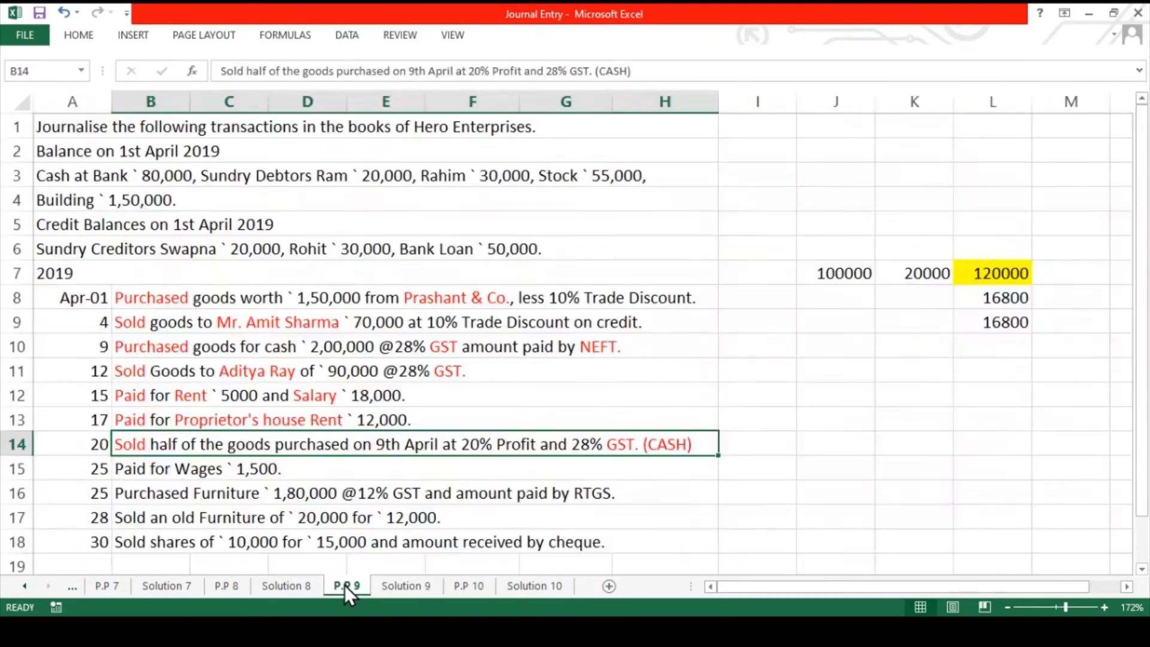
click(187, 469)
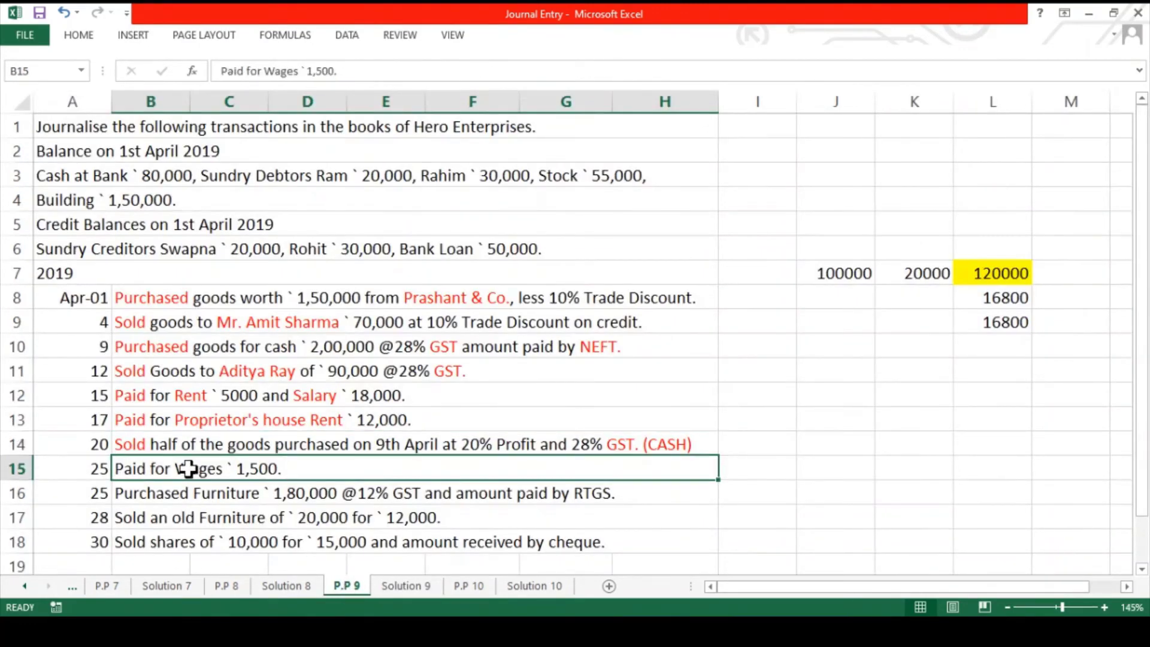
double_click(150, 470)
drag(150, 470, 115, 469)
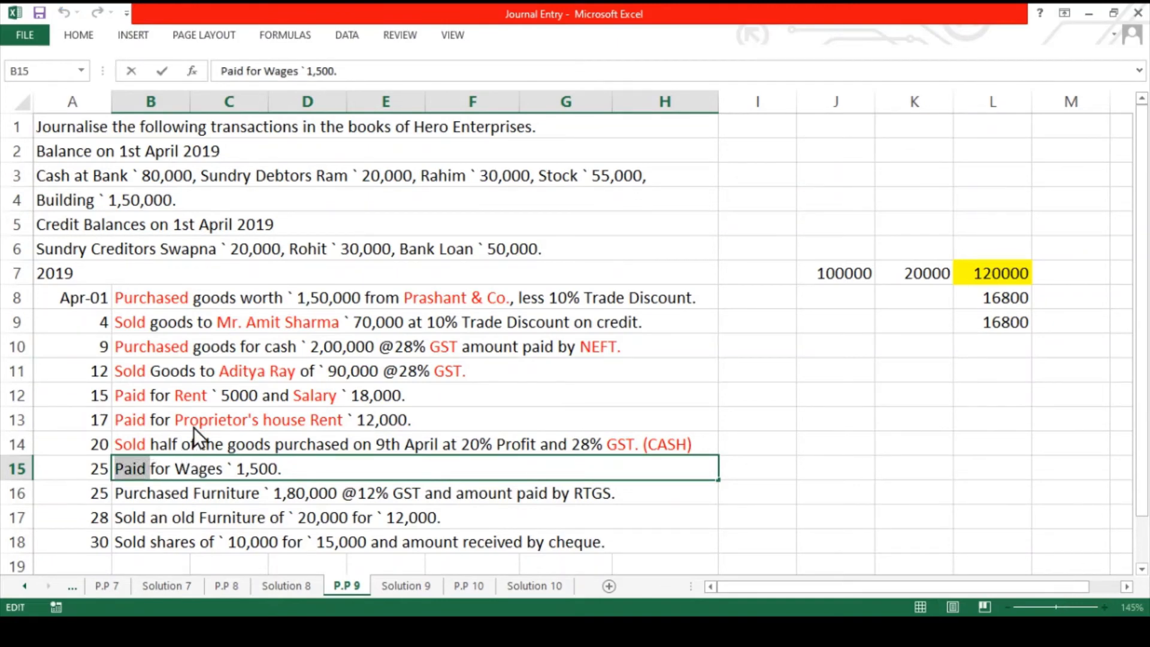
click(185, 405)
drag(231, 468, 174, 469)
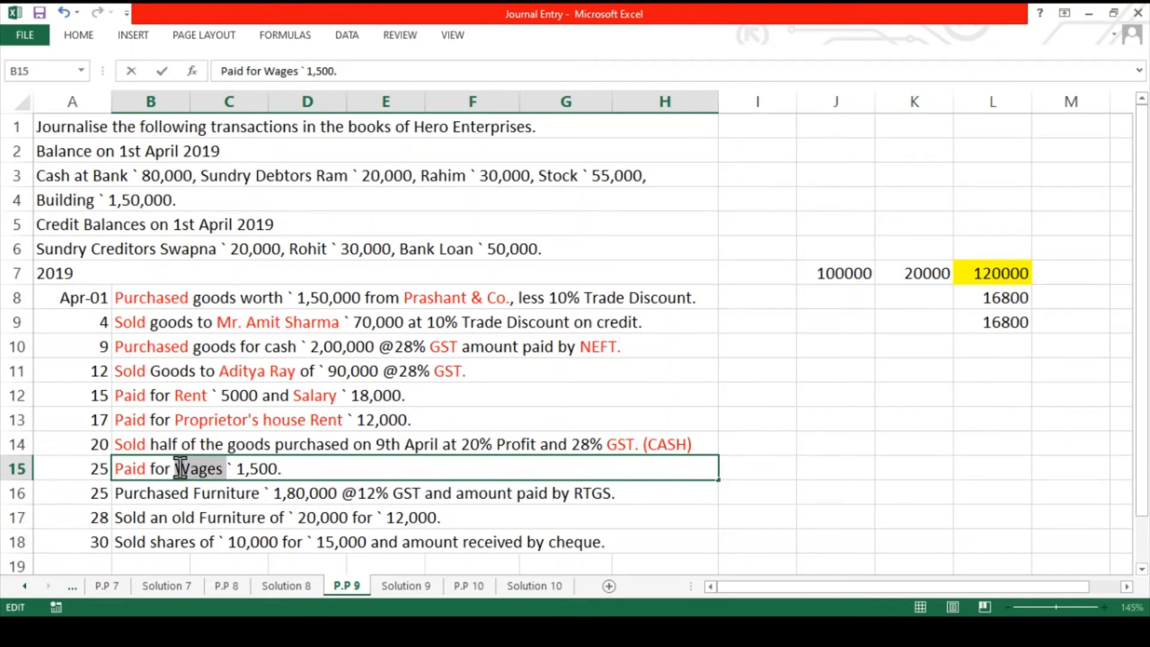
click(229, 443)
key(Return)
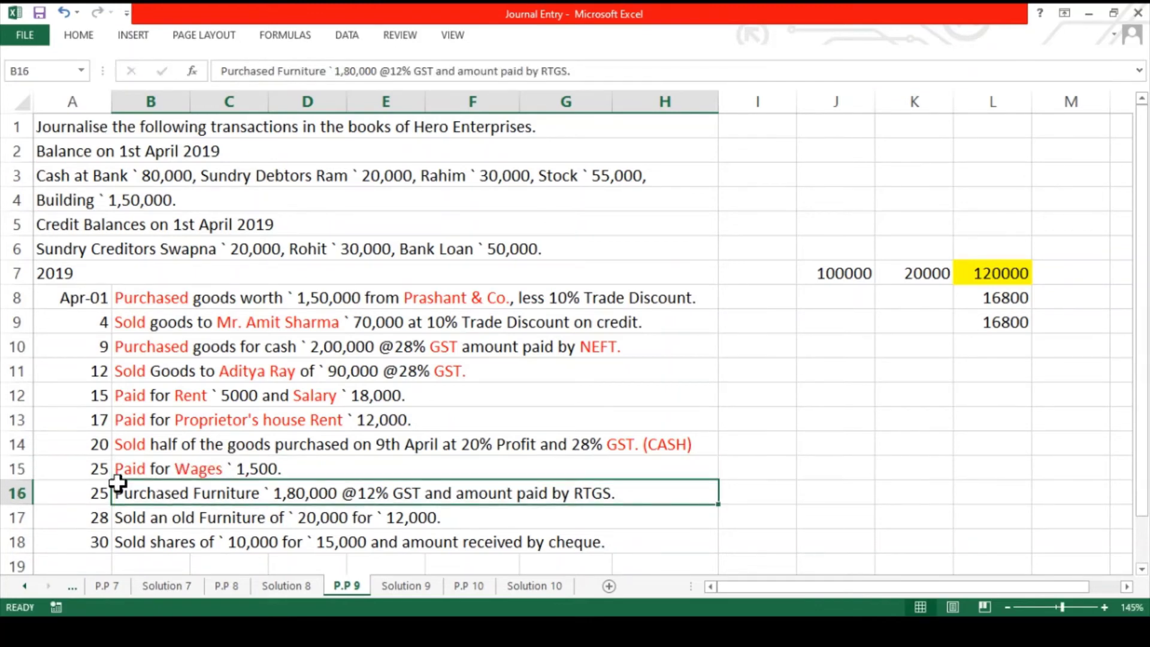
click(122, 474)
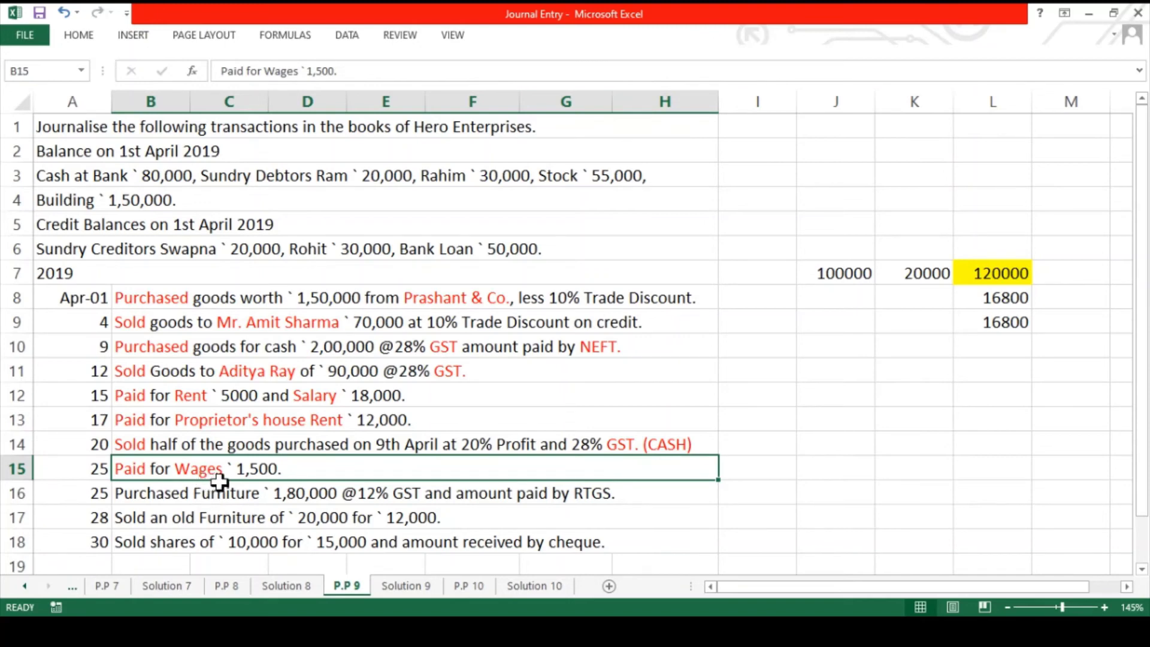
- Reveal the April 25 wages account lines in B44:B45 of Solution 9 in black font: Wages A/c Dr and To Cash A/c
click(407, 591)
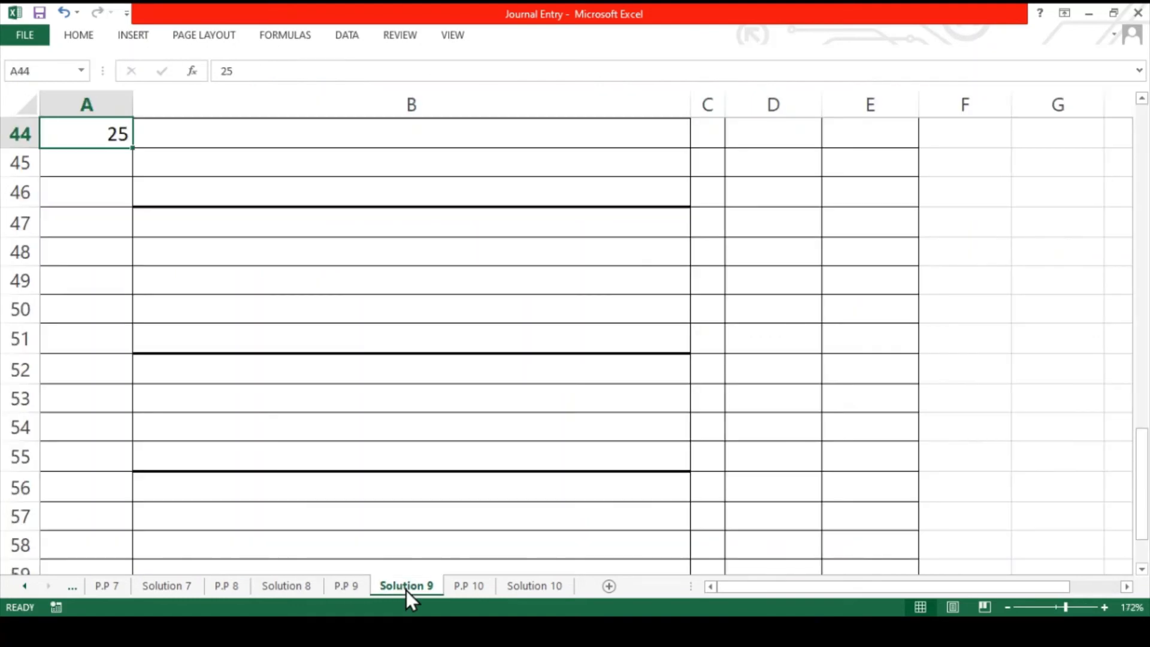
click(209, 140)
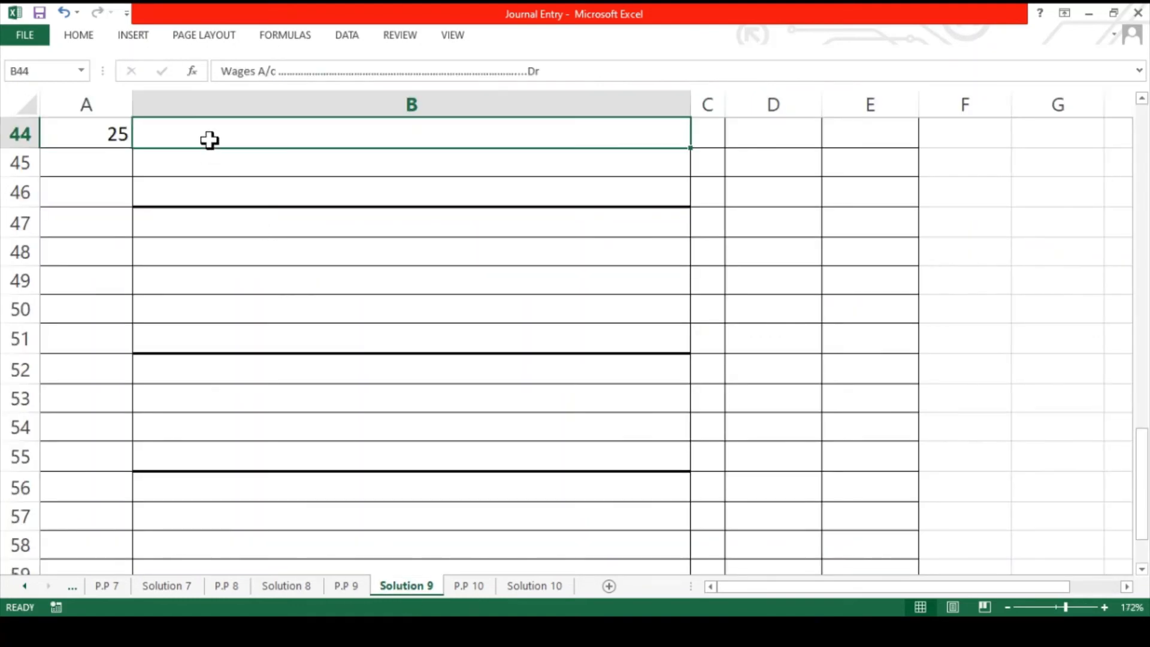
double_click(89, 37)
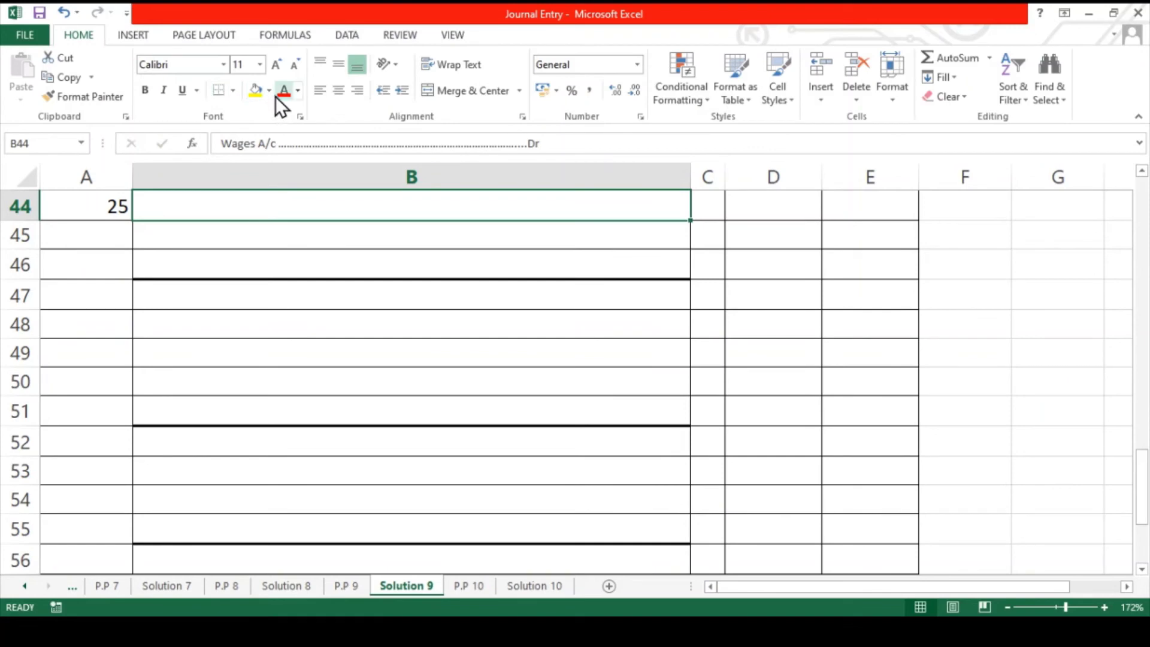
click(297, 90)
click(295, 113)
double_click(244, 239)
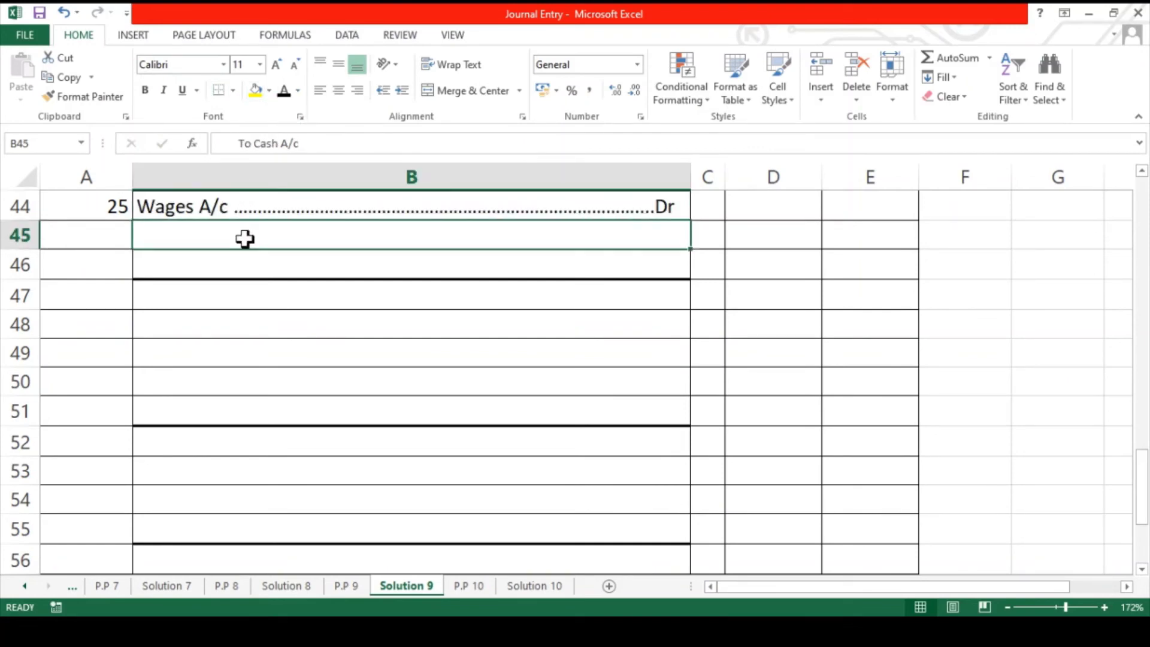
click(222, 272)
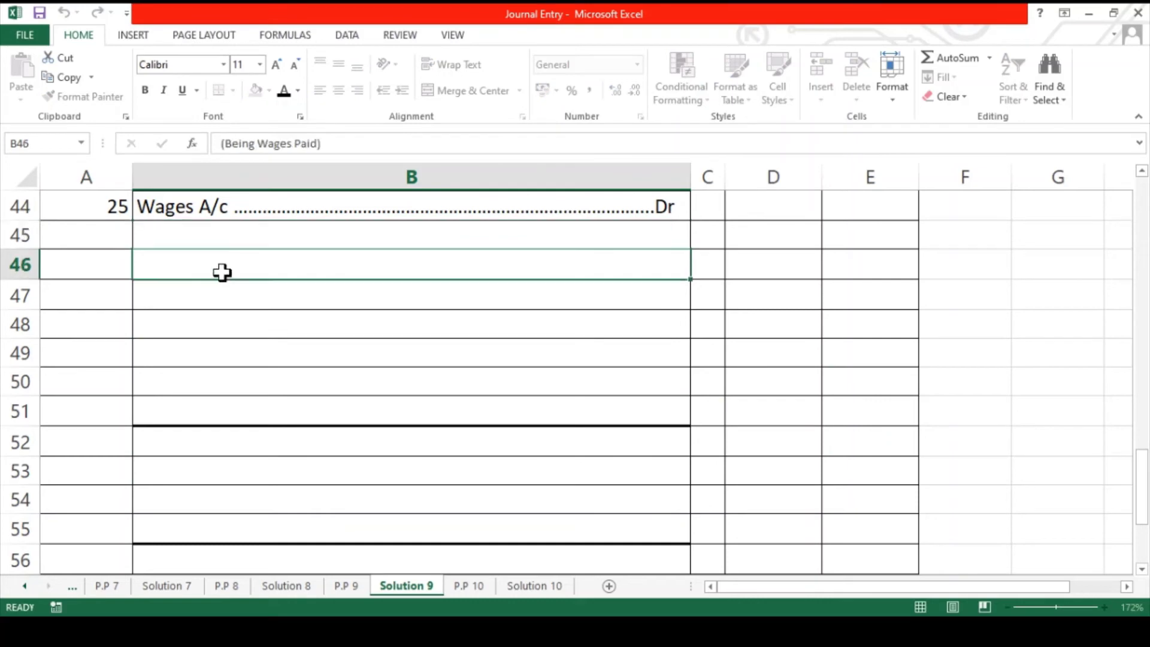
click(228, 241)
key(F4)
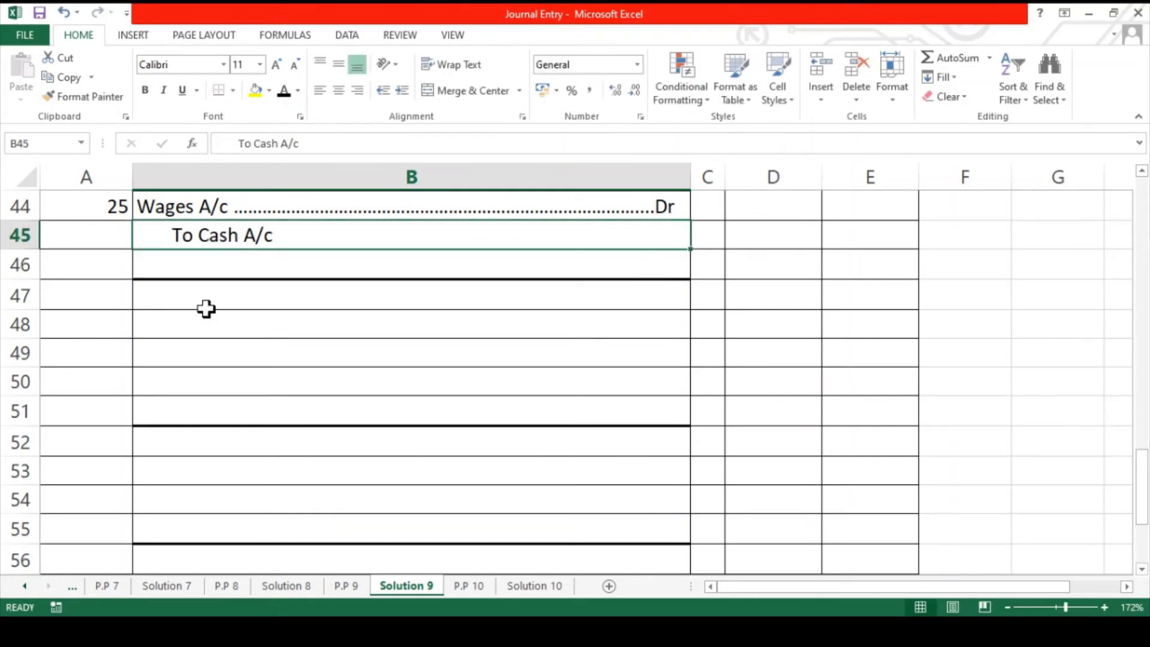
- Reveal the wages entry amounts of 1,500 in black, as the debit in D44 and the credit in E45
click(781, 238)
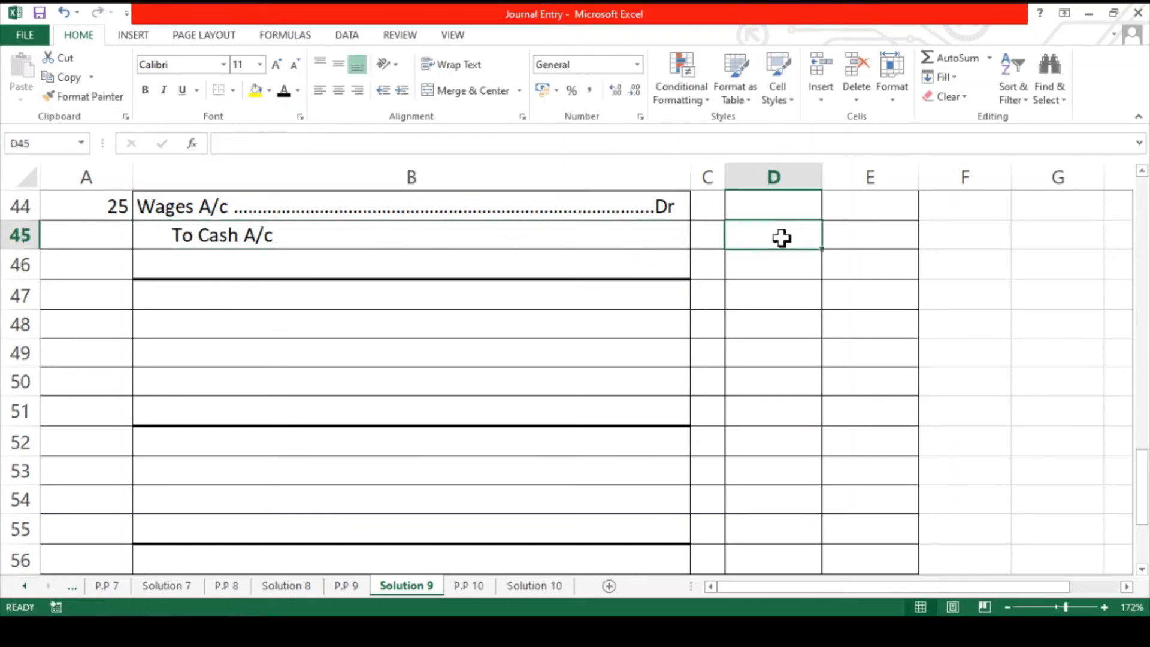
click(1138, 116)
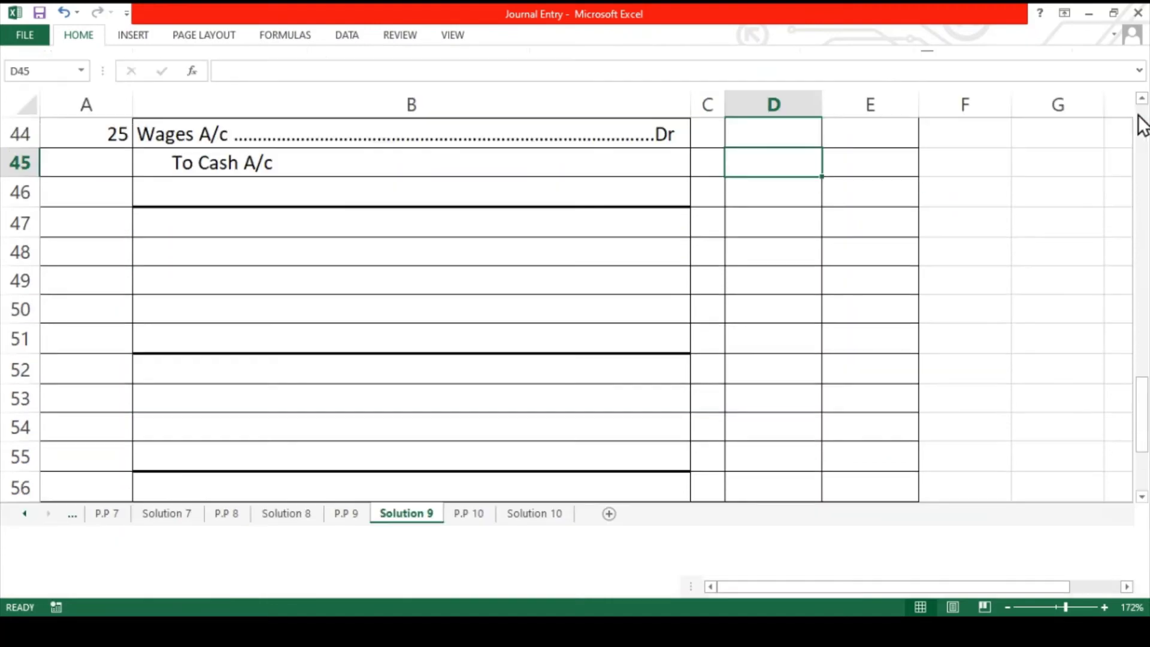
click(755, 136)
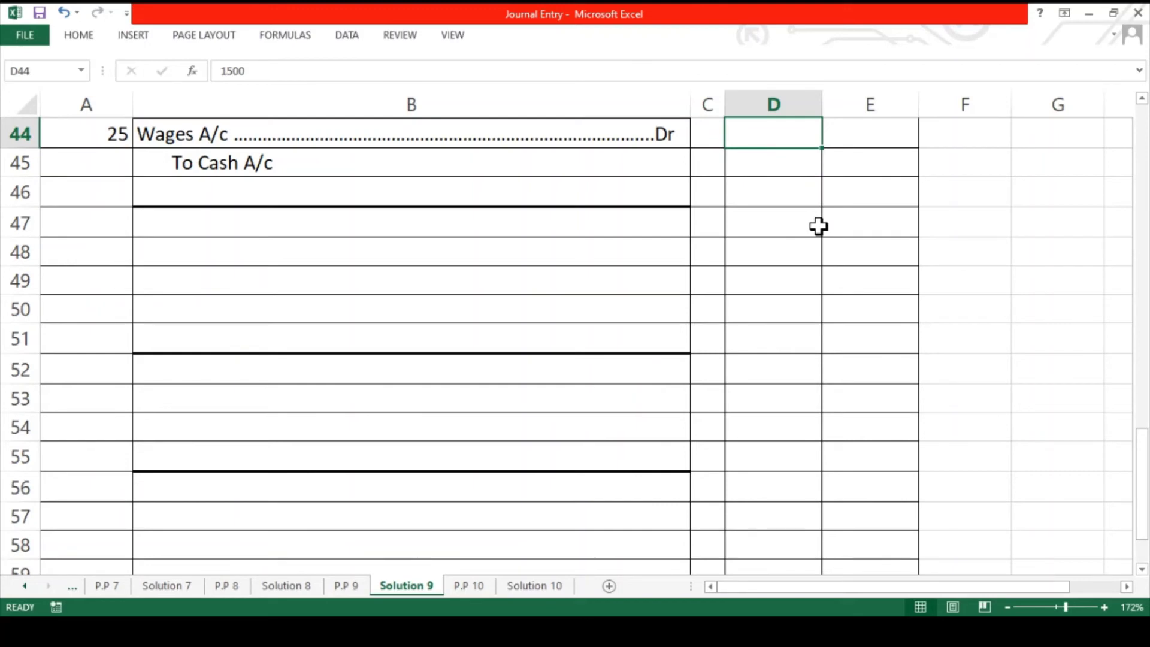
key(Right)
key(Down)
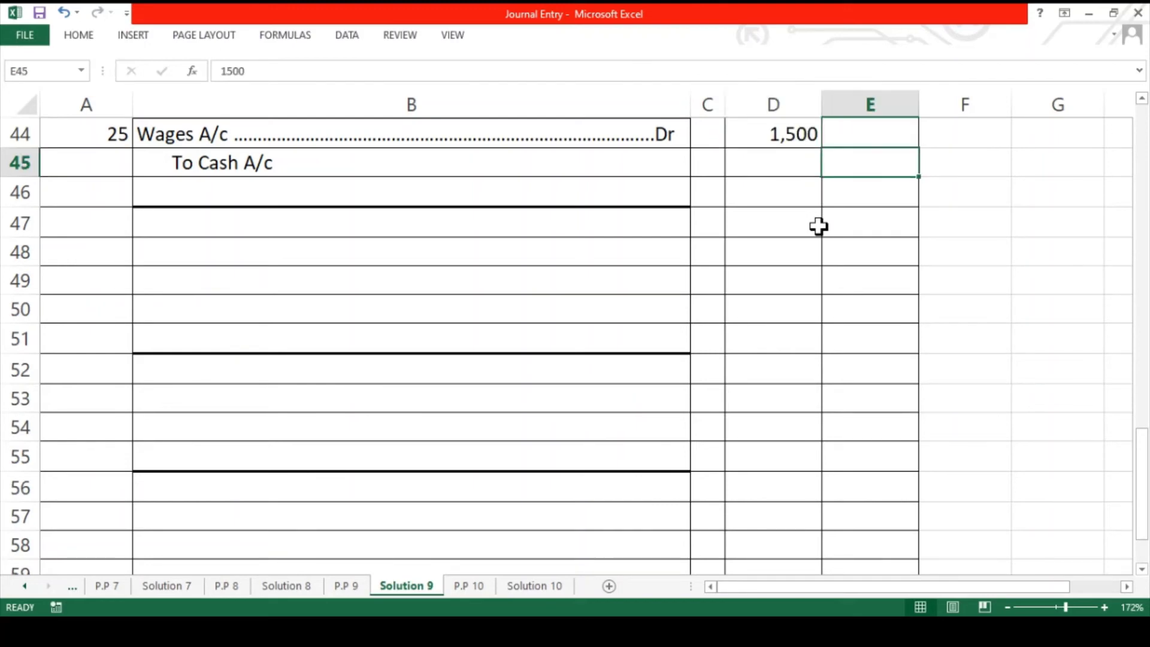
- Reveal the narration "(Being Wages Paid)" in B46 and the next entry's date 25 in A47
key(Left)
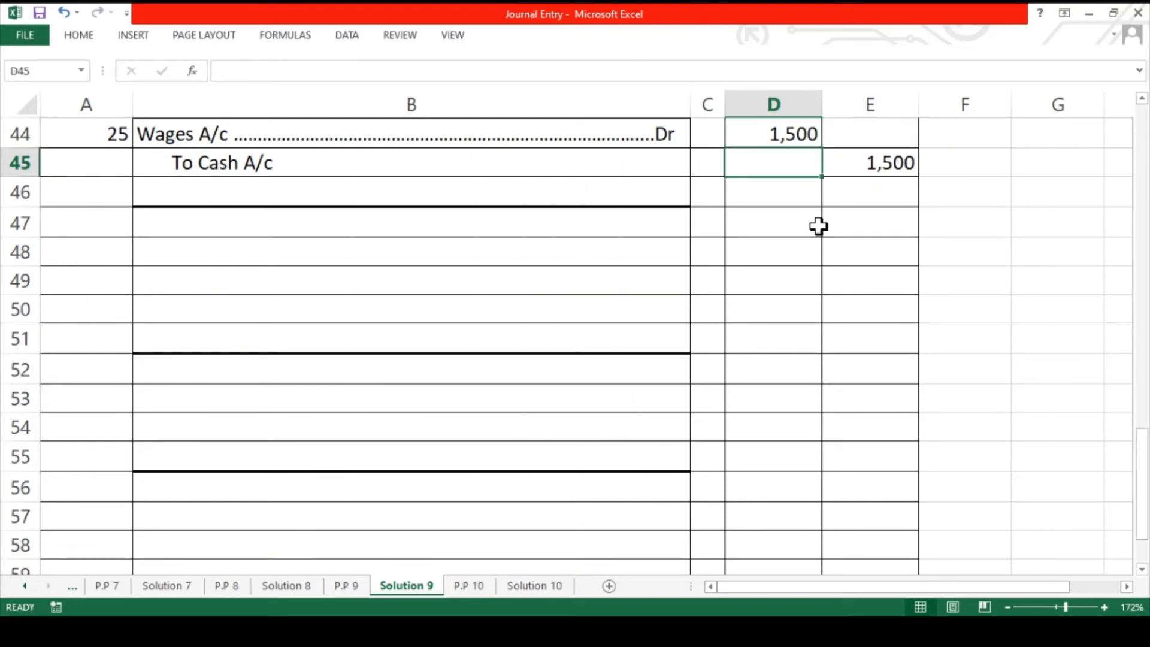
key(Left)
key(Left)
key(Down)
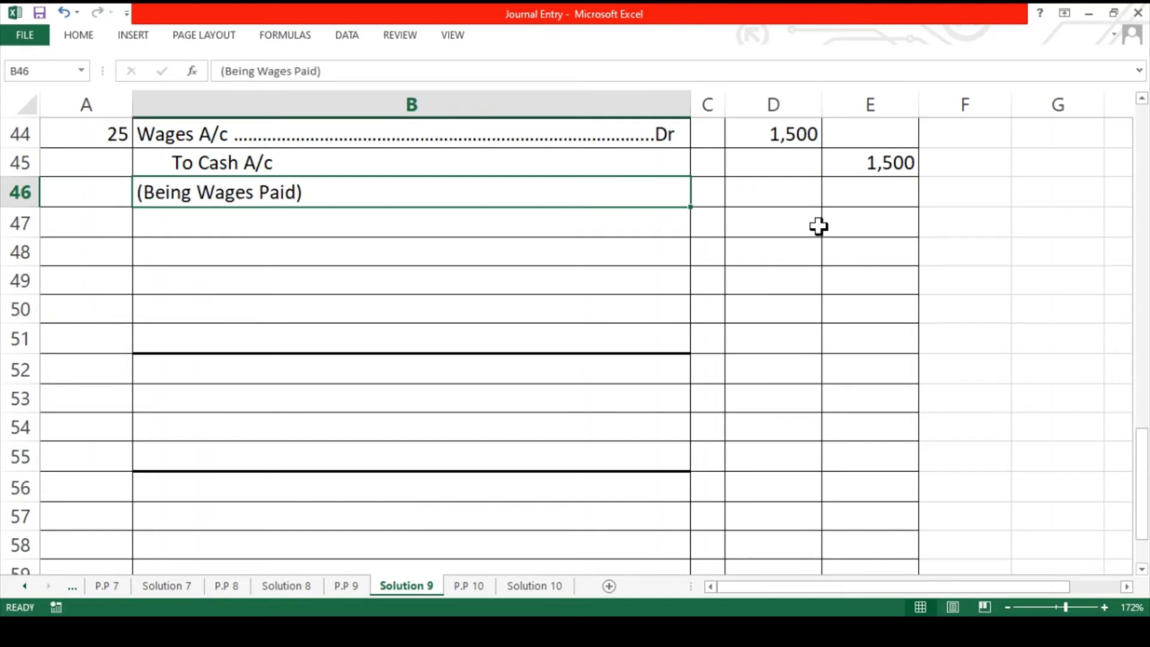
click(114, 228)
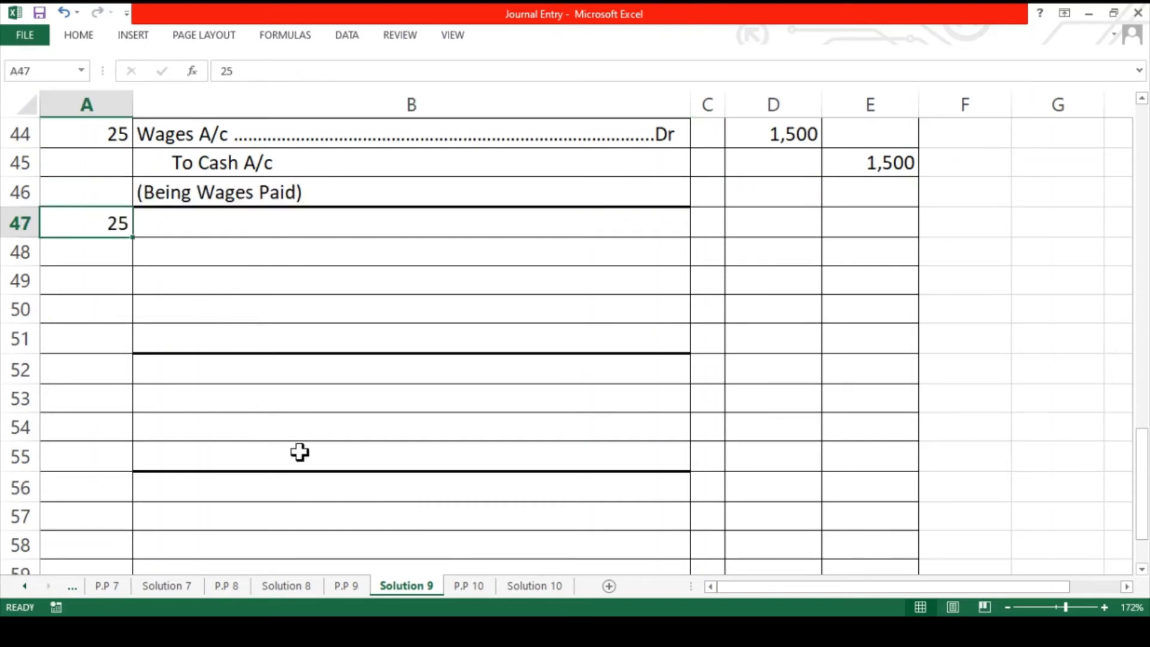
- Colour the words "RTGS.", "Furniture" and "GST" red in the furniture purchase transaction in B16 of P.P 9
click(345, 585)
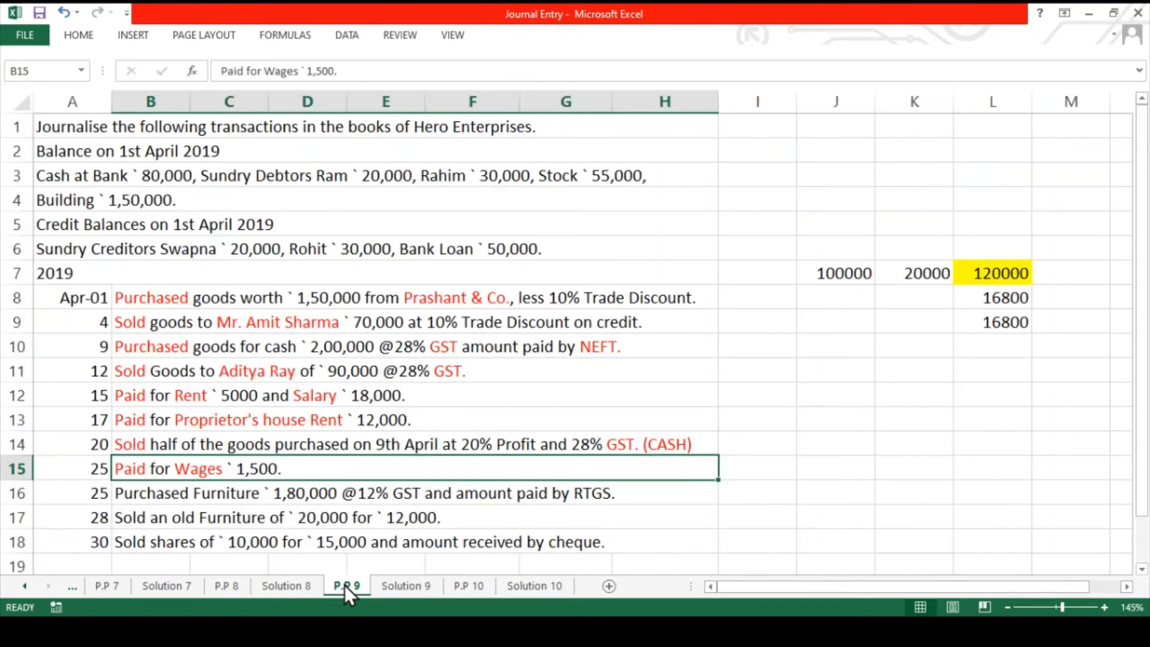
click(201, 494)
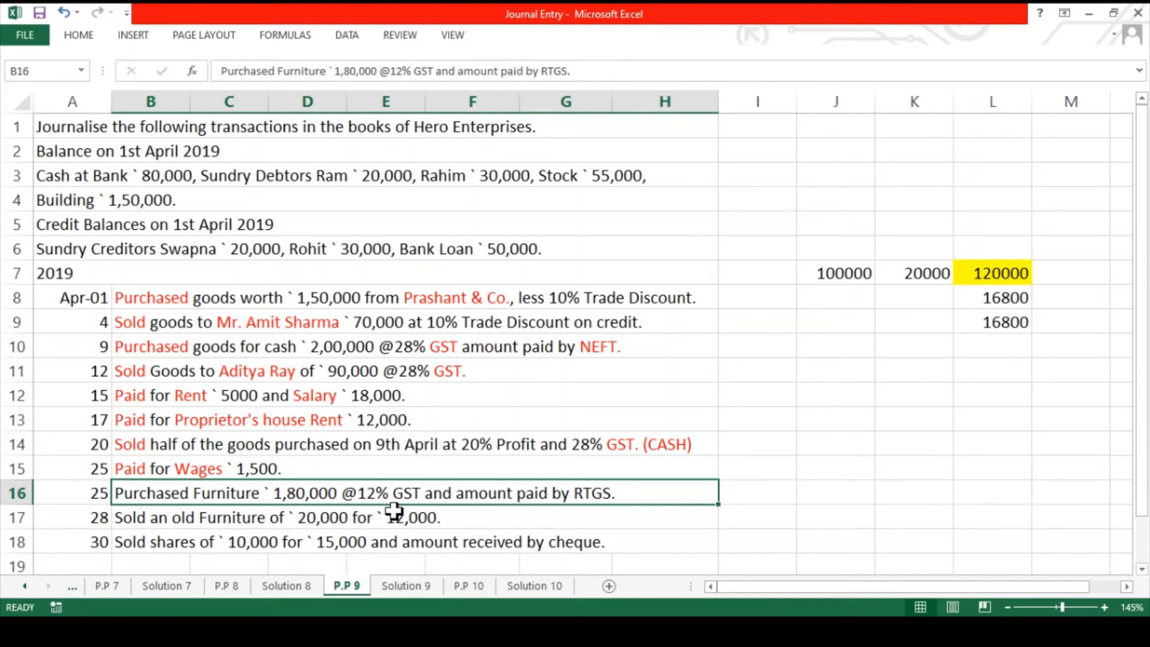
double_click(569, 492)
drag(626, 491, 574, 494)
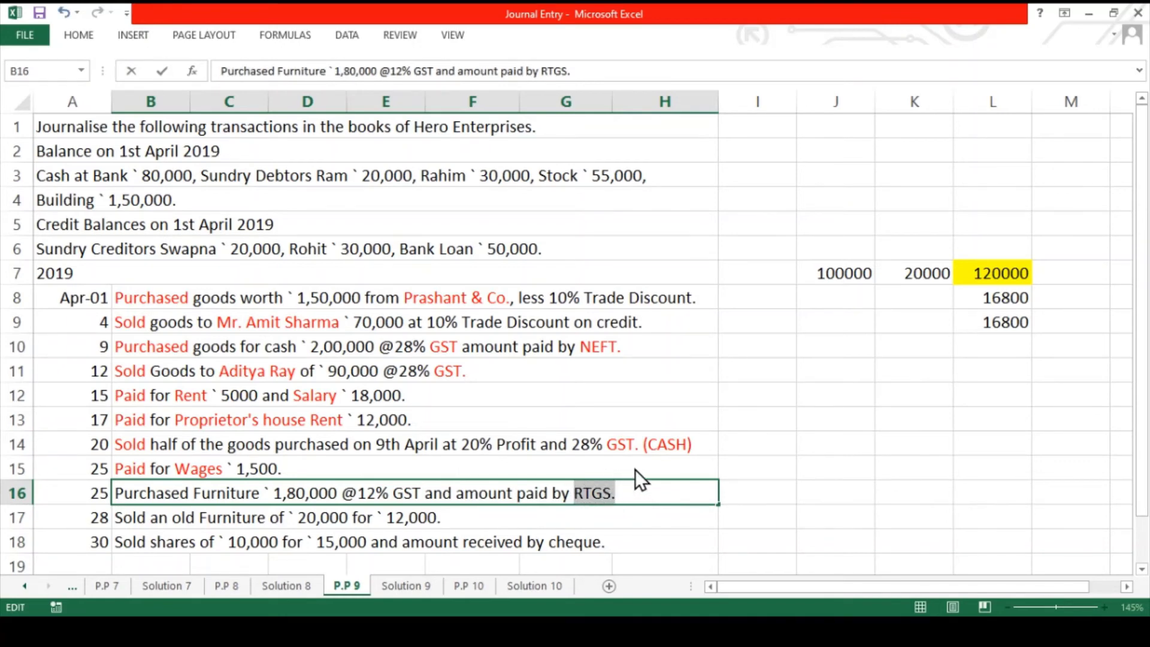
click(635, 429)
drag(261, 493, 196, 493)
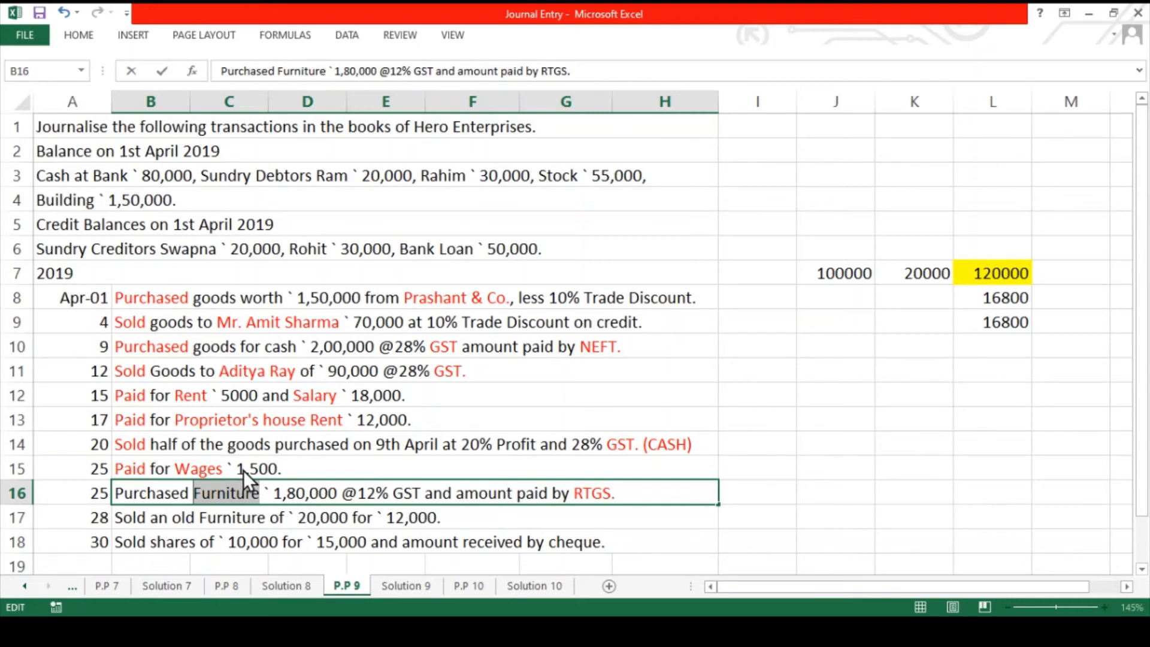
key(F4)
drag(421, 493, 392, 494)
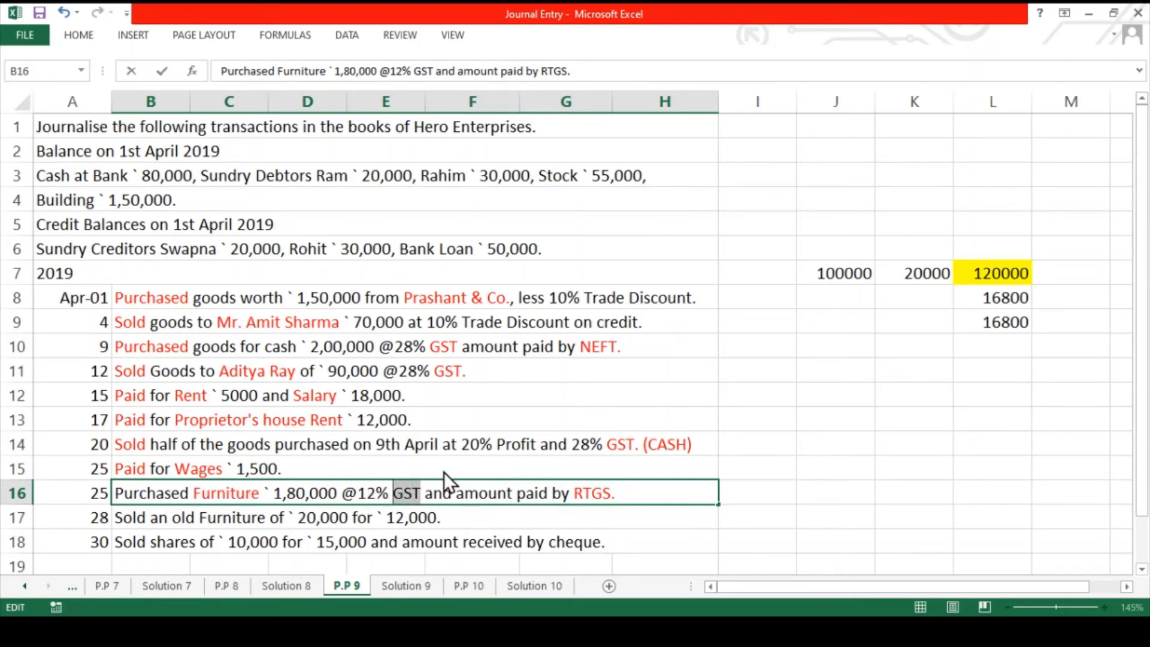
key(F4)
click(465, 520)
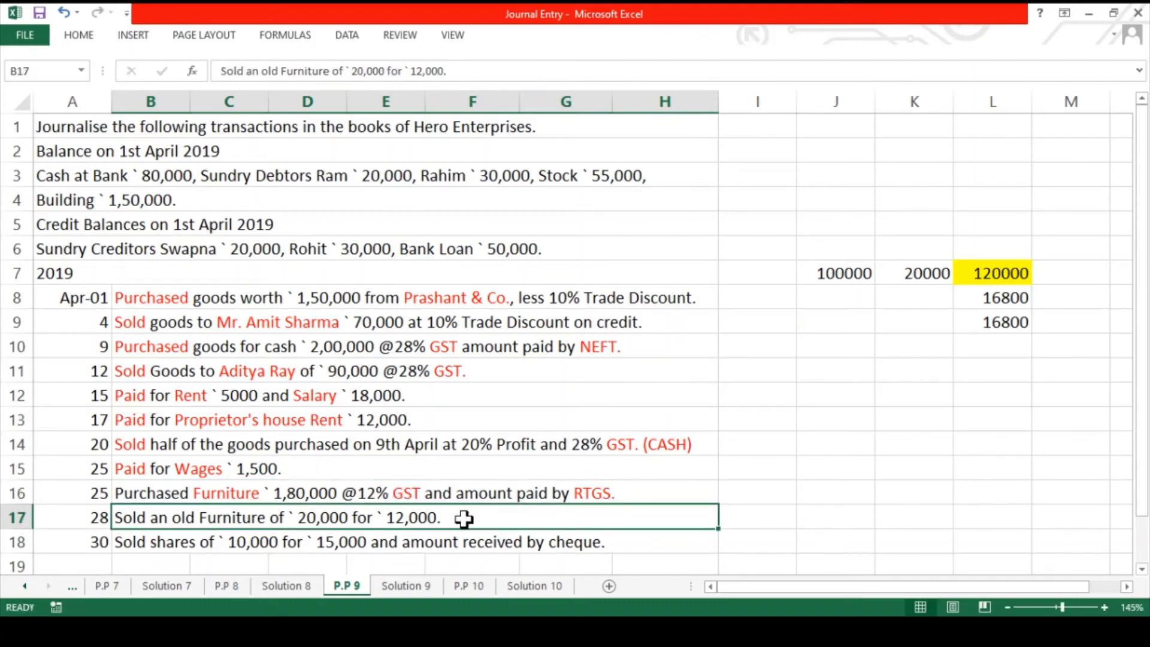
click(265, 493)
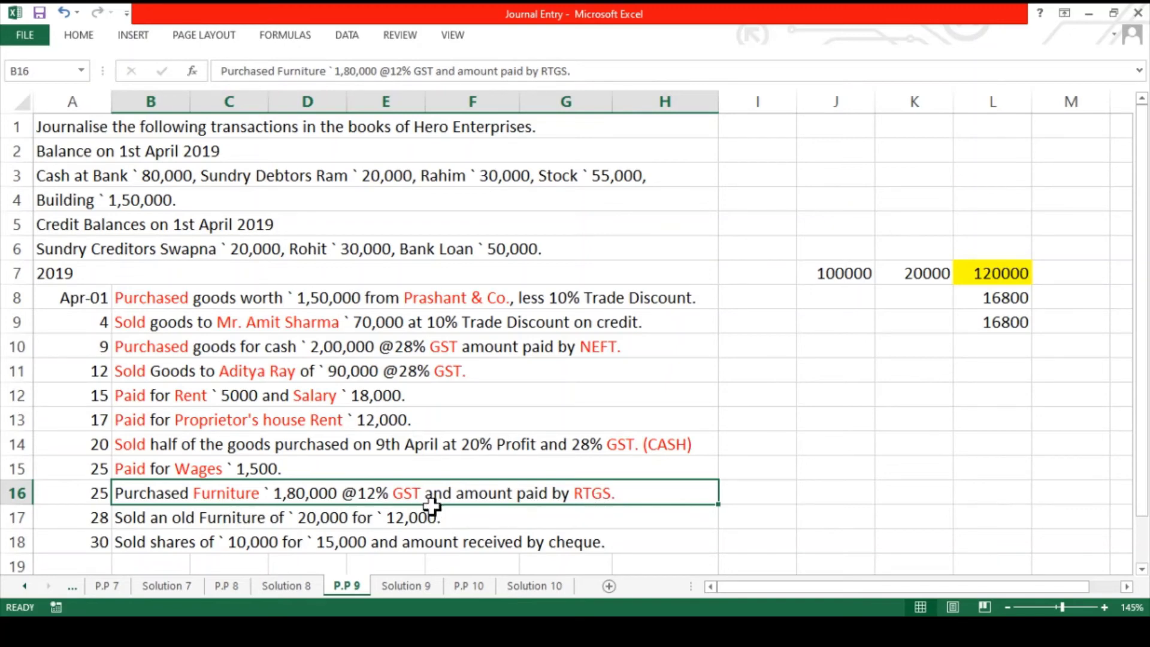
- Reveal the furniture account lines in B47:B50 of Solution 9: Furniture A/c Dr, Input CGST A/c Dr, Input SGST A/c Dr and To Bank A/c
click(397, 586)
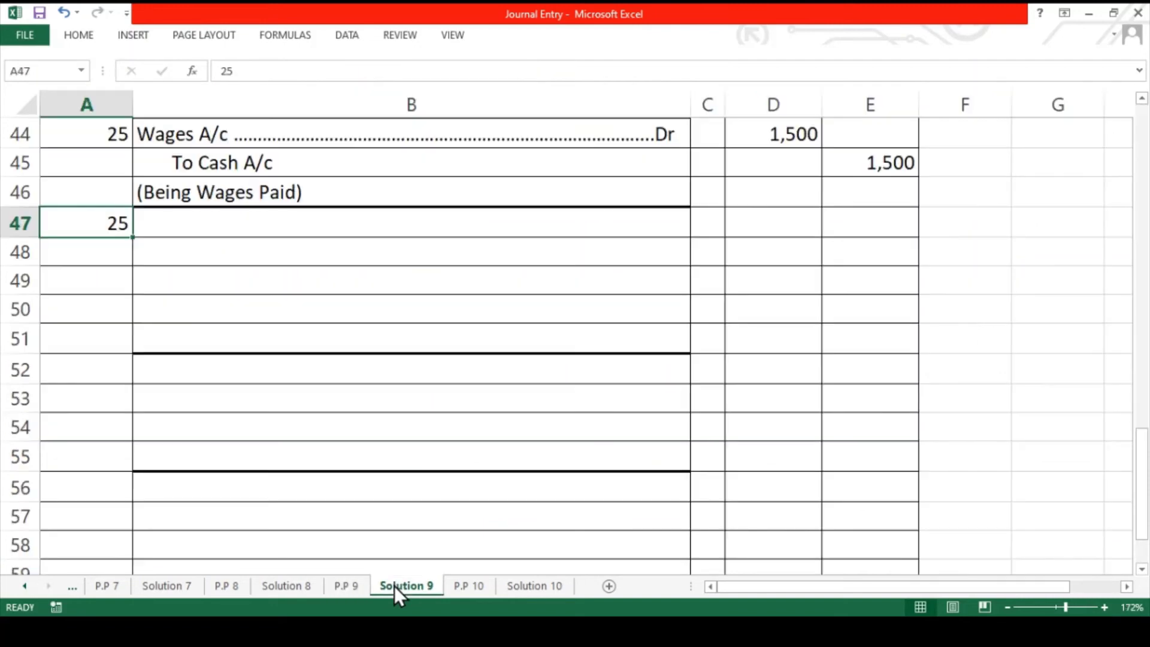
click(236, 229)
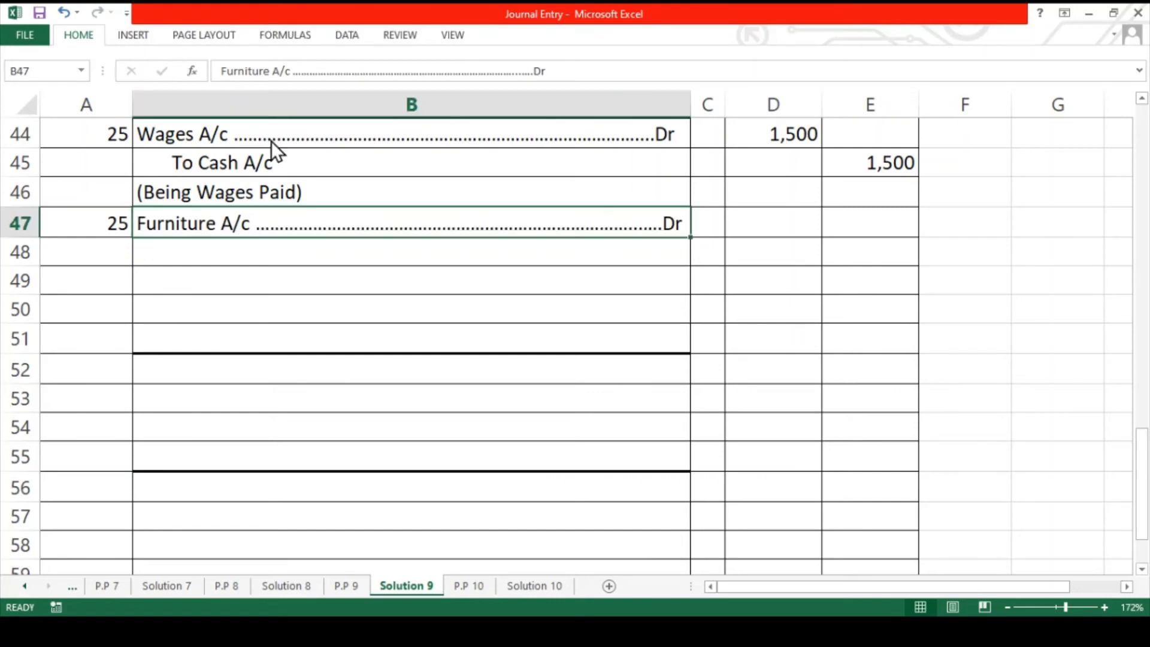
click(229, 249)
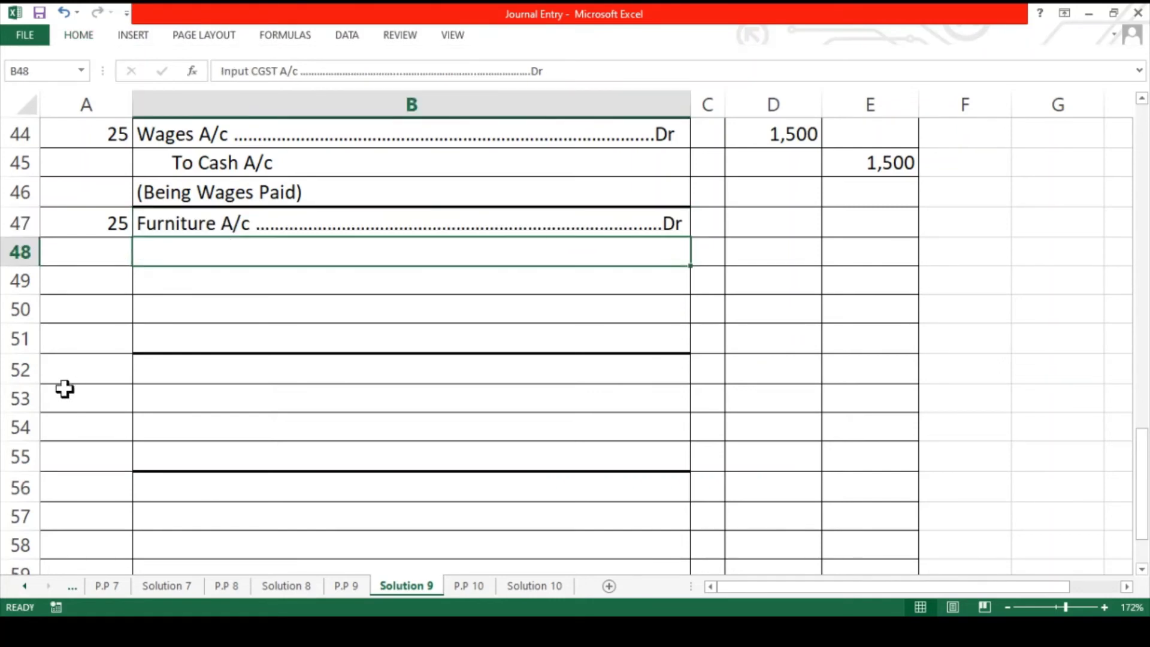
key(Down)
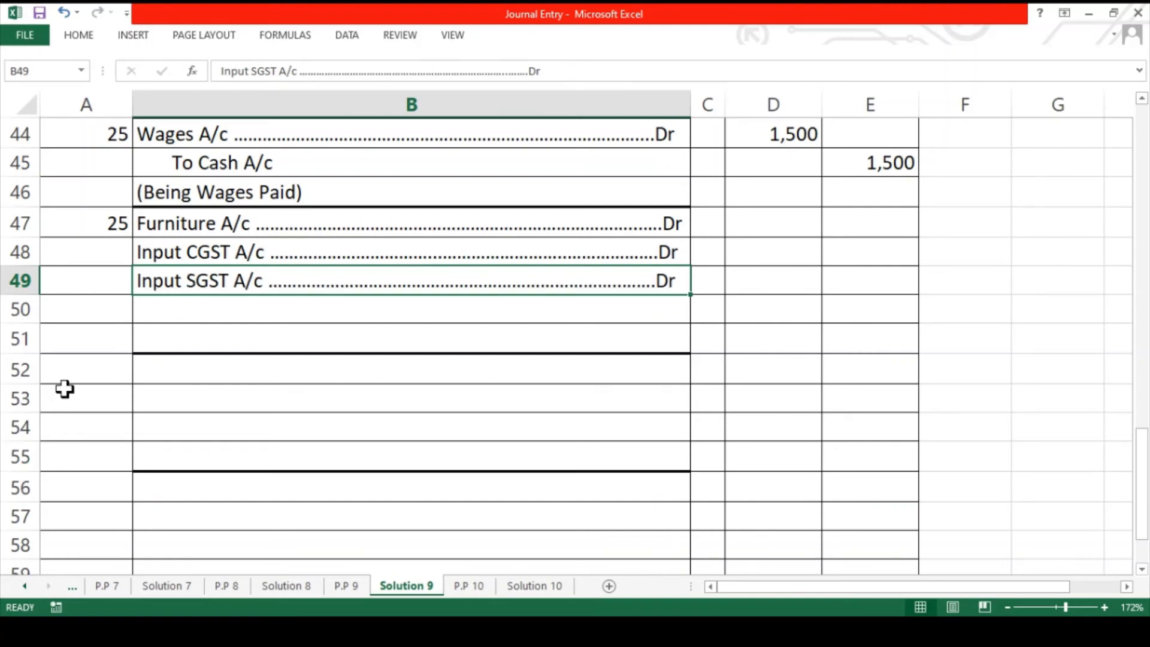
key(Down)
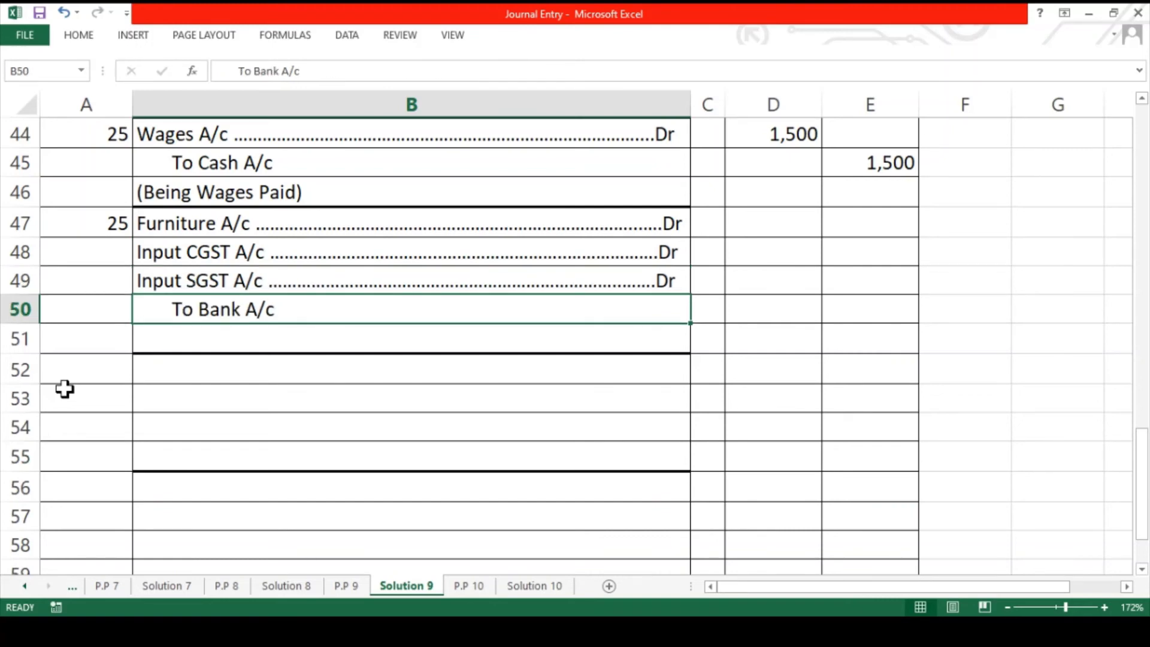
- Reveal the debit amounts 1,80,000 in D47 for furniture and 10,800 in both D48 and D49 for input CGST and SGST
key(Up)
key(Up)
key(Up)
key(Right)
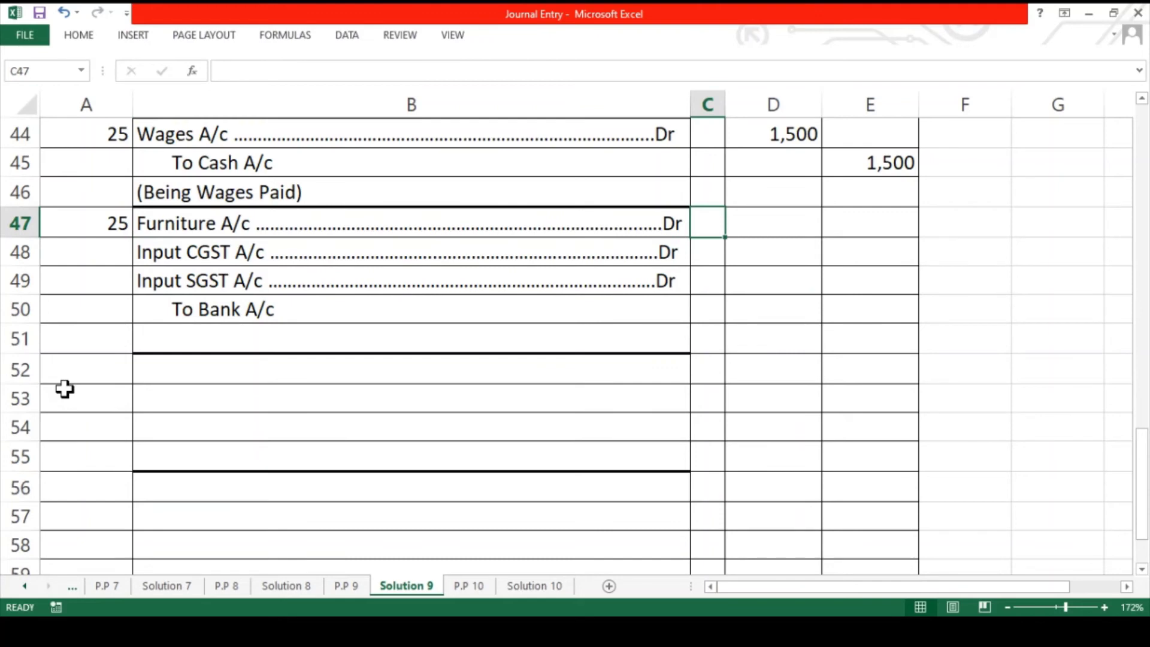
key(Right)
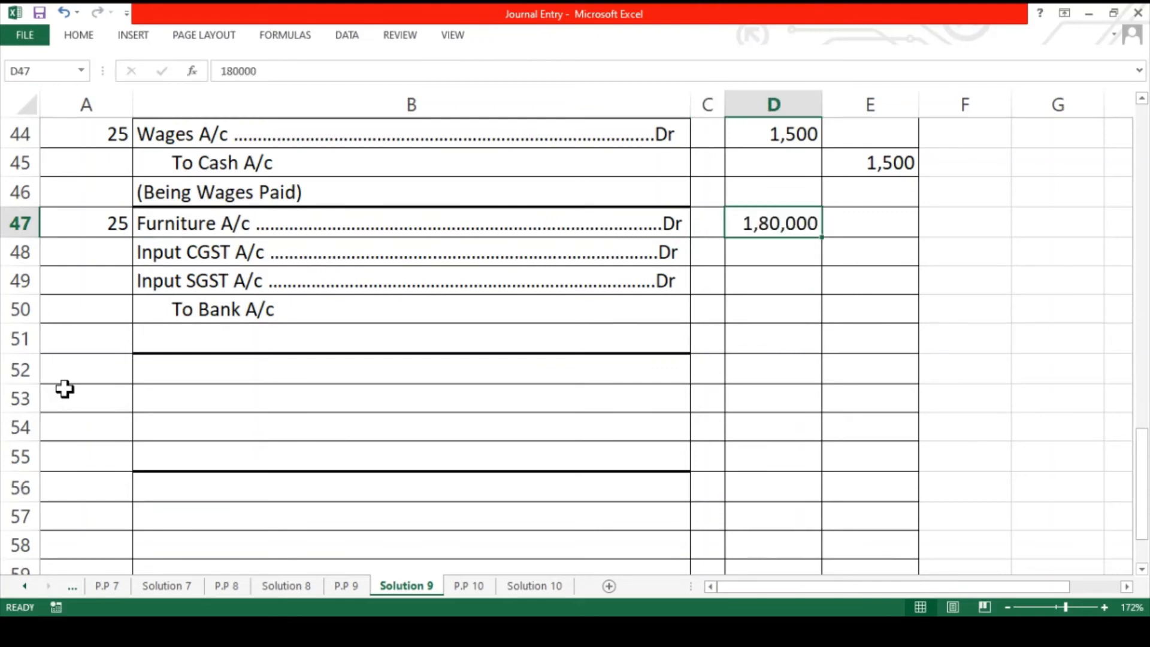
key(Down)
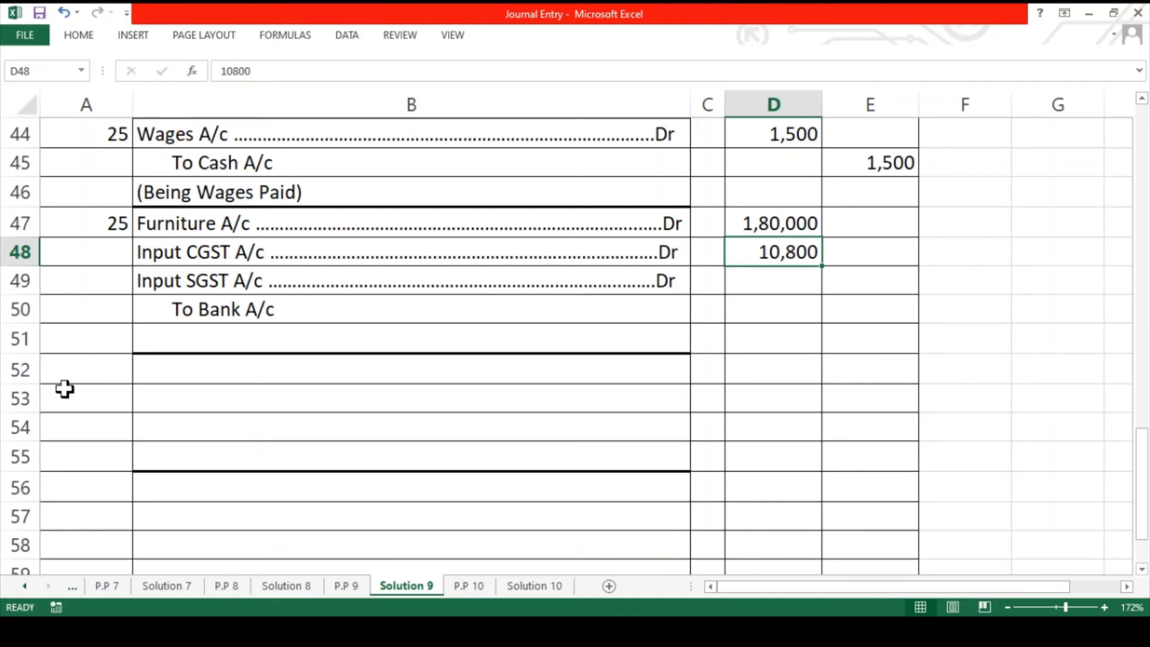
key(Down)
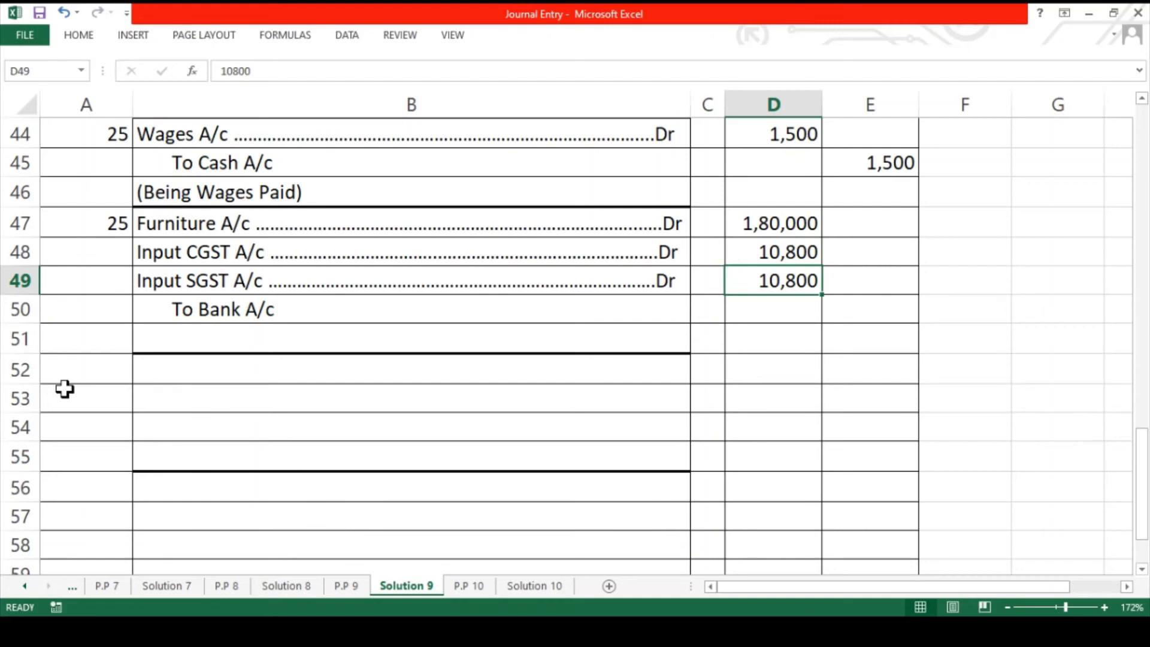
- Reveal the furniture purchase's credit 2,01,600 in E50, narration "(Being Furniture Purchased by RTGS at 12% GST)" in B51, and next date 28 in A52
key(Down)
key(Right)
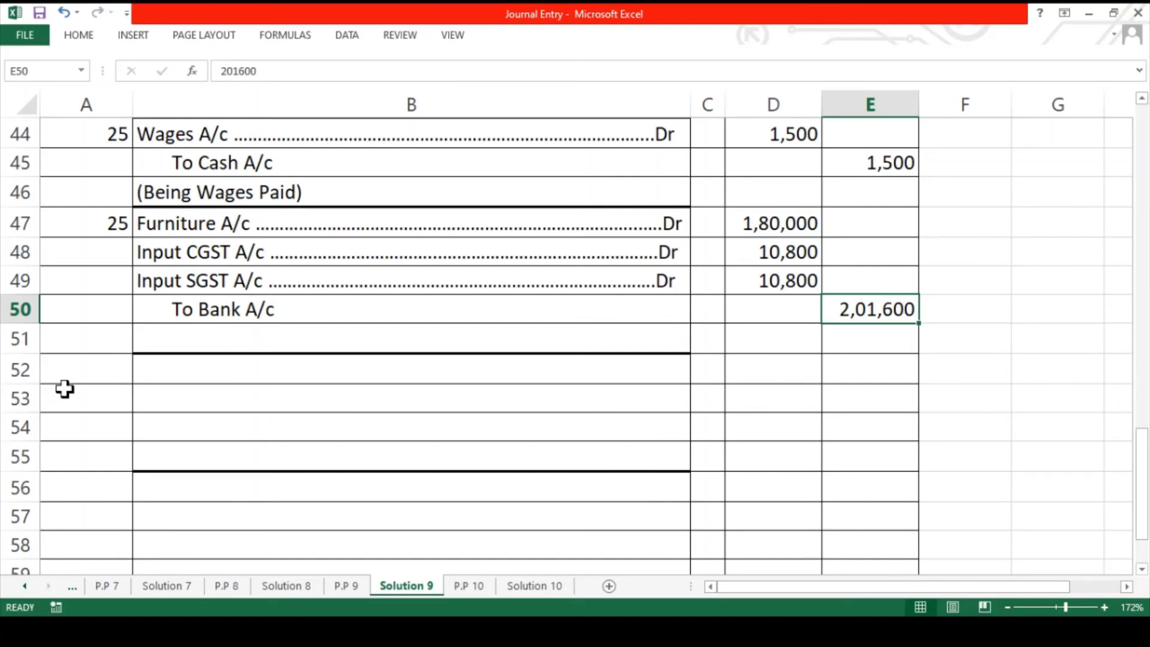
key(Left)
key(Left)
key(Down)
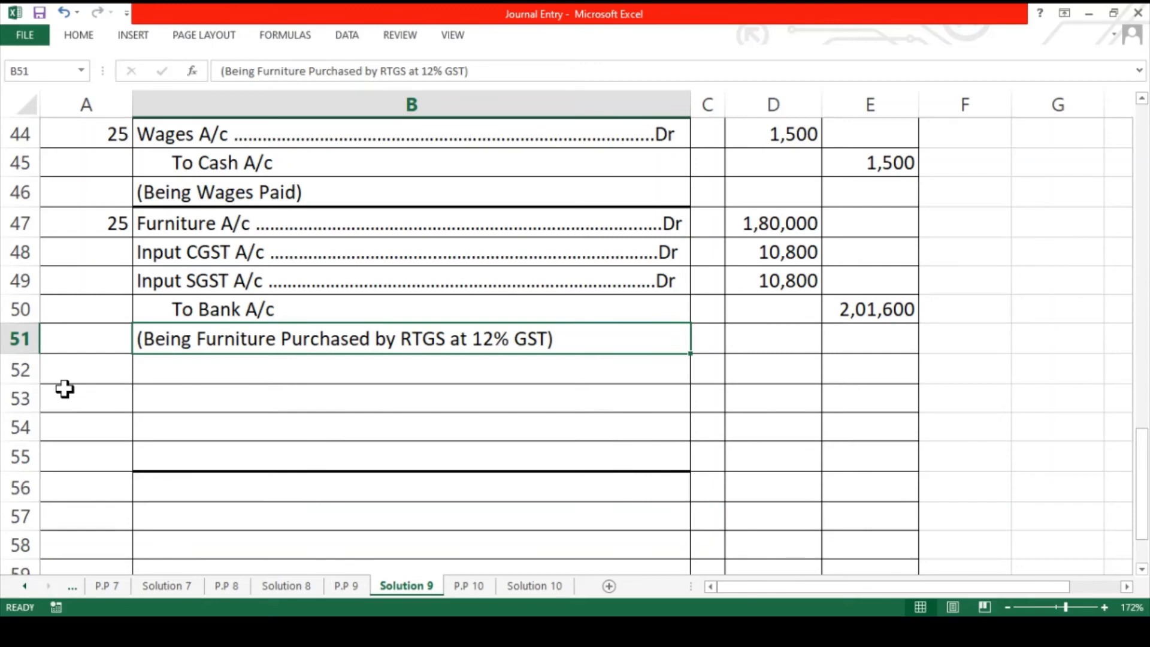
key(Left)
key(Down)
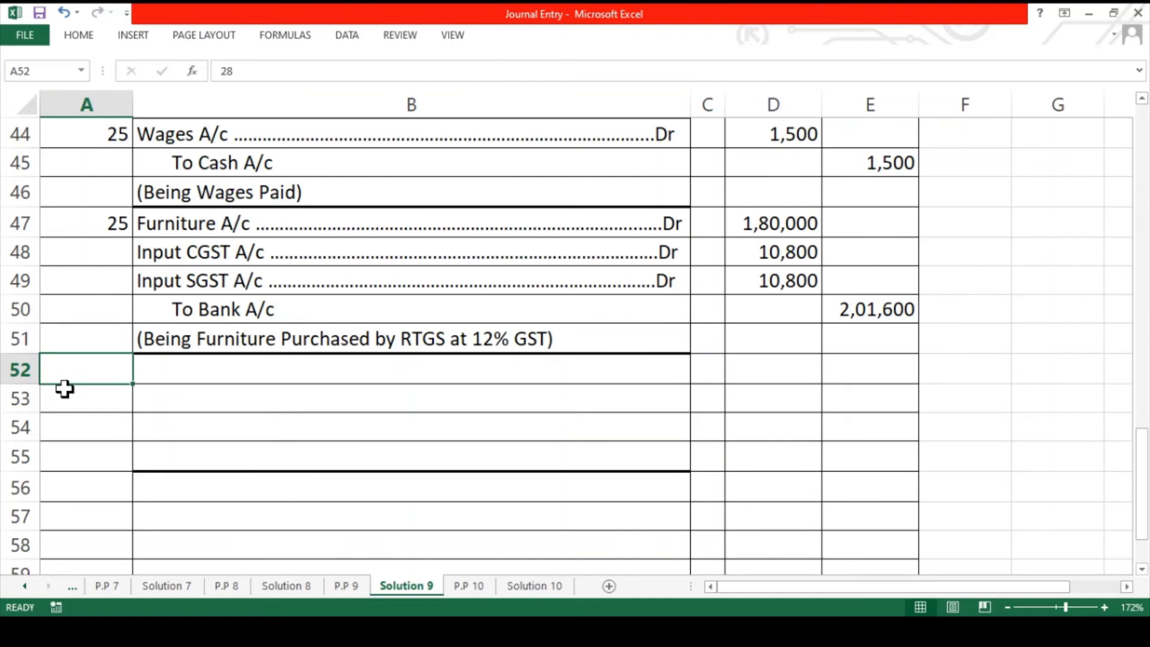
- Colour the words "Sold" and "Furniture" red in the April 28 old furniture sale transaction in B17 of P.P 9
click(351, 596)
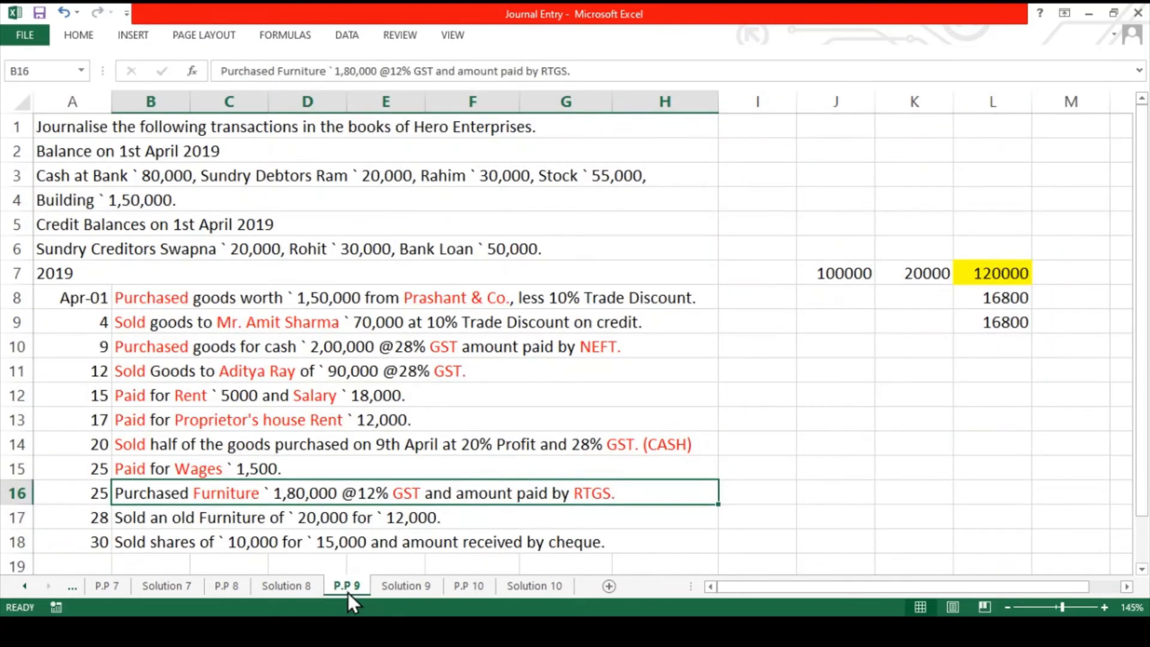
click(224, 515)
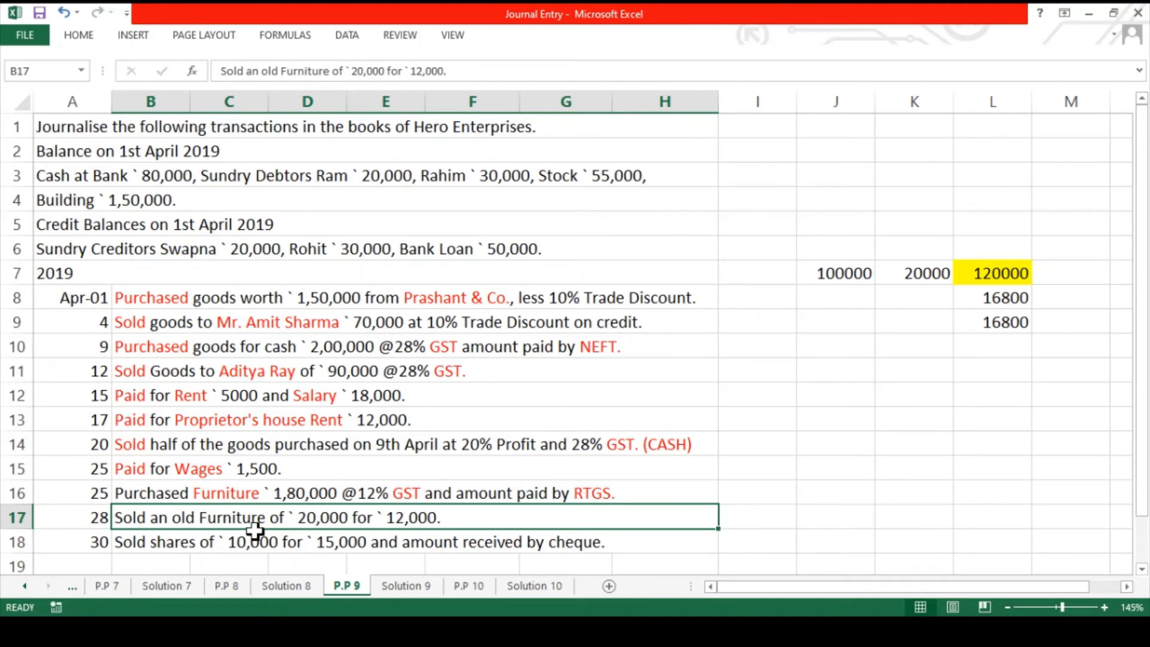
double_click(163, 516)
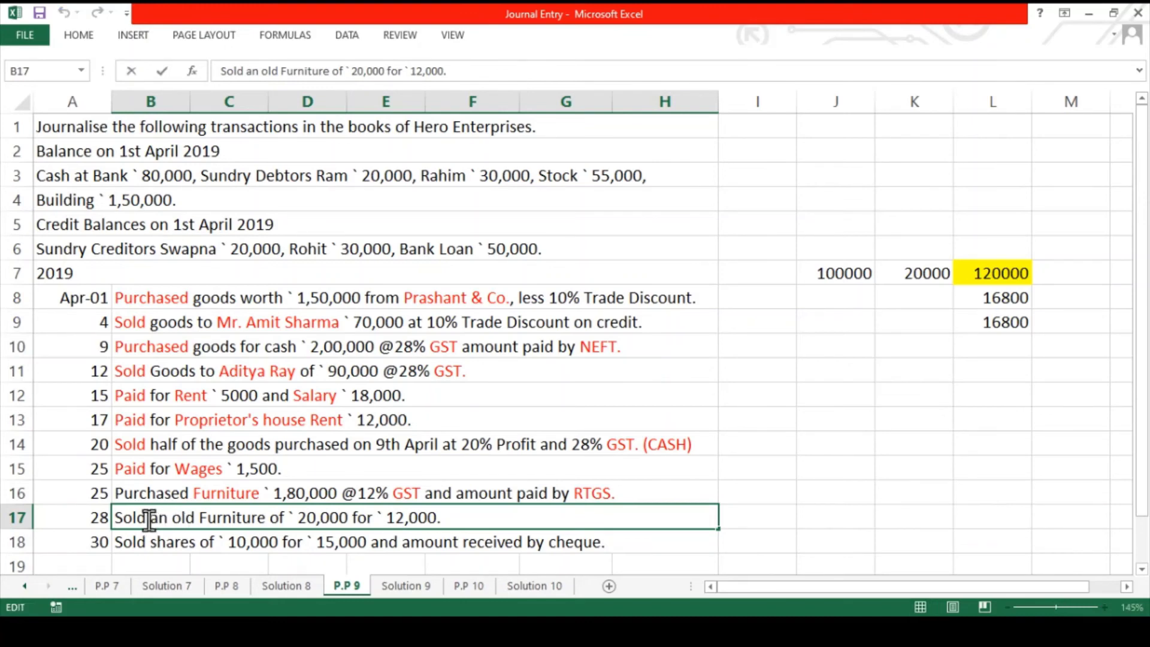
drag(149, 518, 115, 521)
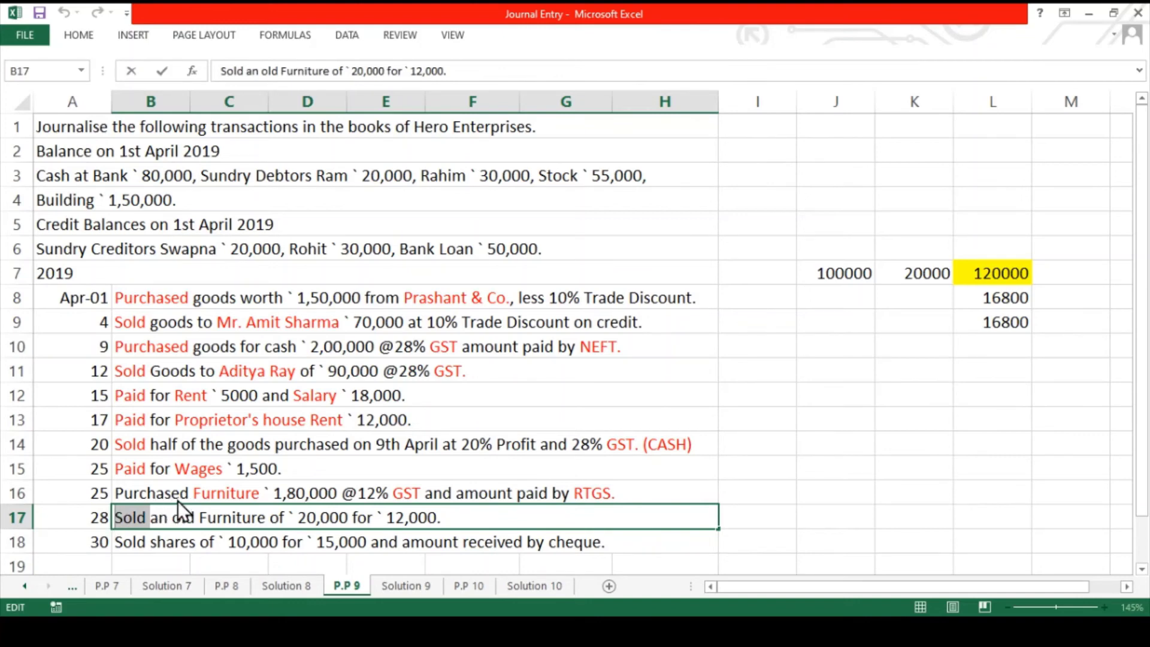
key(alt+h)
key(f)
key(c)
key(Return)
click(199, 543)
click(139, 519)
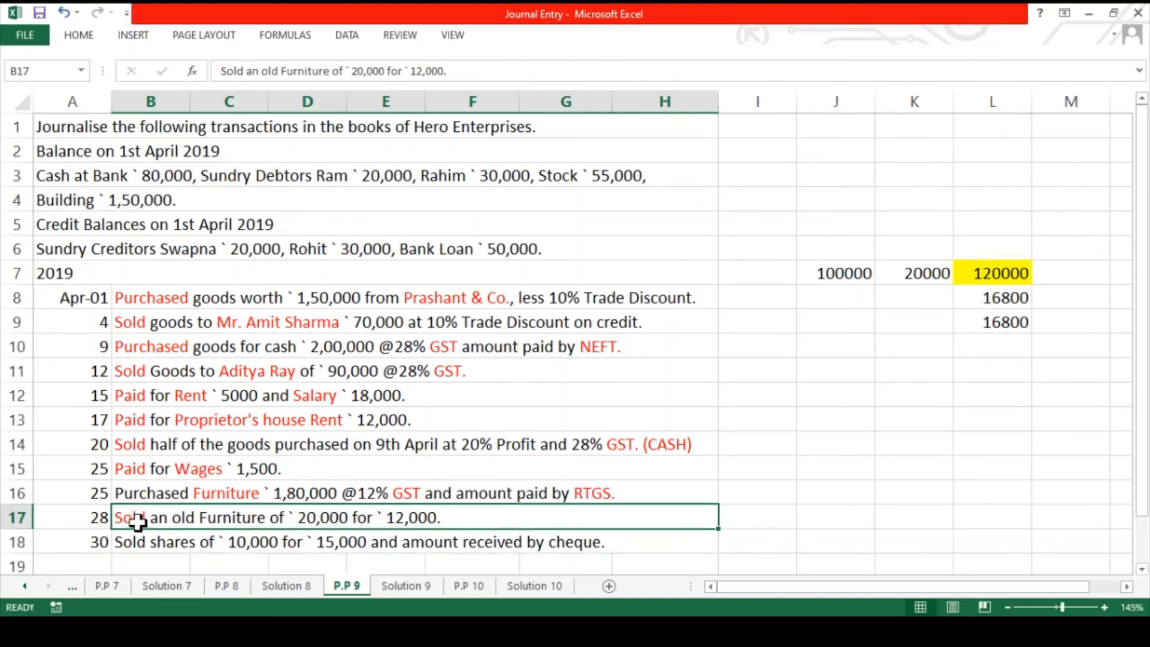
double_click(239, 519)
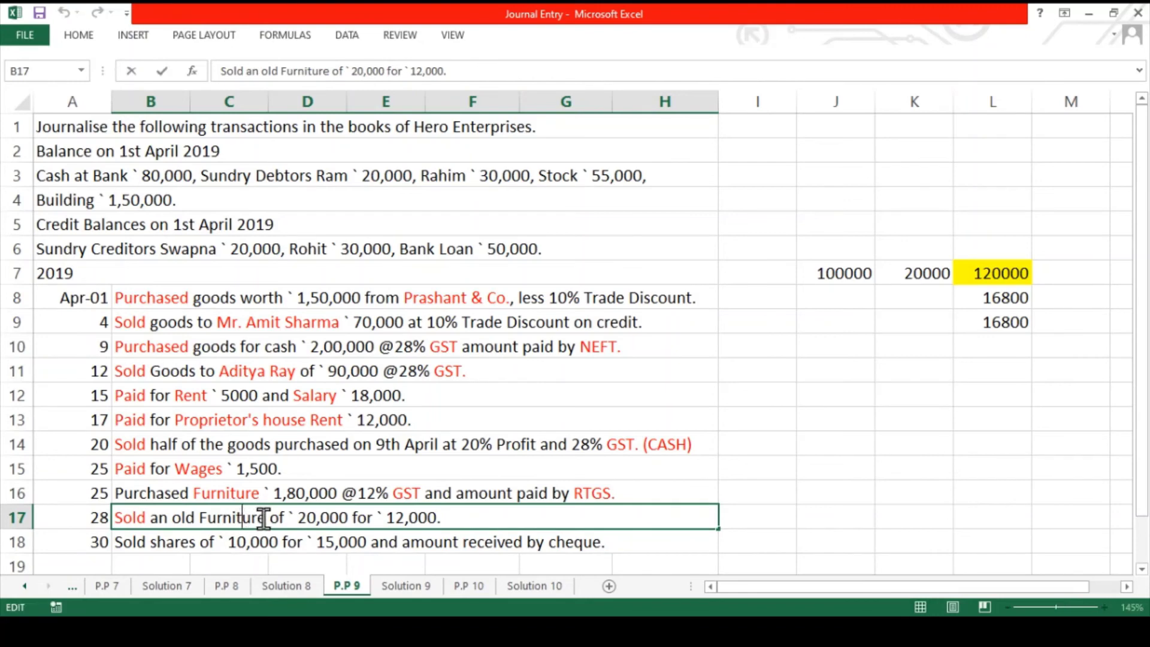
drag(268, 519, 204, 516)
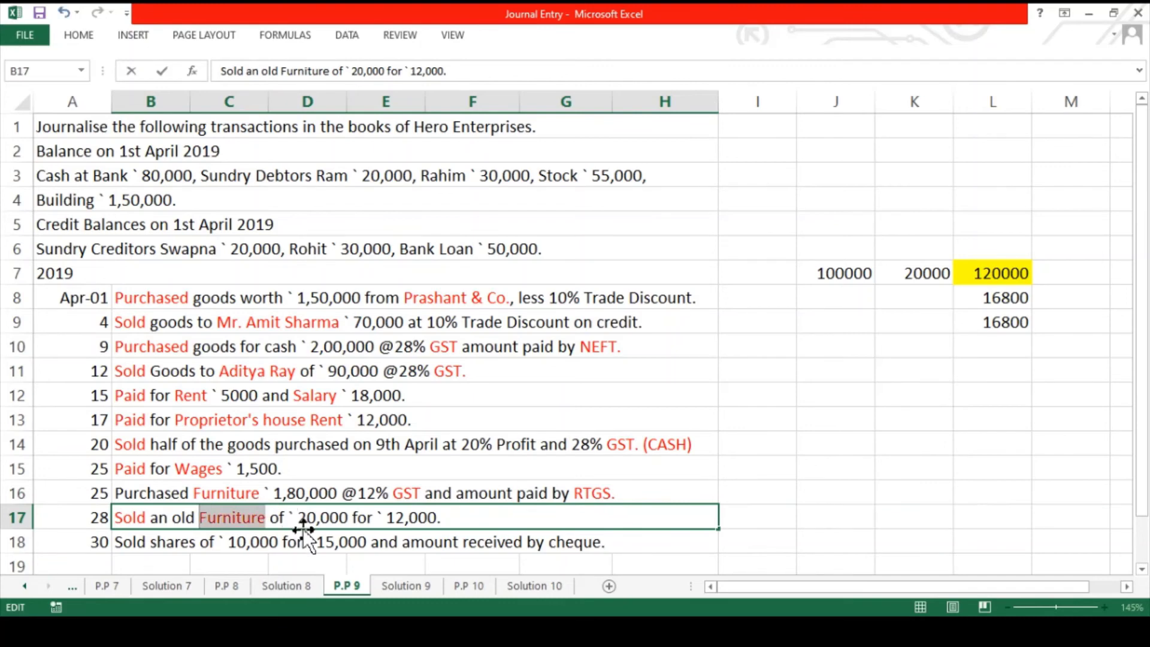
key(ctrl+Return)
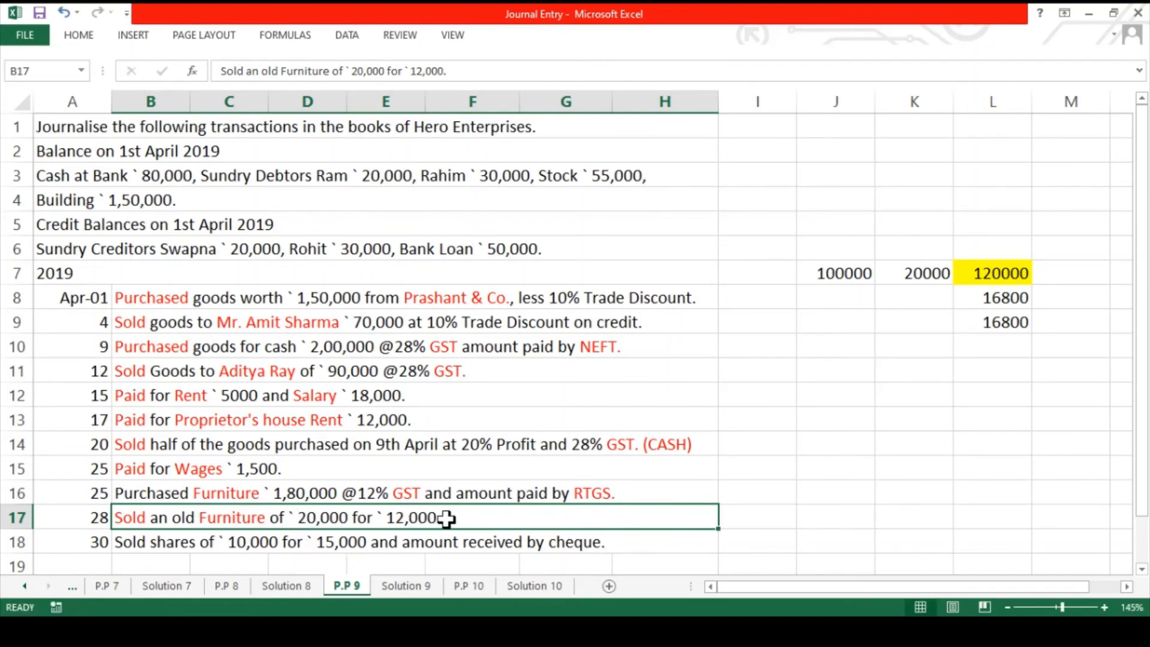
- Append the note "(8,000 LOSS)" to the end of the old furniture sale transaction in B17
double_click(450, 518)
drag(449, 518, 298, 519)
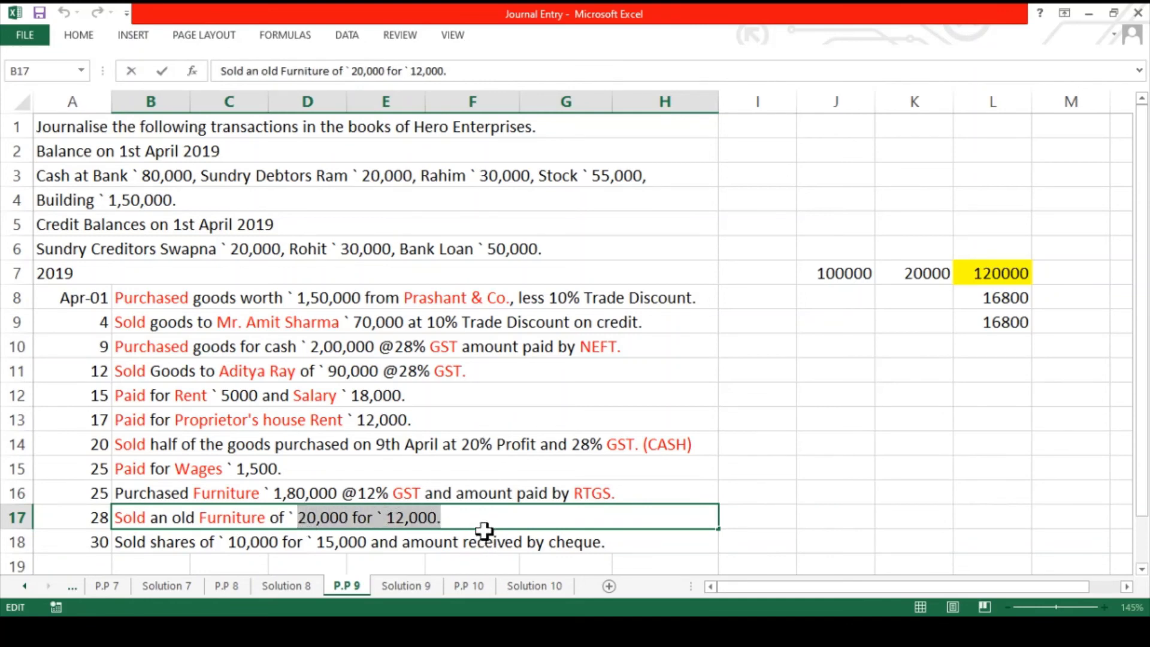
click(467, 521)
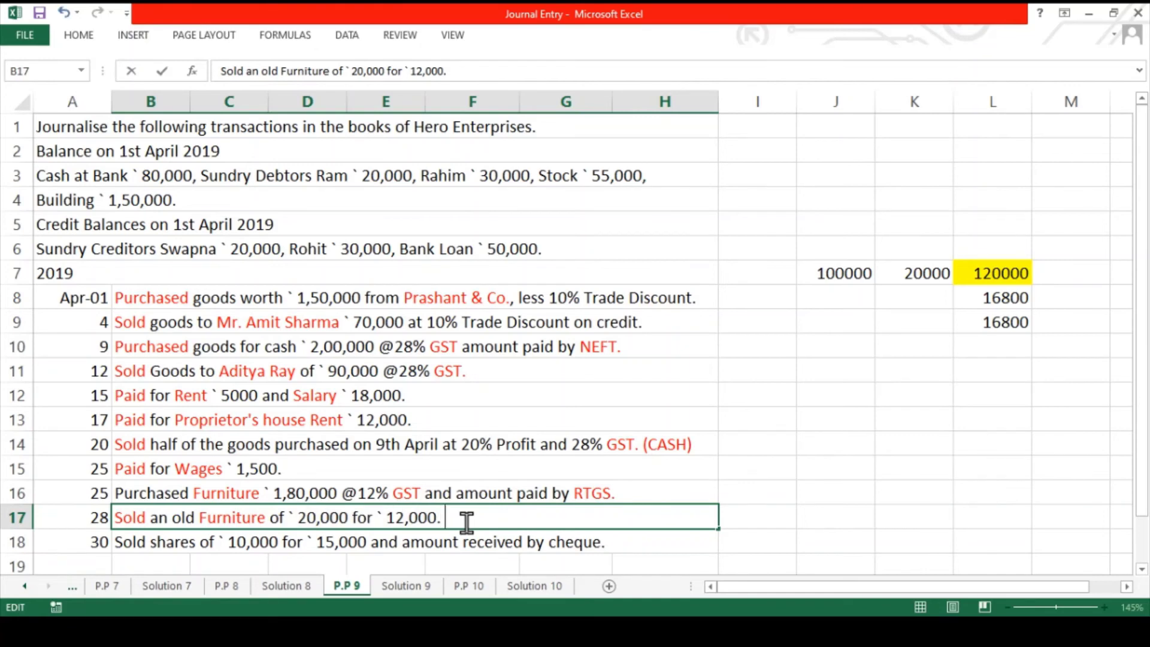
text((8,000 lo)
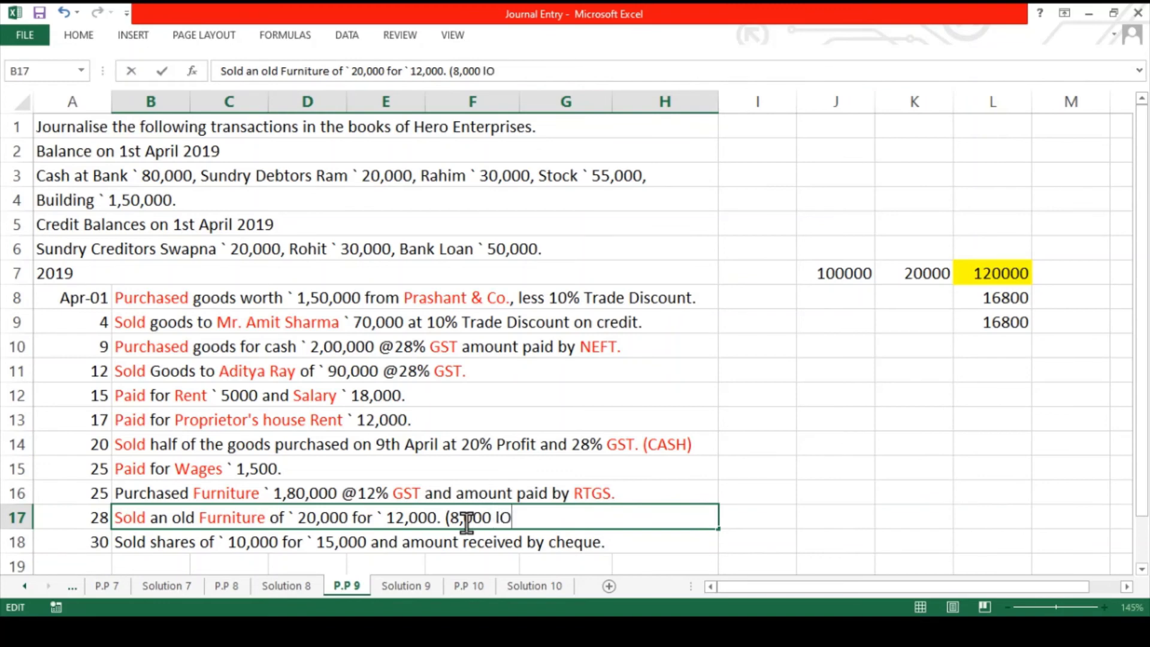
key(BackSpace)
key(BackSpace)
text(LOSS))
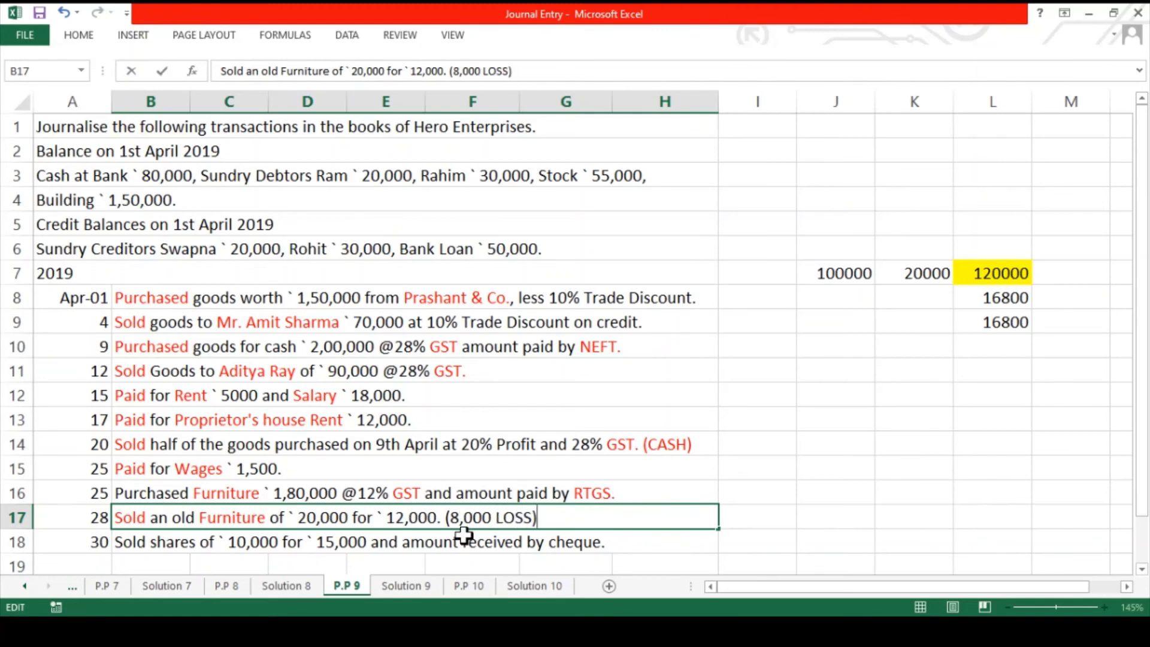
click(464, 542)
- Colour the note "(8,000 LOSS)" red in B17
double_click(471, 517)
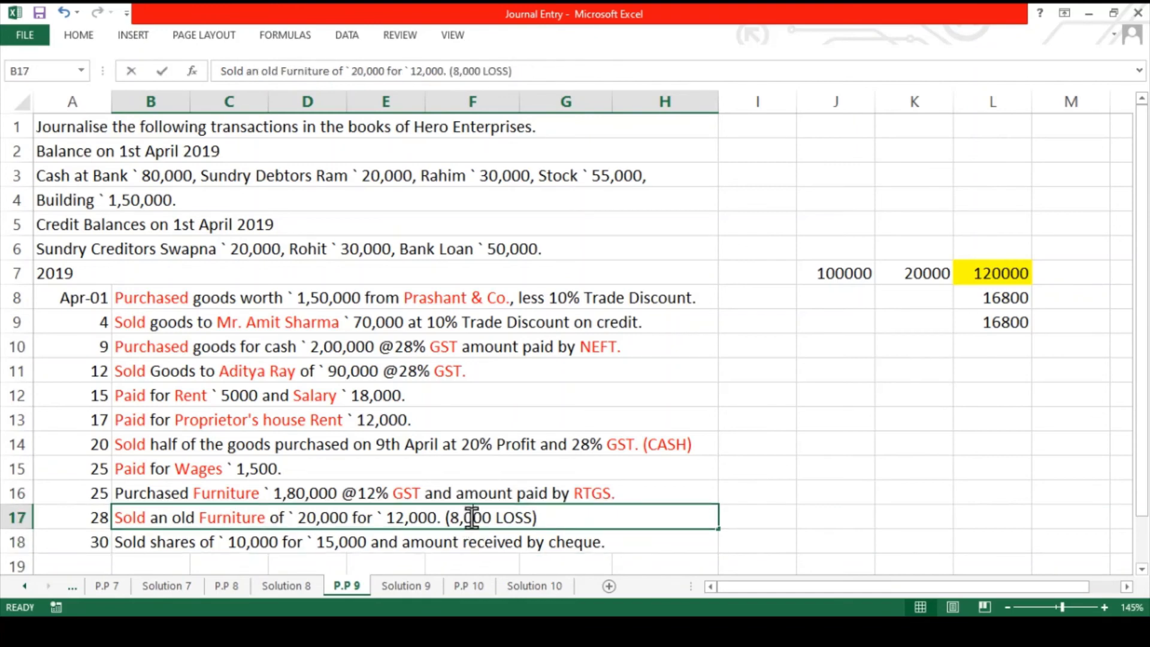
drag(544, 517, 451, 515)
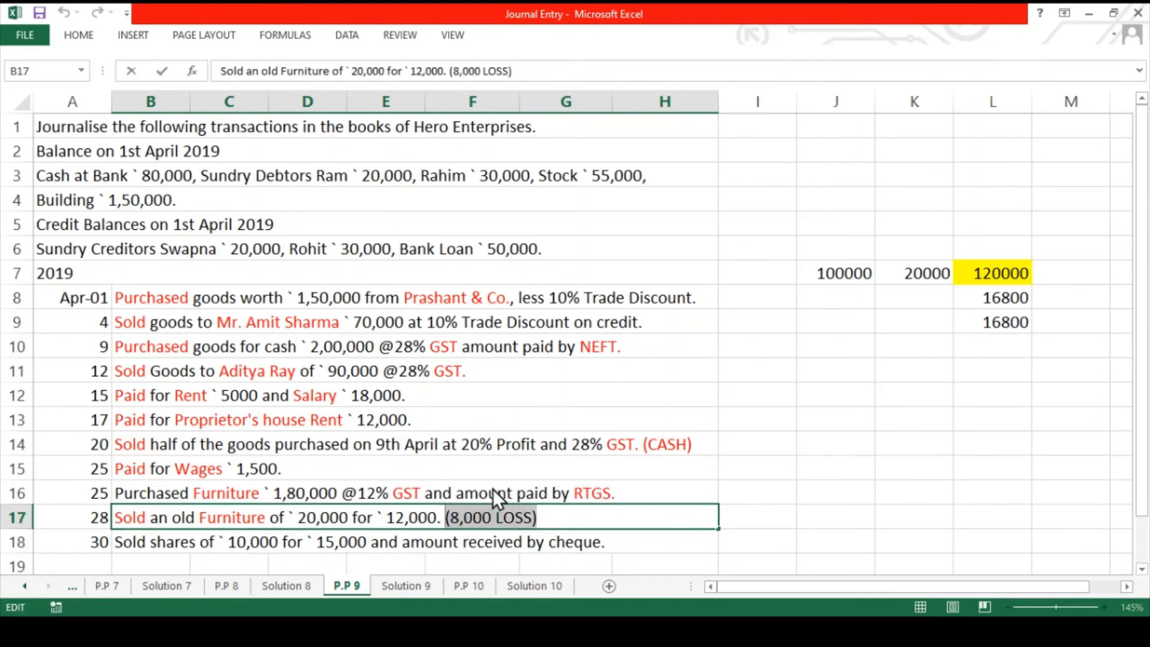
key(F4)
click(449, 516)
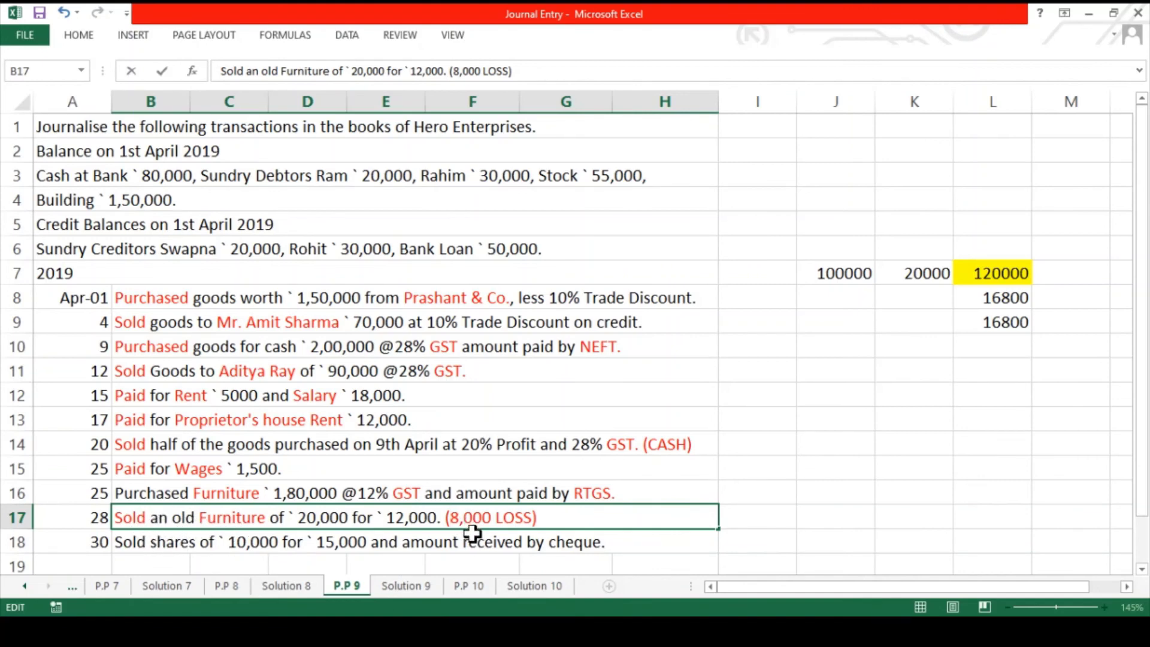
- Reveal the old furniture sale lines in B52:B54 of Solution 9: Cash A/c Dr, Loss on sales of furniture A/c Dr and To Furniture A/c
click(394, 586)
click(243, 376)
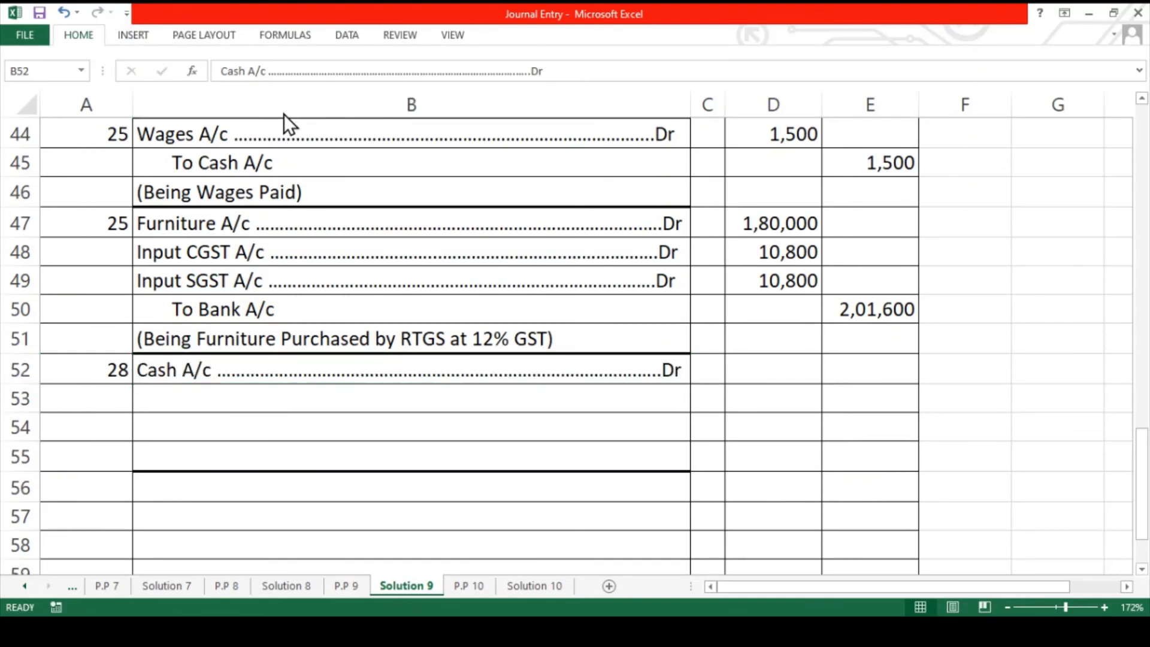
key(Return)
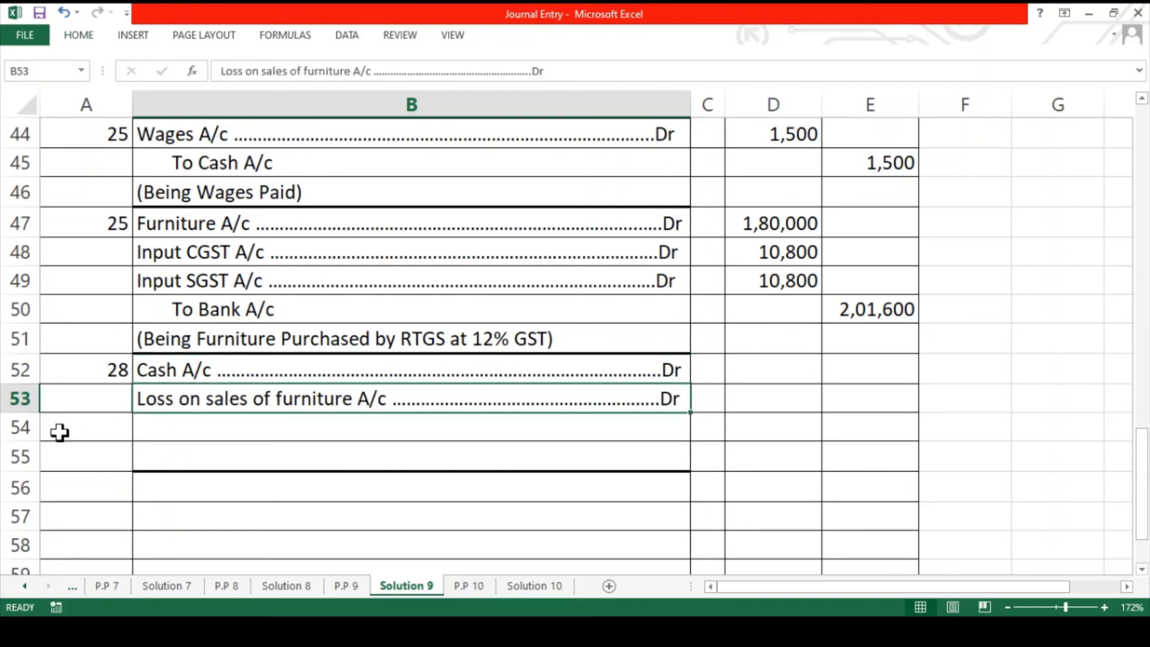
key(Return)
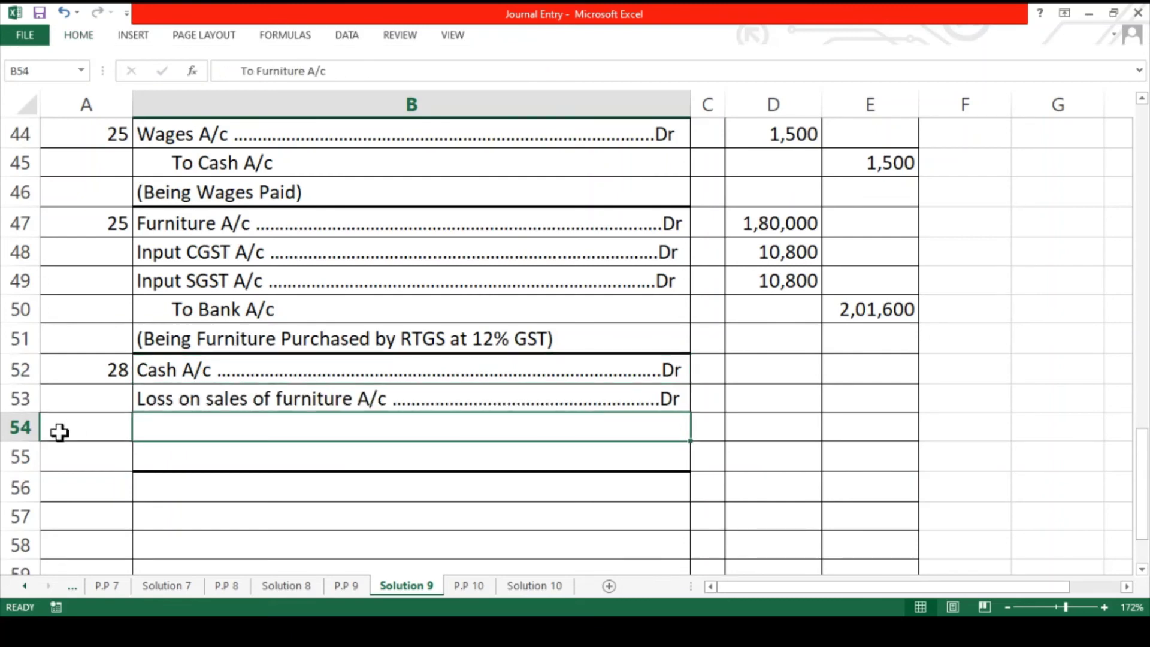
key(Up)
key(Up)
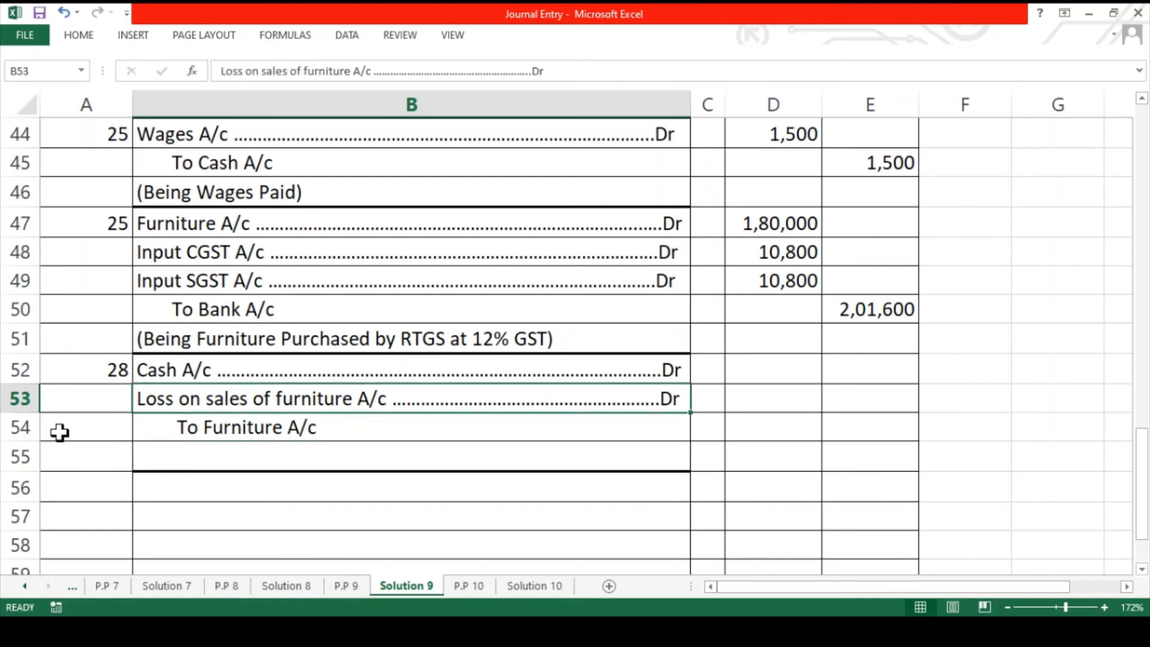
- Reveal the furniture sale amounts: debits 12,000 in D52 and 8,000 in D53, and credit 20,000 in E54
key(Right)
key(Right)
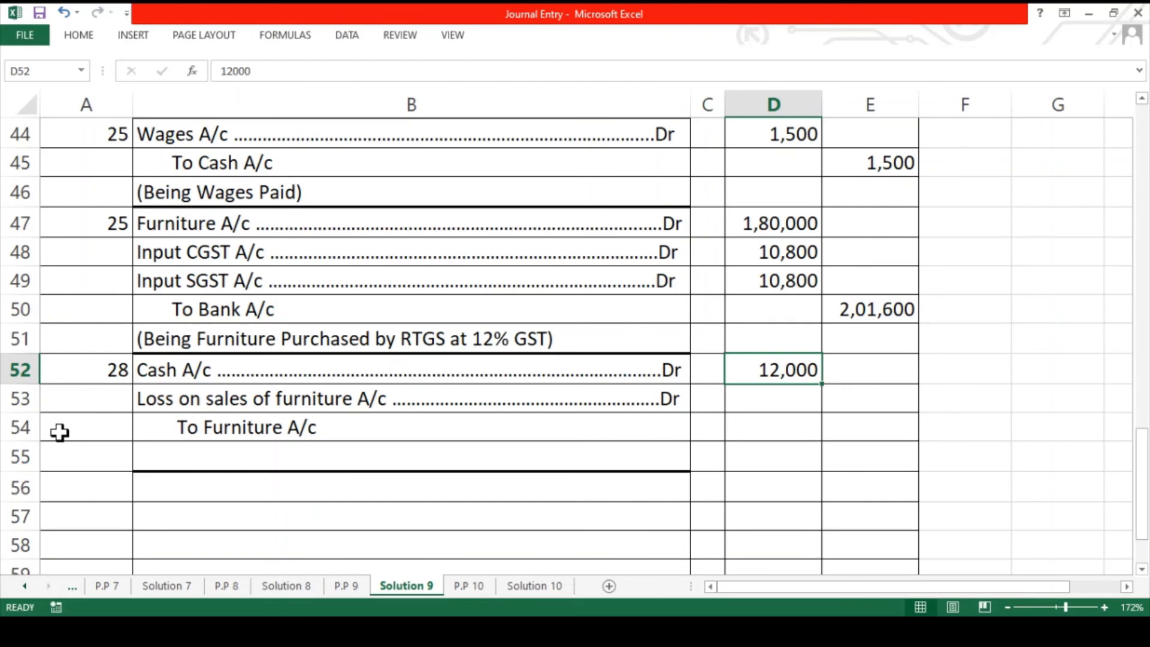
key(Down)
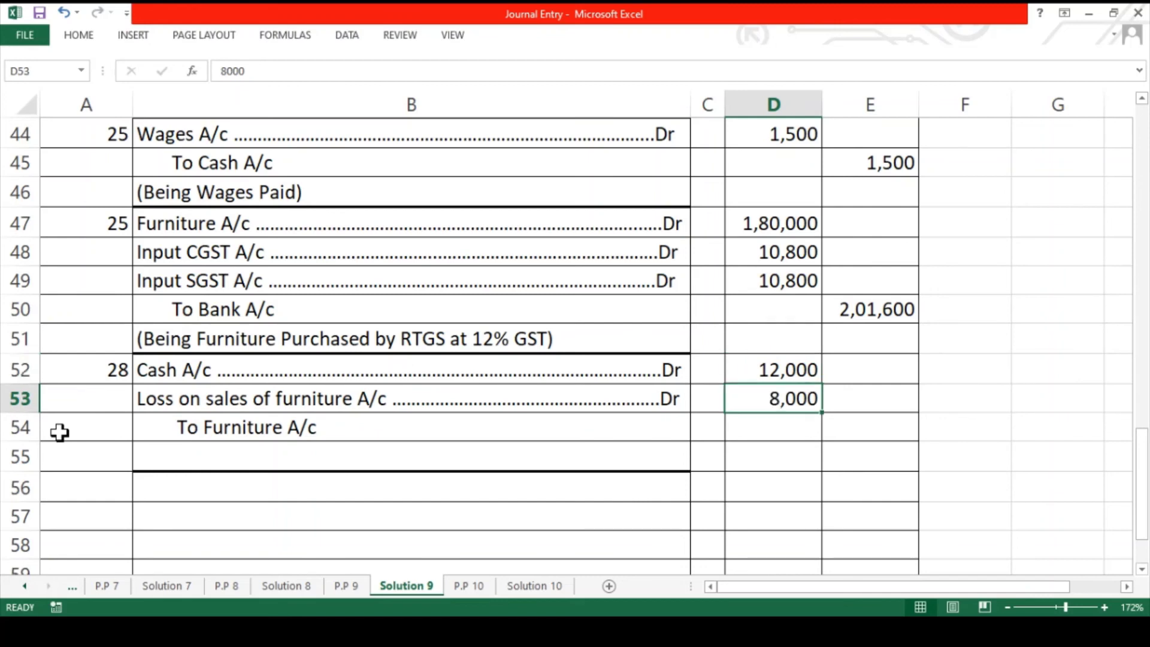
key(Down)
key(Right)
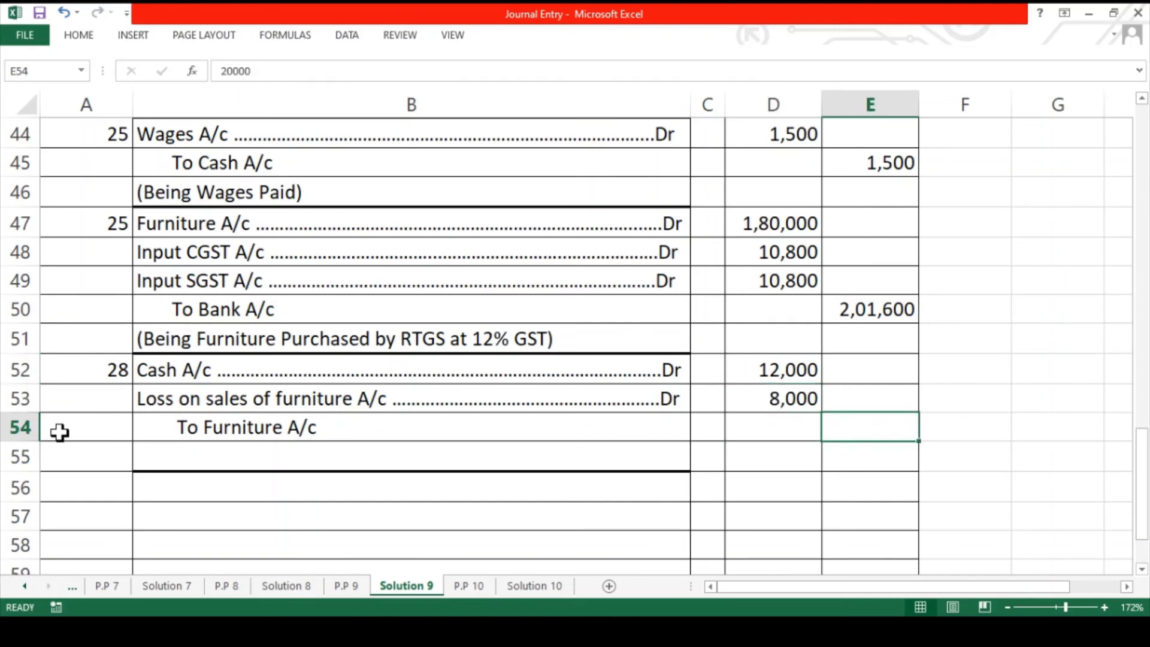
- Reveal the narration "(Being Old Furniture Sold)" in B55 and the next entry's date 31 in A56
key(Left)
key(Left)
key(Left)
key(Down)
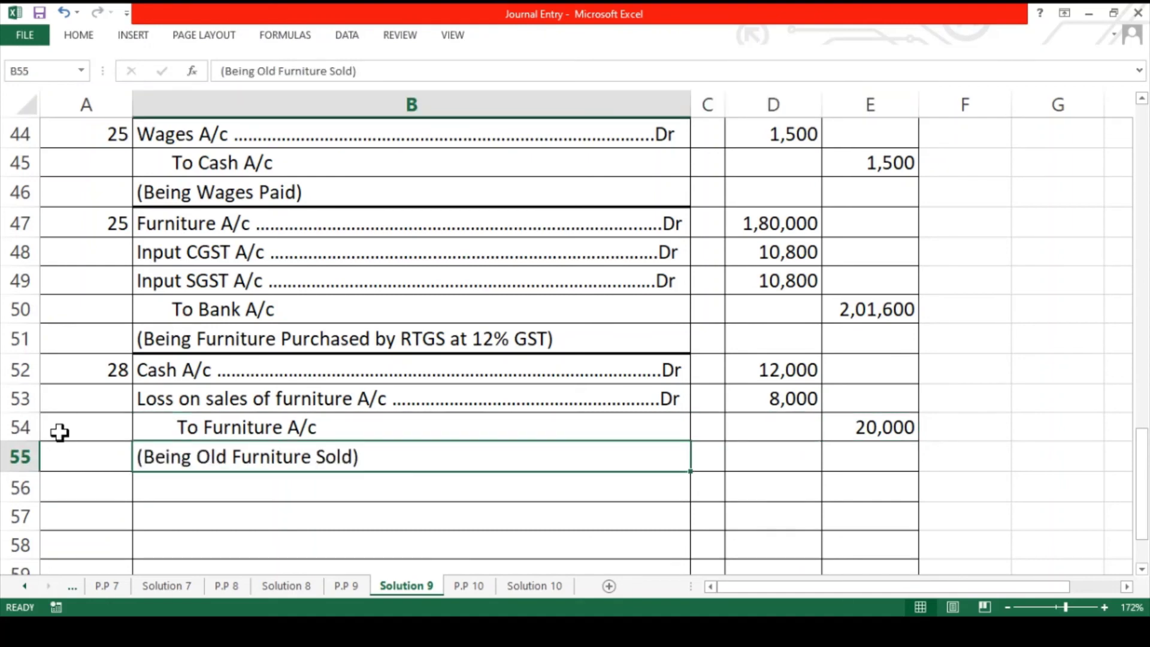
key(Left)
key(Down)
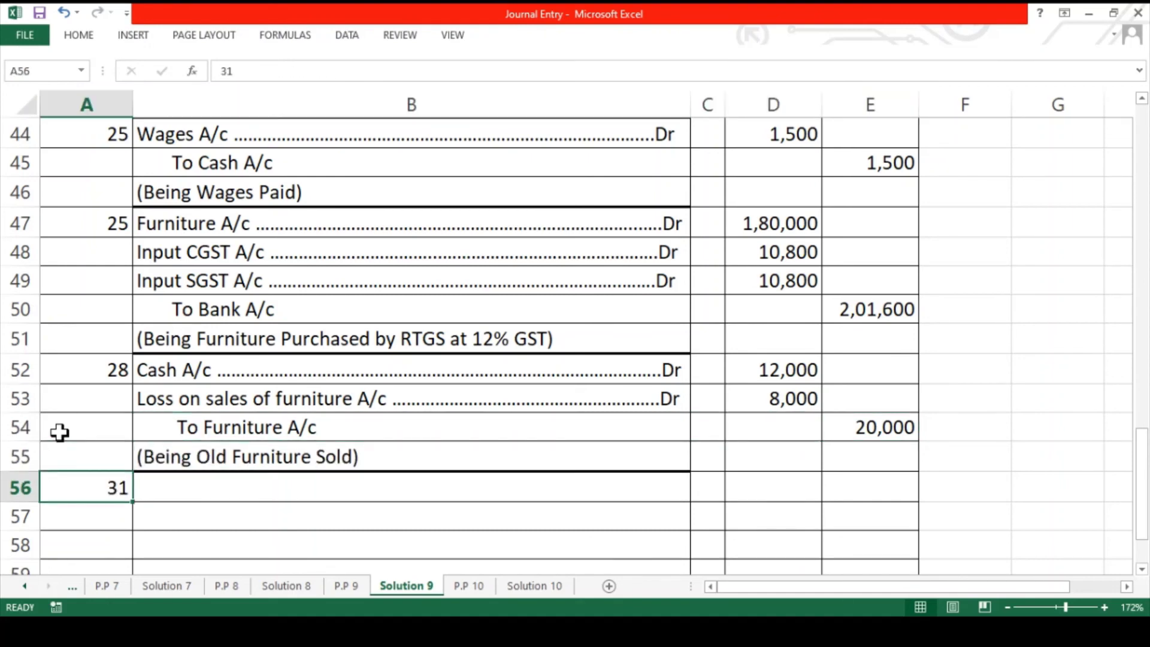
- Colour the words "shares" and "cheque." red in the April 30 share sale transaction in B18 of P.P 9
scroll(346, 538, down, 2)
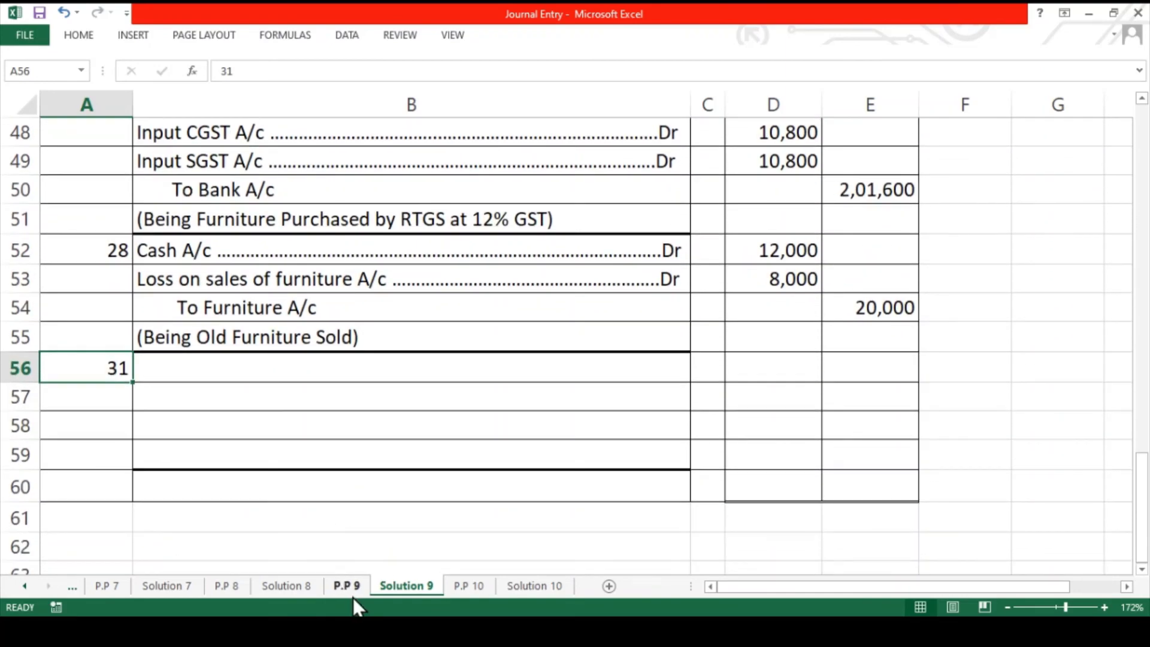
click(351, 590)
click(277, 546)
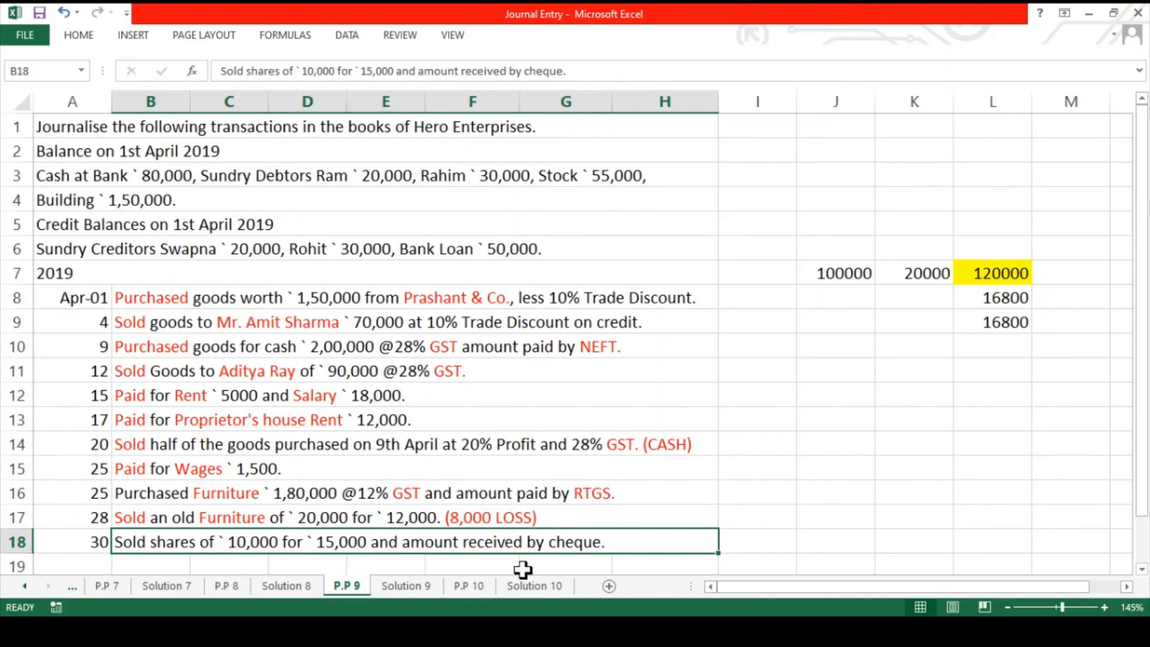
double_click(188, 545)
drag(198, 546, 154, 546)
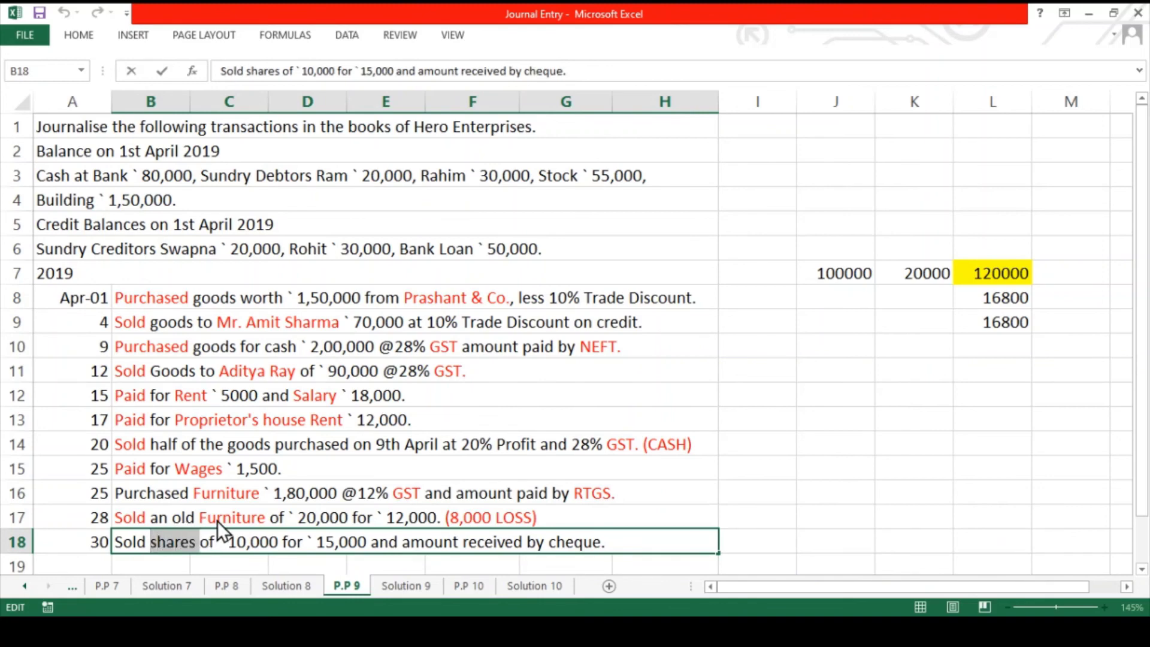
key(alt+h)
key(f)
key(c)
key(Return)
drag(606, 547, 550, 549)
key(alt+h)
key(f)
key(c)
key(Return)
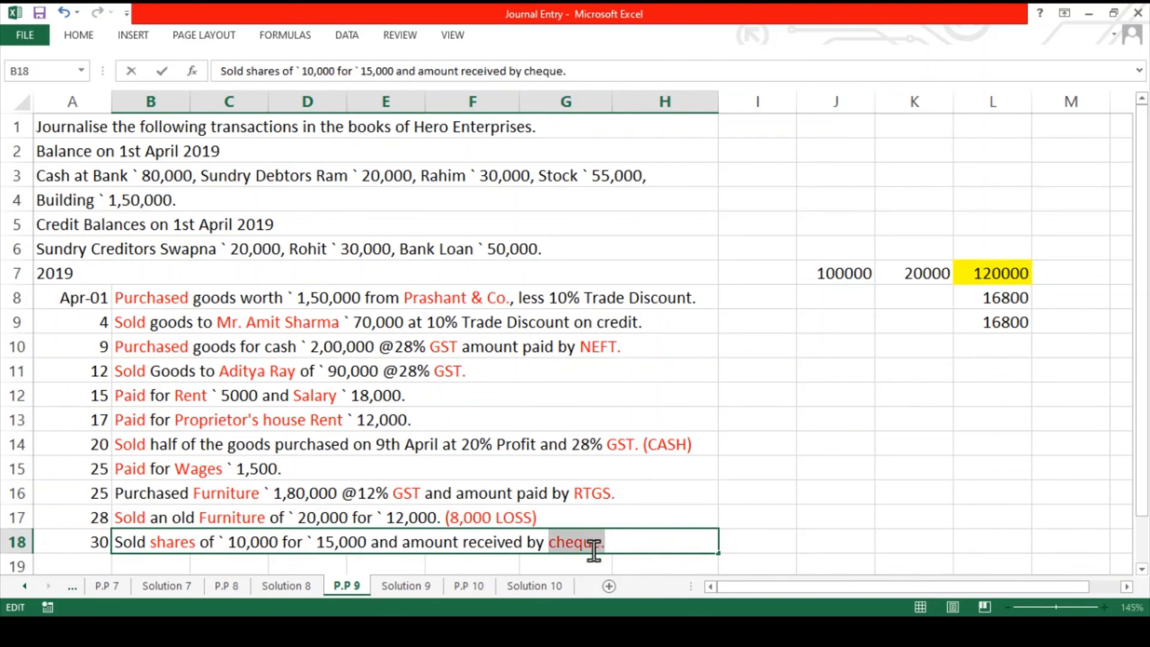
click(625, 553)
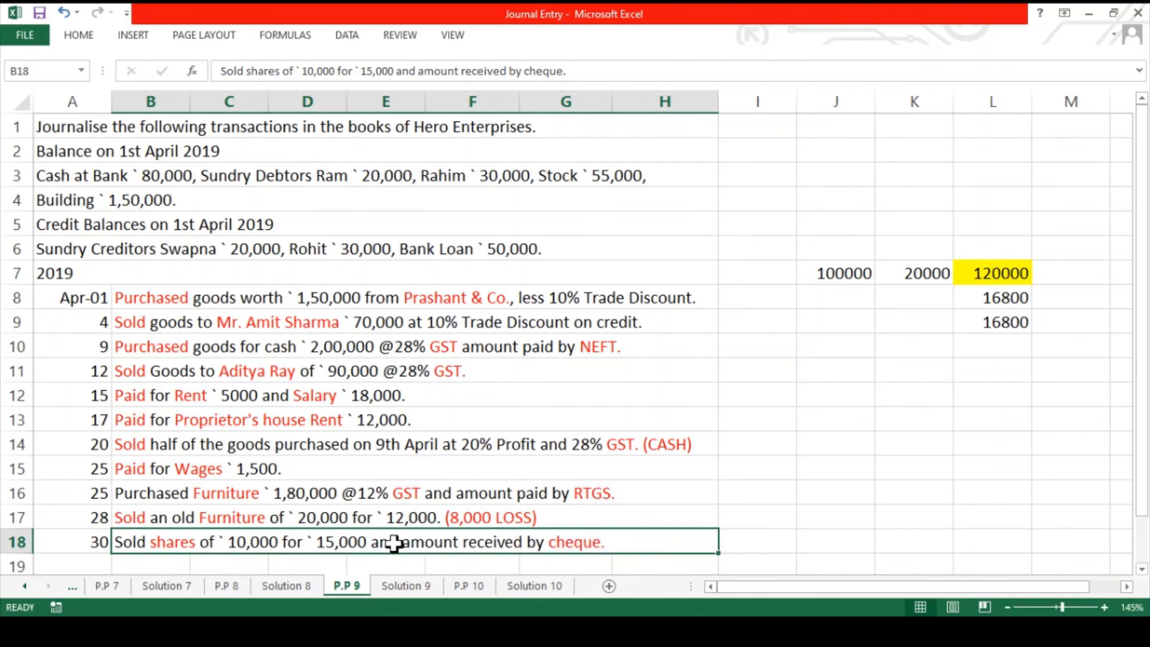
- Append "(5,000 PROFIT)" after "cheque." in the April 30 share sale transaction in B18 of P.P 9
double_click(371, 542)
drag(370, 542, 229, 542)
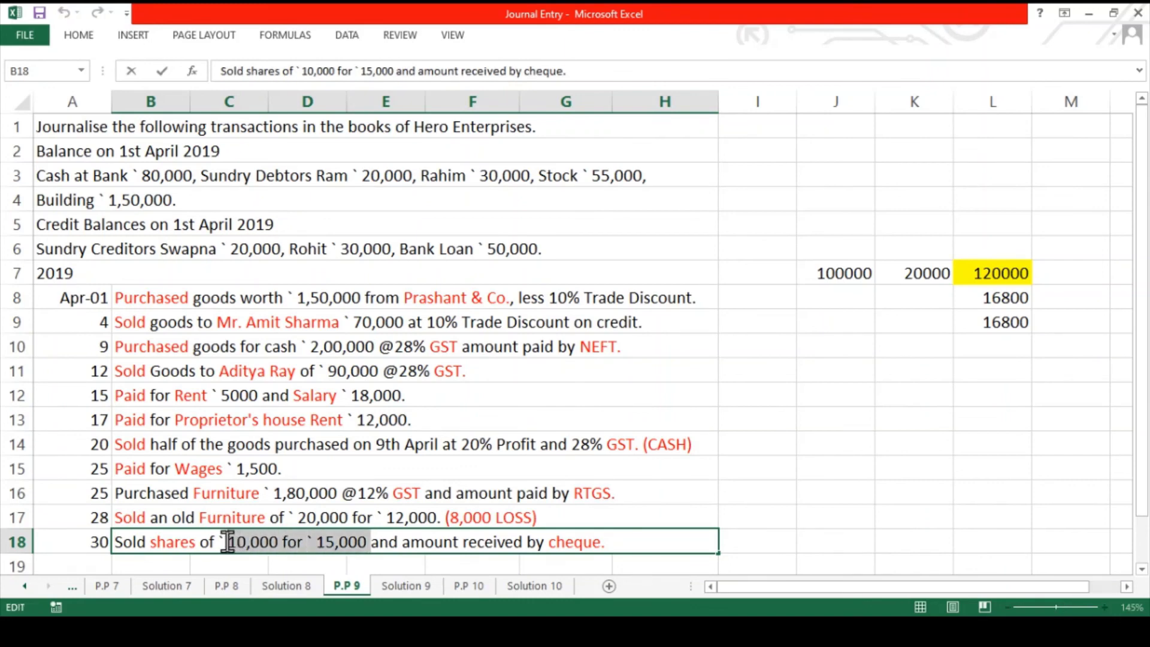
click(631, 544)
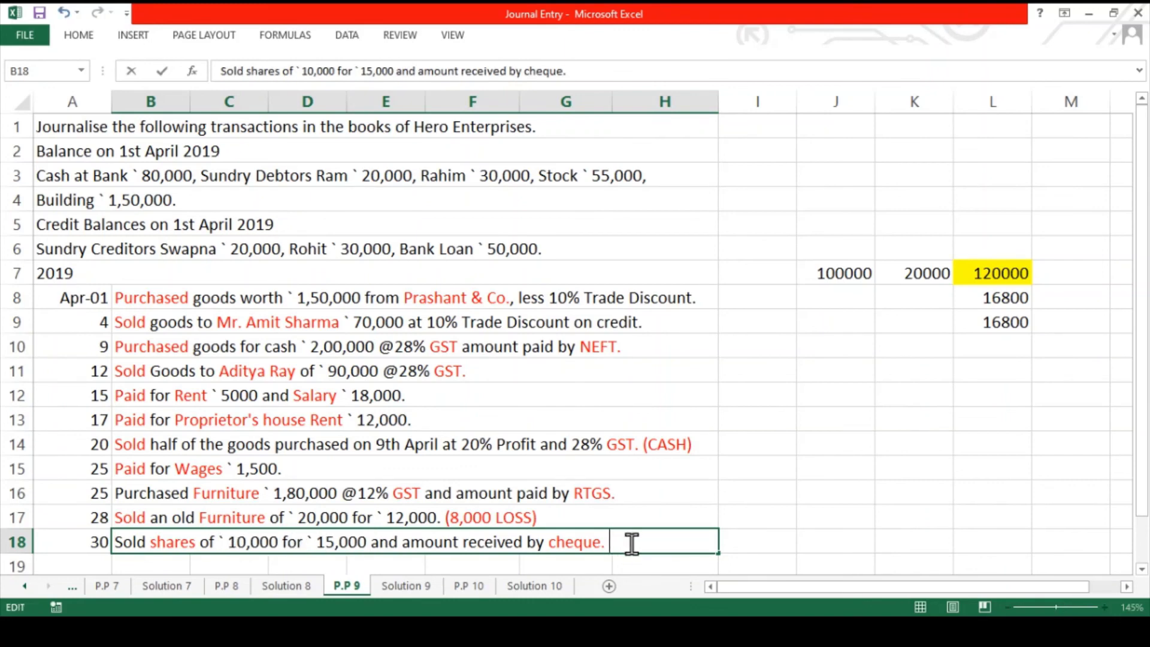
text((5,000 pRO)
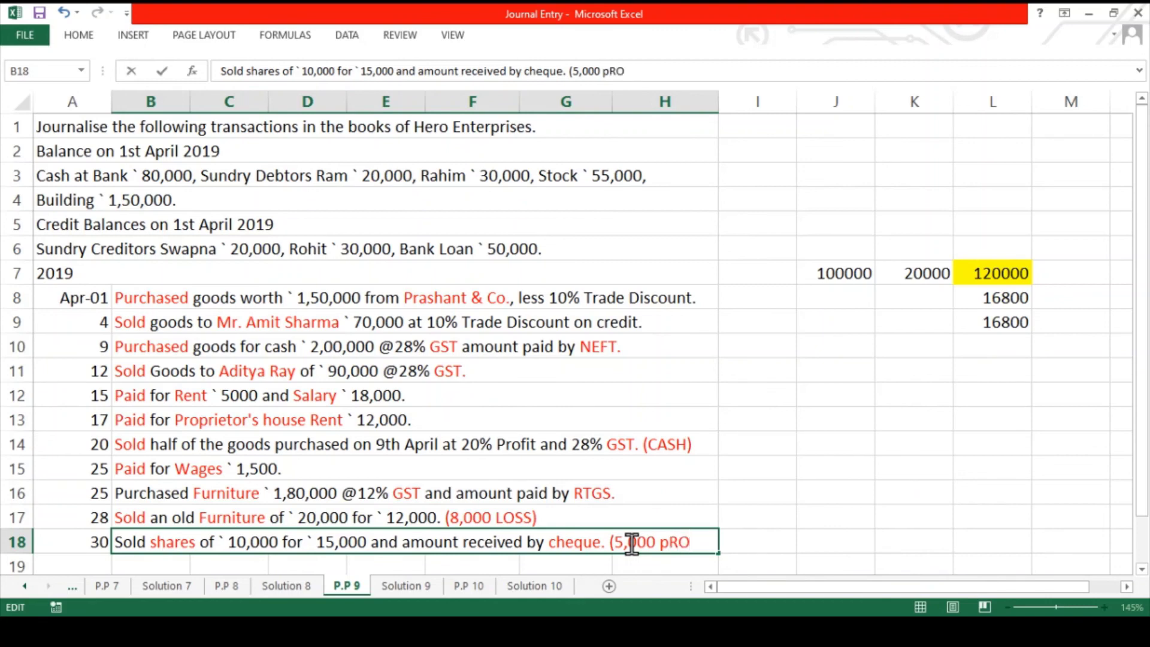
key(BackSpace)
key(BackSpace)
key(BackSpace)
text(PROFIT))
click(814, 477)
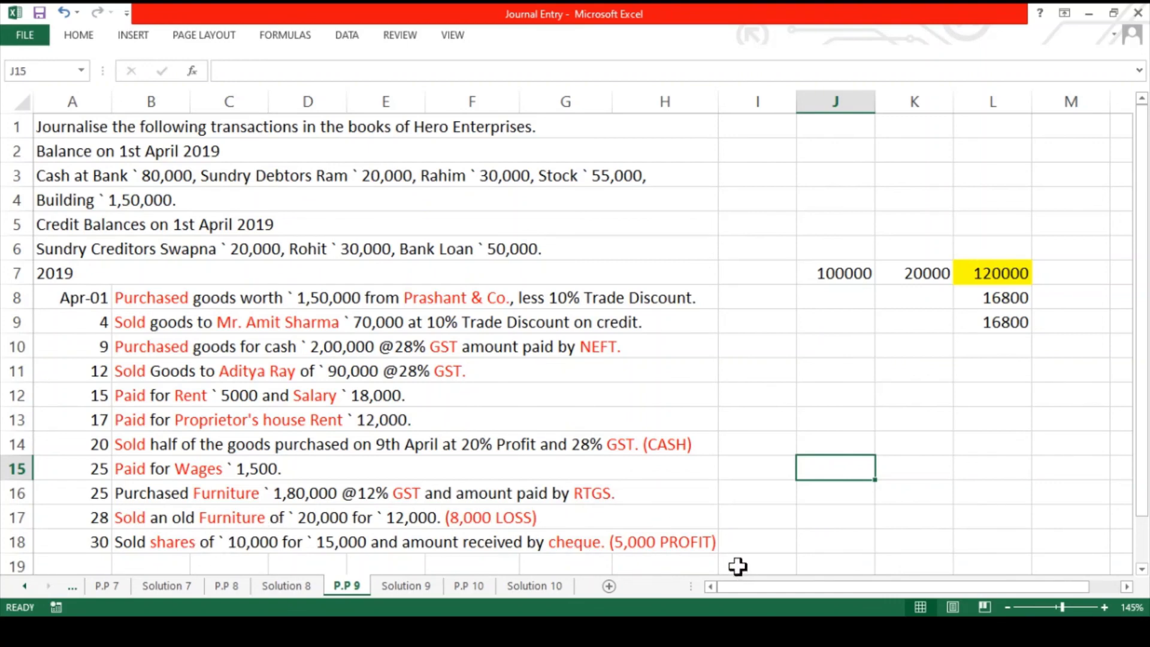
- Reveal the share sale lines in B56:B58 of Solution 9: Bank A/c Dr, To Investment A/c and To Profit on sale of Investment A/c
click(399, 595)
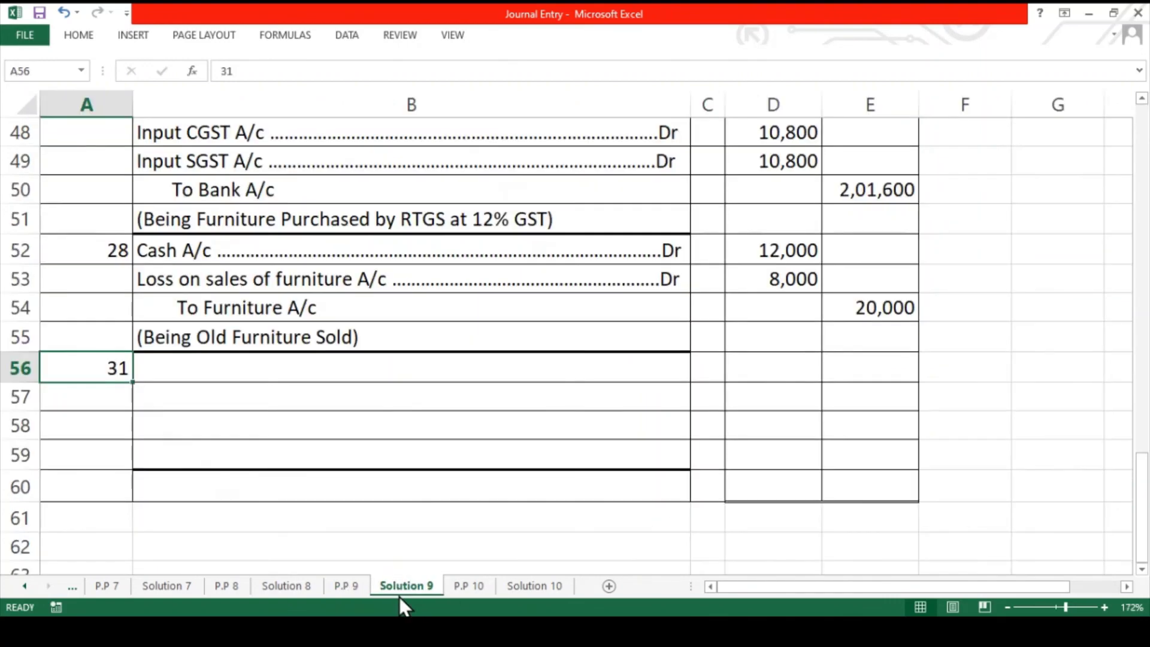
click(236, 371)
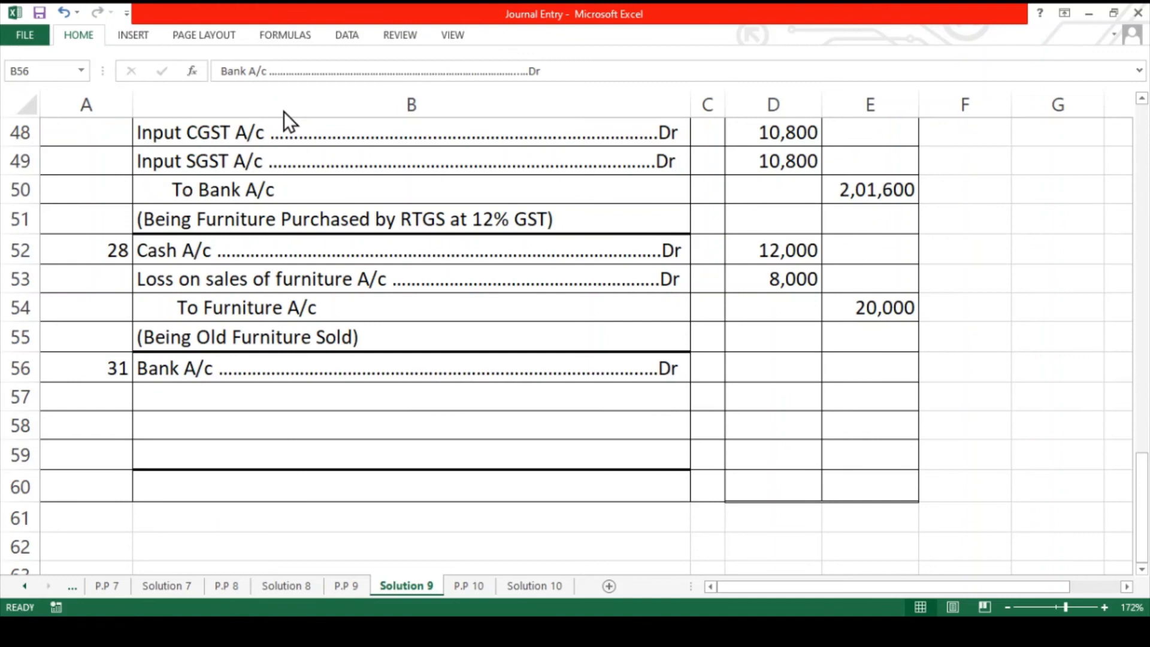
click(201, 396)
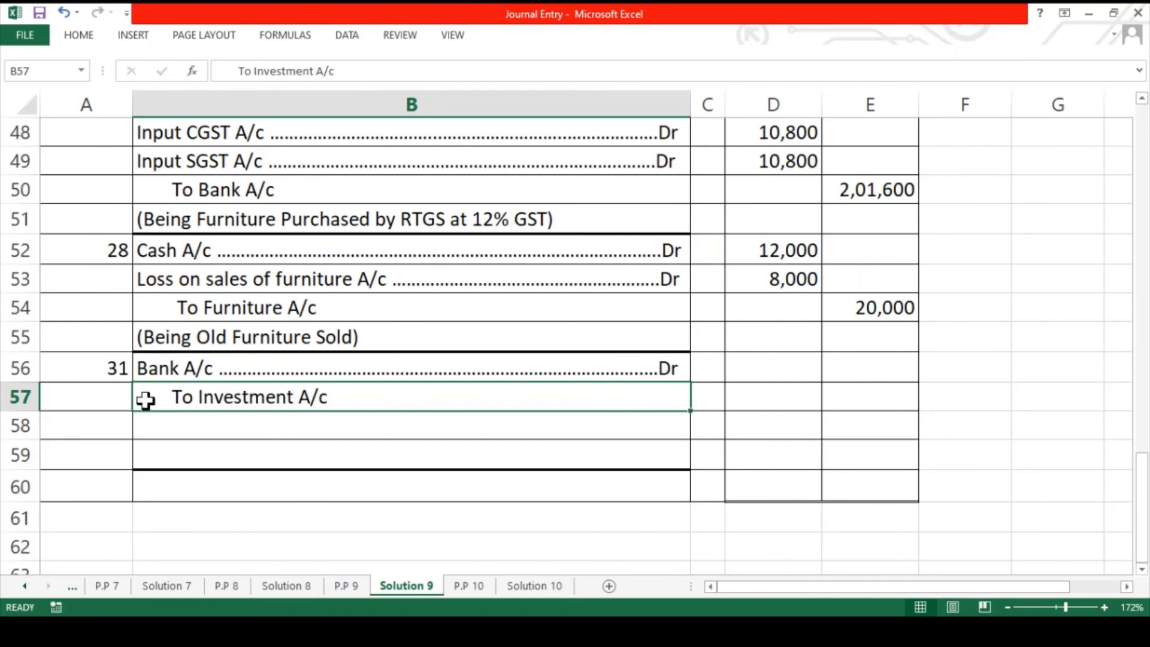
click(146, 428)
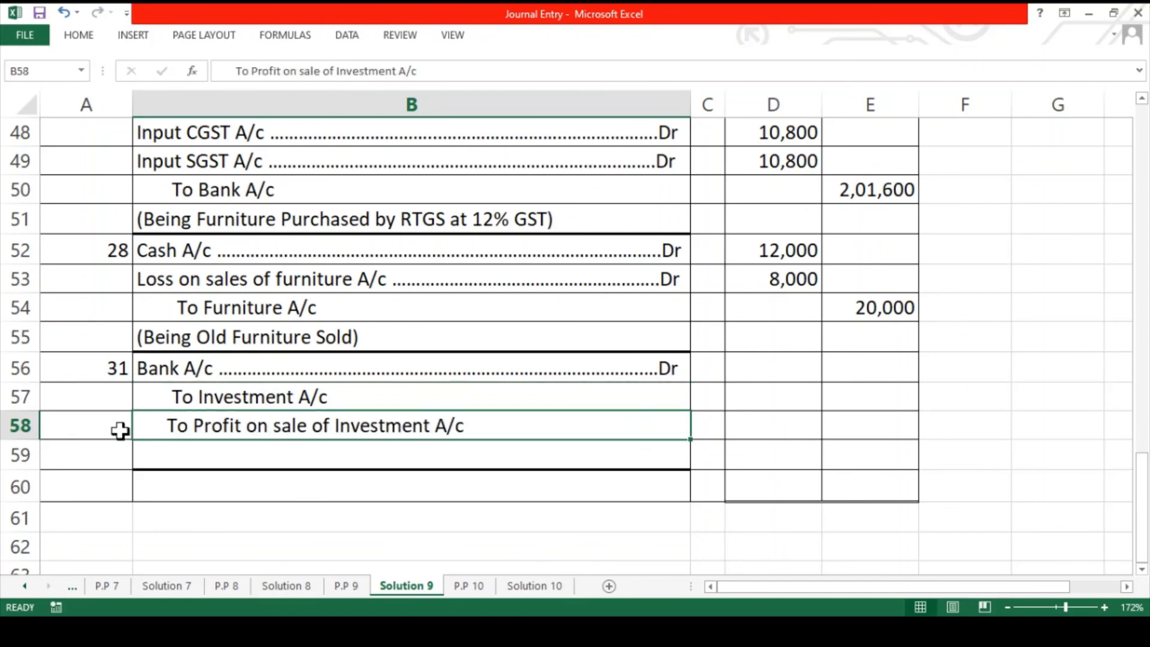
- Reveal the share sale amounts: credits 10,000 in E57 and 5,000 in E58, and debit 15,000 in D56
click(843, 400)
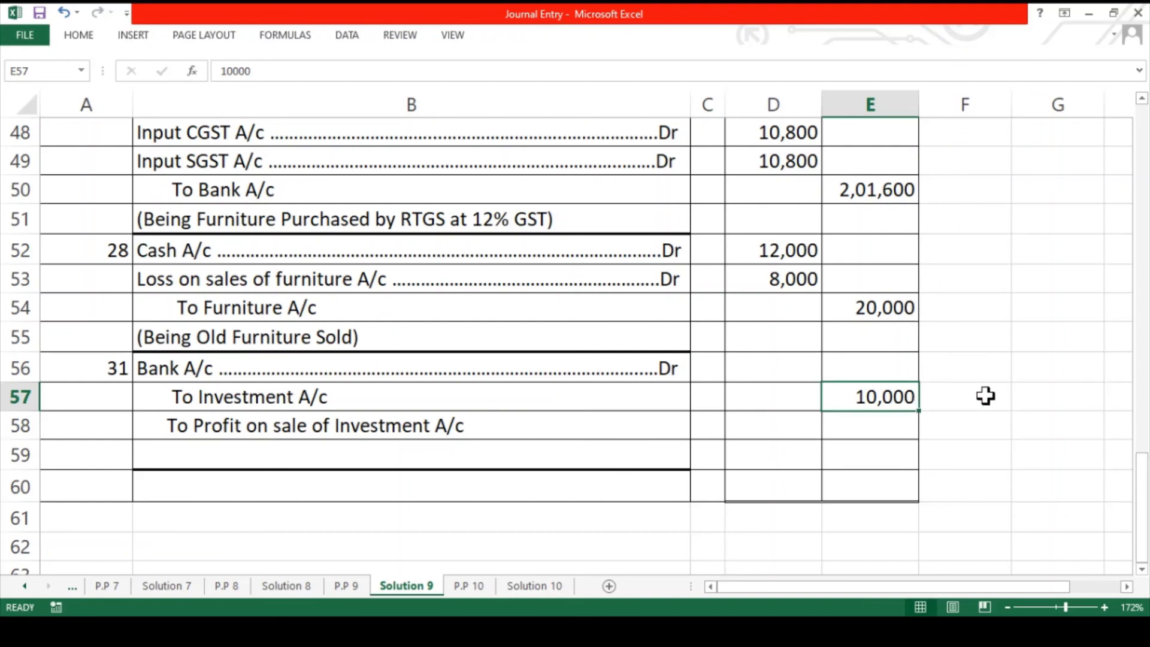
key(Down)
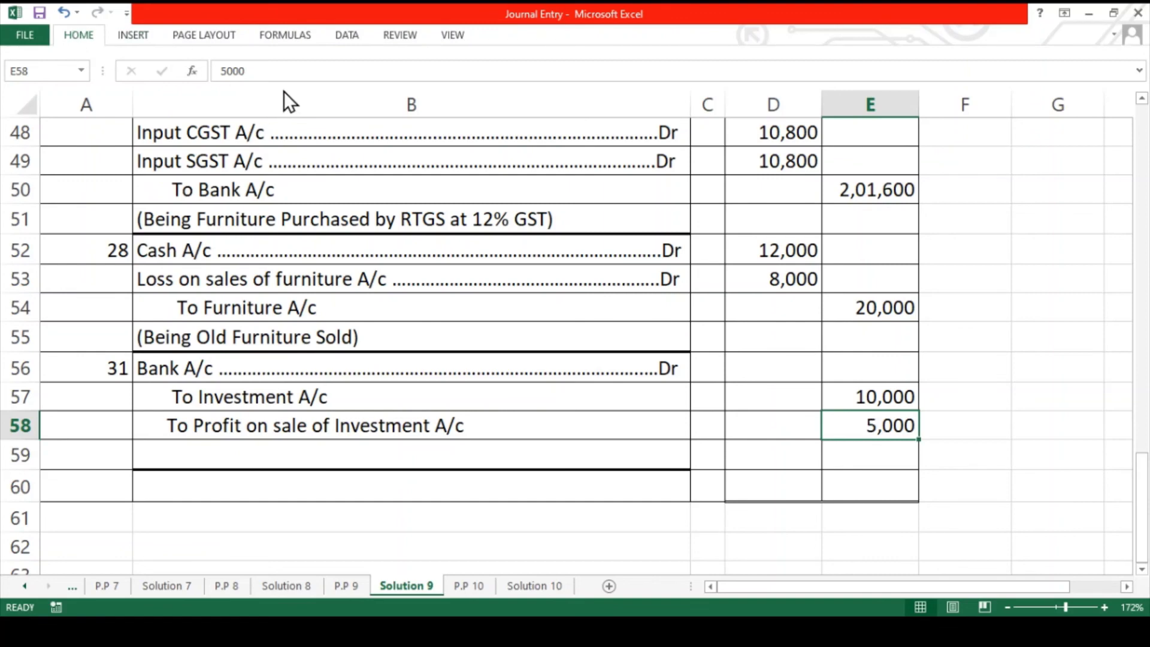
click(741, 366)
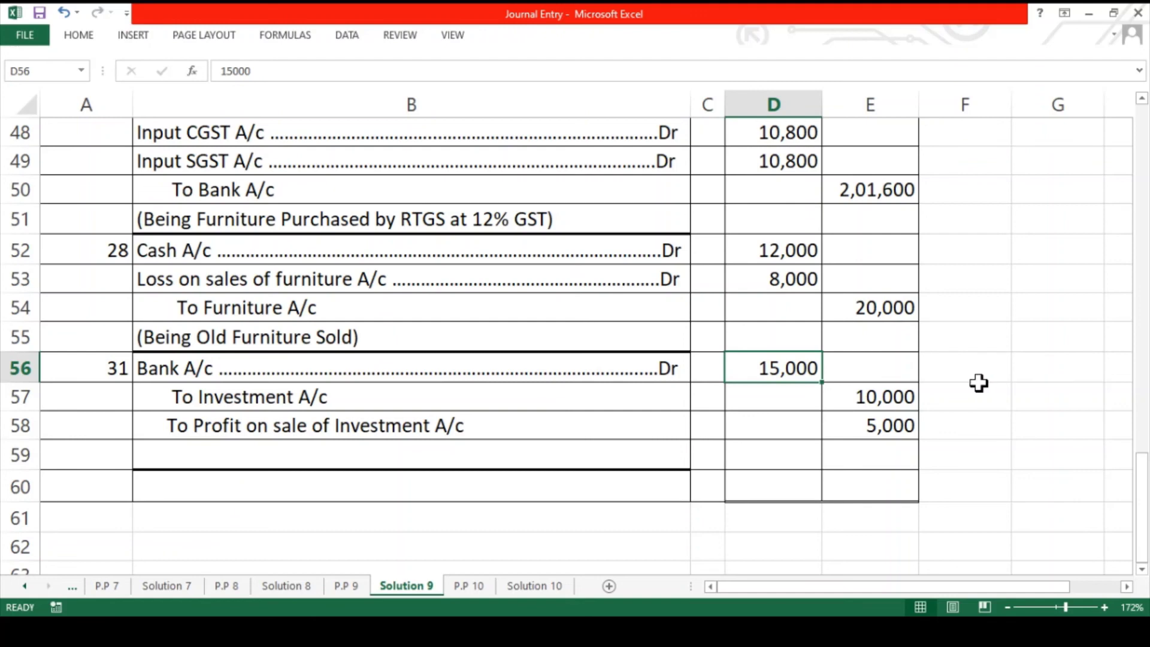
- Reveal the narration "(Being Shares Sold and Amount Received by Cheque)" in B59 and the 13,20,900 totals in D60:E60
click(505, 454)
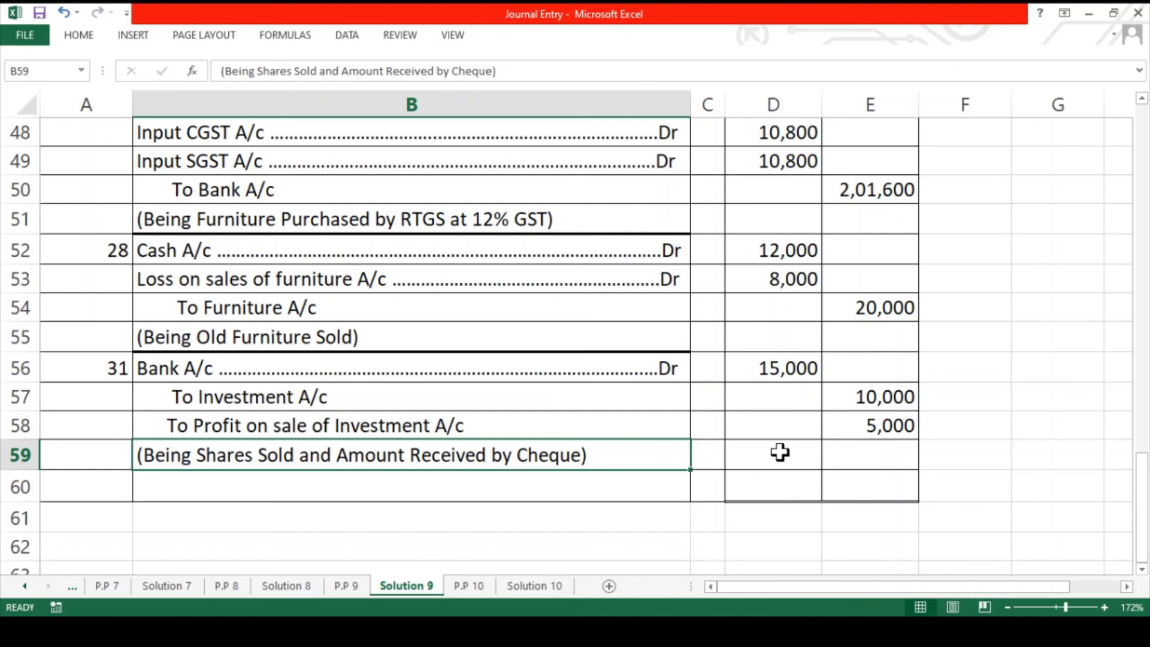
drag(778, 477, 839, 477)
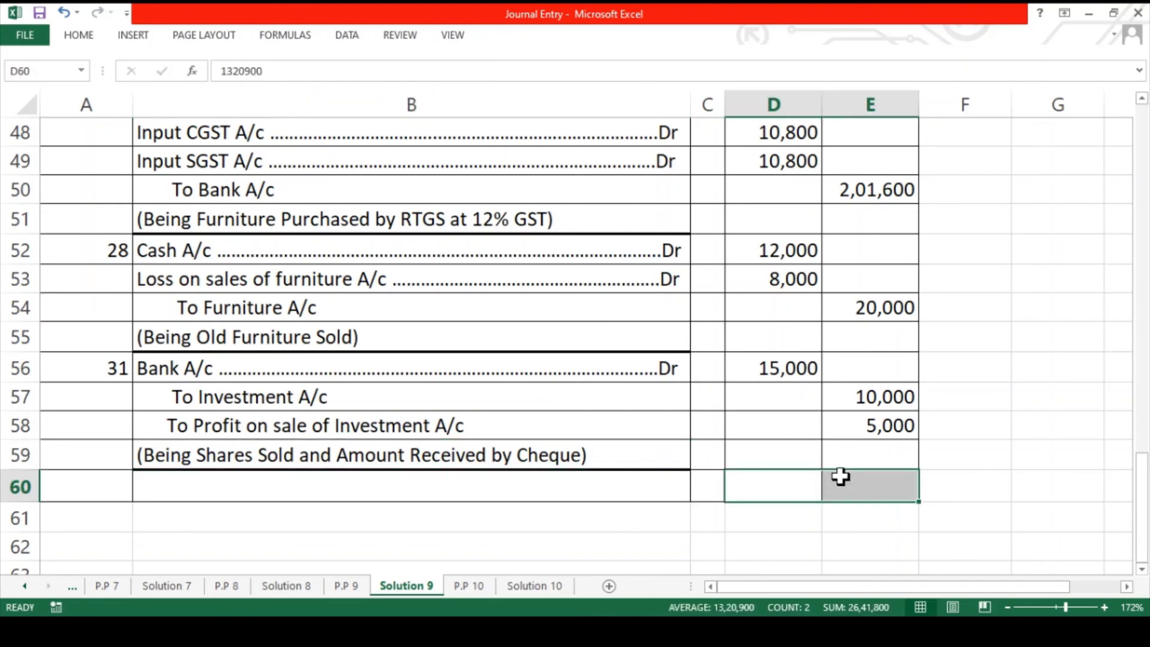
click(1010, 427)
- Review the Solution 9 journal entries from the totals row back to the opening entry
scroll(1010, 425, up, 1)
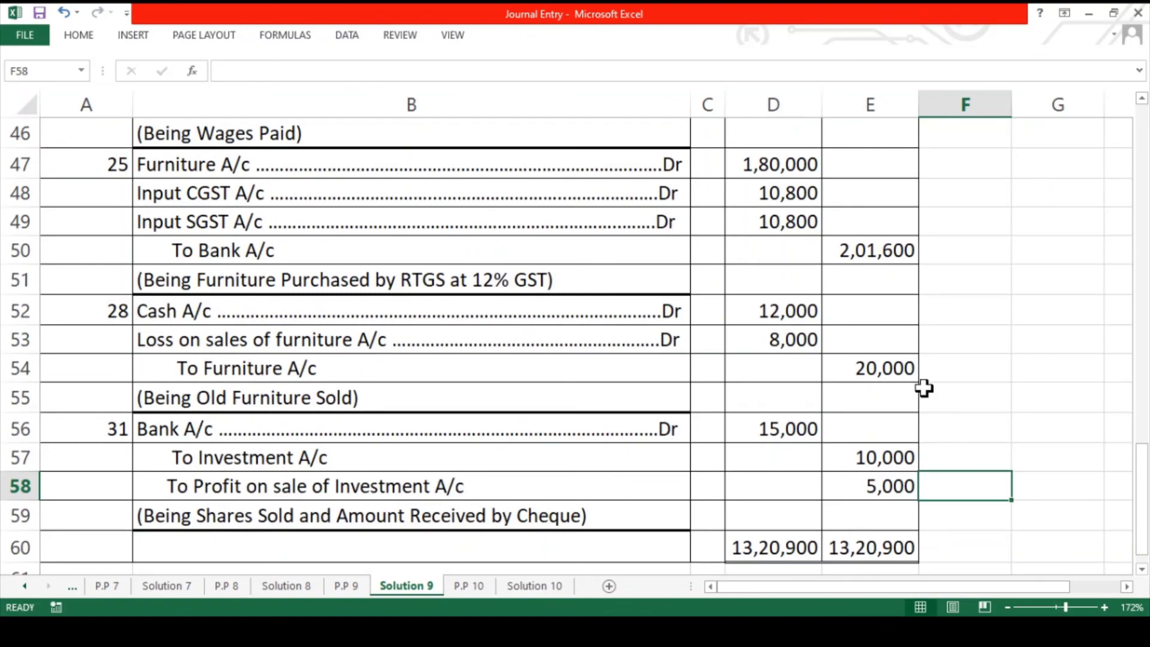
scroll(924, 389, up, 5)
scroll(924, 388, up, 7)
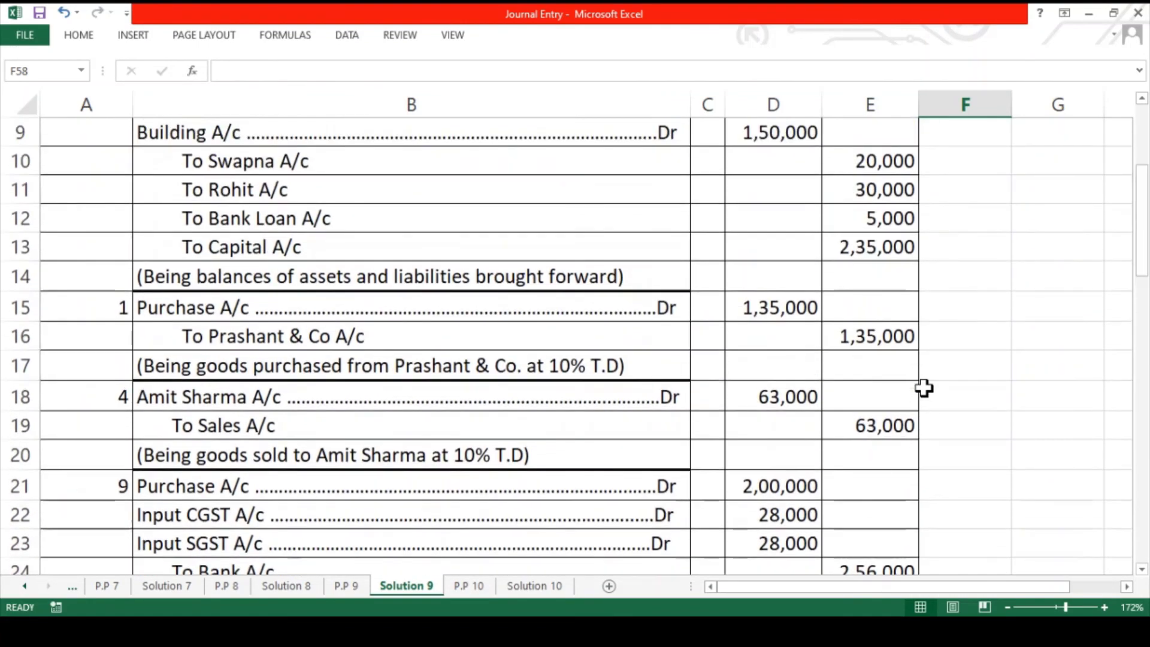
scroll(924, 388, up, 2)
scroll(924, 388, up, 1)
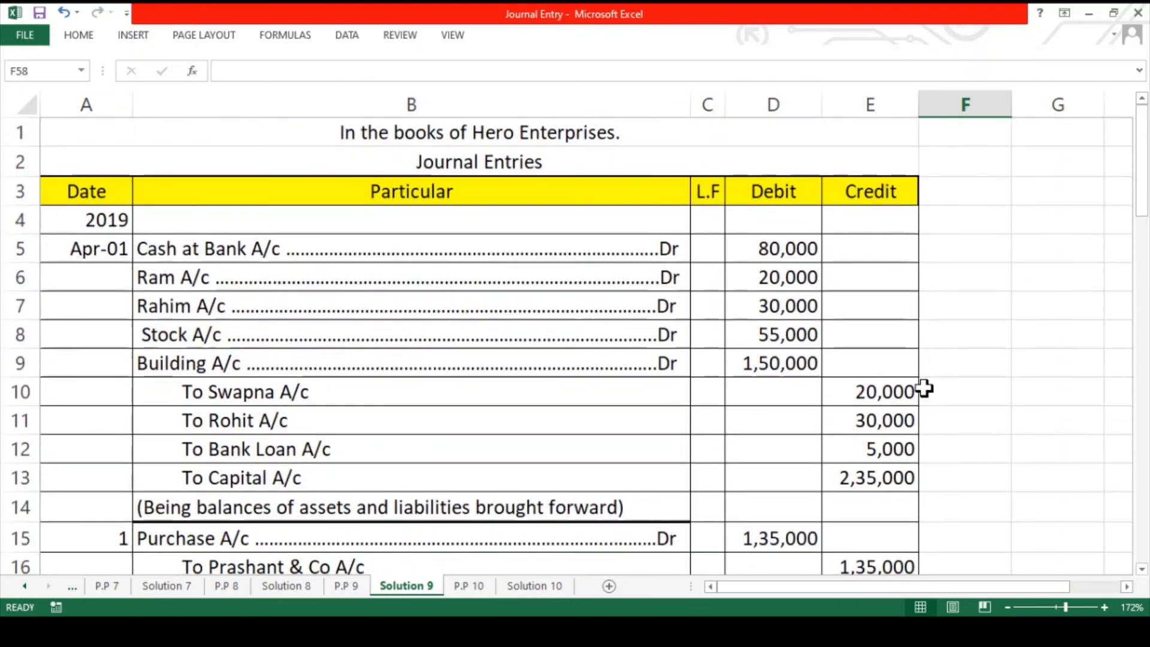